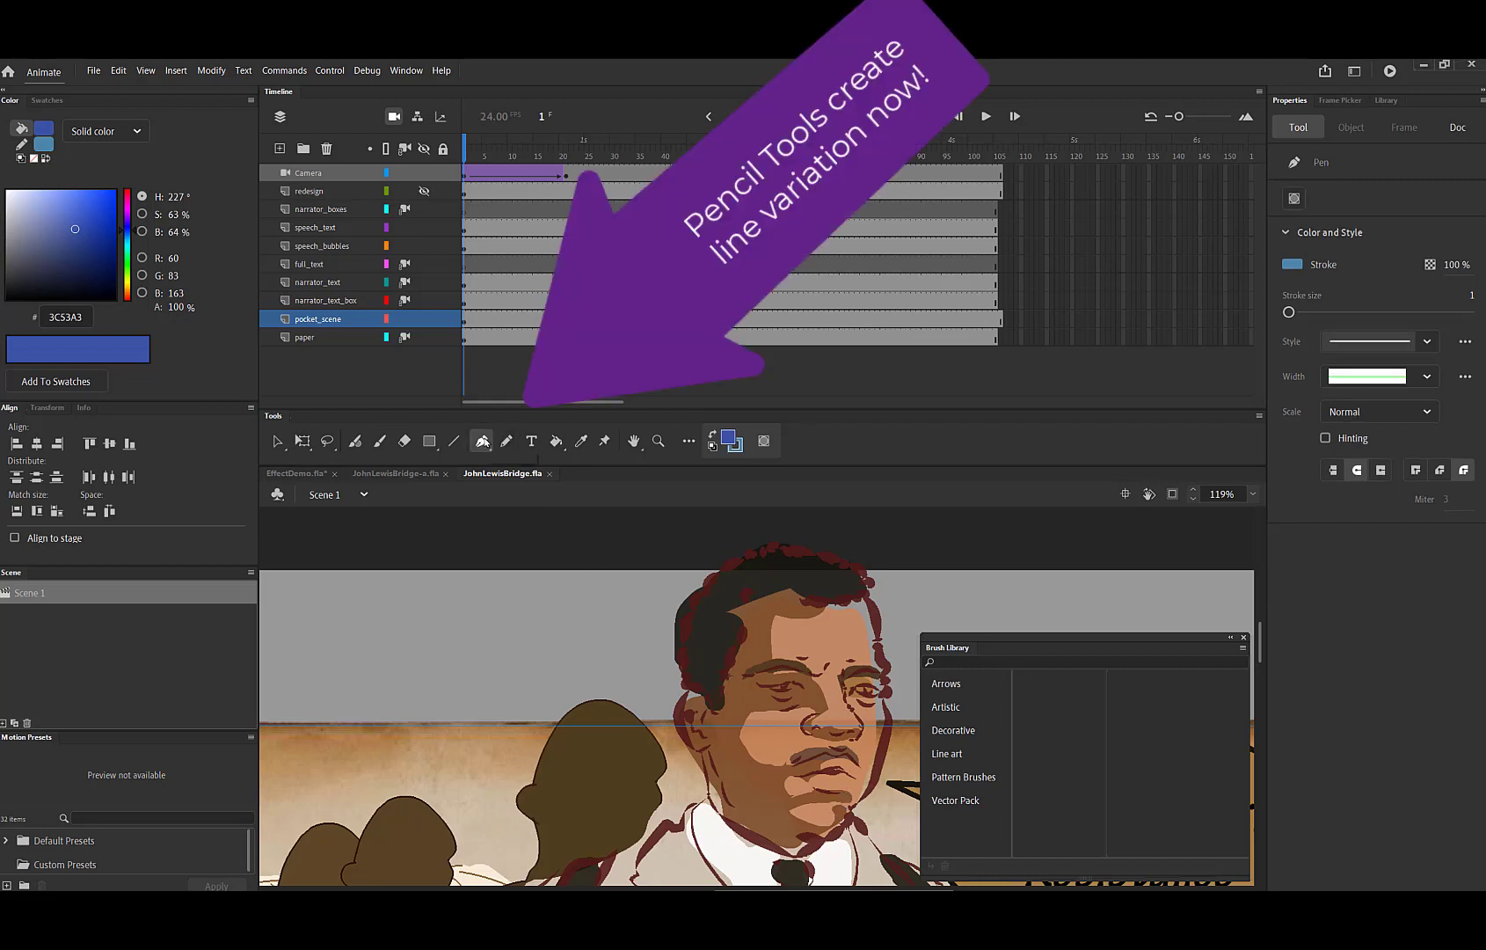
Switch to the EffectDemo.fla document and open the EffectSquiggle symbol on the Effect layer for editing.
{"action": "left_click", "coordinate": [507, 443]}
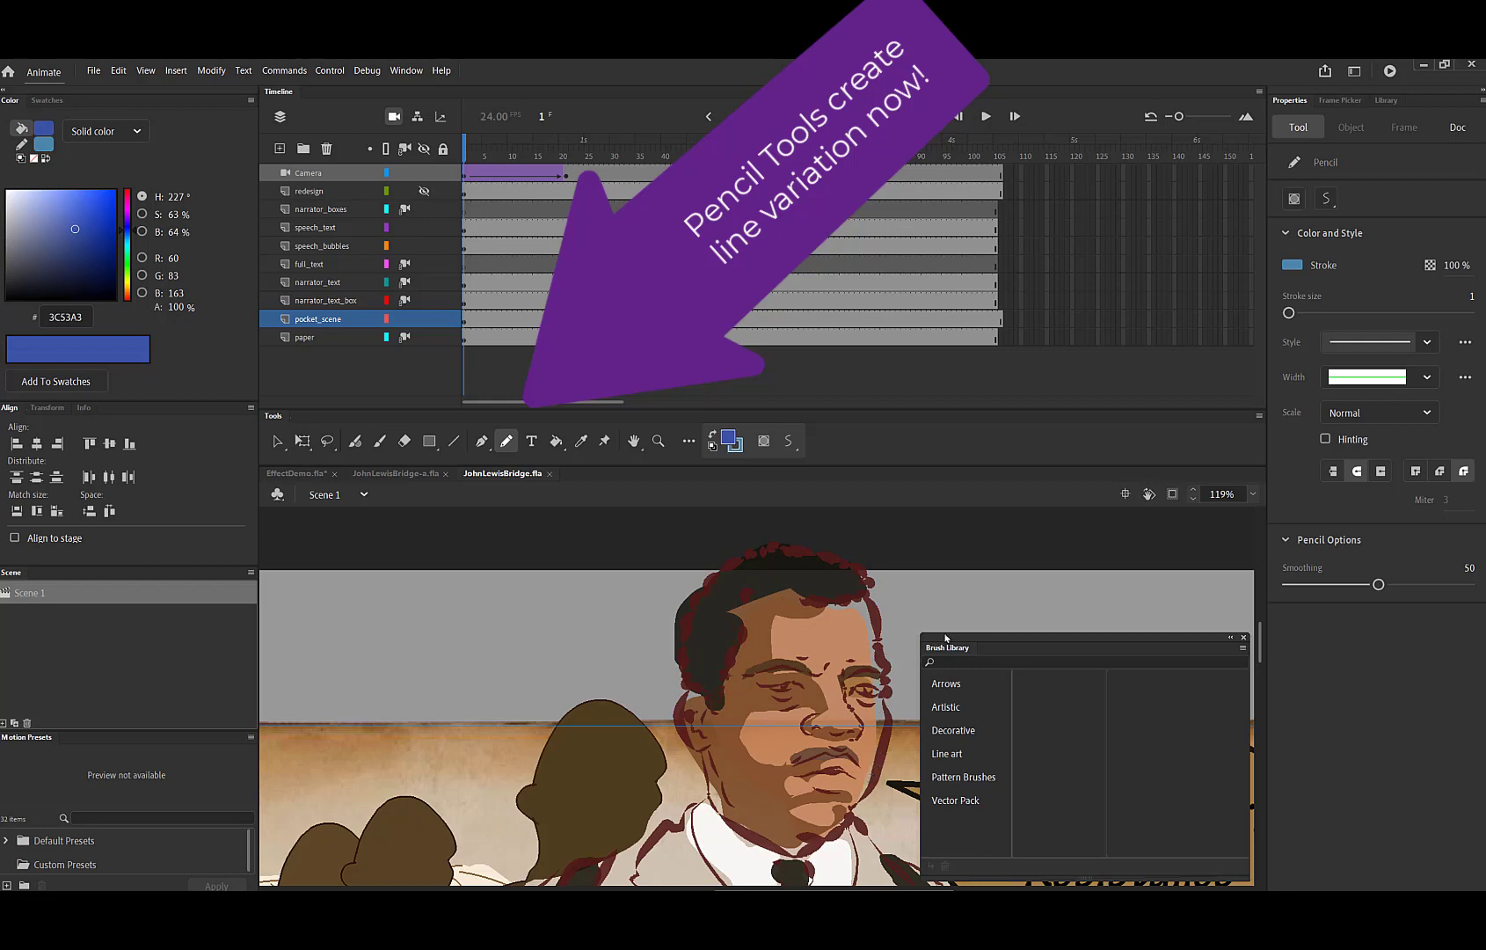
{"action": "left_click", "coordinate": [308, 474]}
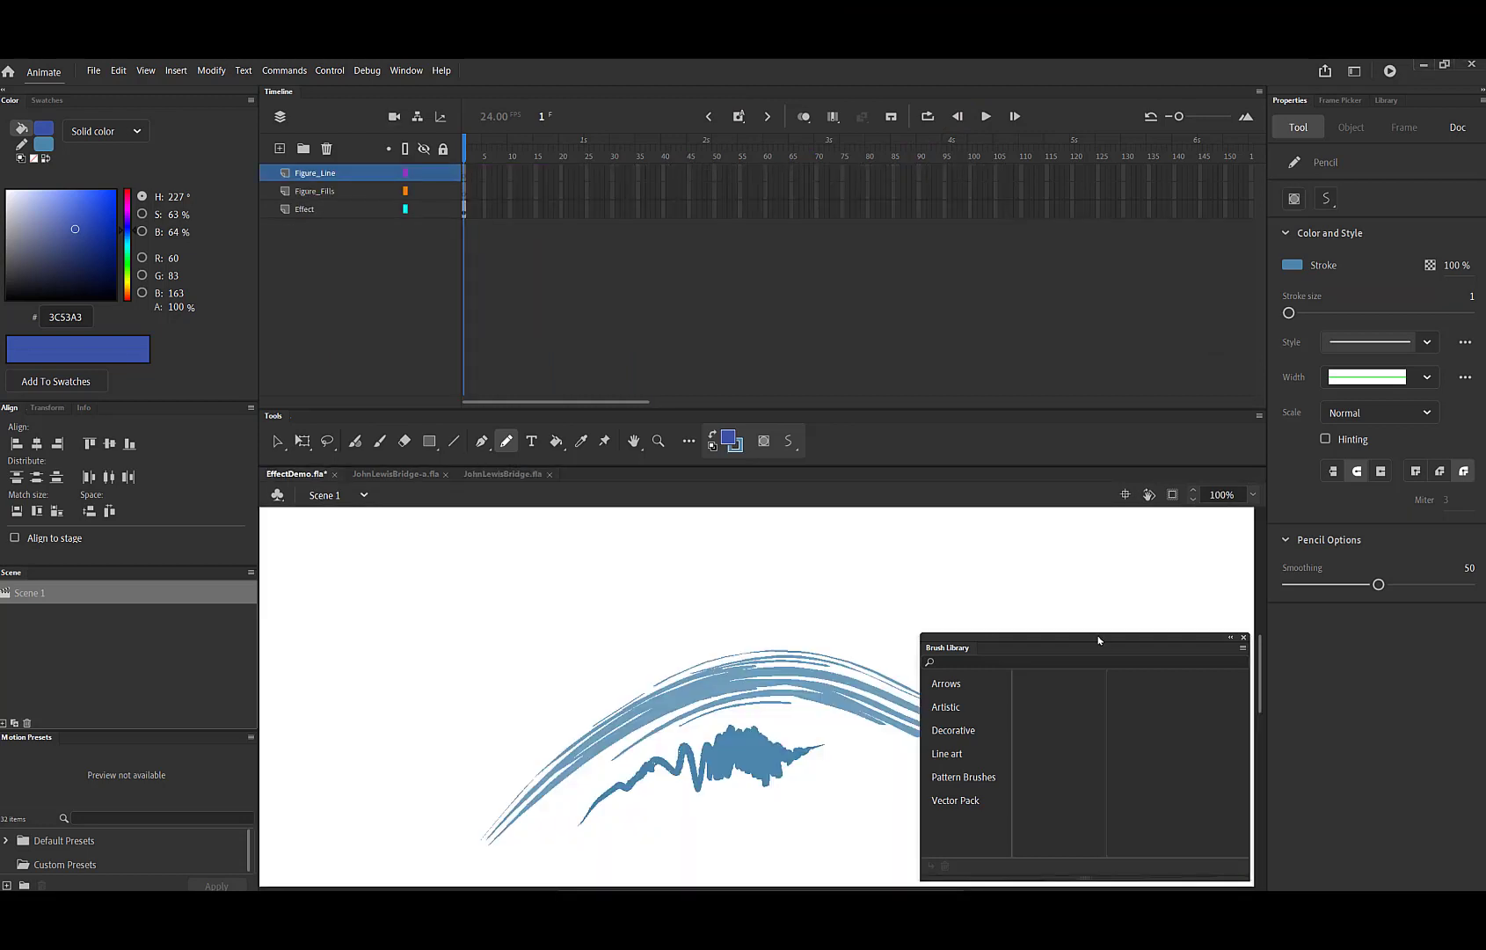
{"action": "mouse_move", "coordinate": [1125, 637]}
{"action": "left_mouse_down"}
{"action": "mouse_move", "coordinate": [1121, 656]}
{"action": "mouse_move", "coordinate": [1211, 647]}
{"action": "left_mouse_up"}
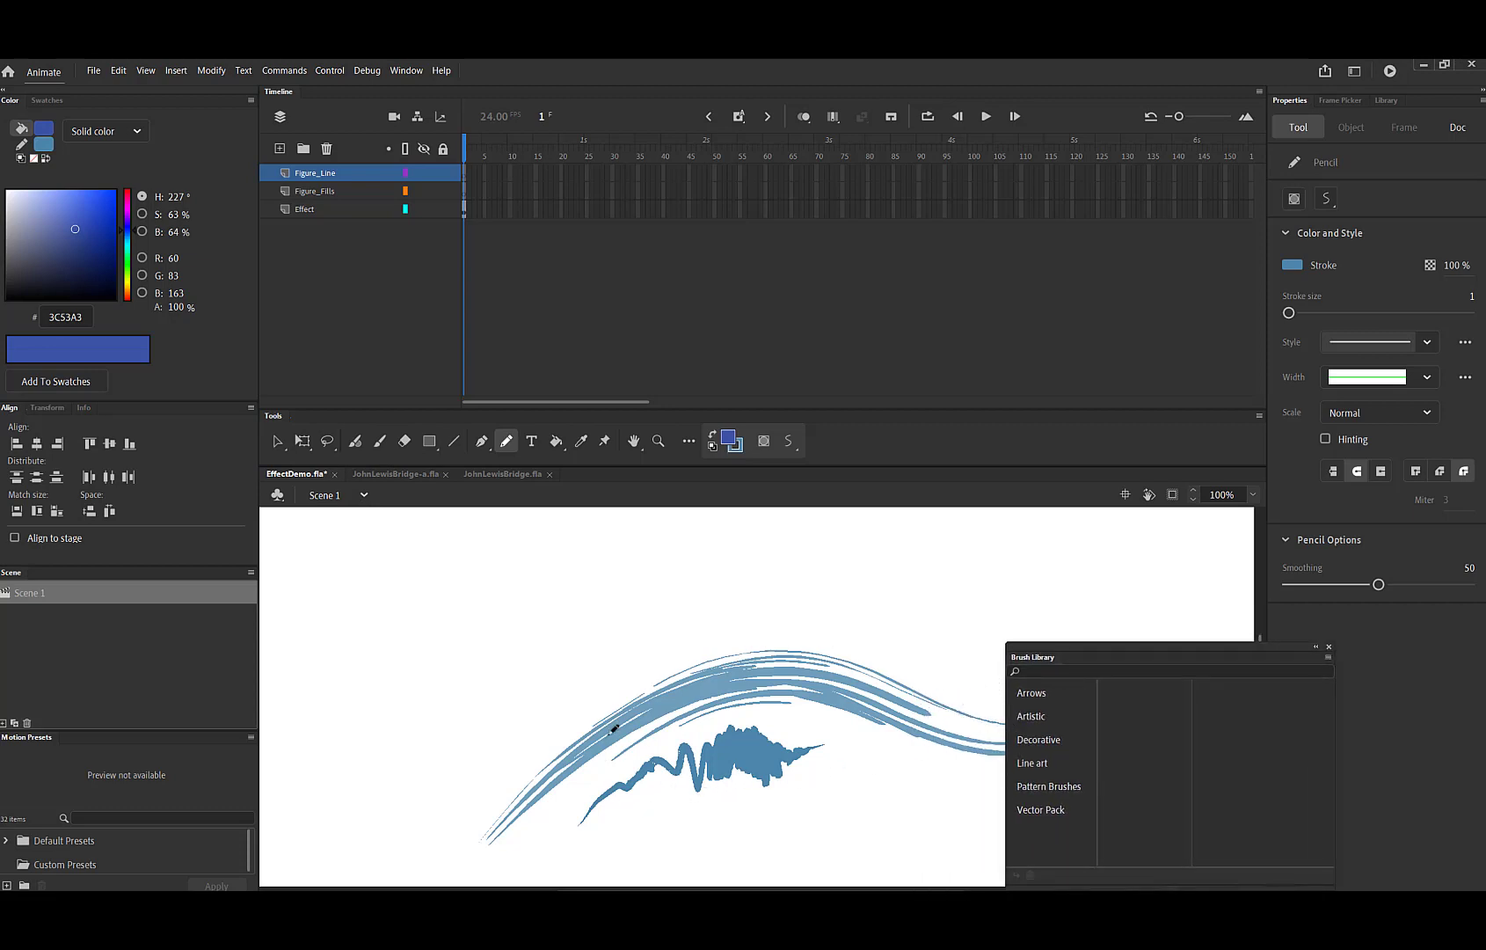
{"action": "left_click", "coordinate": [457, 211]}
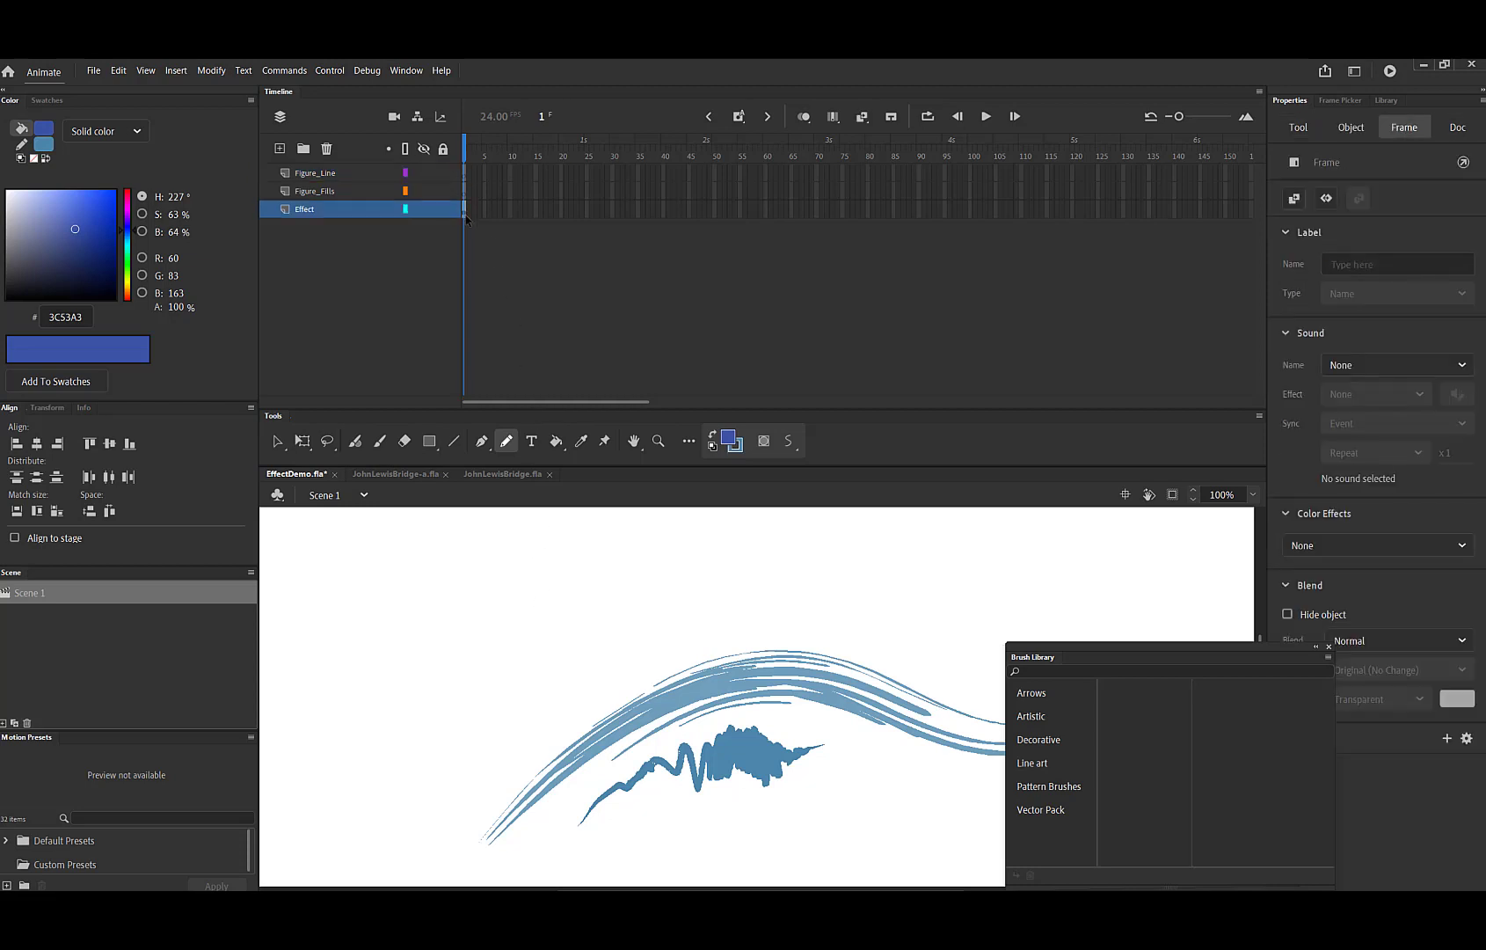
{"action": "left_click", "coordinate": [277, 442]}
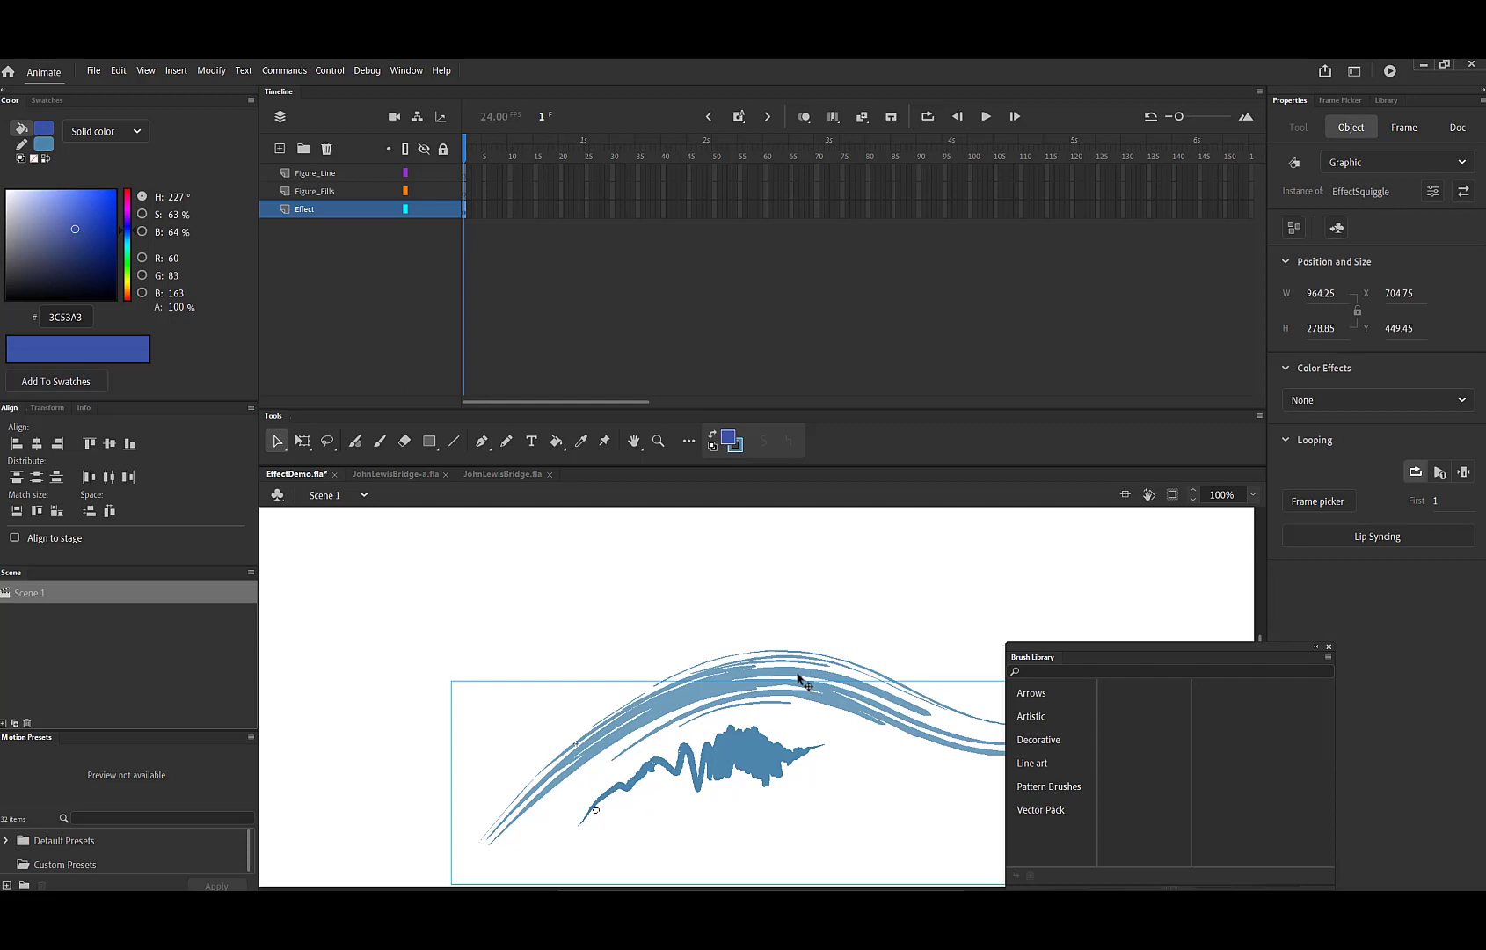
{"action": "double_click", "coordinate": [753, 761]}
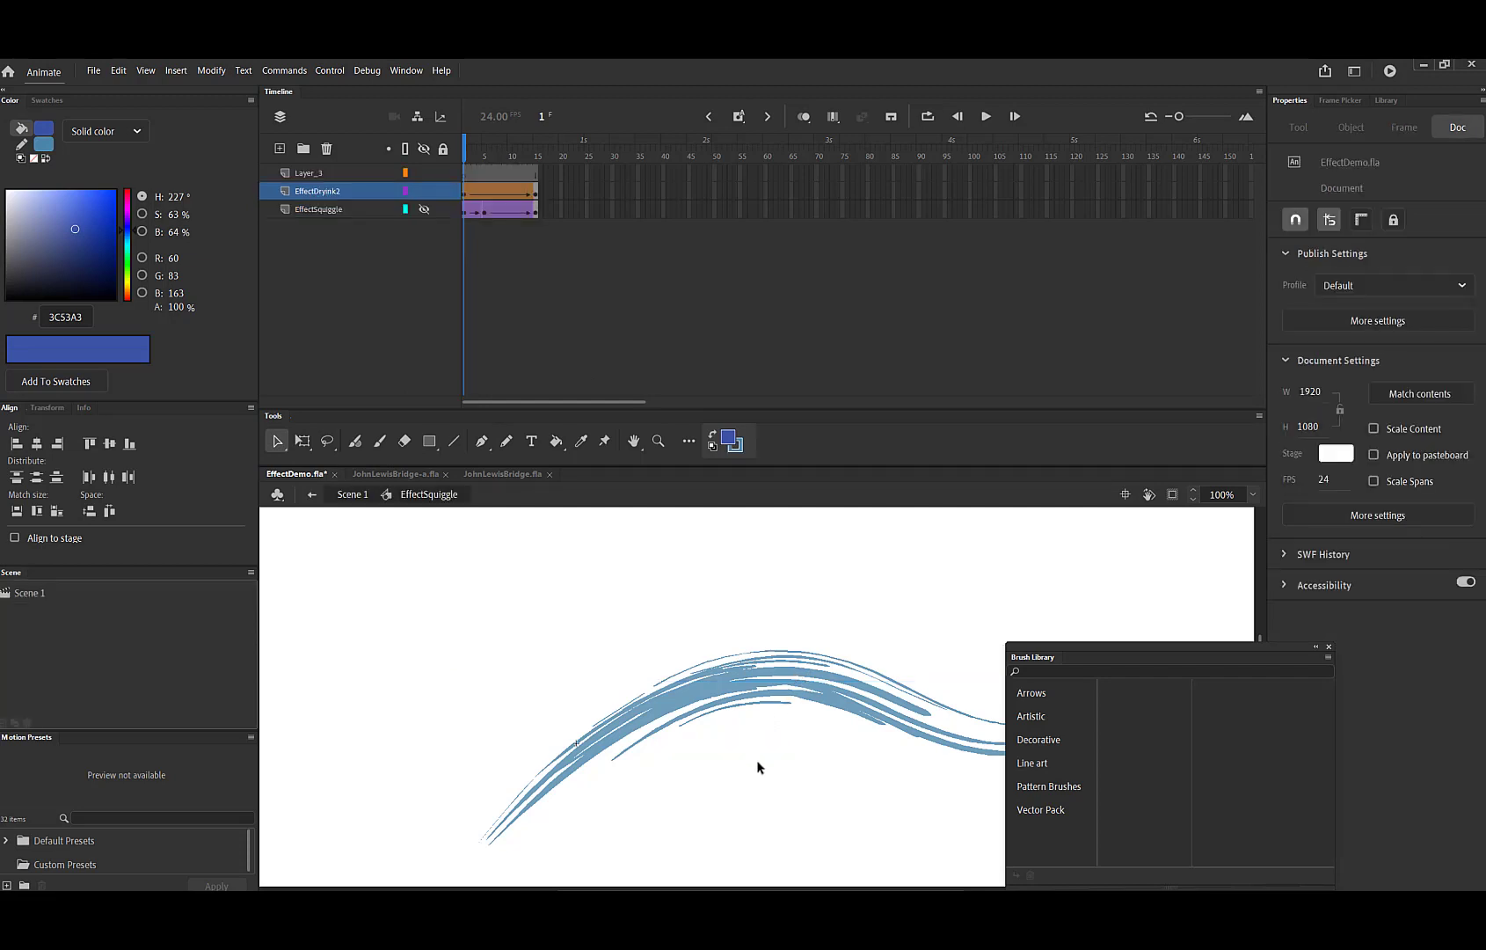
Hide the EffectDryInk2 and Layer_3 layers in the EffectSquiggle symbol.
{"action": "left_click", "coordinate": [765, 686]}
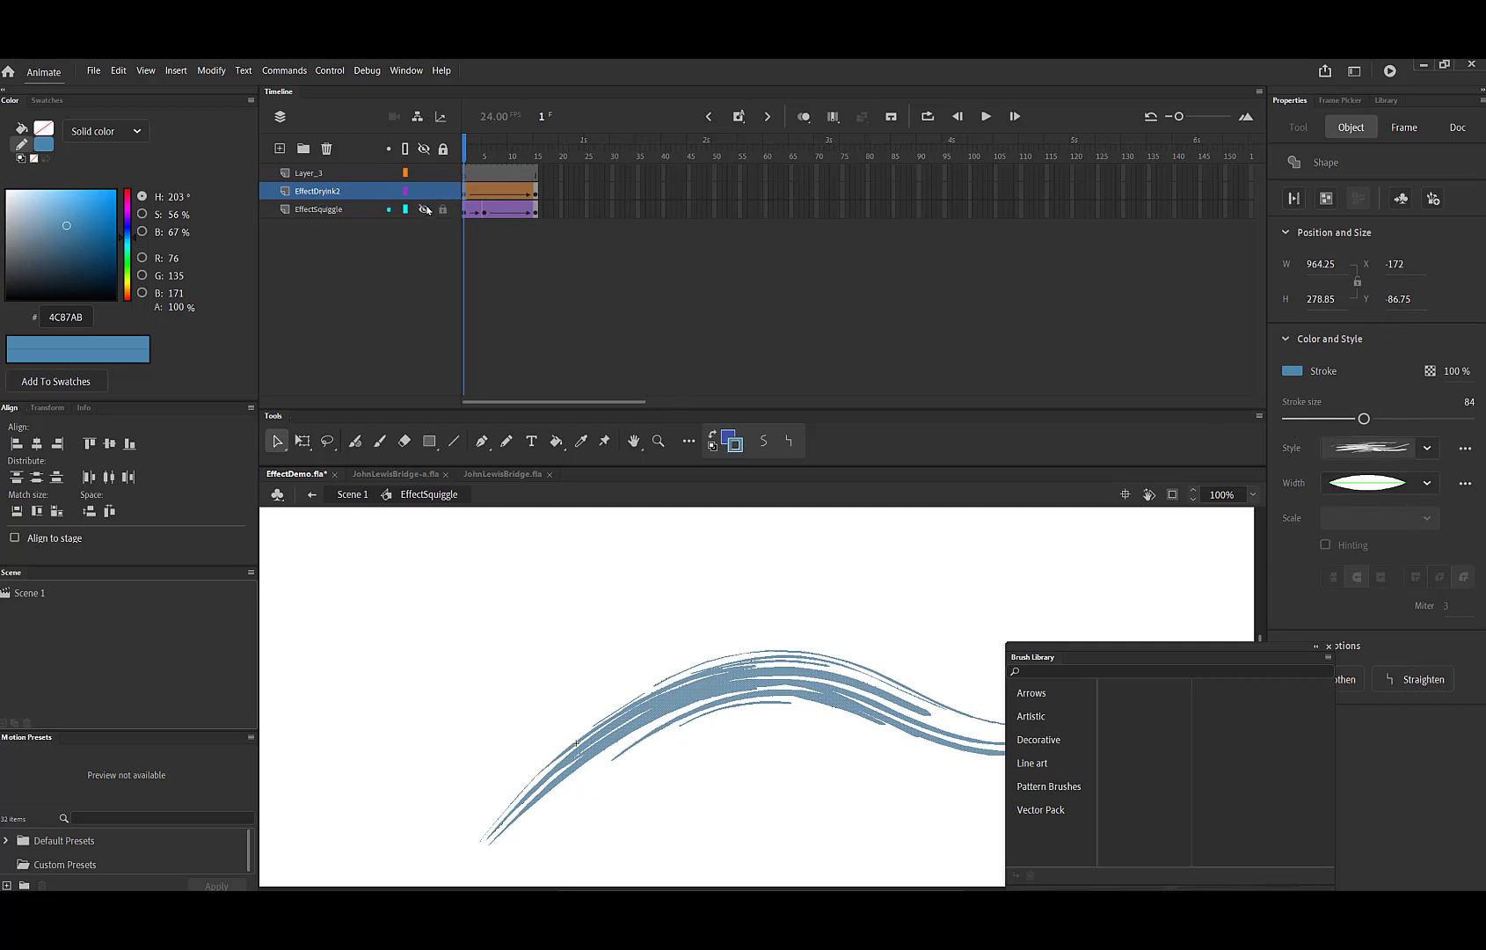
{"action": "left_click", "coordinate": [424, 190]}
{"action": "left_click", "coordinate": [424, 173]}
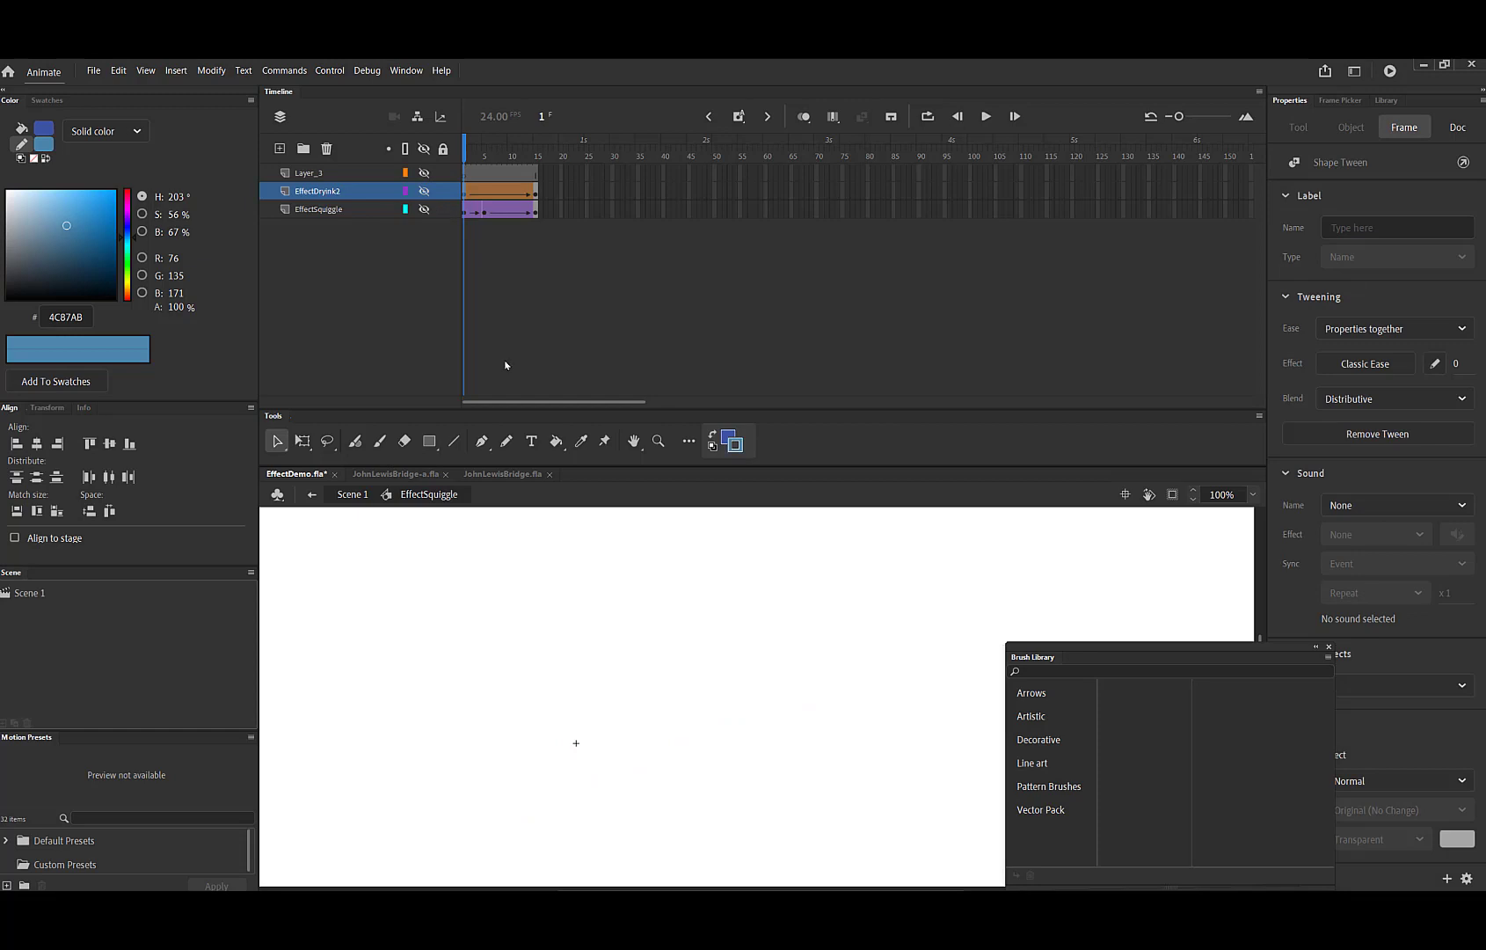
Add a new layer above EffectDryInk2 and name it Figure.
{"action": "left_click", "coordinate": [280, 148]}
{"action": "double_click", "coordinate": [315, 190]}
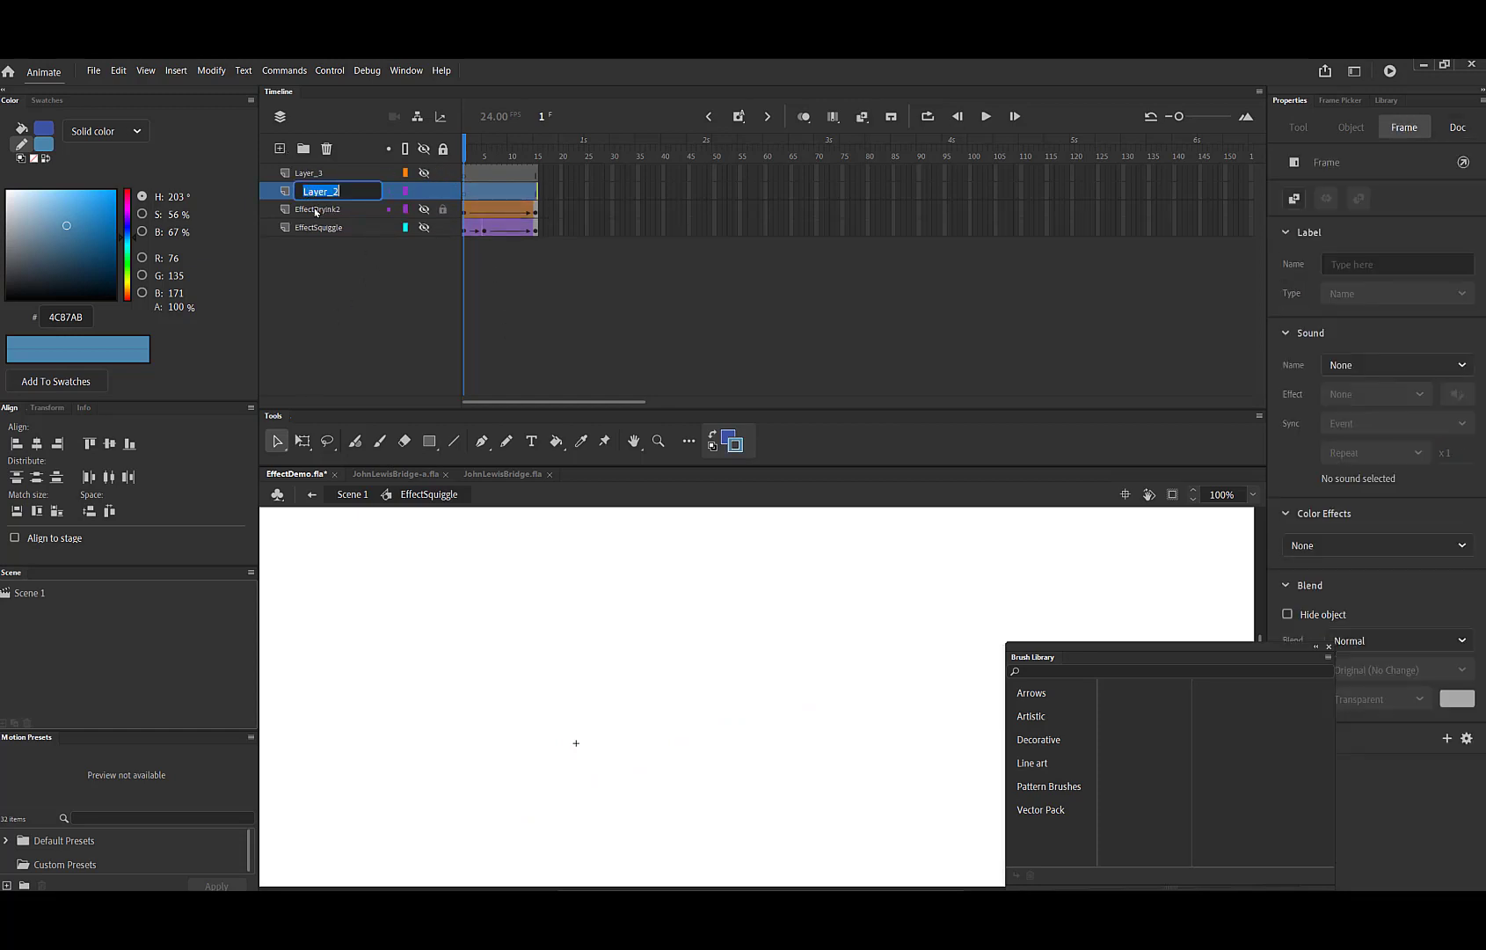
{"action": "type", "text": "Figure"}
{"action": "key", "text": "Return"}
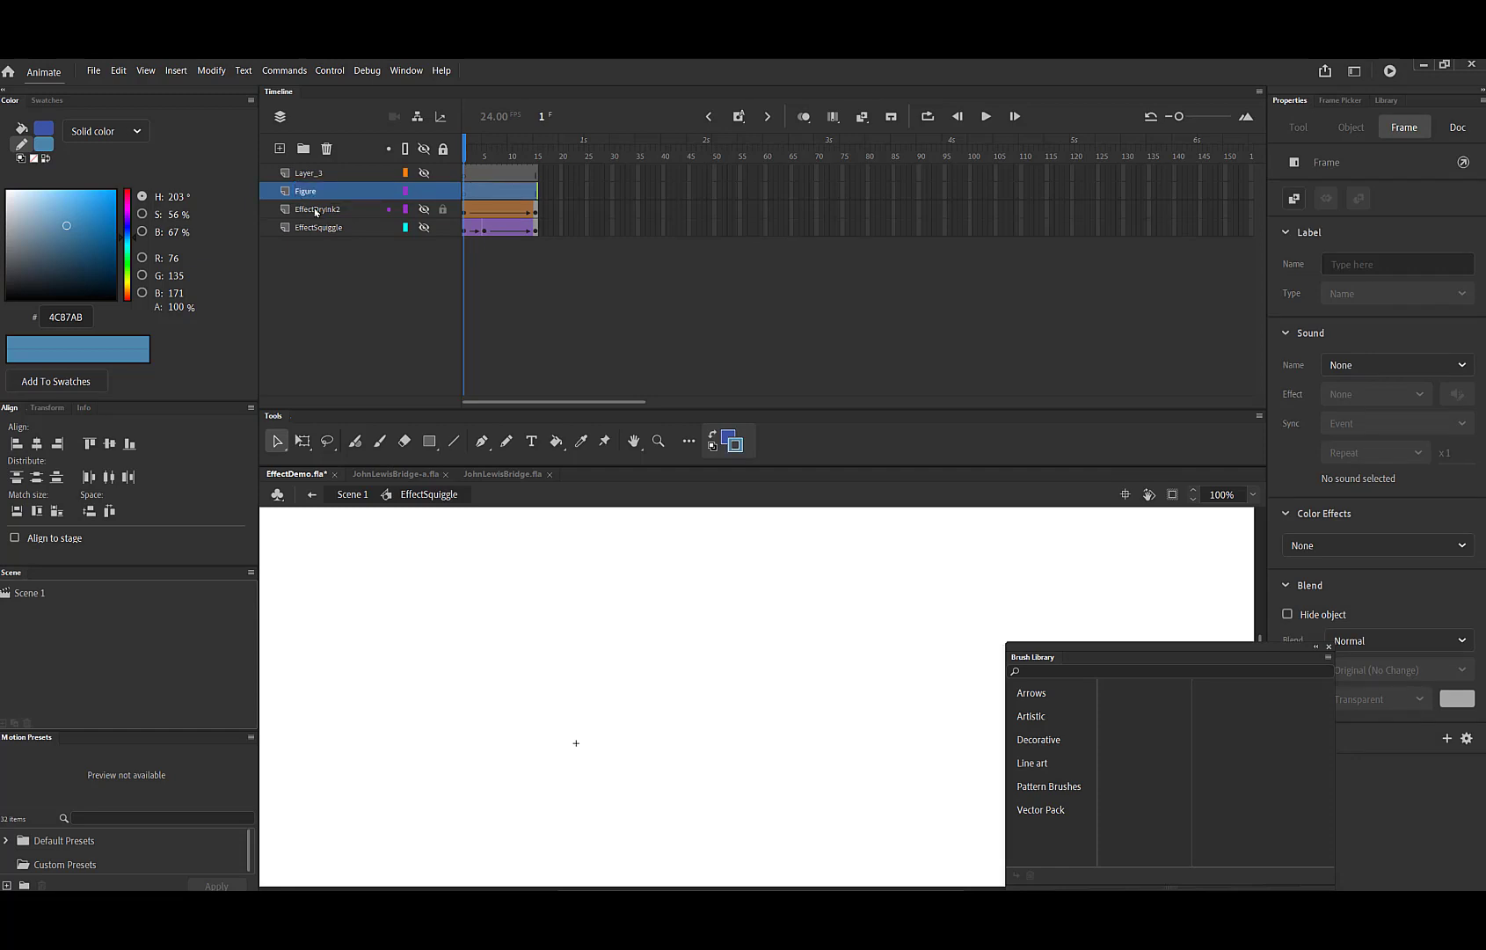
Draw a short wavy line about 139 by 39 px on the Figure layer with the Pencil tool in dark brown 48391D.
{"action": "left_click", "coordinate": [505, 443]}
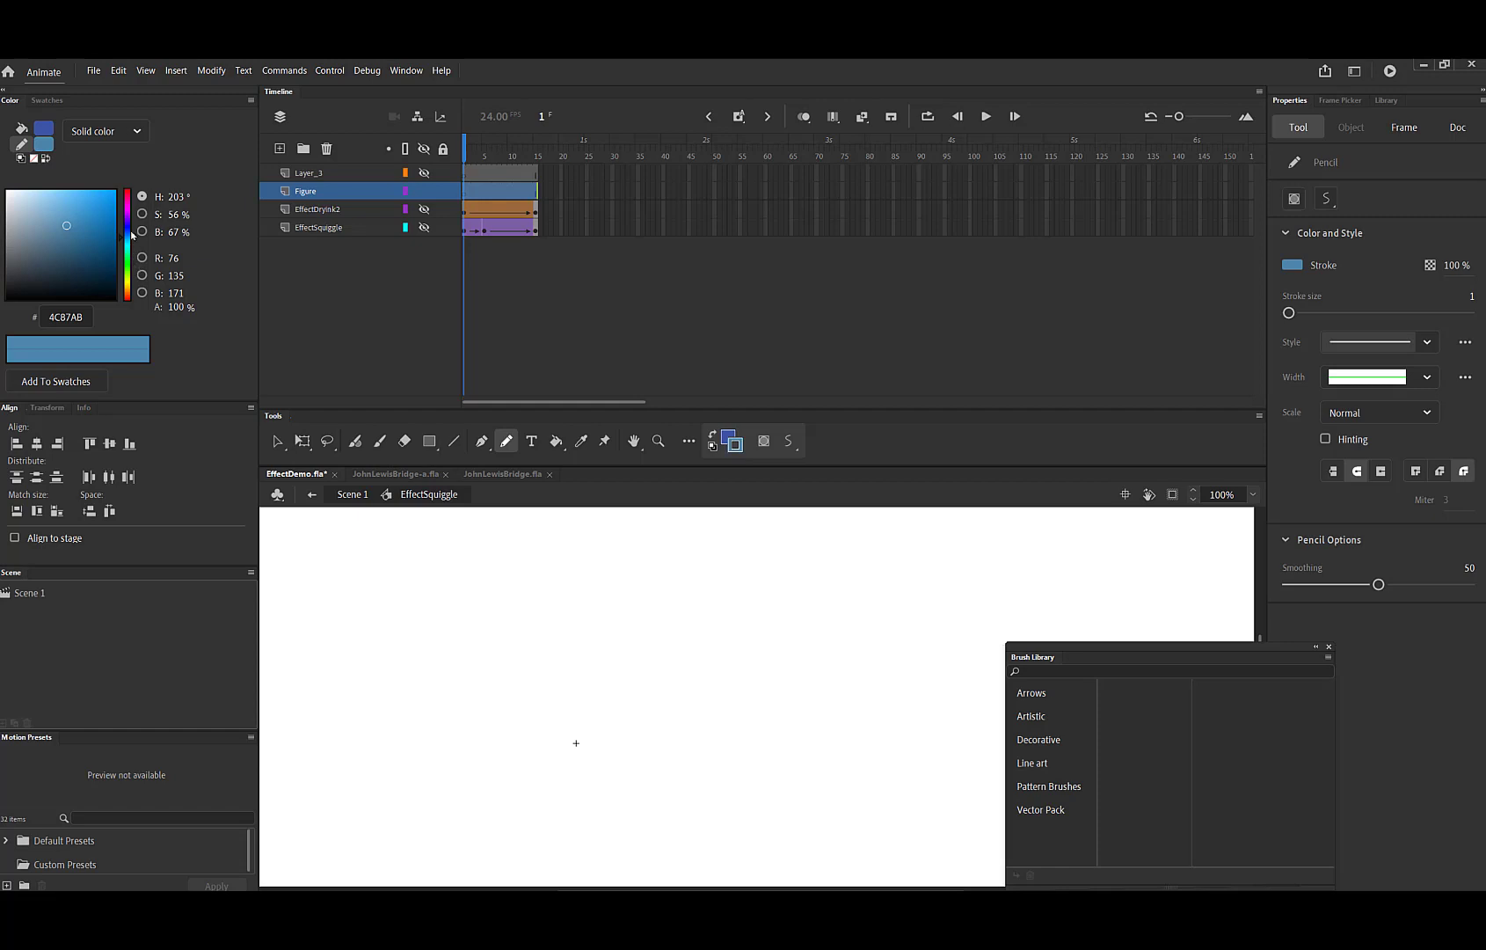
{"action": "left_click", "coordinate": [130, 295]}
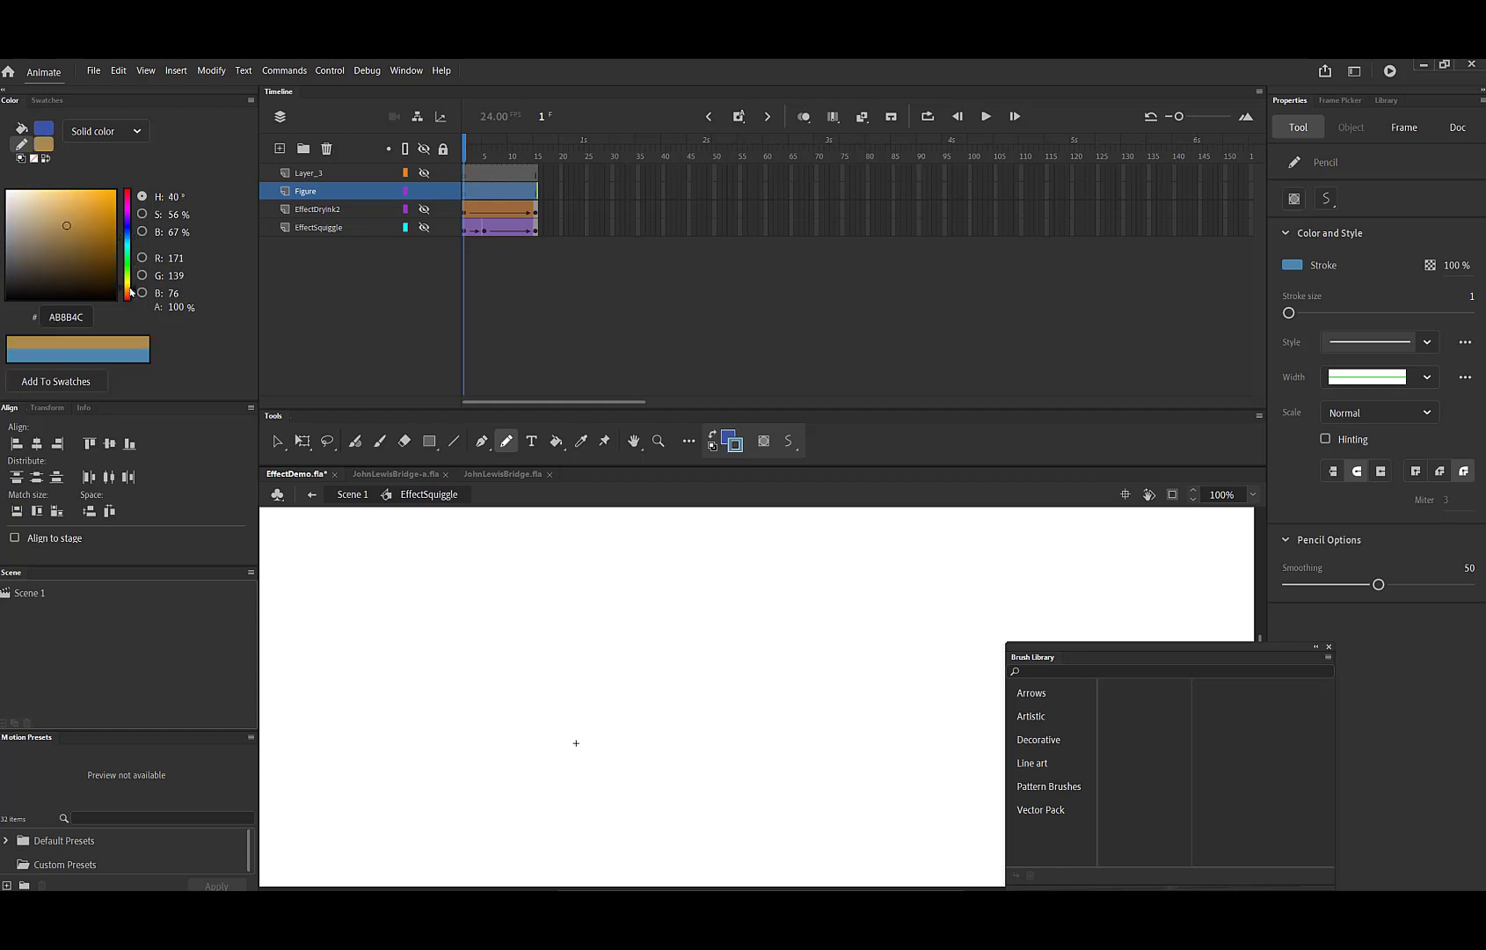
{"action": "left_click", "coordinate": [71, 268]}
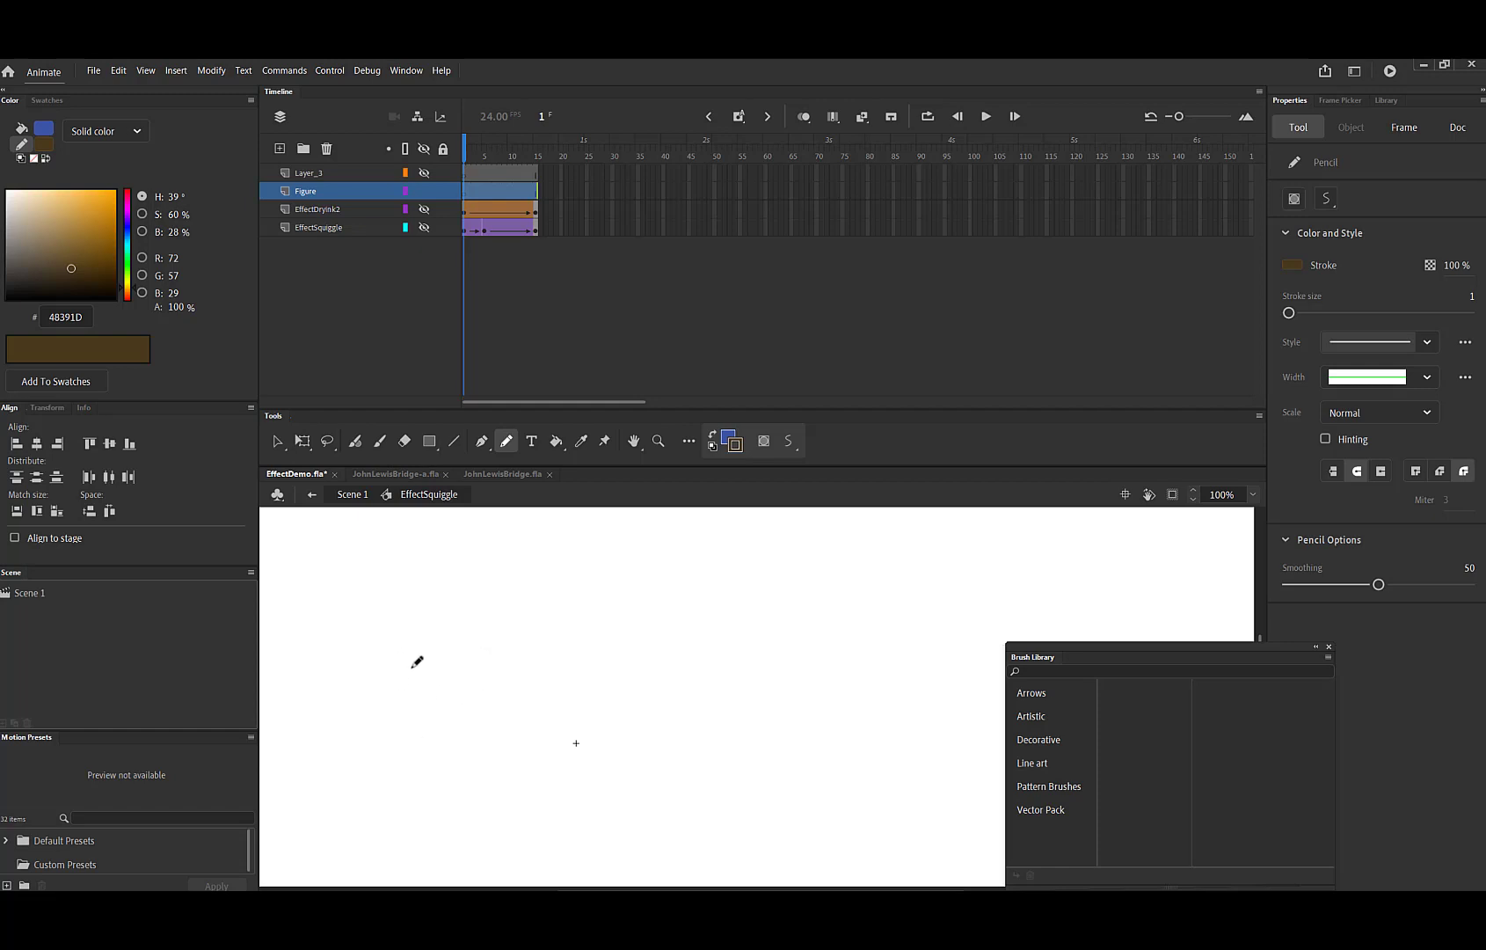
{"action": "mouse_move", "coordinate": [400, 681]}
{"action": "left_mouse_down"}
{"action": "mouse_move", "coordinate": [421, 658]}
{"action": "mouse_move", "coordinate": [503, 673]}
{"action": "left_mouse_up"}
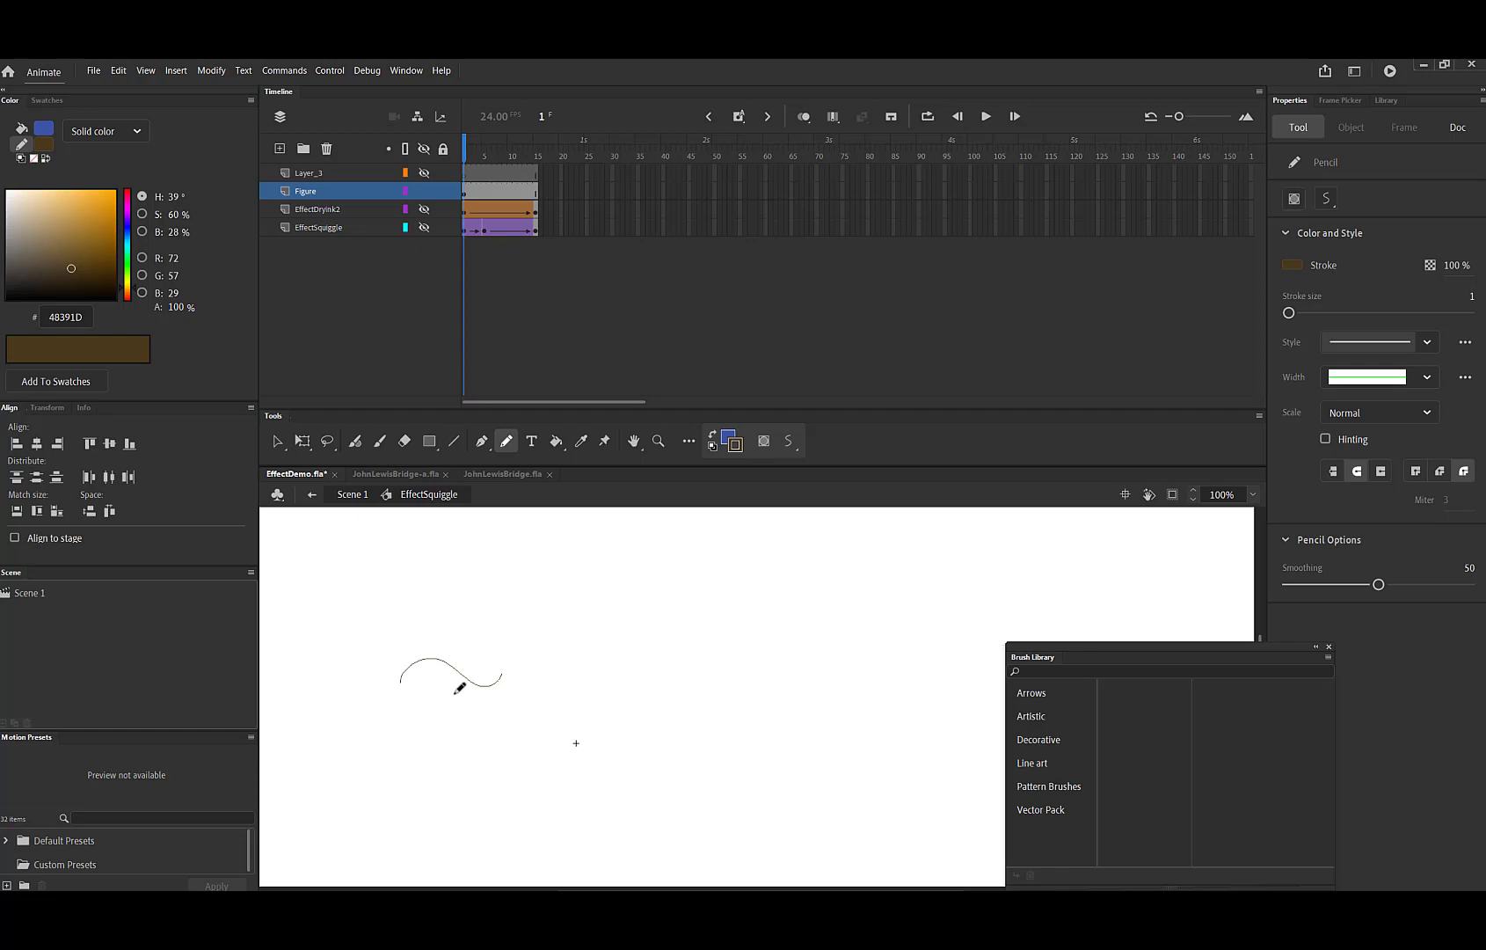
Set the wavy line's stroke size to 15 and apply the width profile that tapers at both ends.
{"action": "key", "text": "v"}
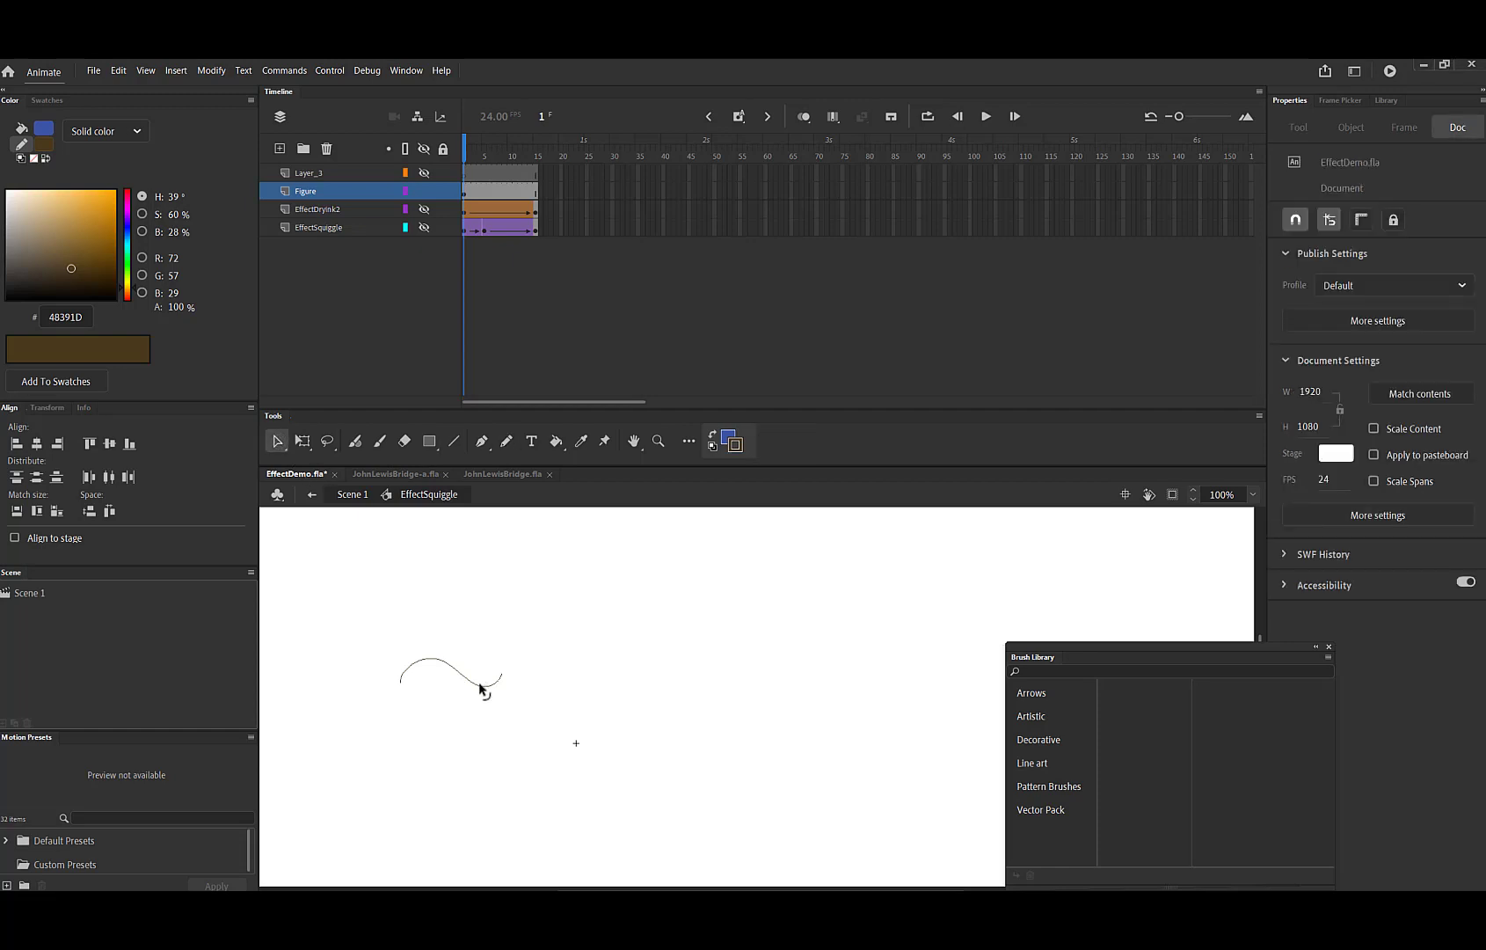
{"action": "left_click", "coordinate": [481, 688]}
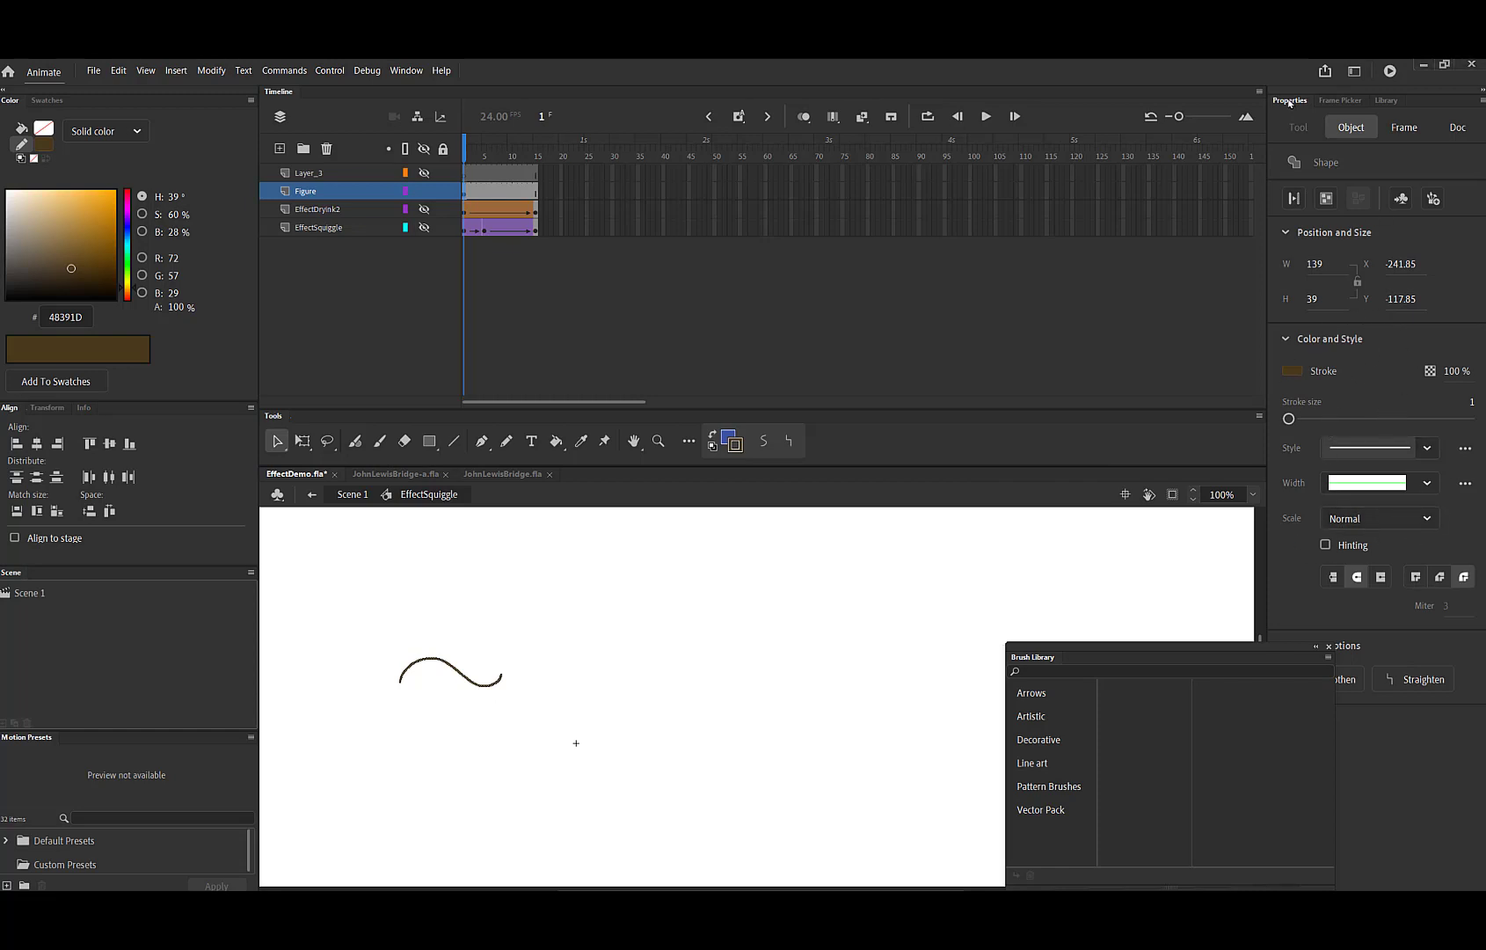
{"action": "left_click", "coordinate": [406, 70]}
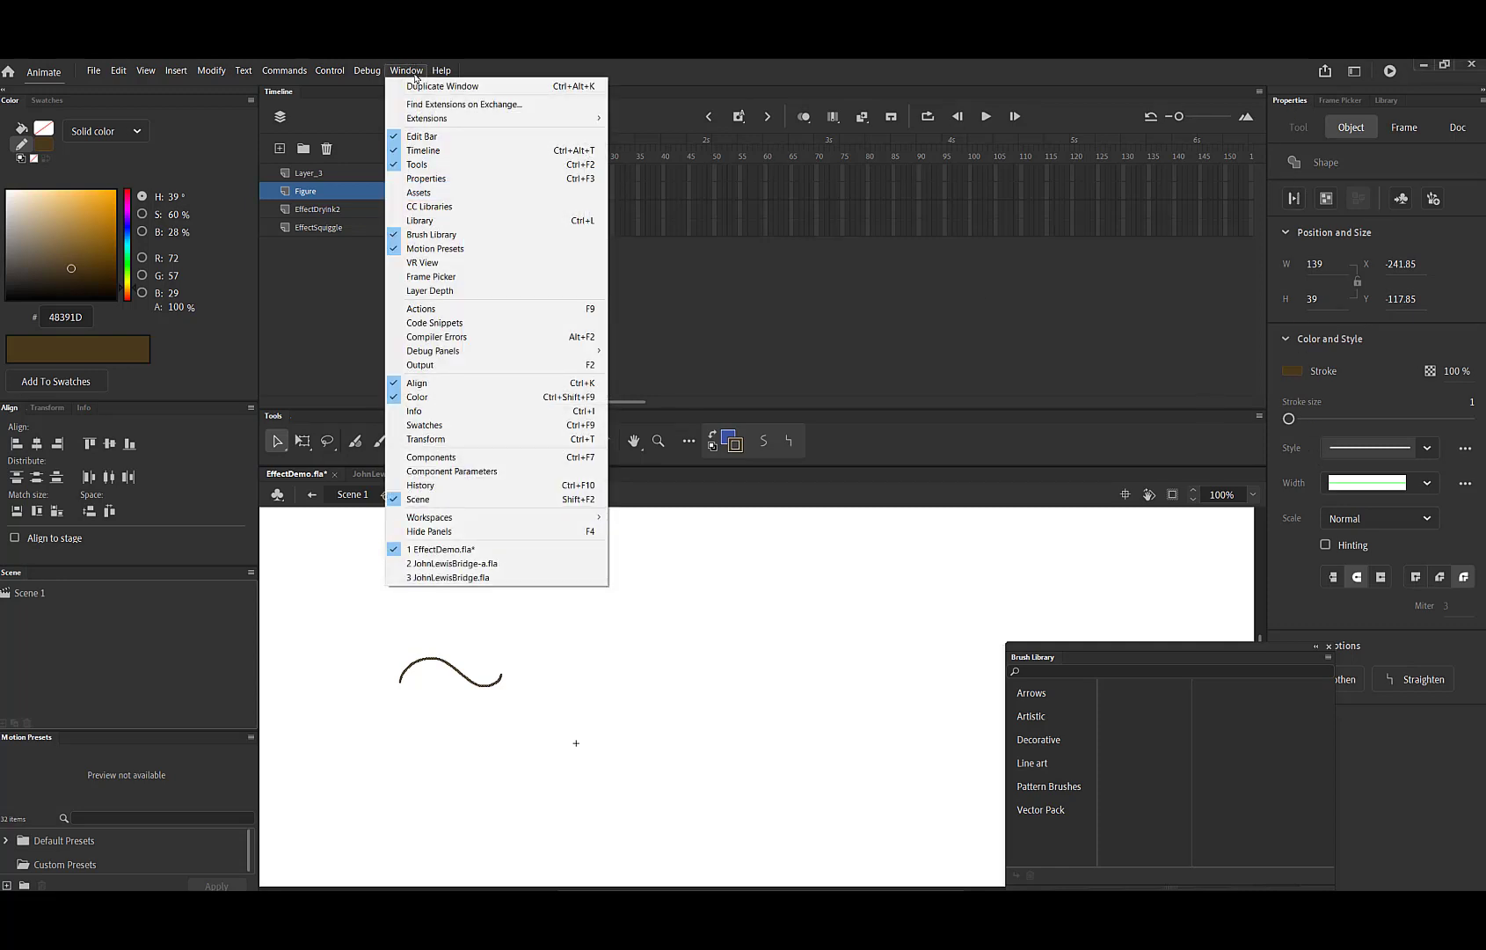
{"action": "left_click", "coordinate": [438, 180]}
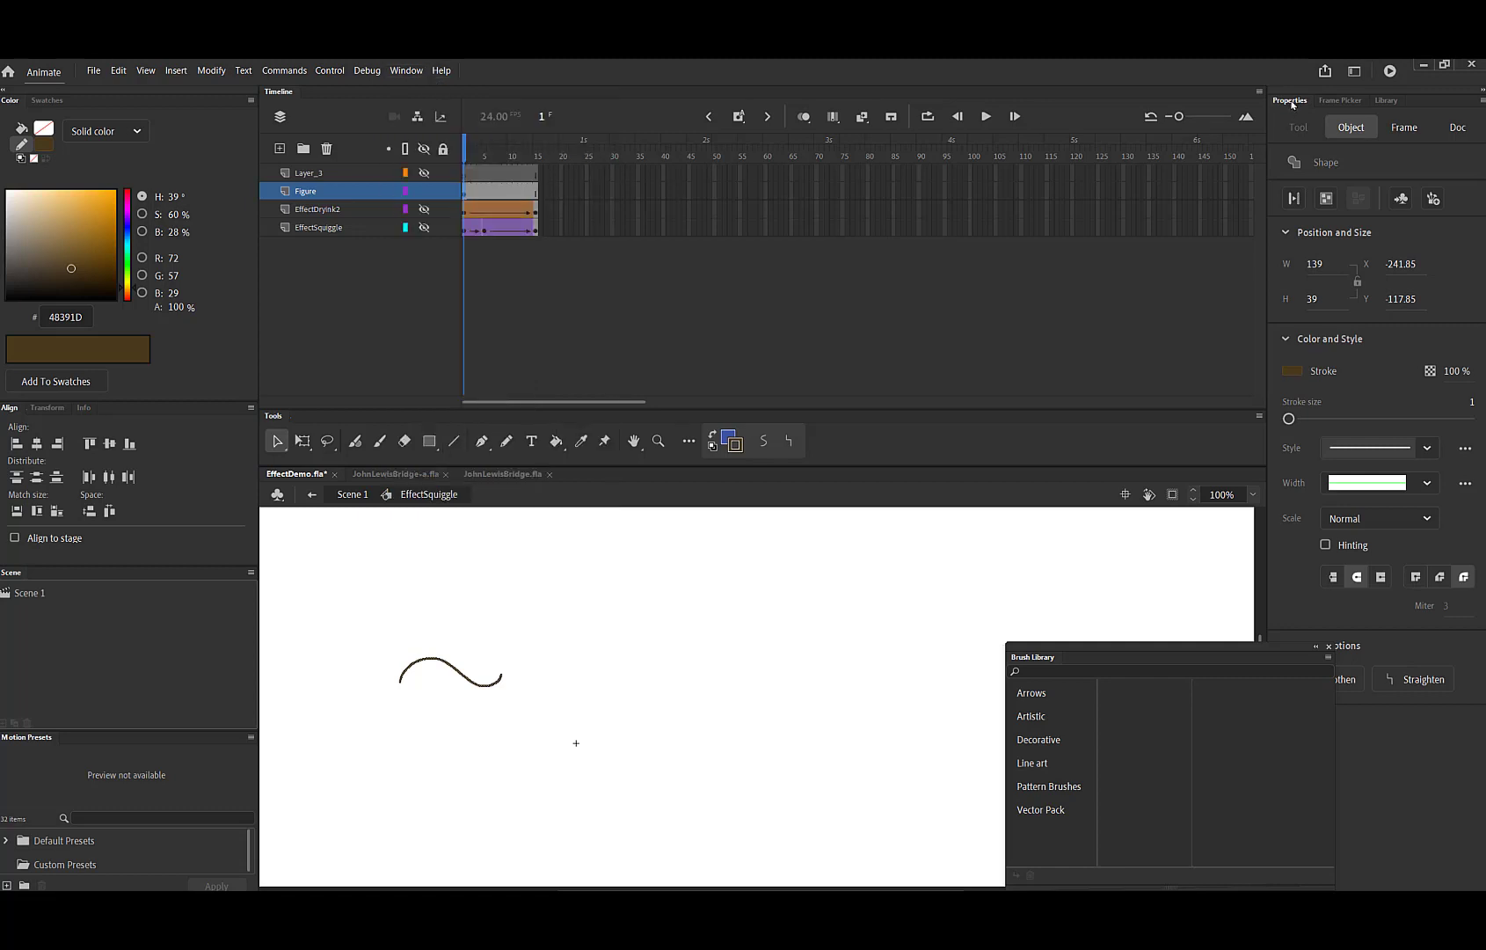
{"action": "left_click", "coordinate": [1286, 340]}
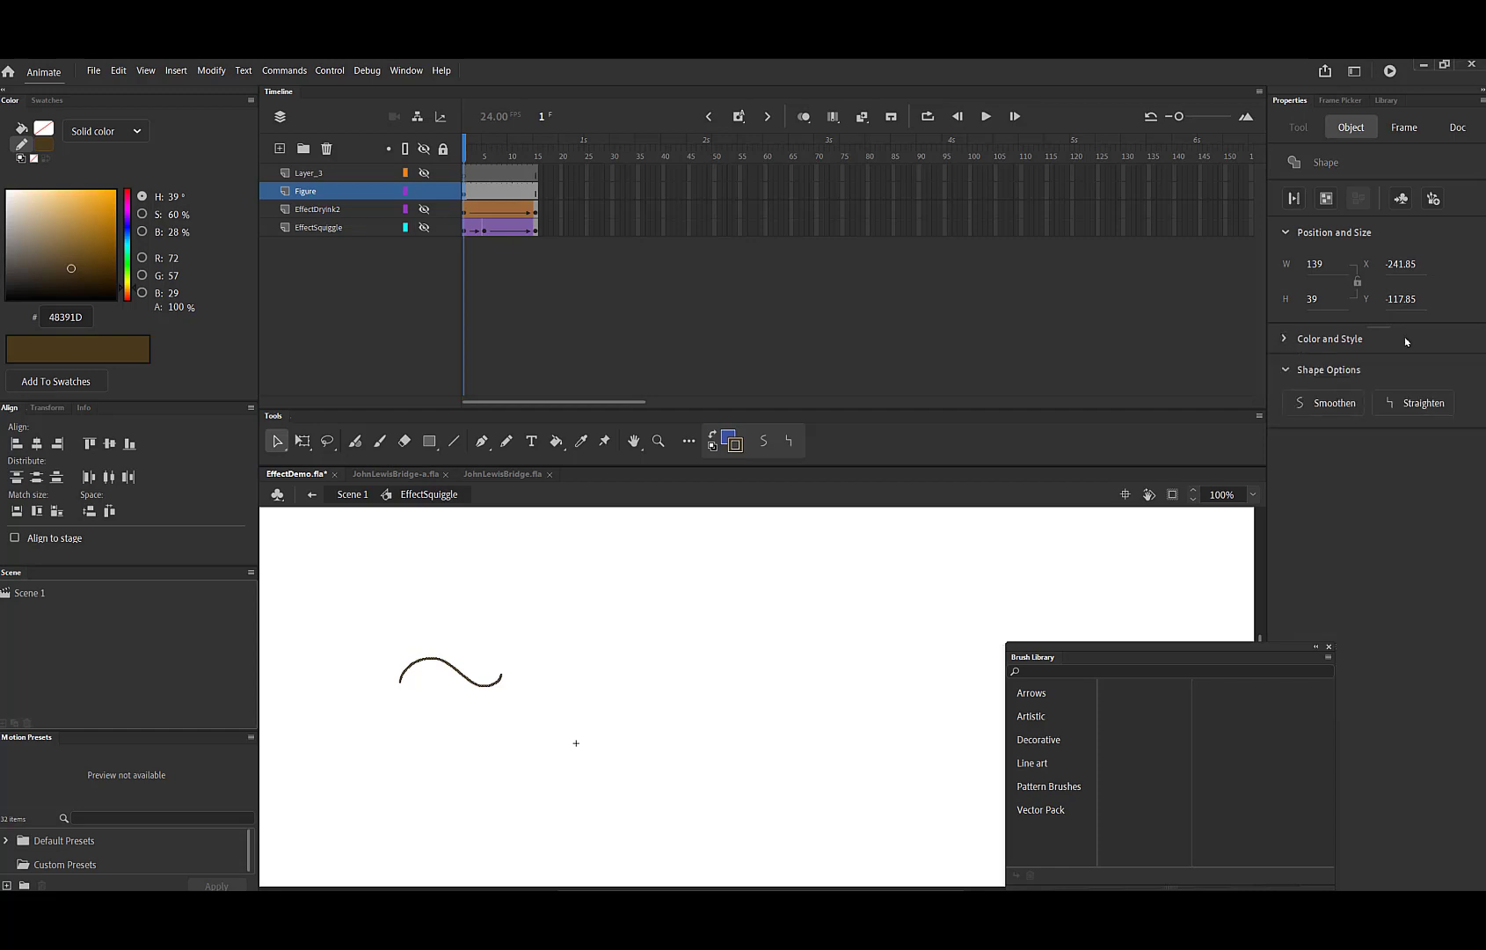
{"action": "left_click", "coordinate": [1284, 340]}
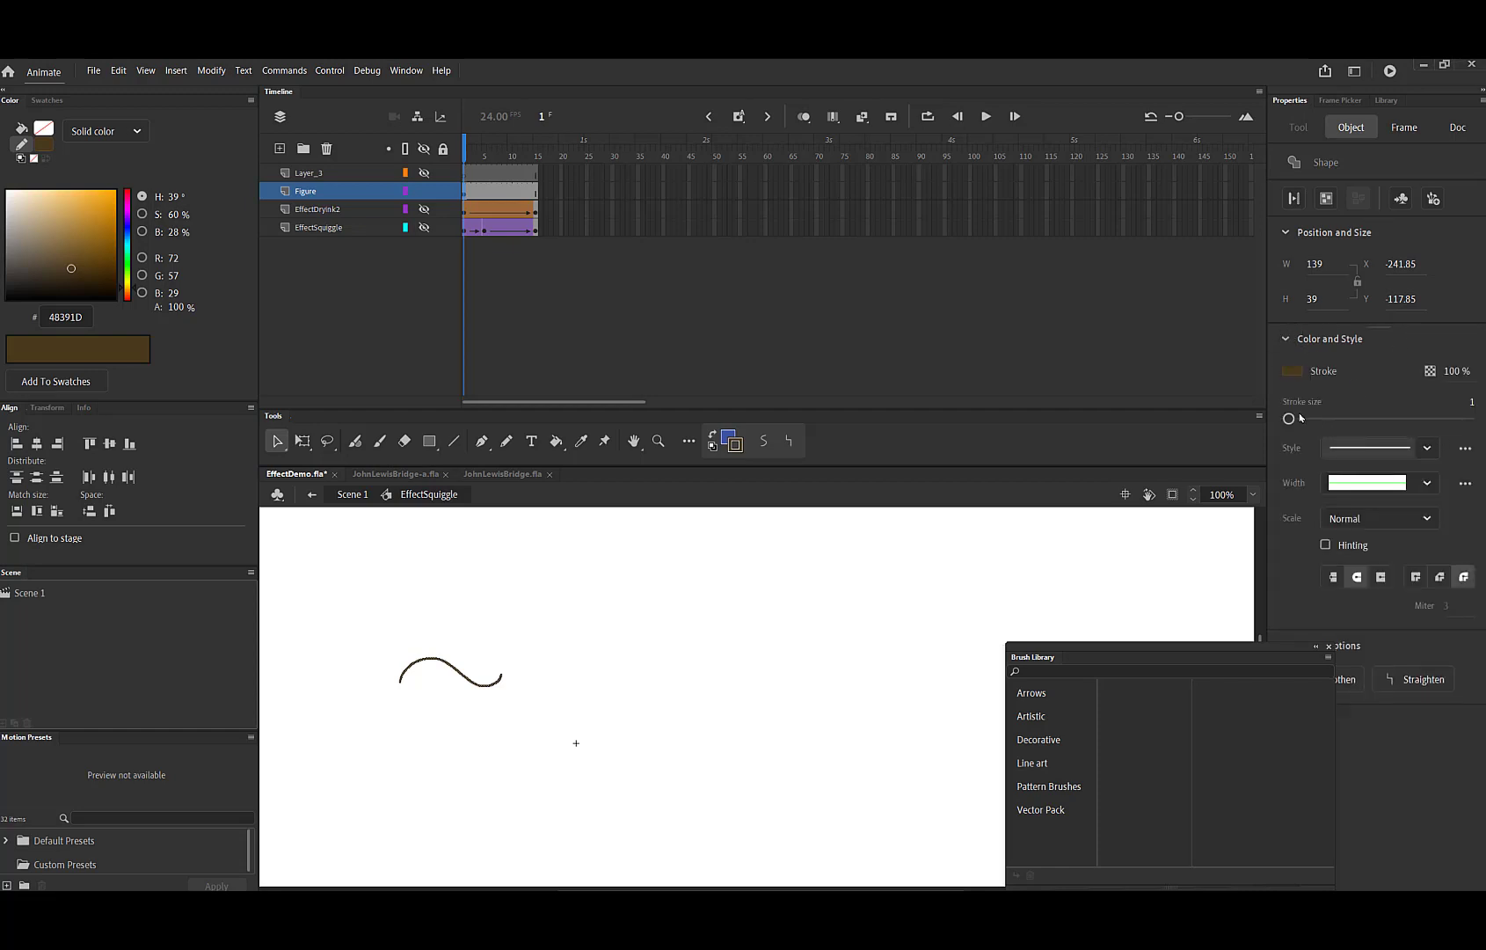
{"action": "mouse_move", "coordinate": [1298, 420]}
{"action": "left_mouse_down"}
{"action": "mouse_move", "coordinate": [1334, 419]}
{"action": "mouse_move", "coordinate": [1303, 420]}
{"action": "left_mouse_up"}
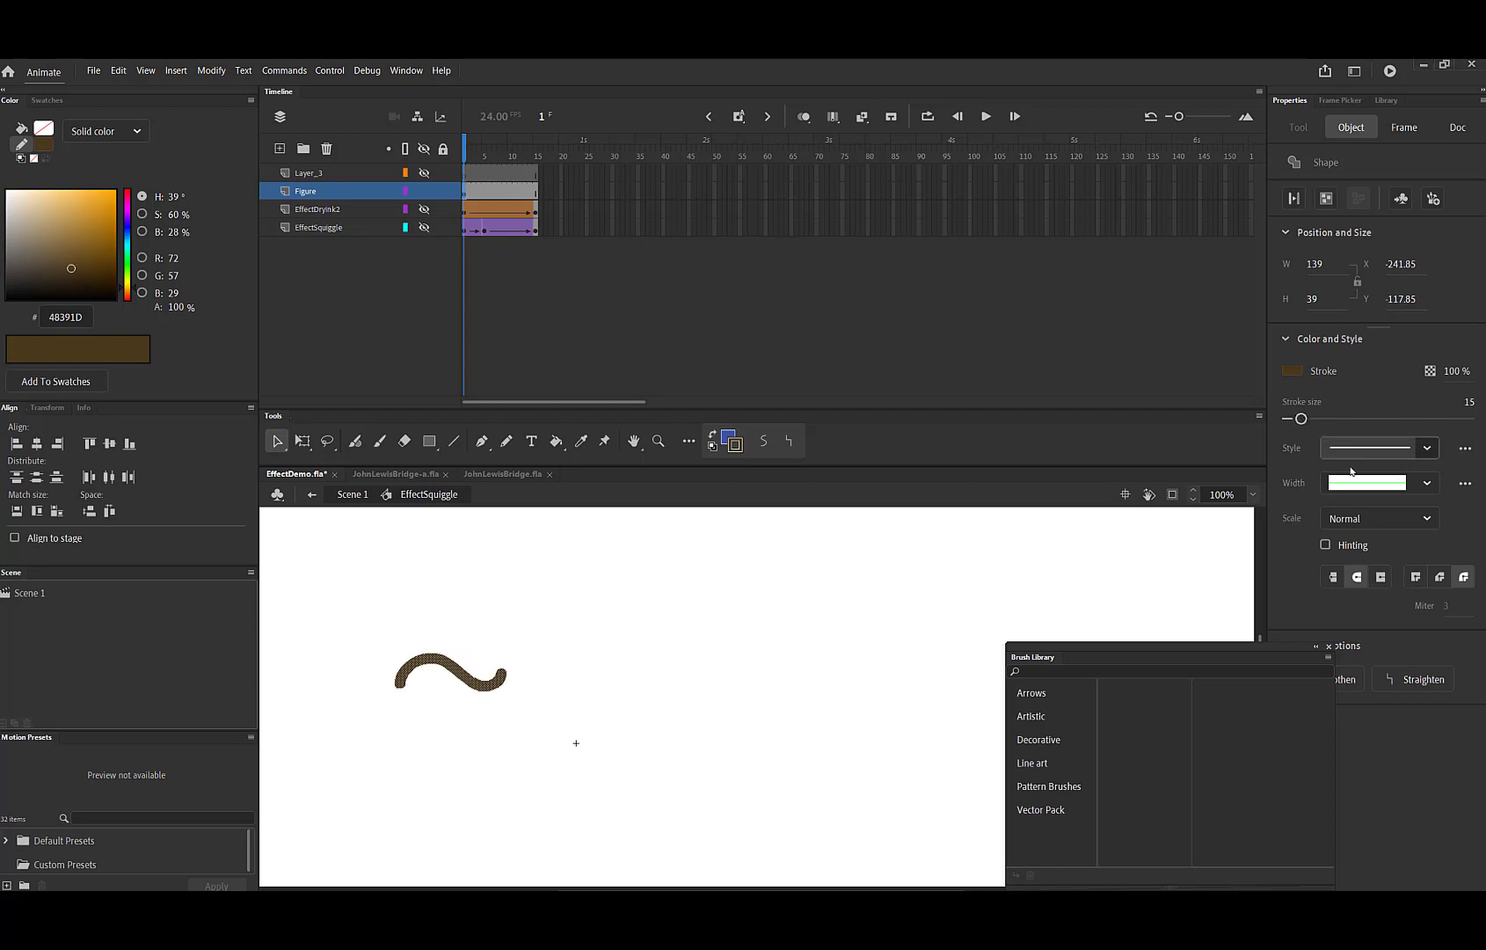
{"action": "left_click", "coordinate": [1427, 484]}
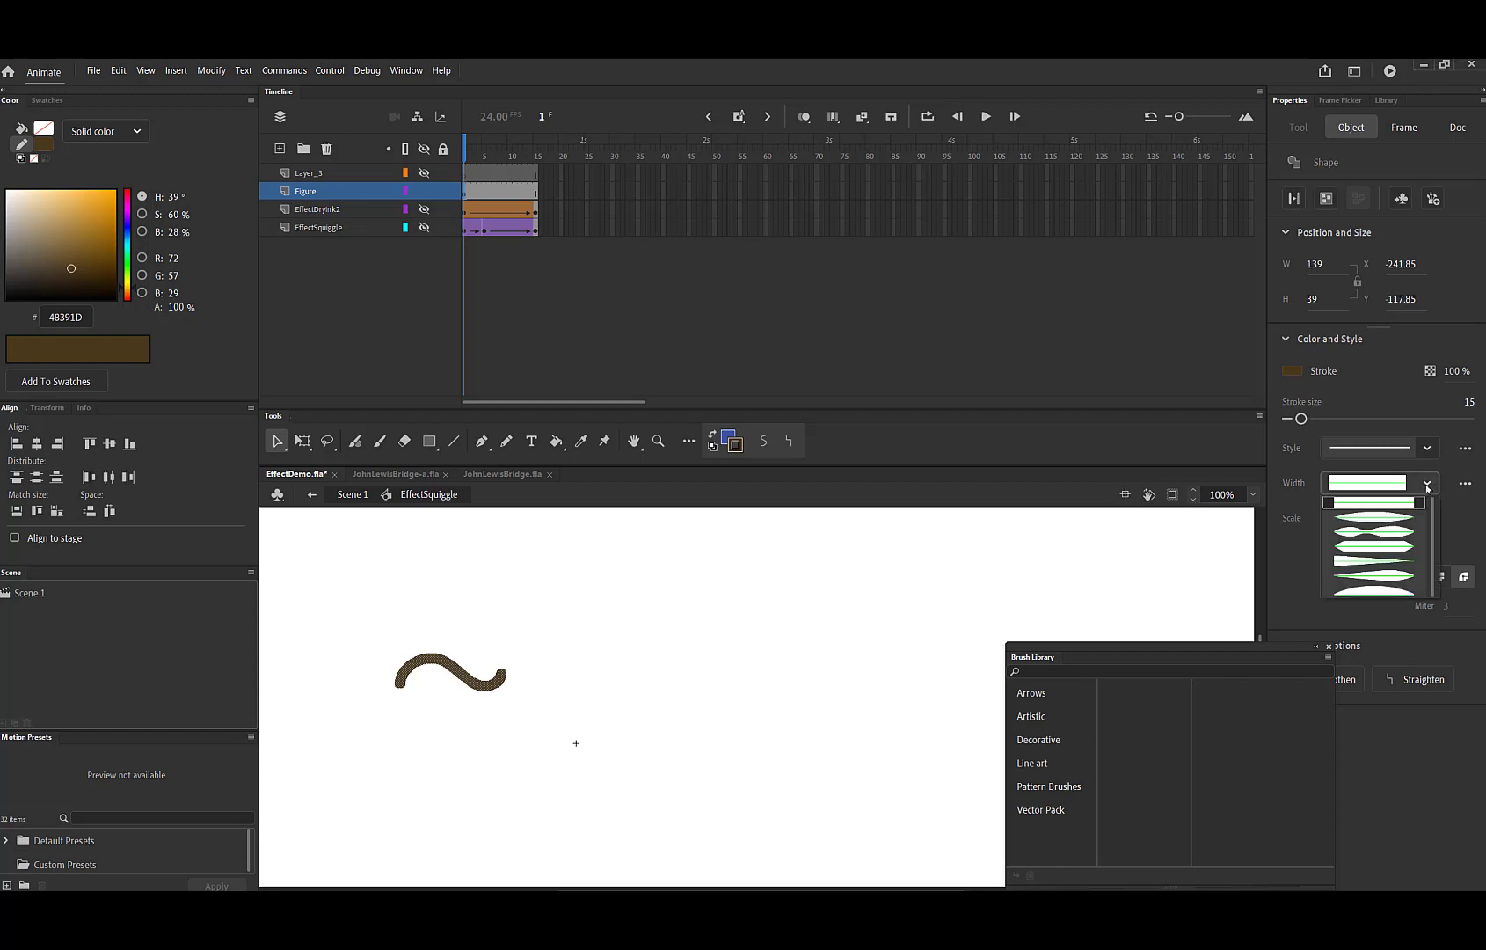
{"action": "left_click", "coordinate": [1391, 520]}
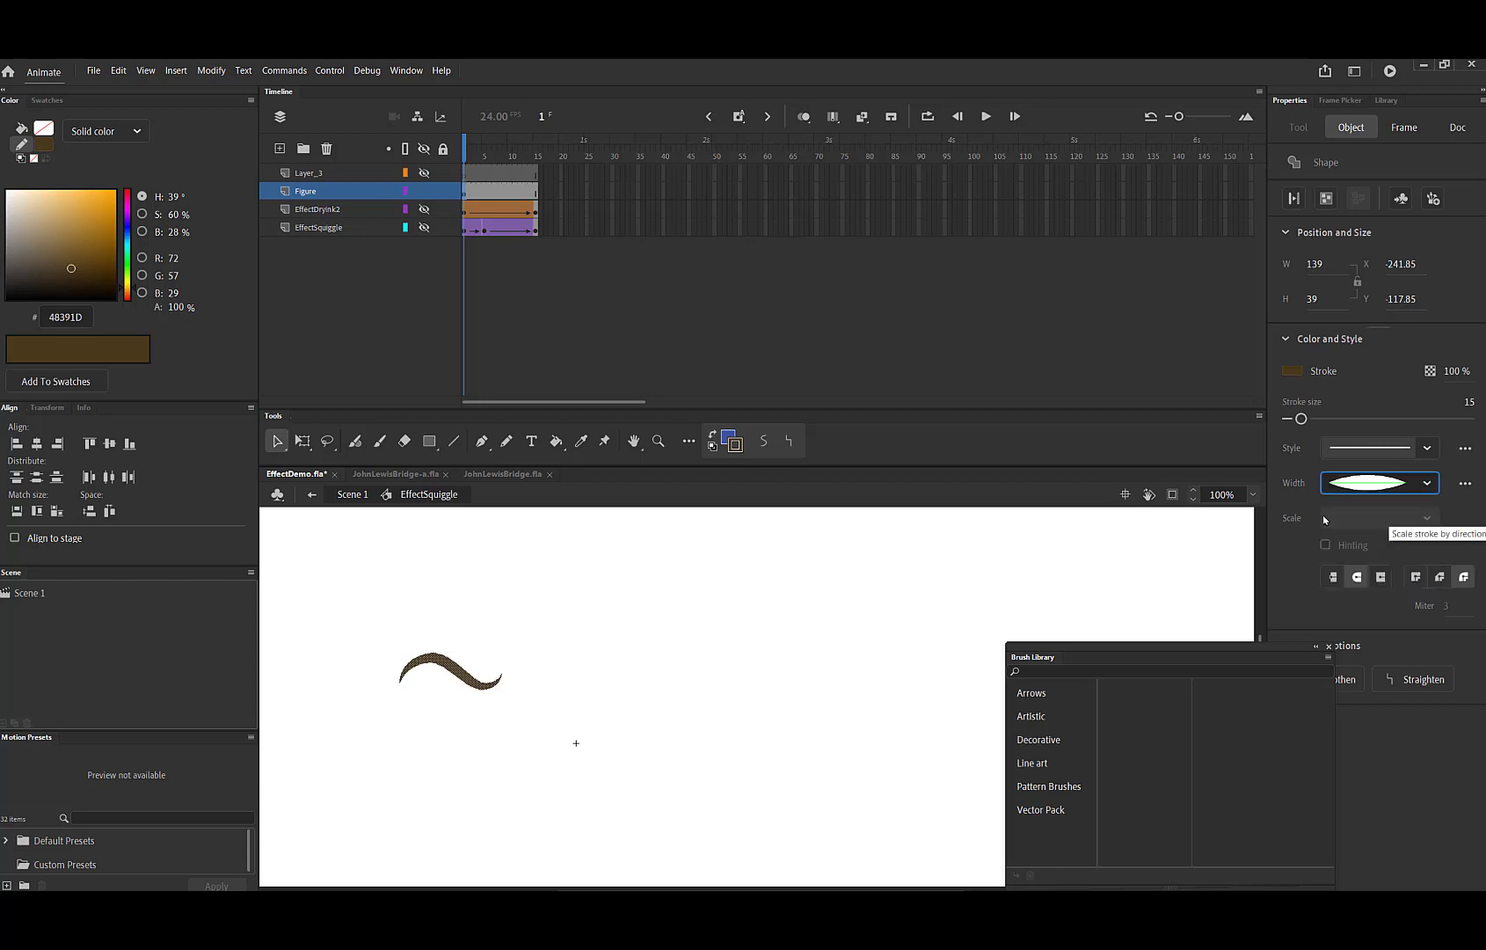
{"action": "left_click", "coordinate": [597, 713]}
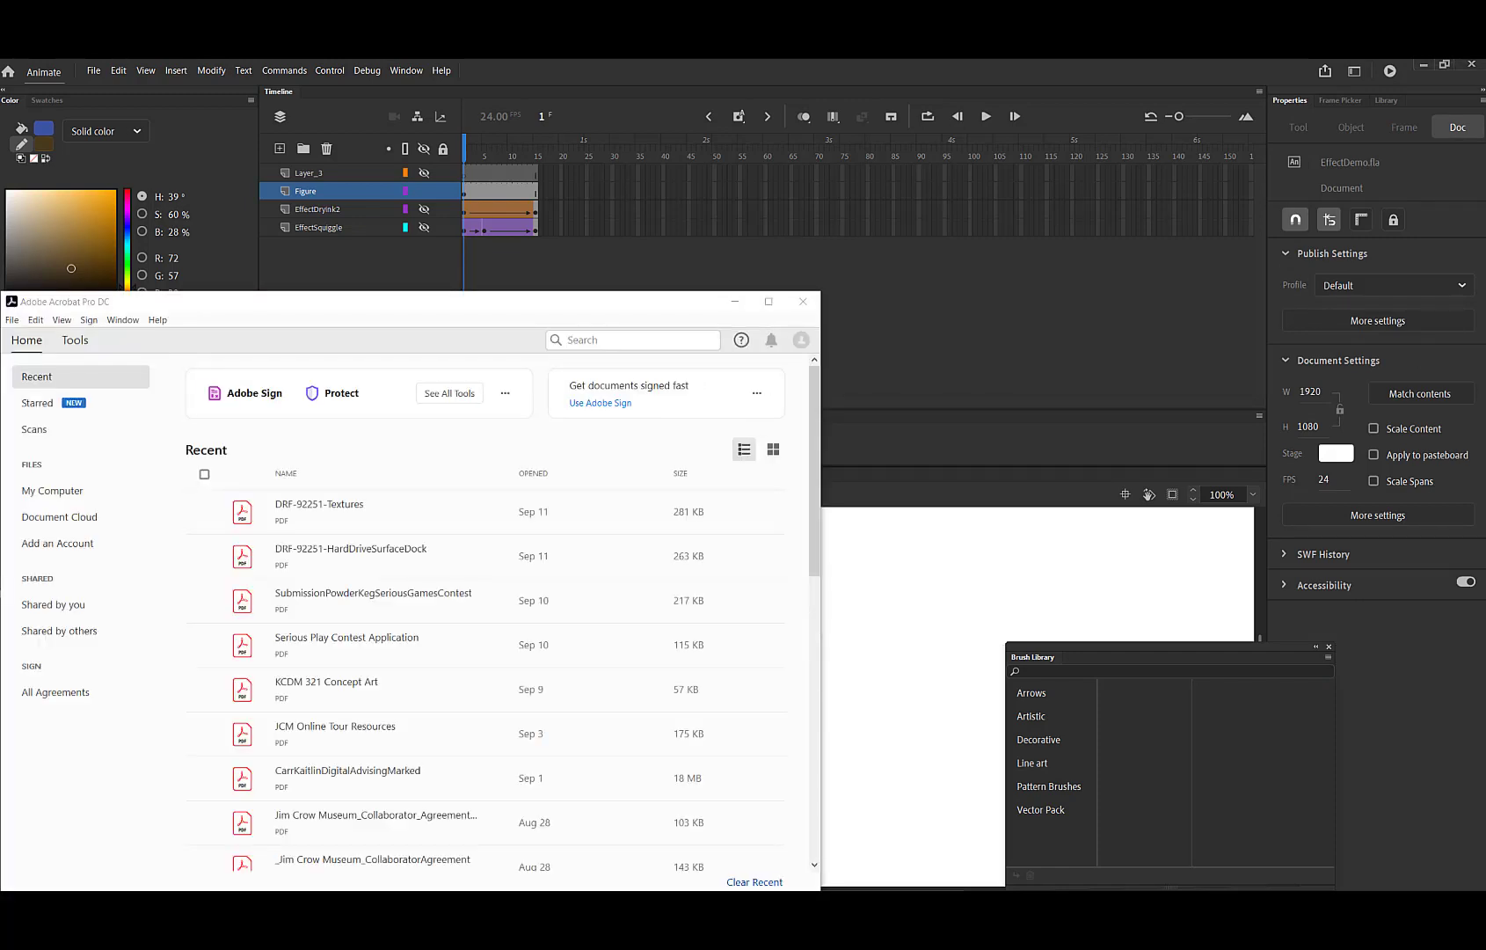
{"action": "left_click", "coordinate": [803, 301]}
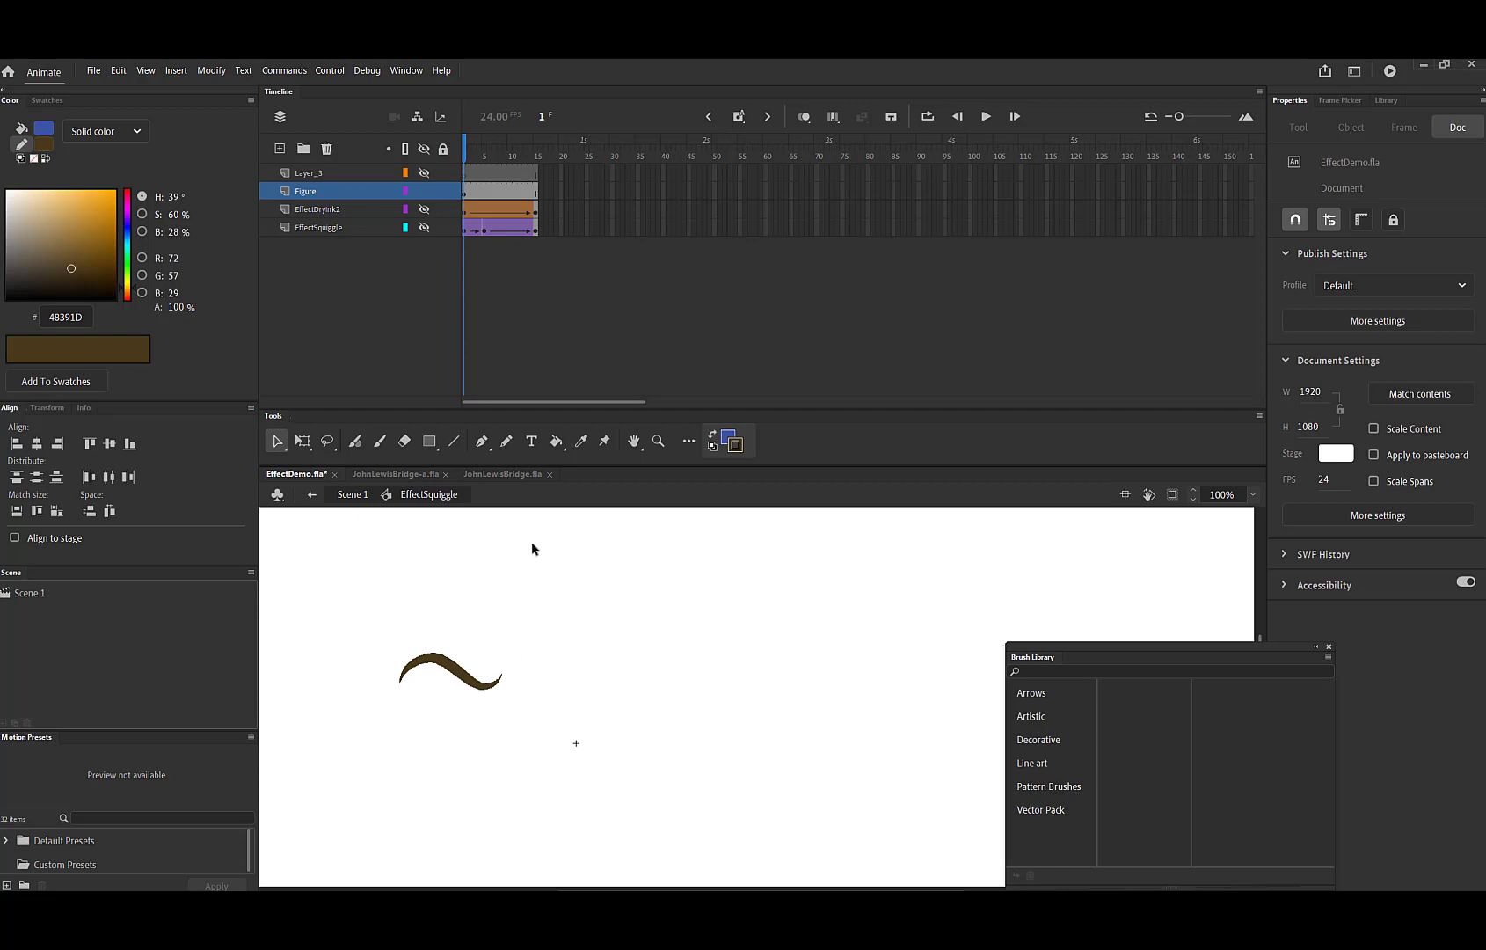
With the Subselection tool, extend the wavy line's right end up and outward and bend its last segment into a curve.
{"action": "left_click", "coordinate": [287, 448]}
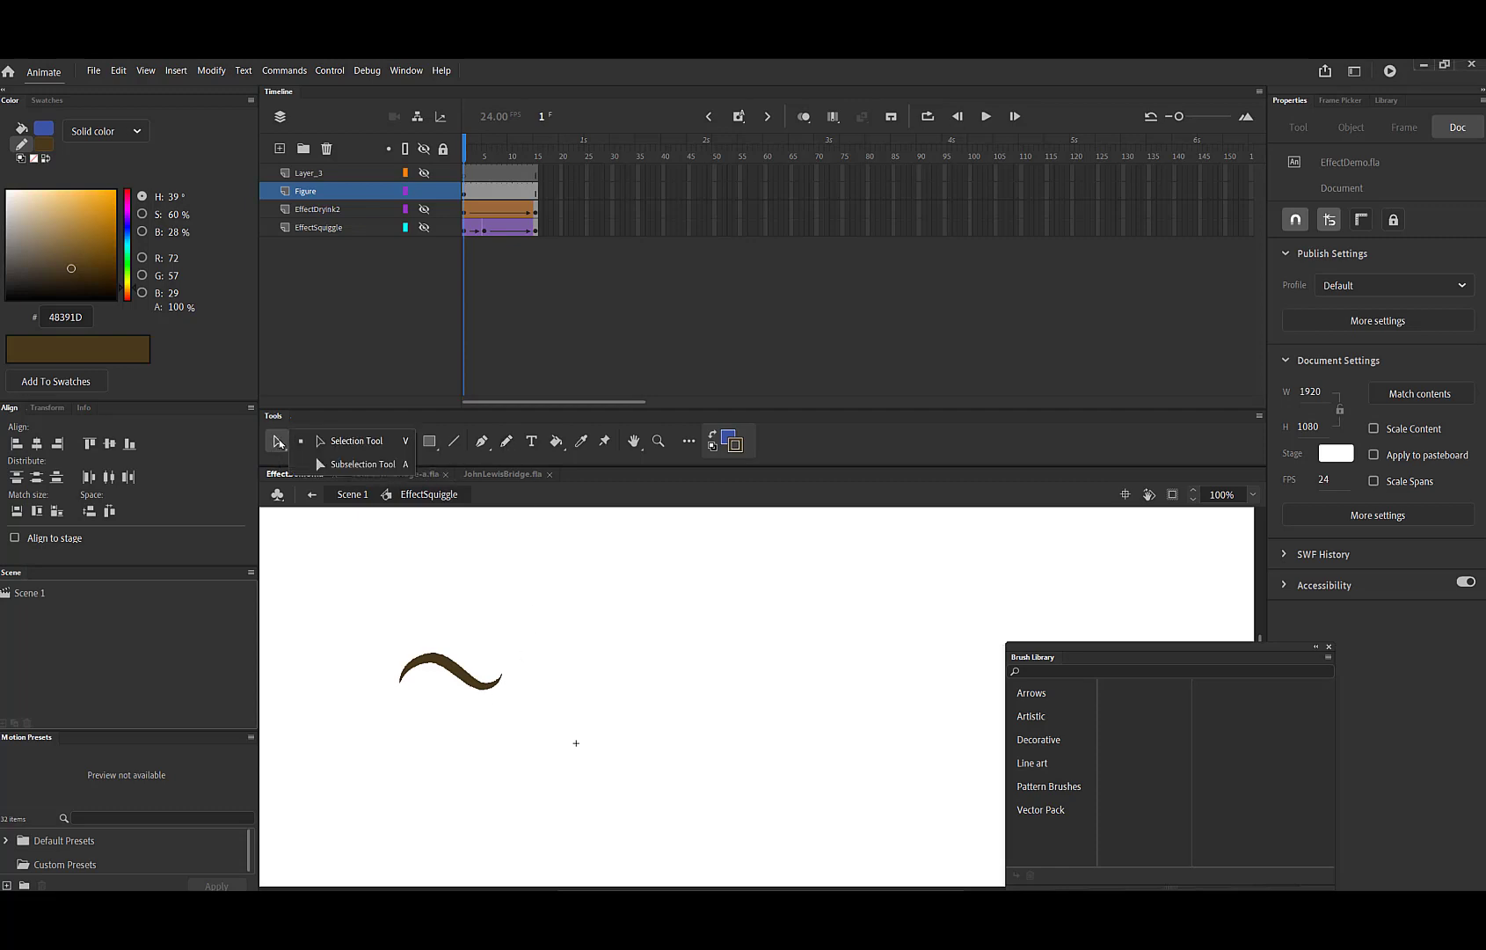
{"action": "left_click", "coordinate": [359, 465]}
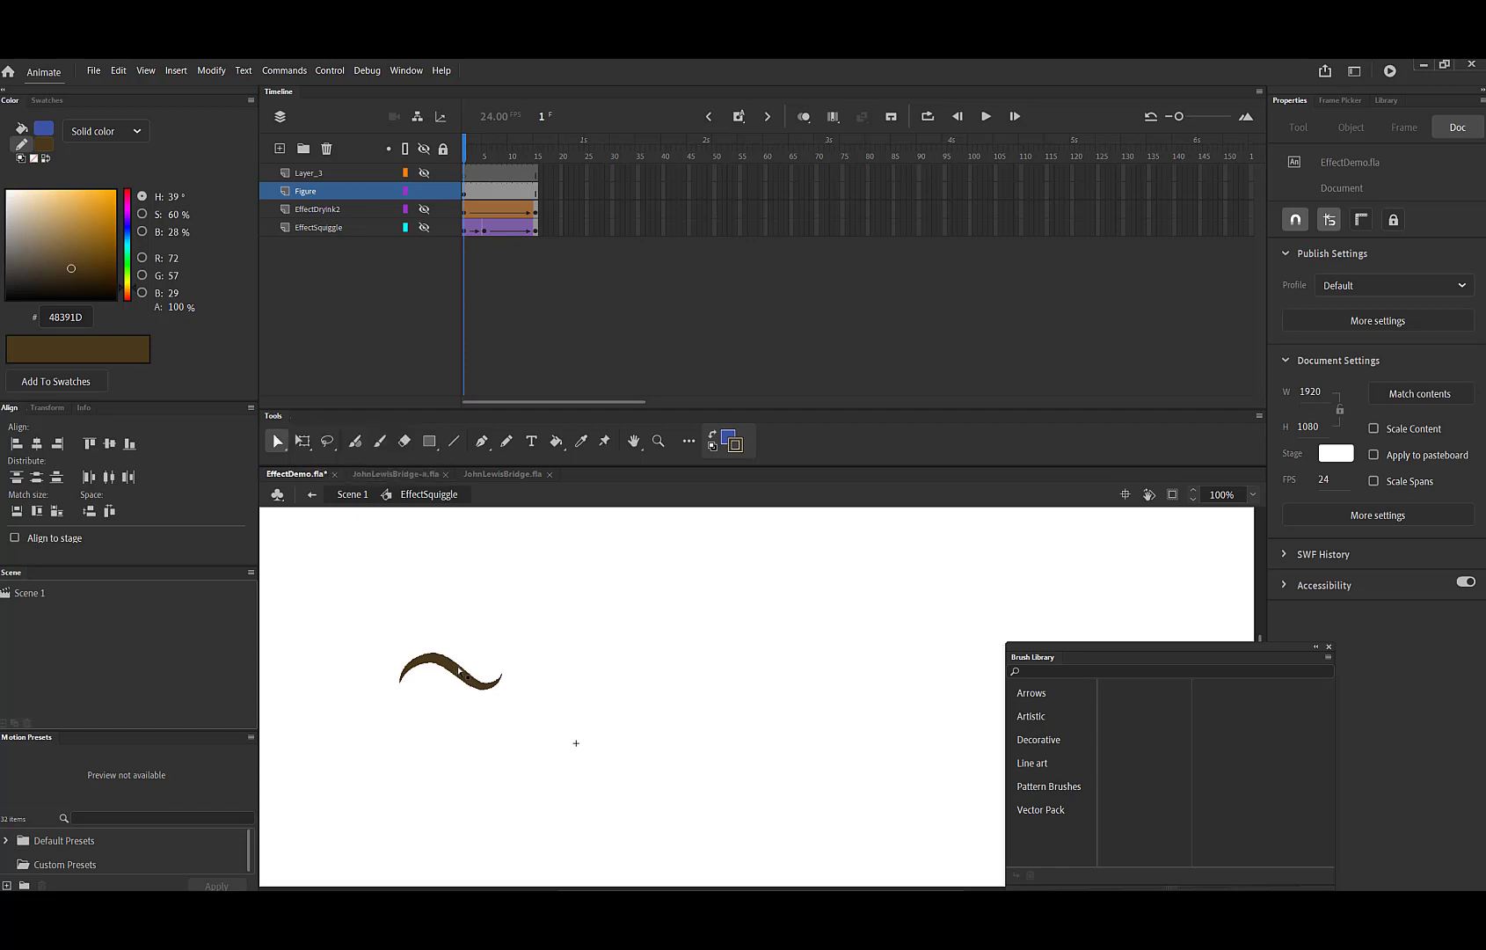
{"action": "left_click", "coordinate": [462, 673]}
{"action": "left_click_drag", "start_coordinate": [501, 675], "coordinate": [588, 614]}
{"action": "left_click_drag", "start_coordinate": [485, 686], "coordinate": [562, 688]}
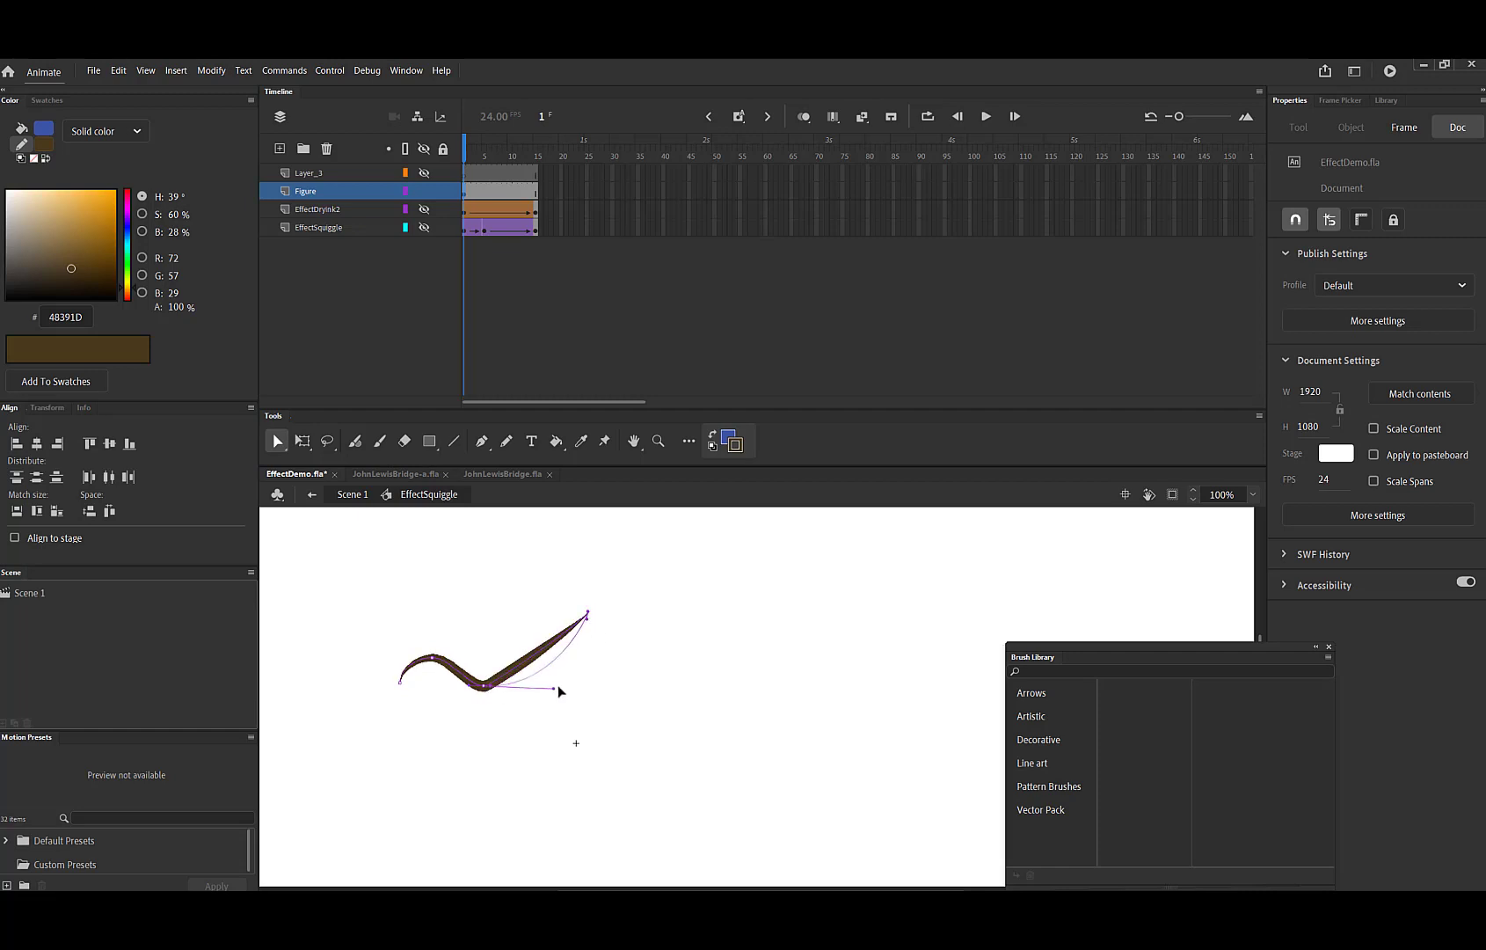
{"action": "left_click_drag", "start_coordinate": [588, 613], "coordinate": [599, 602]}
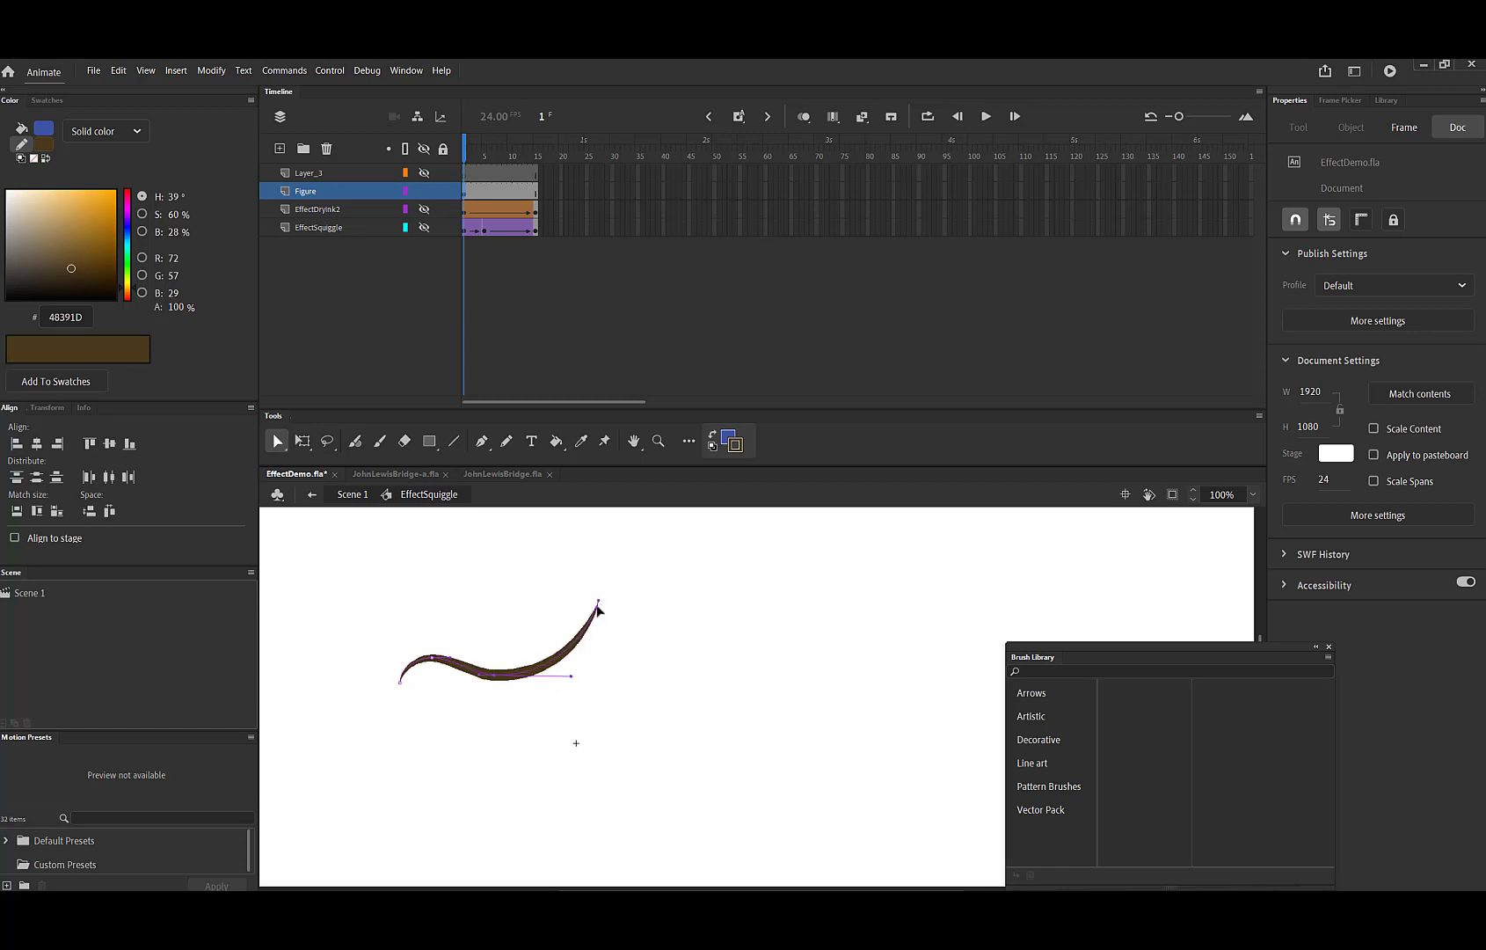
Adjust the line's lower anchor and curve handles so its right half forms a smooth, upward-sweeping brow.
{"action": "left_click_drag", "start_coordinate": [572, 677], "coordinate": [599, 686]}
{"action": "mouse_move", "coordinate": [479, 677]}
{"action": "left_mouse_down"}
{"action": "mouse_move", "coordinate": [449, 674]}
{"action": "mouse_move", "coordinate": [510, 692]}
{"action": "left_mouse_up"}
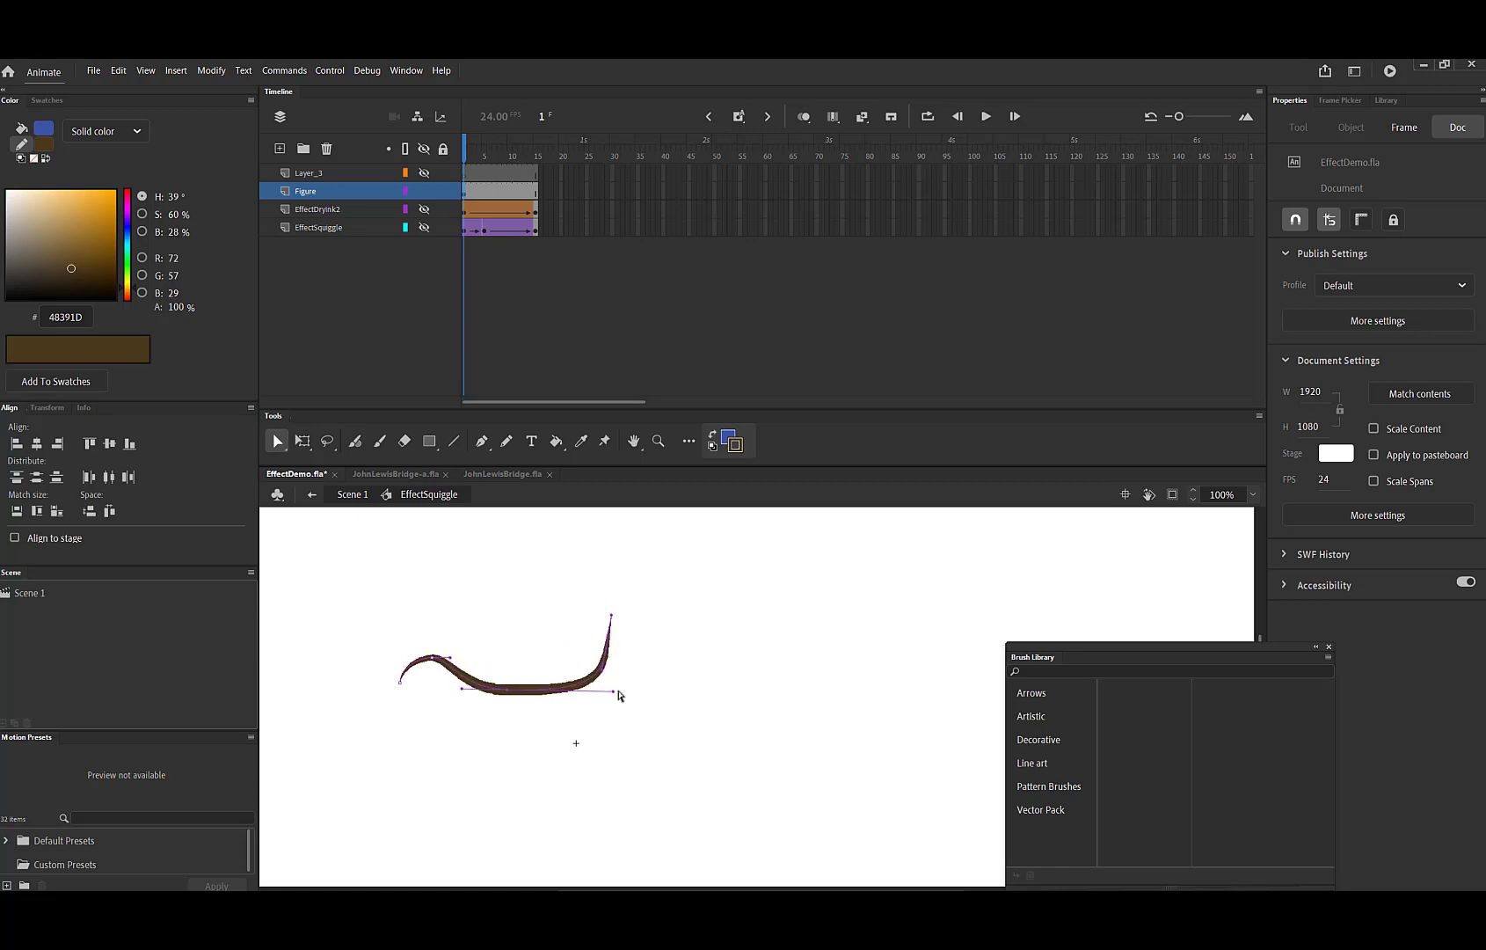
{"action": "left_click_drag", "start_coordinate": [616, 687], "coordinate": [598, 656]}
{"action": "key", "text": "ctrl+z"}
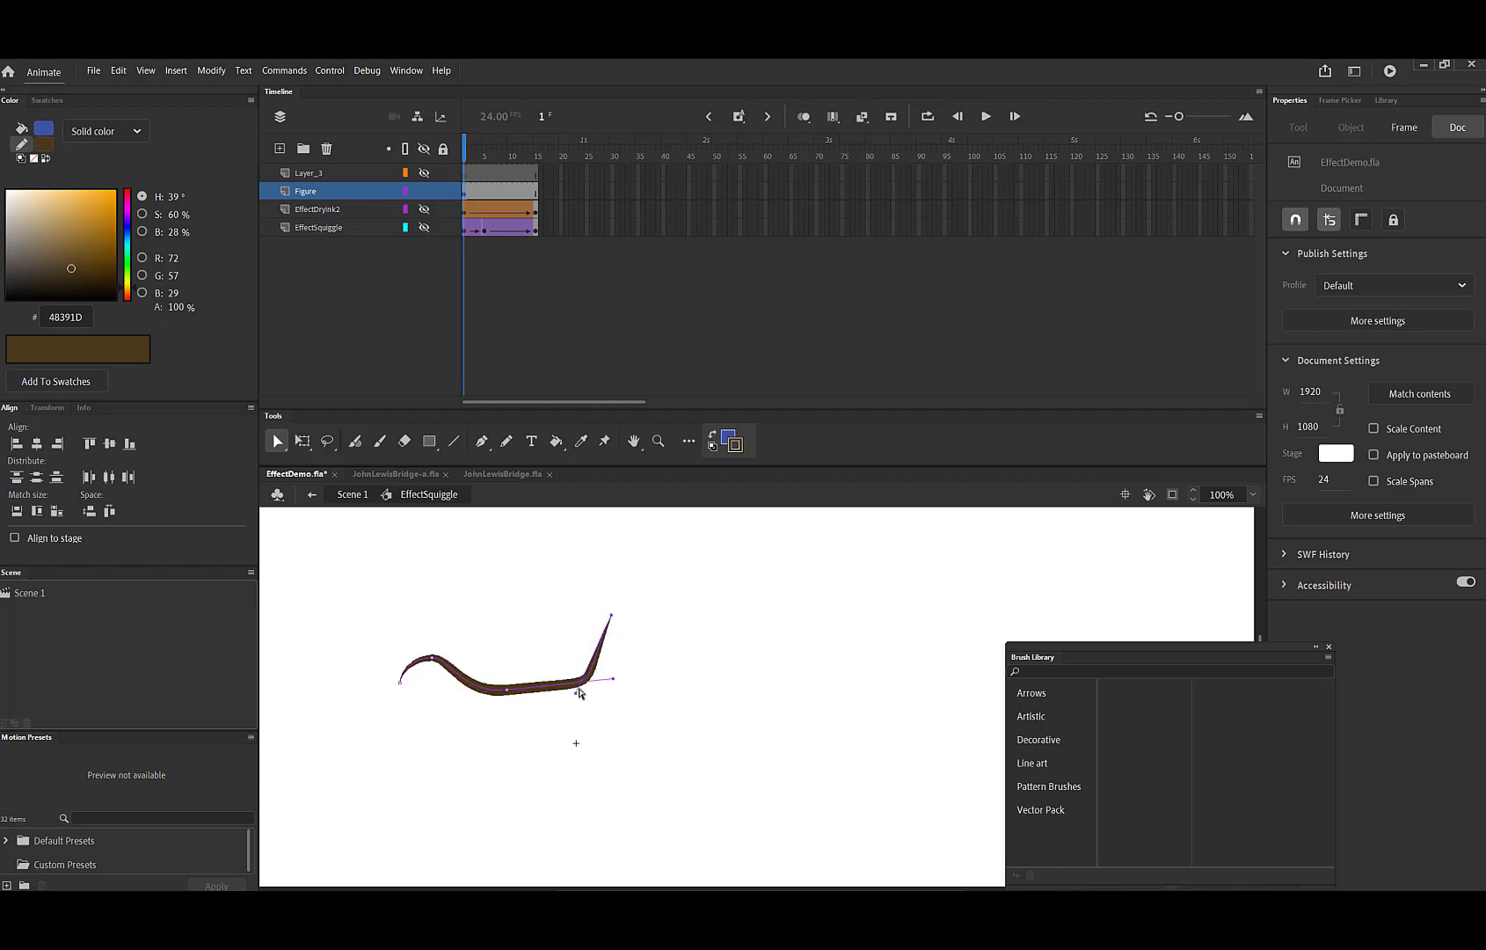
{"action": "left_click", "coordinate": [597, 660]}
{"action": "left_click", "coordinate": [611, 616]}
{"action": "mouse_move", "coordinate": [586, 687]}
{"action": "left_mouse_down"}
{"action": "mouse_move", "coordinate": [613, 677]}
{"action": "mouse_move", "coordinate": [575, 696]}
{"action": "left_mouse_up"}
{"action": "left_click", "coordinate": [593, 710]}
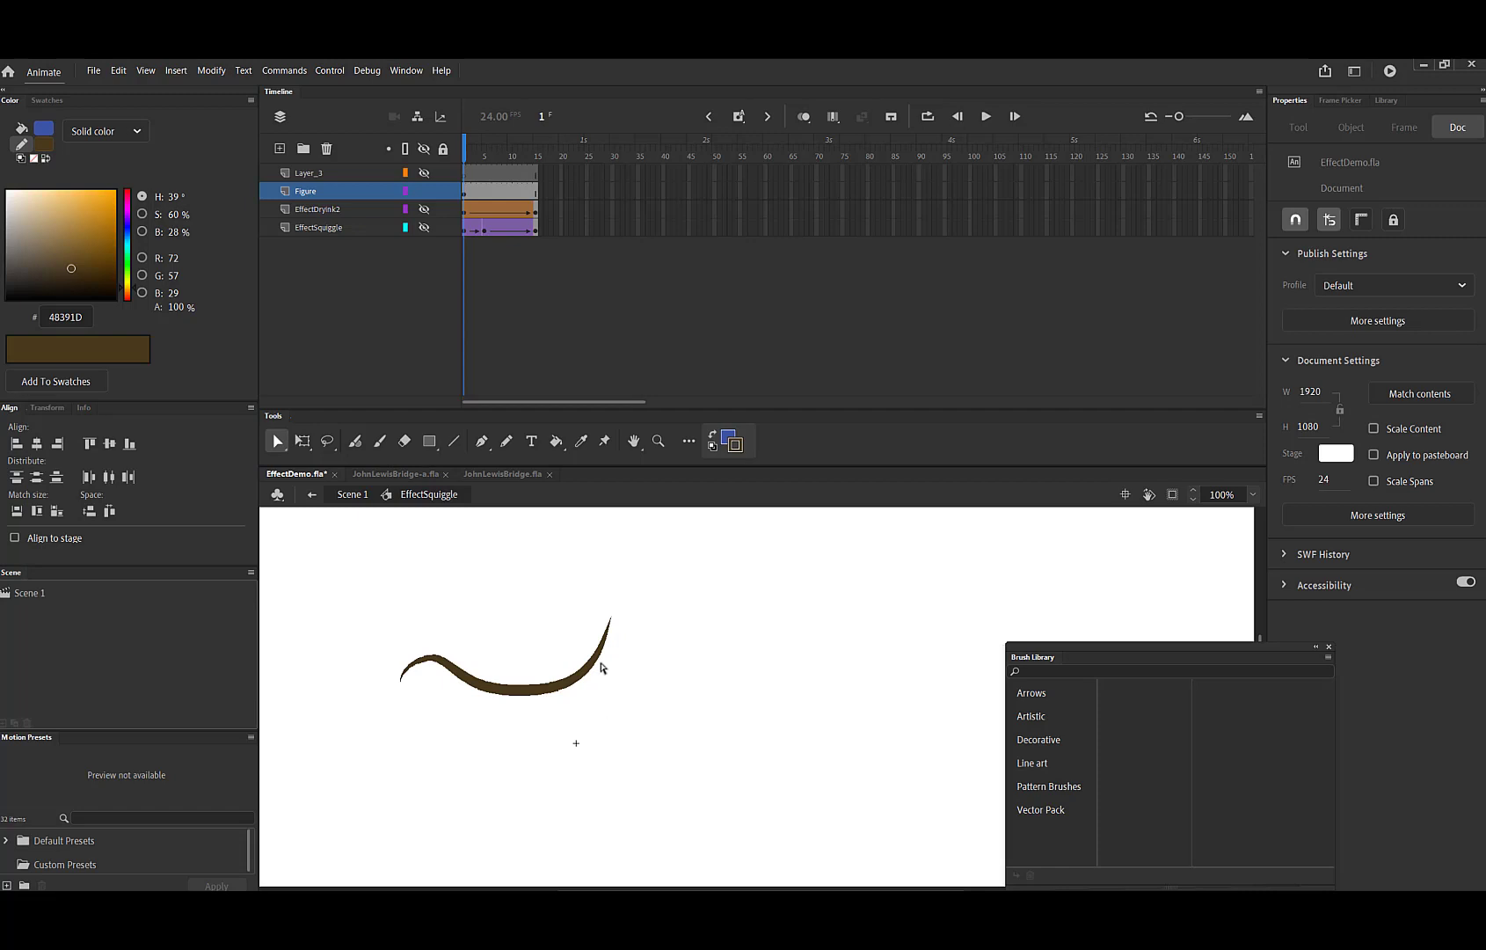
With the Pencil tool at stroke size 15, draw the eye, pupil and lashes around the brow, plus the nose and lower face curve.
{"action": "key", "text": "y"}
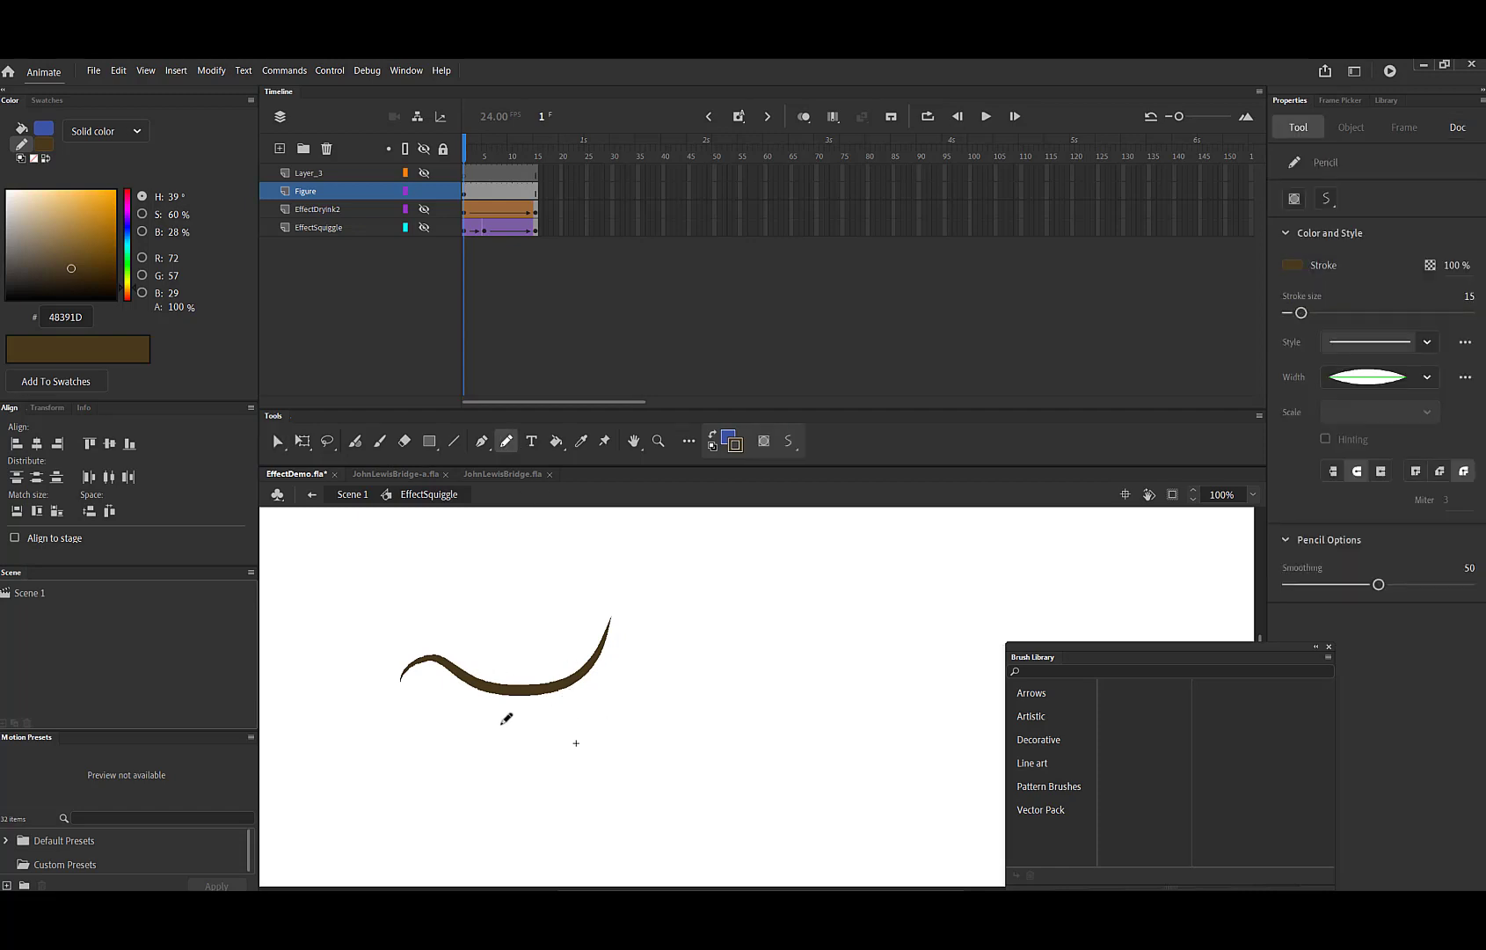
{"action": "mouse_move", "coordinate": [452, 672]}
{"action": "left_mouse_down"}
{"action": "mouse_move", "coordinate": [512, 753]}
{"action": "mouse_move", "coordinate": [548, 723]}
{"action": "mouse_move", "coordinate": [496, 699]}
{"action": "mouse_move", "coordinate": [520, 692]}
{"action": "left_mouse_up"}
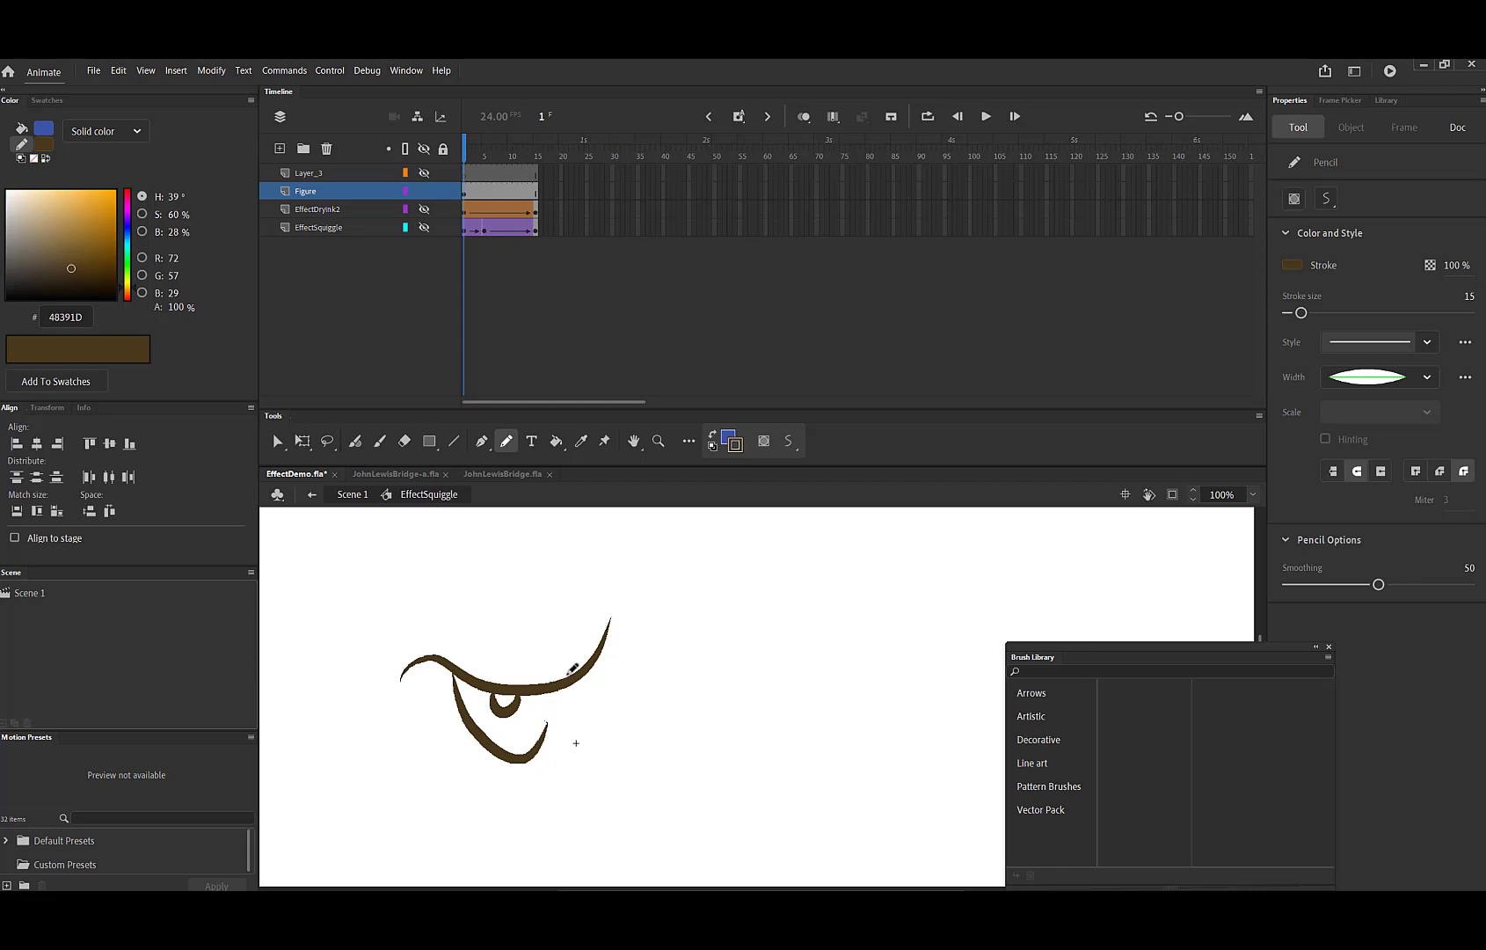
{"action": "mouse_move", "coordinate": [572, 679]}
{"action": "left_mouse_down"}
{"action": "mouse_move", "coordinate": [581, 640]}
{"action": "mouse_move", "coordinate": [557, 642]}
{"action": "left_mouse_up"}
{"action": "mouse_move", "coordinate": [426, 675]}
{"action": "left_mouse_down"}
{"action": "mouse_move", "coordinate": [437, 690]}
{"action": "mouse_move", "coordinate": [407, 695]}
{"action": "mouse_move", "coordinate": [422, 780]}
{"action": "mouse_move", "coordinate": [487, 831]}
{"action": "mouse_move", "coordinate": [511, 831]}
{"action": "left_mouse_up"}
{"action": "key", "text": "ctrl+z"}
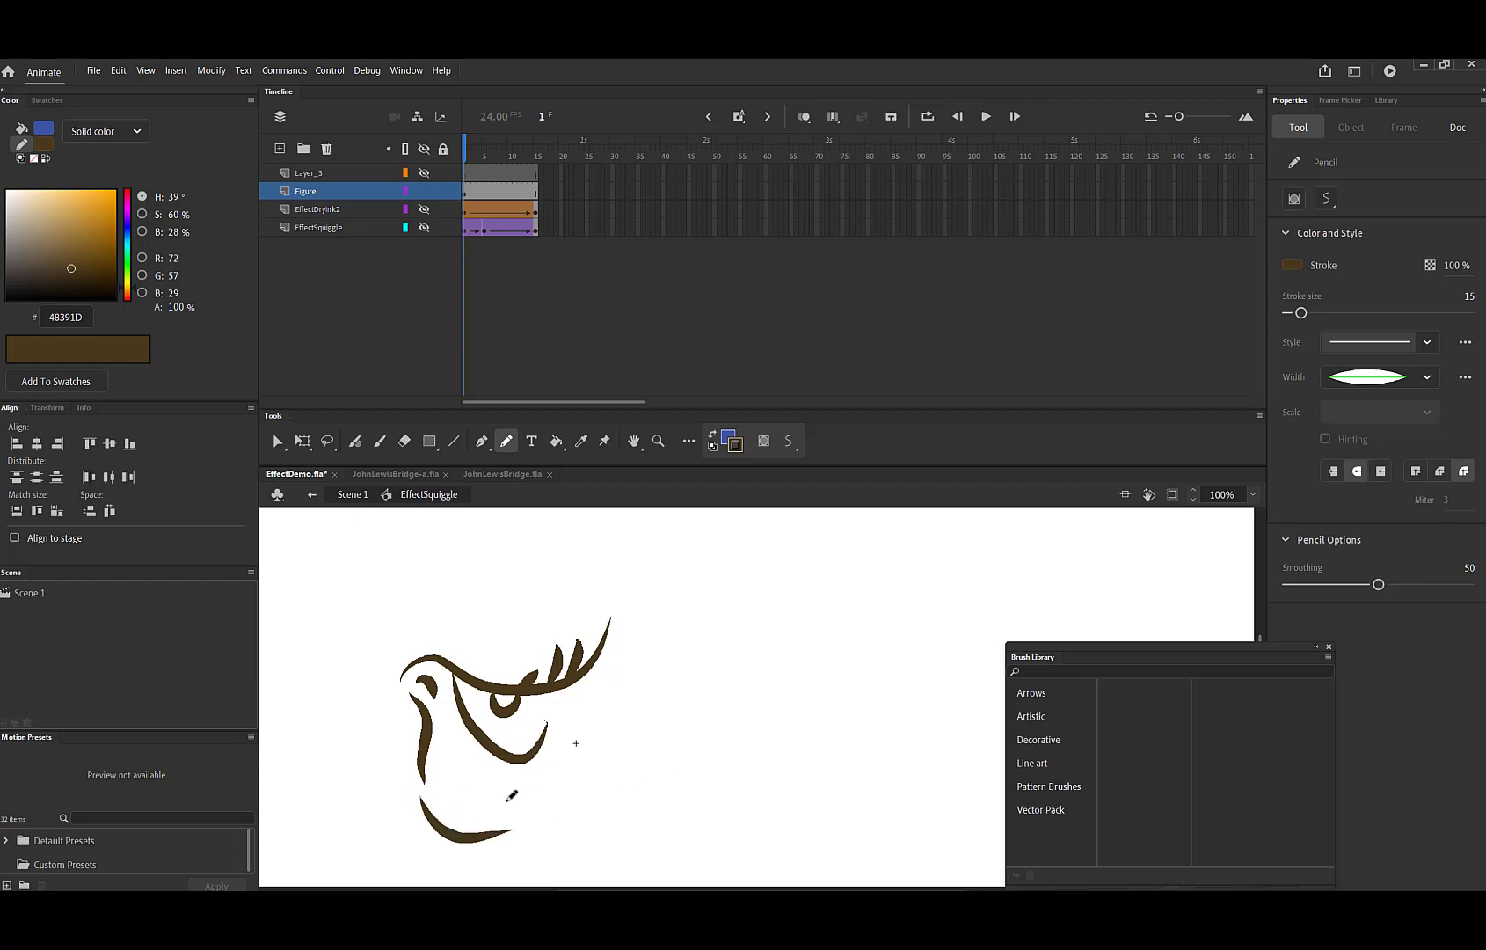
Set the stroke size of the lower face curve to 10.
{"action": "key", "text": "v"}
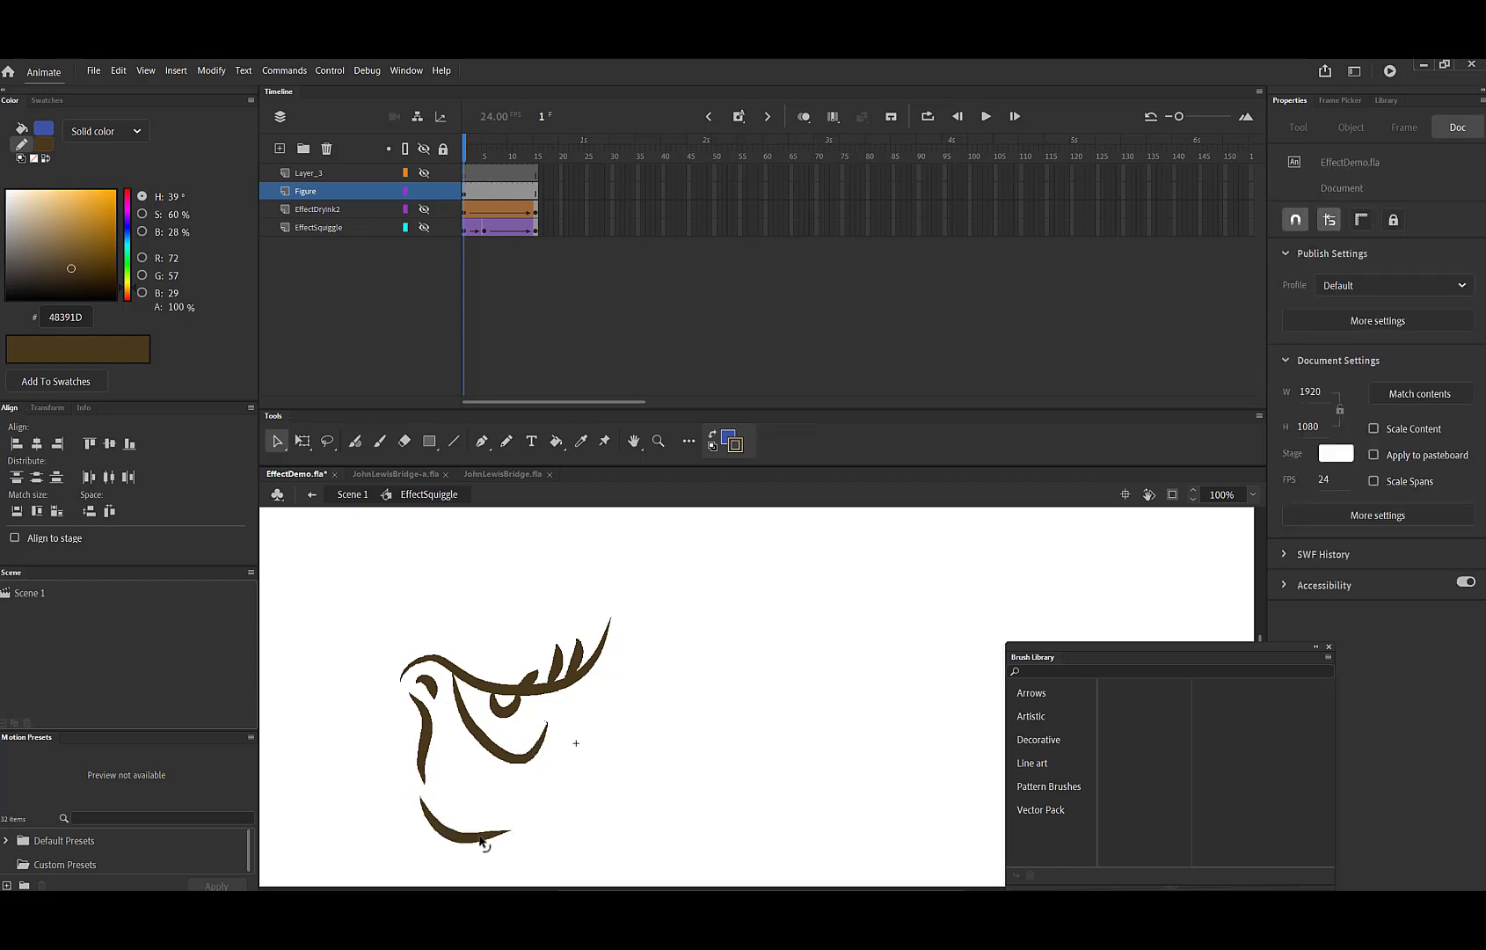
{"action": "left_click", "coordinate": [482, 838]}
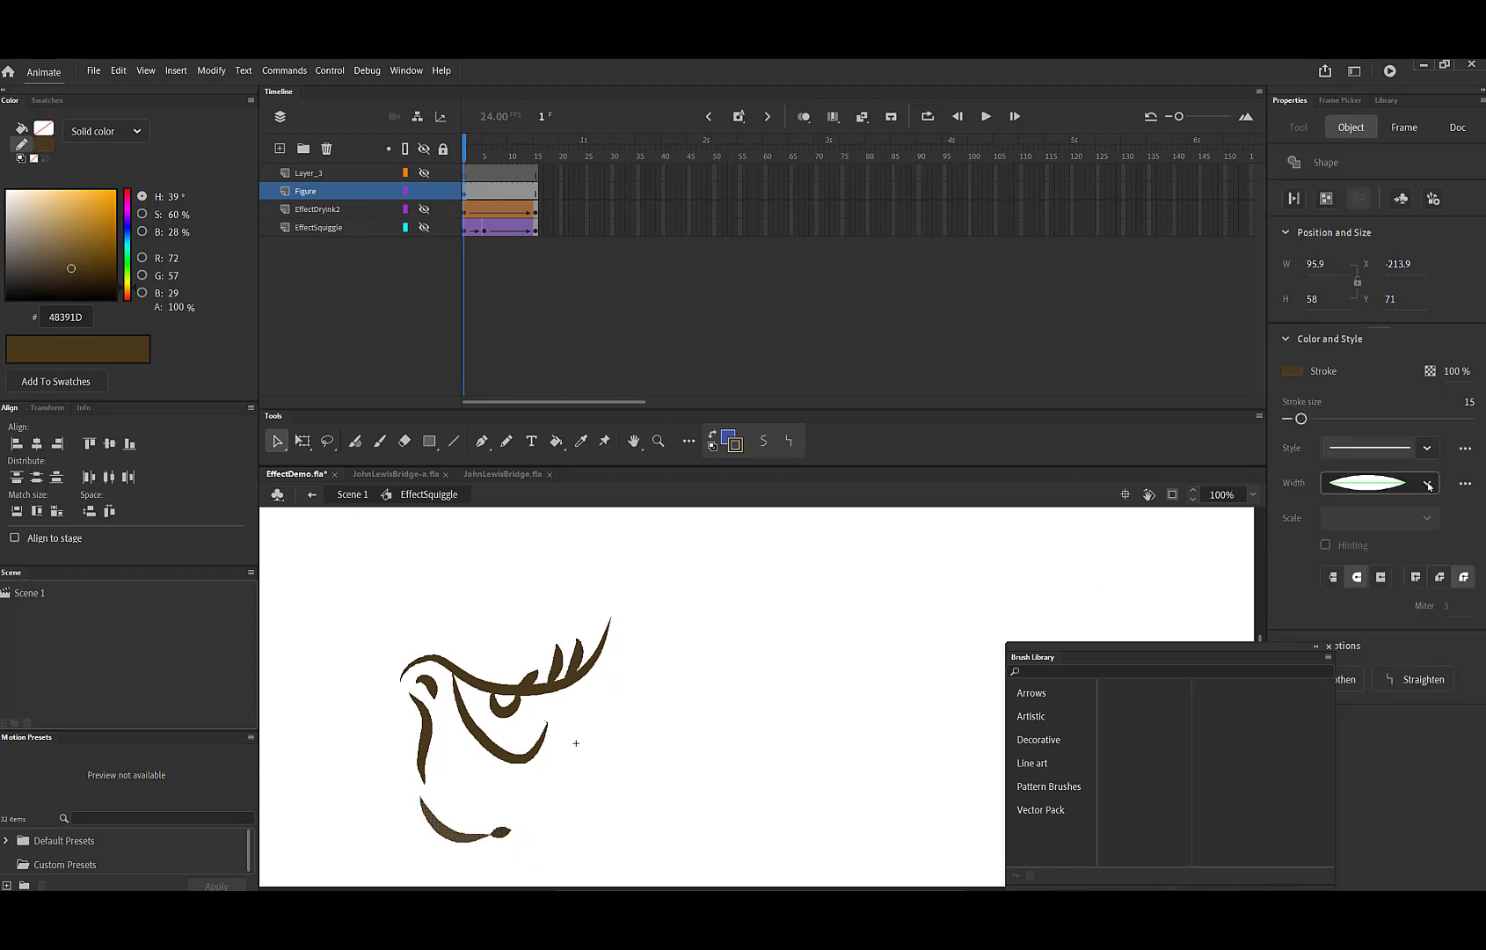
{"action": "left_click_drag", "start_coordinate": [1301, 419], "coordinate": [1296, 419]}
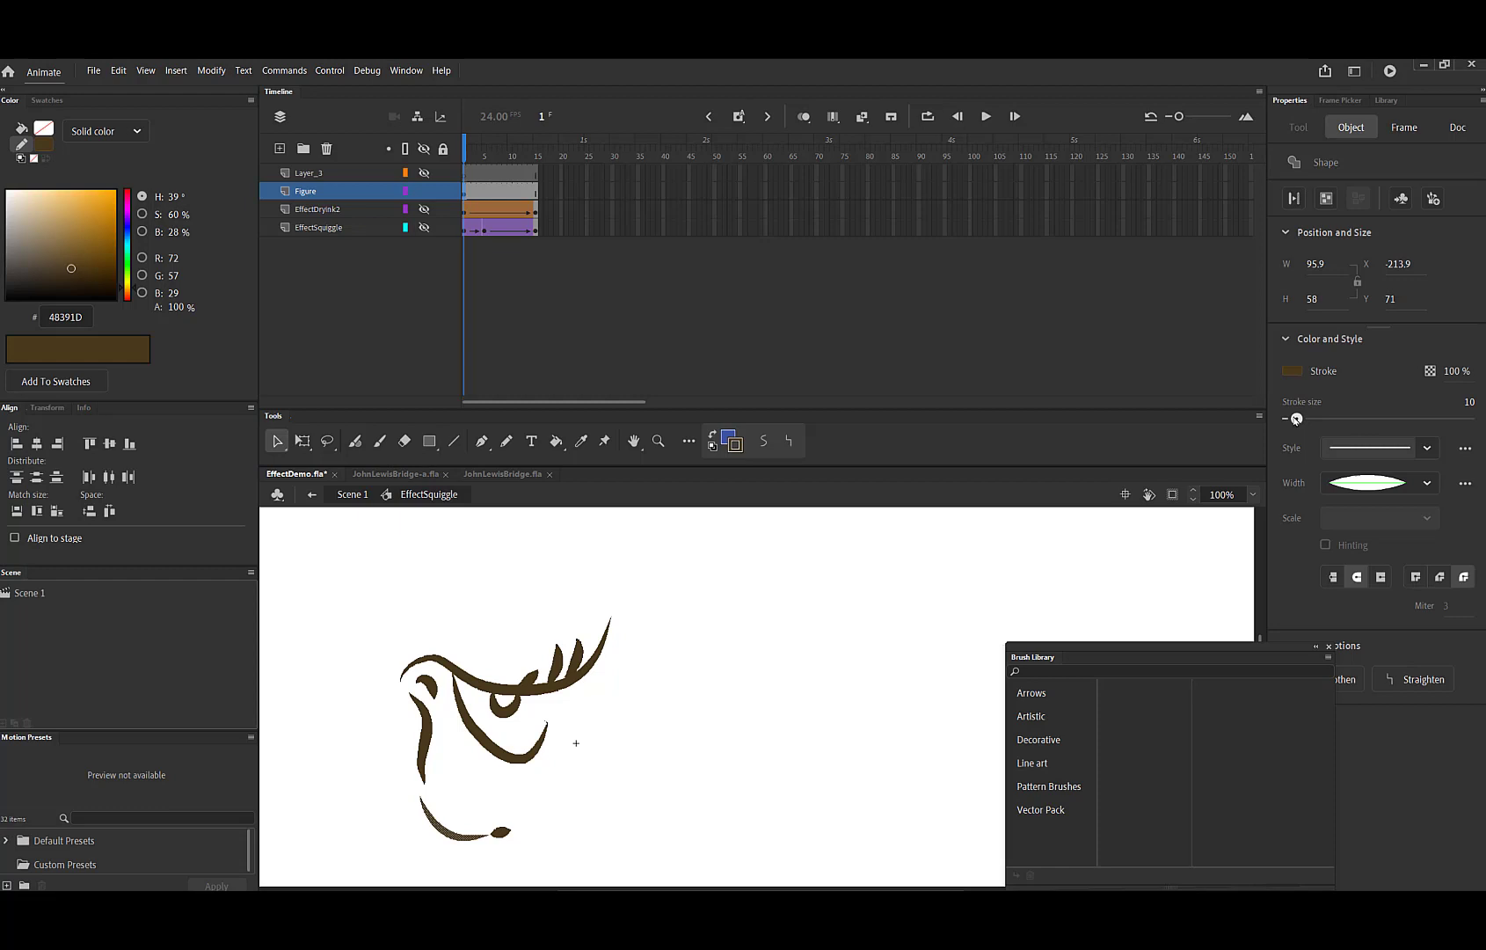
Delete the small stray segment at the right end of the lower face curve.
{"action": "left_click", "coordinate": [554, 809]}
{"action": "left_click", "coordinate": [505, 832]}
{"action": "key", "text": "Delete"}
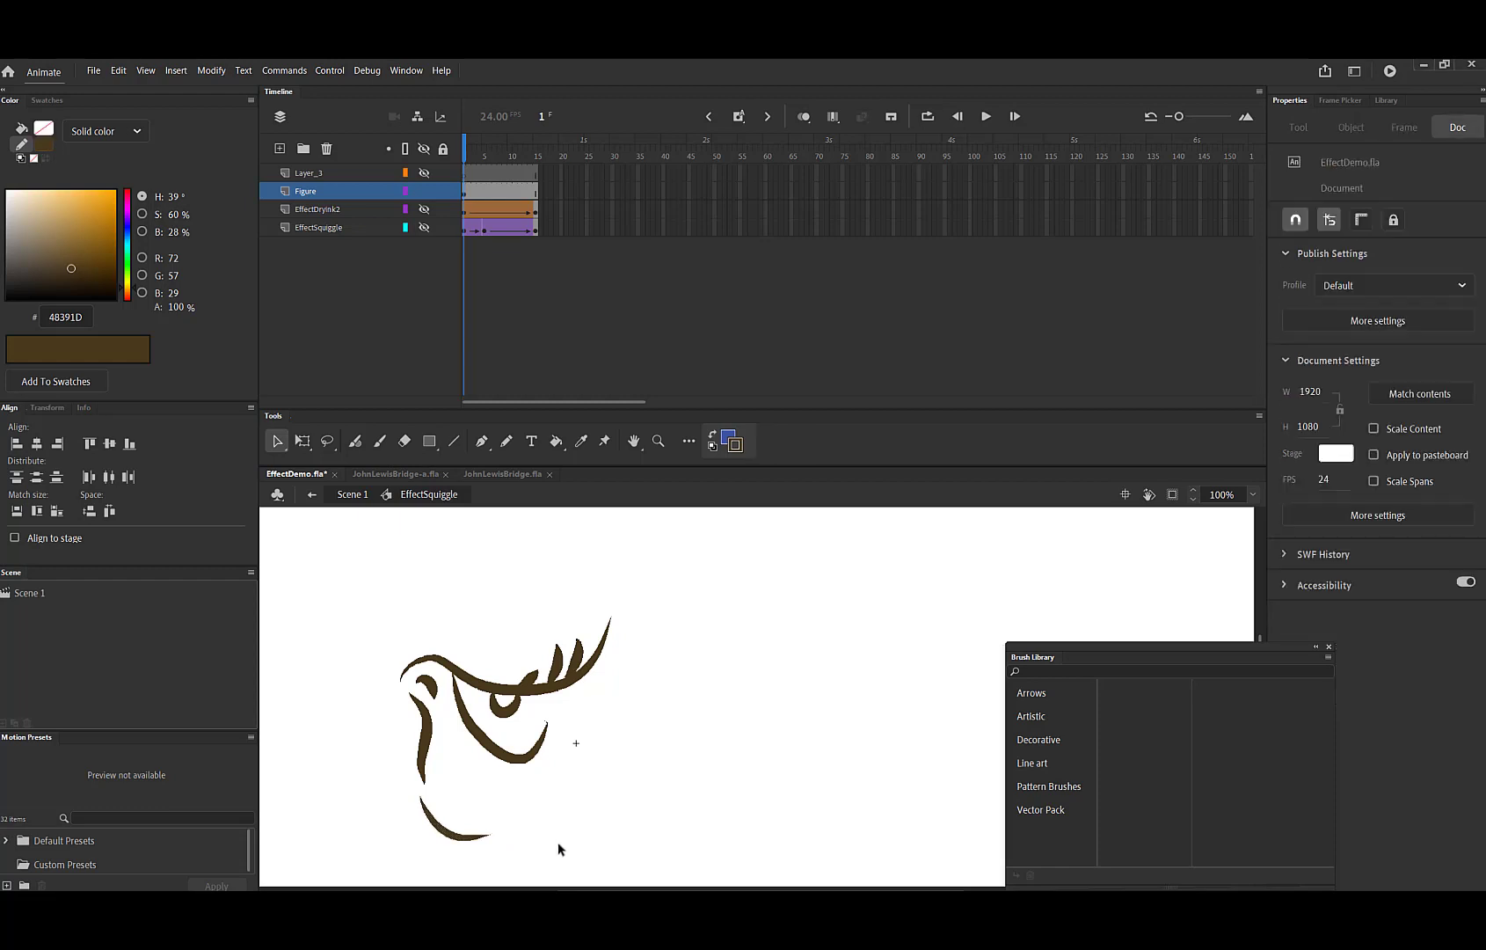
Set the lower face curve's stroke size to 16.
{"action": "left_click", "coordinate": [469, 838]}
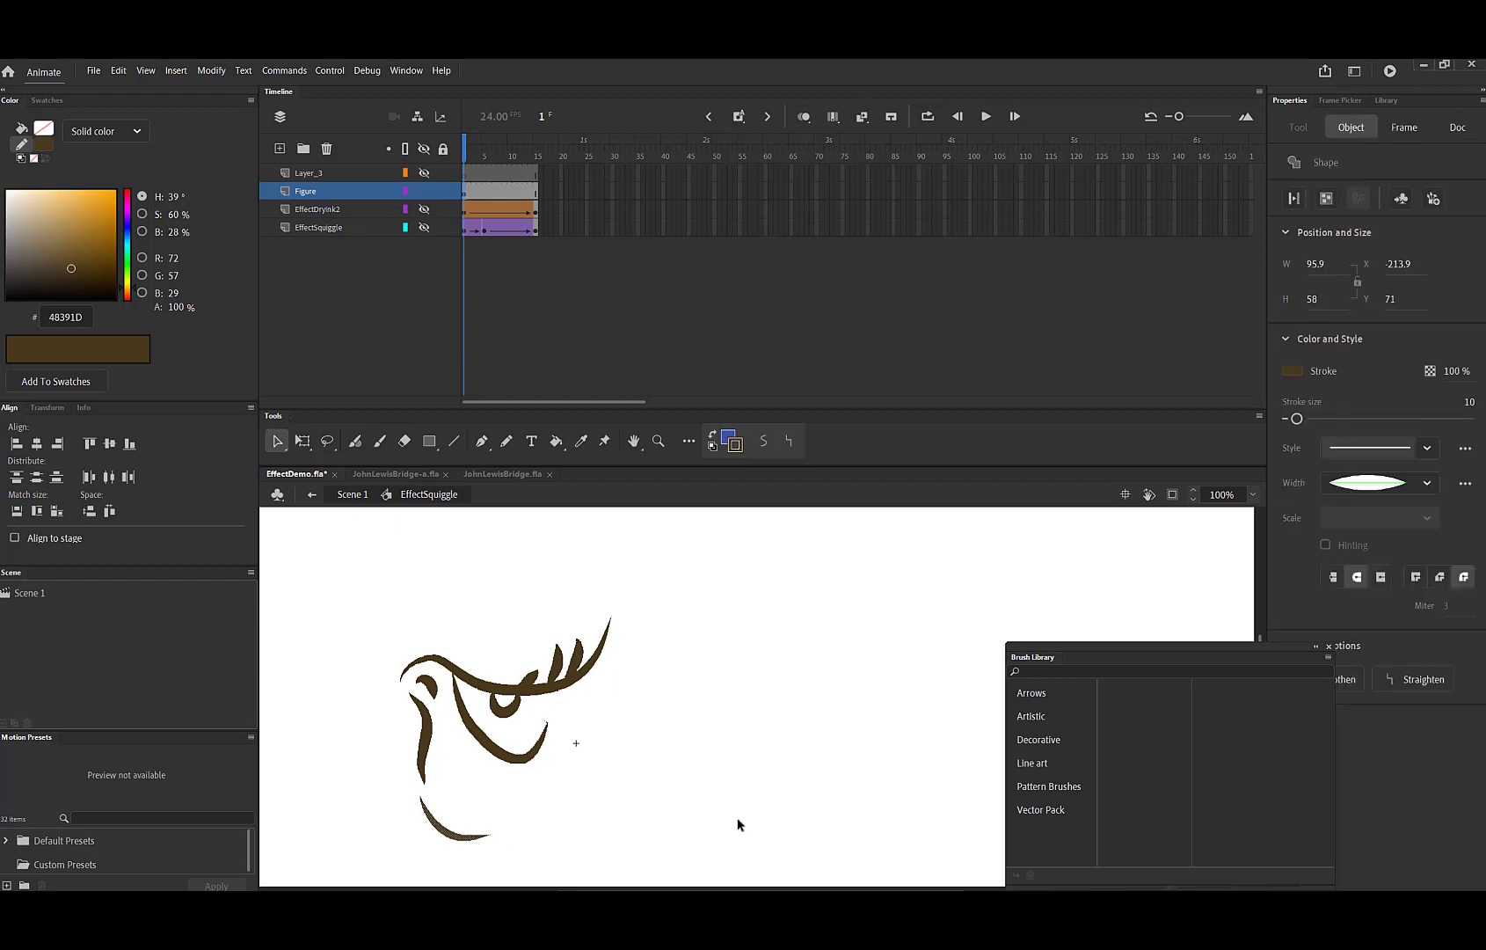
{"action": "mouse_move", "coordinate": [1299, 420]}
{"action": "left_mouse_down"}
{"action": "mouse_move", "coordinate": [1319, 420]}
{"action": "mouse_move", "coordinate": [1303, 420]}
{"action": "left_mouse_up"}
{"action": "left_click", "coordinate": [657, 763]}
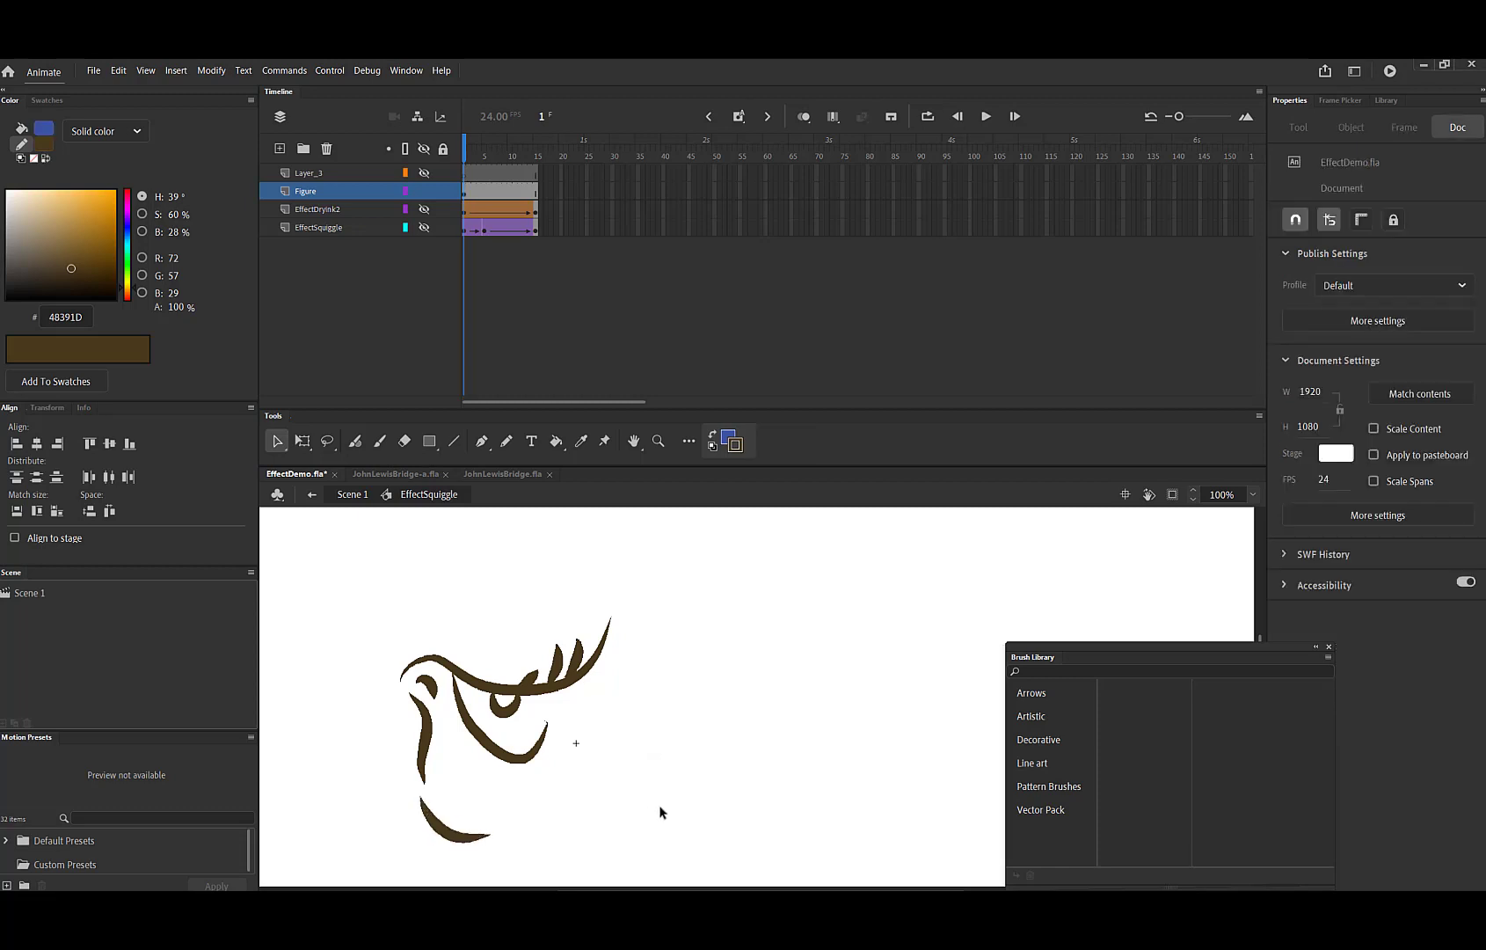
Select all the face strokes and look over the available stroke styles, keeping the solid one.
{"action": "mouse_move", "coordinate": [668, 849]}
{"action": "left_mouse_down"}
{"action": "mouse_move", "coordinate": [450, 648]}
{"action": "mouse_move", "coordinate": [339, 648]}
{"action": "mouse_move", "coordinate": [330, 613]}
{"action": "left_mouse_up"}
{"action": "left_click_drag", "start_coordinate": [561, 588], "coordinate": [648, 637]}
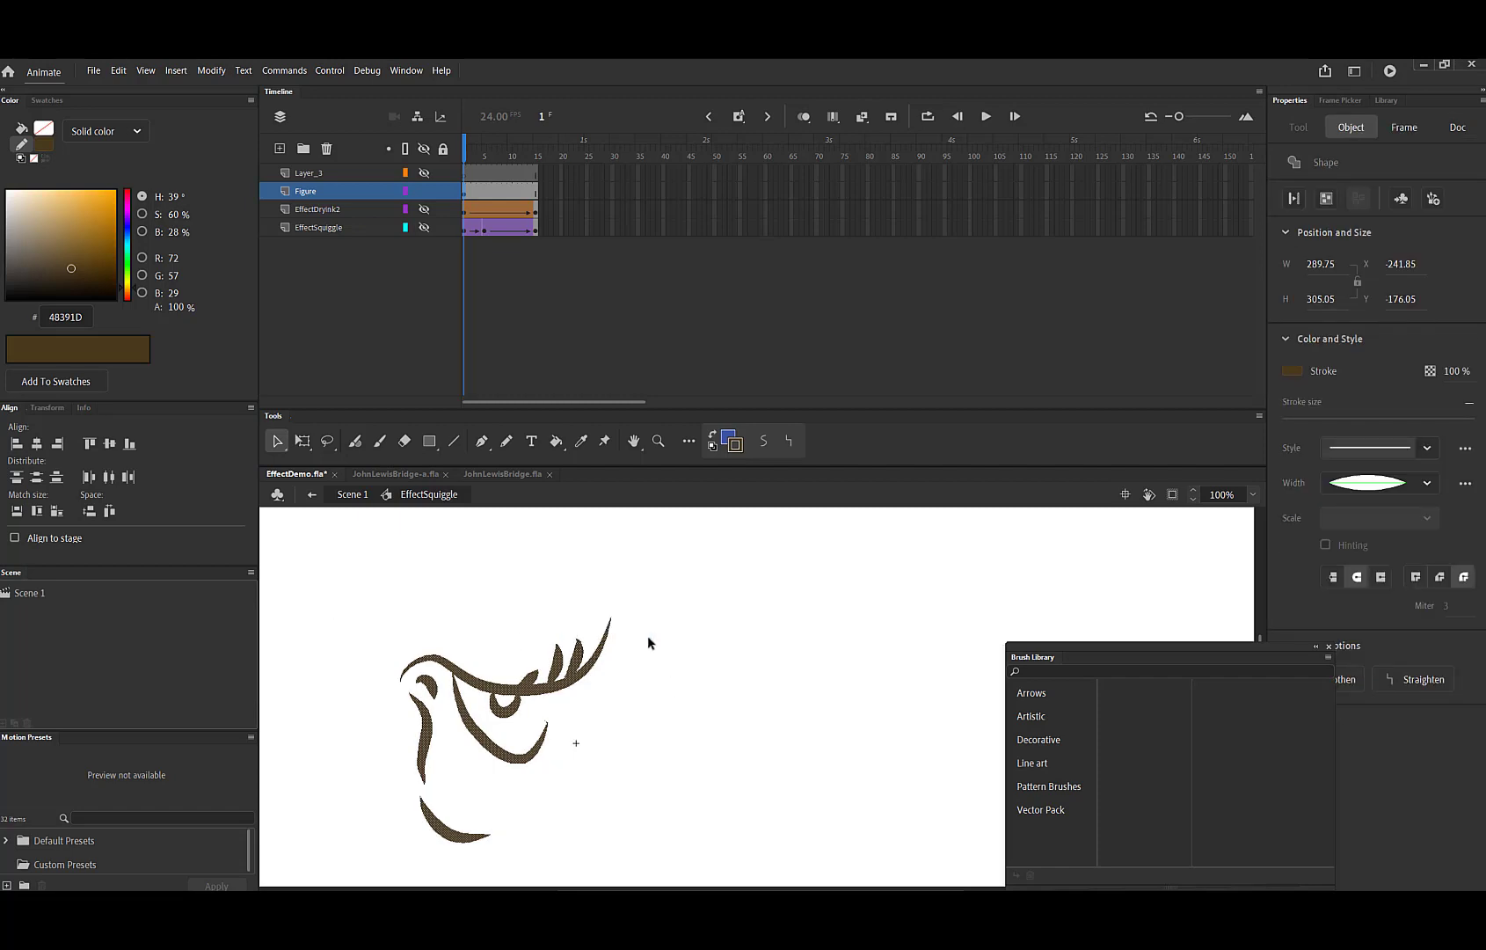
{"action": "left_click", "coordinate": [1425, 448]}
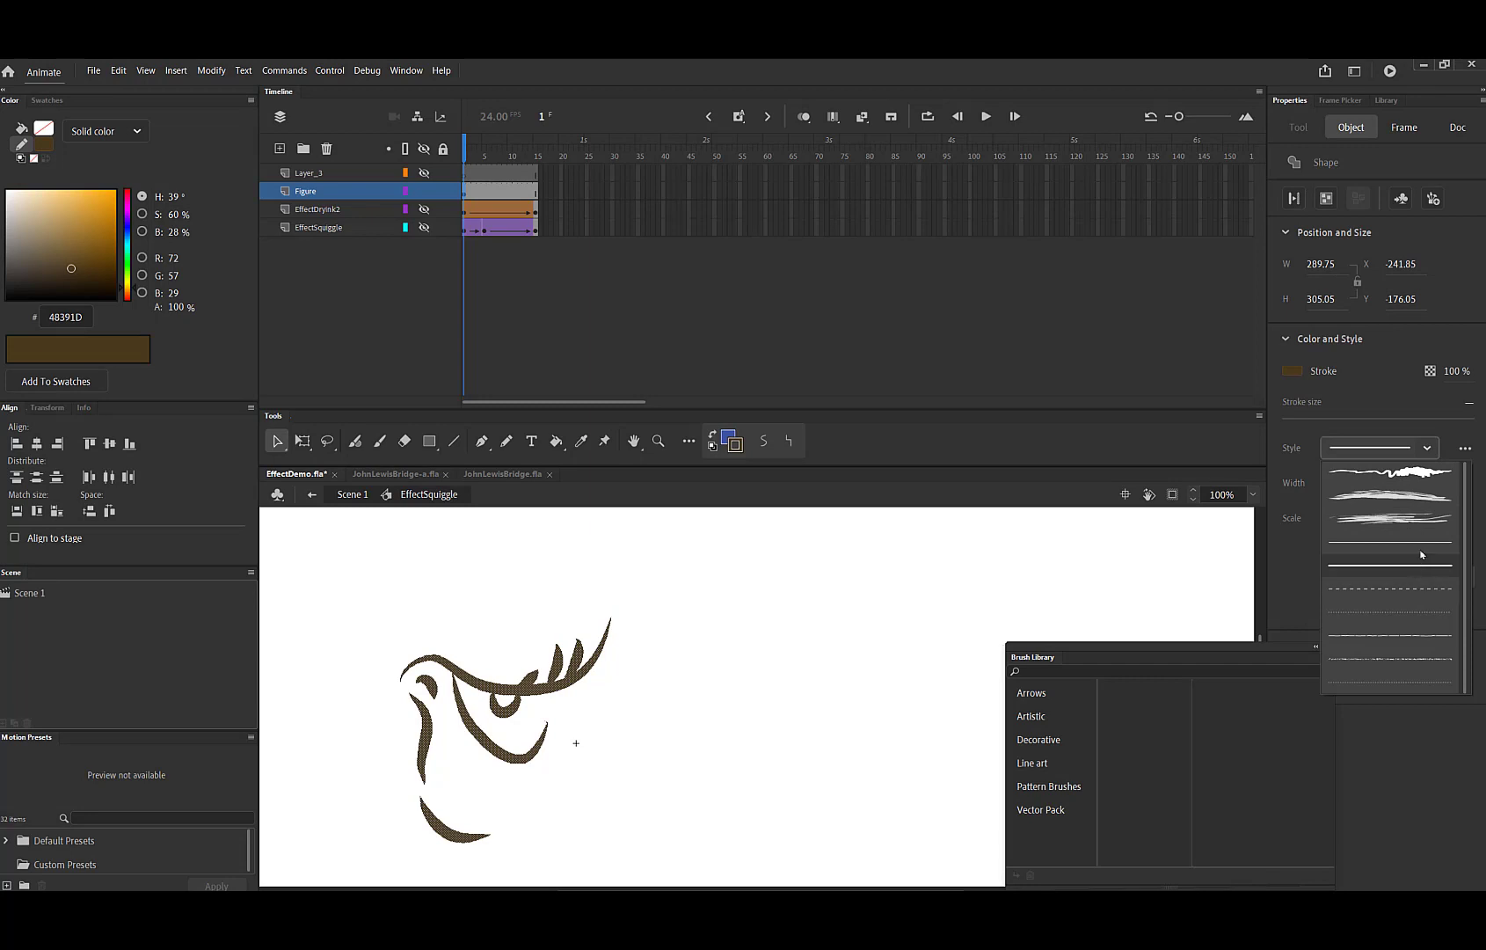
{"action": "left_click", "coordinate": [1410, 456]}
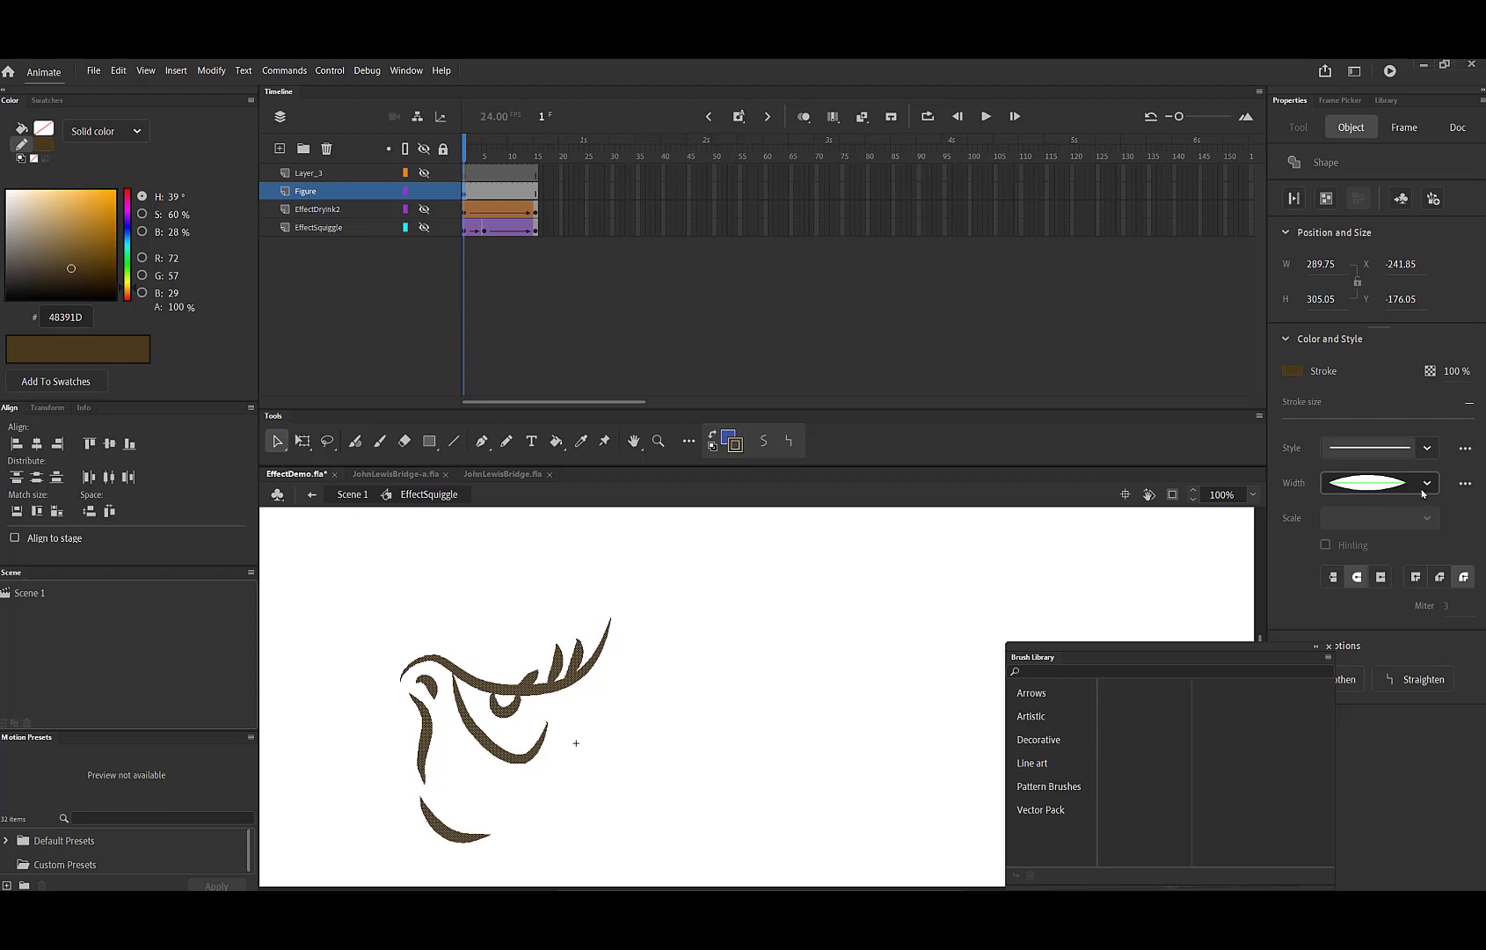
{"action": "left_click", "coordinate": [1427, 448]}
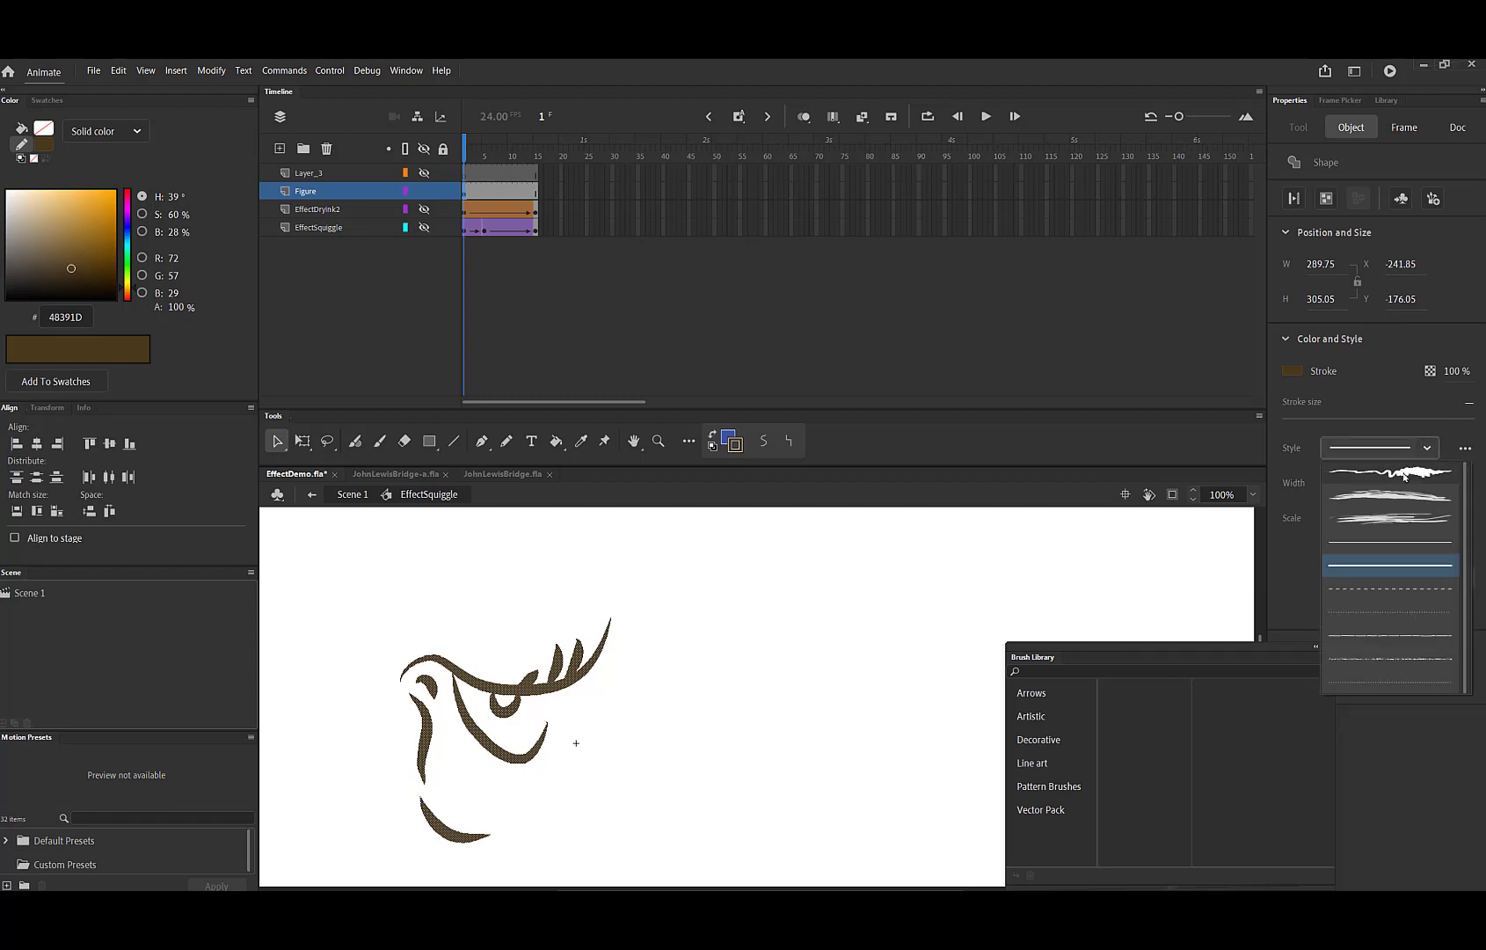
{"action": "left_click", "coordinate": [1403, 564]}
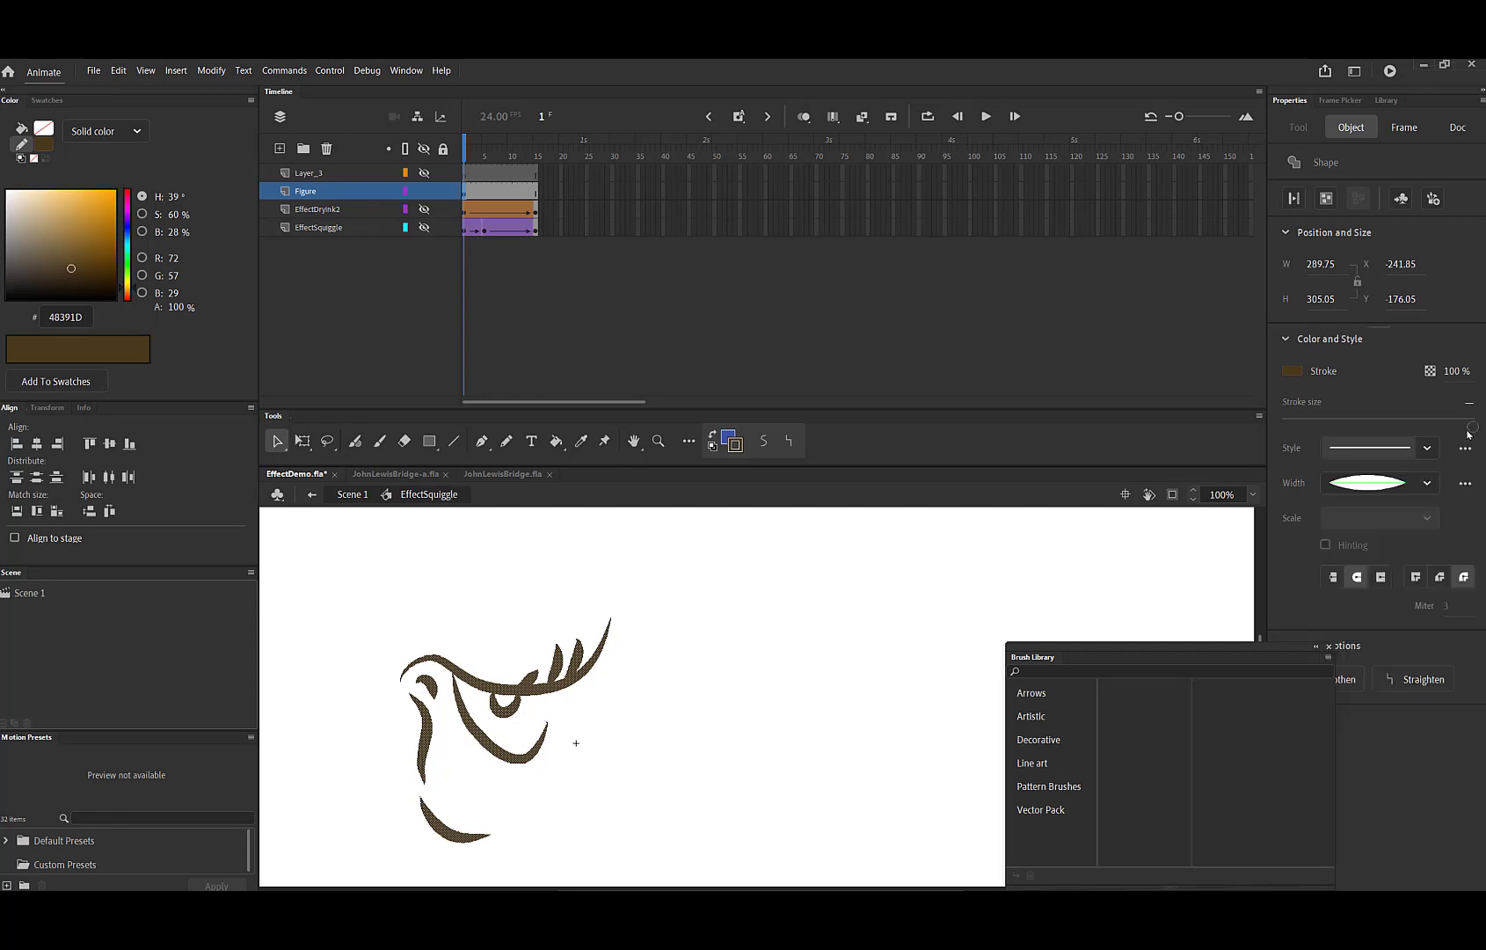
Try the double-bulge, one-ended taper and off-centre leaf width profiles on all face strokes, and restore the profile tapered at both ends.
{"action": "left_click", "coordinate": [1428, 483]}
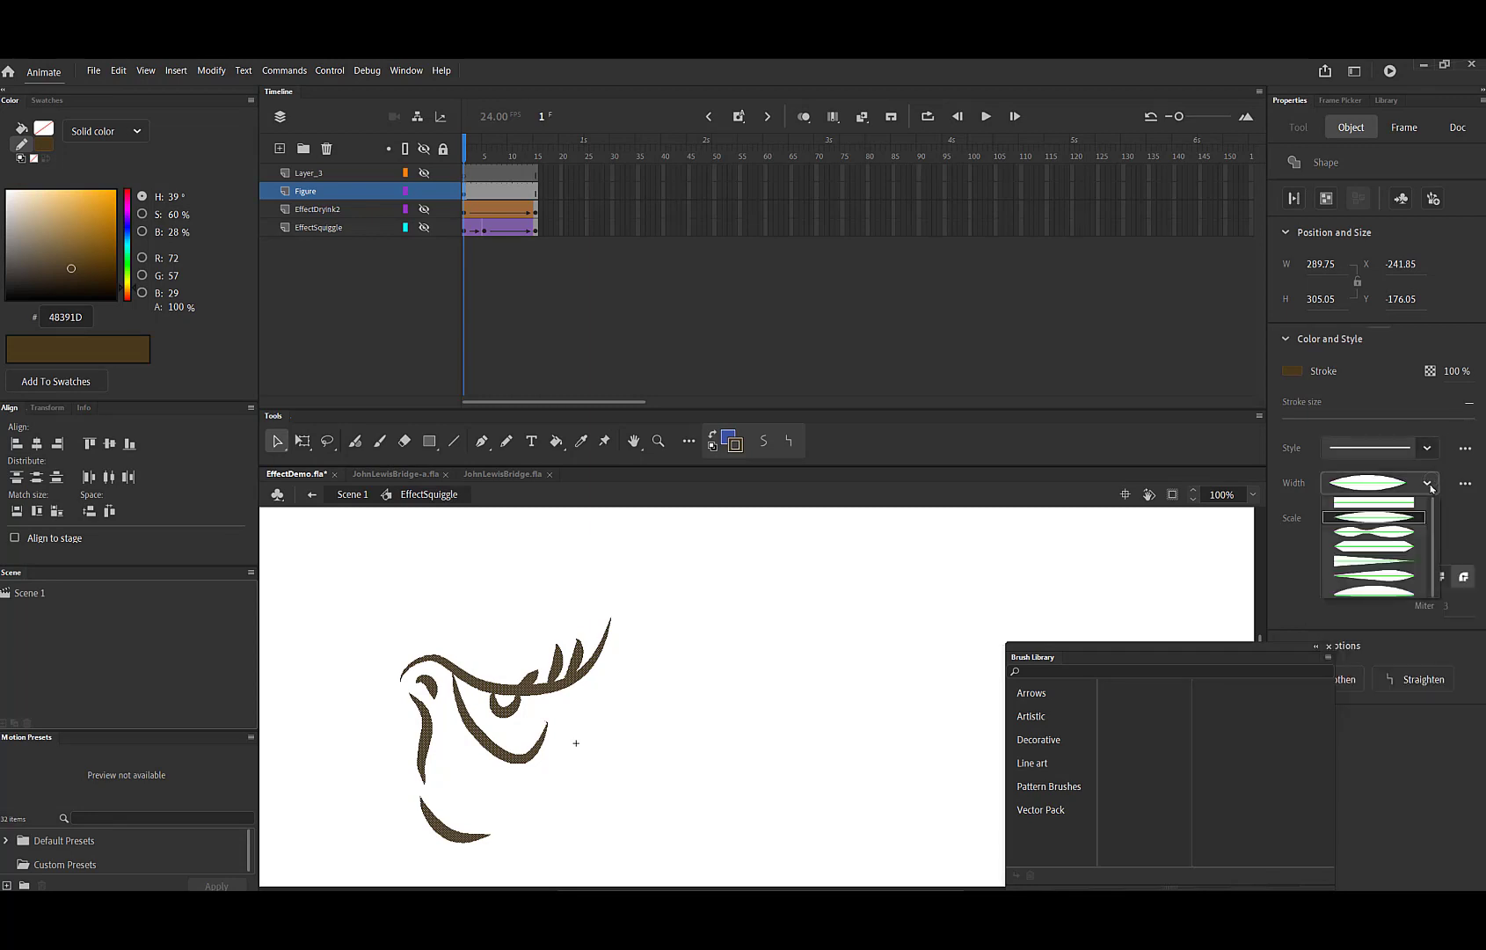
{"action": "left_click", "coordinate": [1403, 533]}
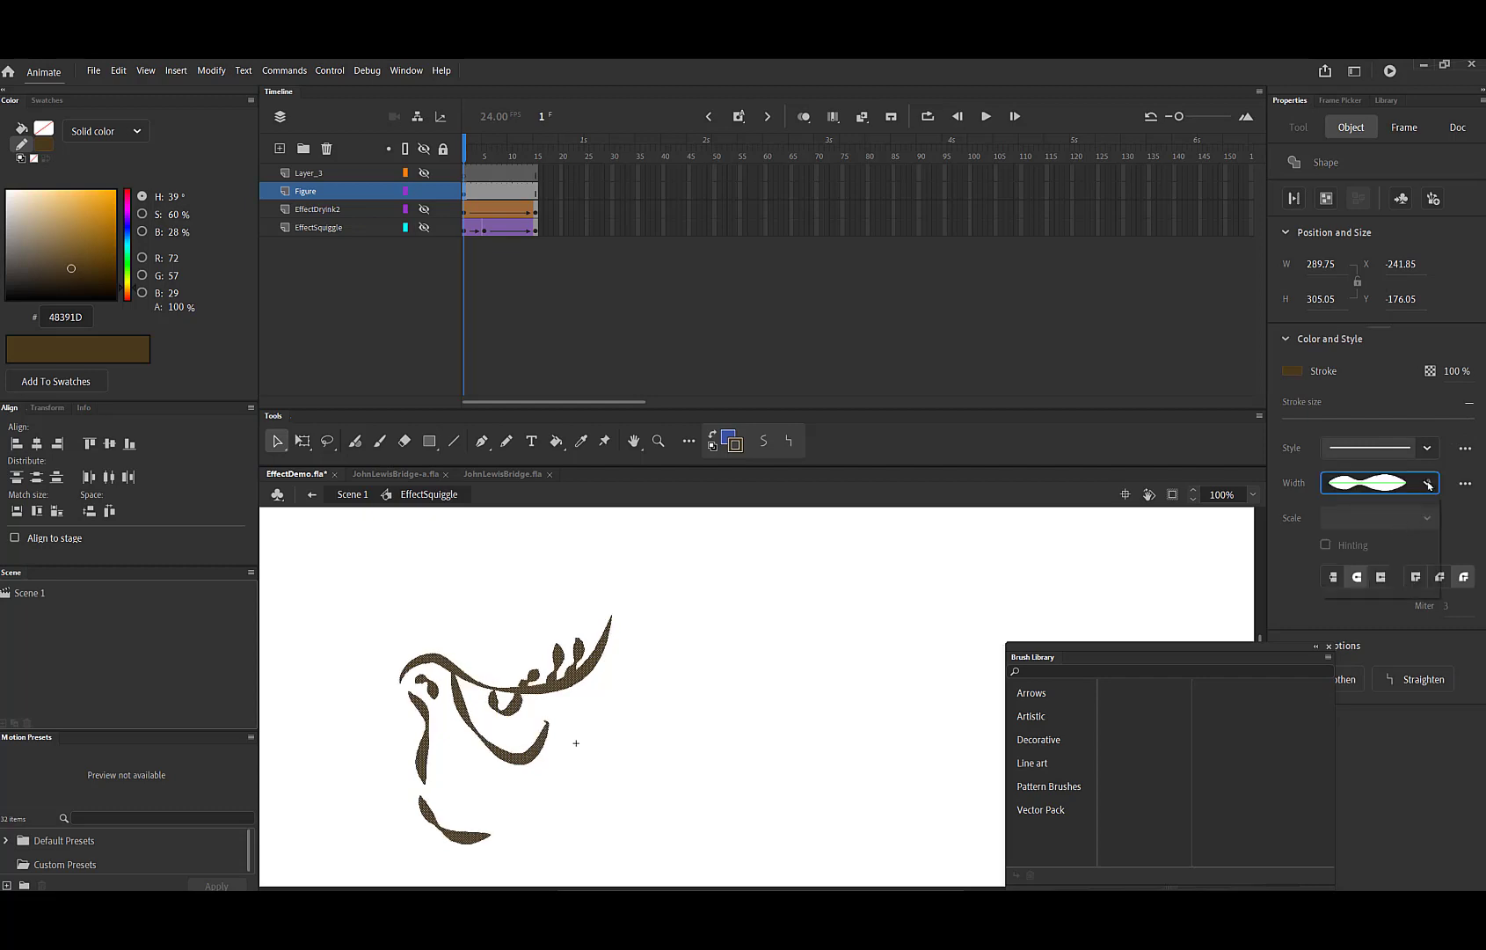
{"action": "left_click", "coordinate": [1428, 484]}
{"action": "left_click", "coordinate": [1401, 561]}
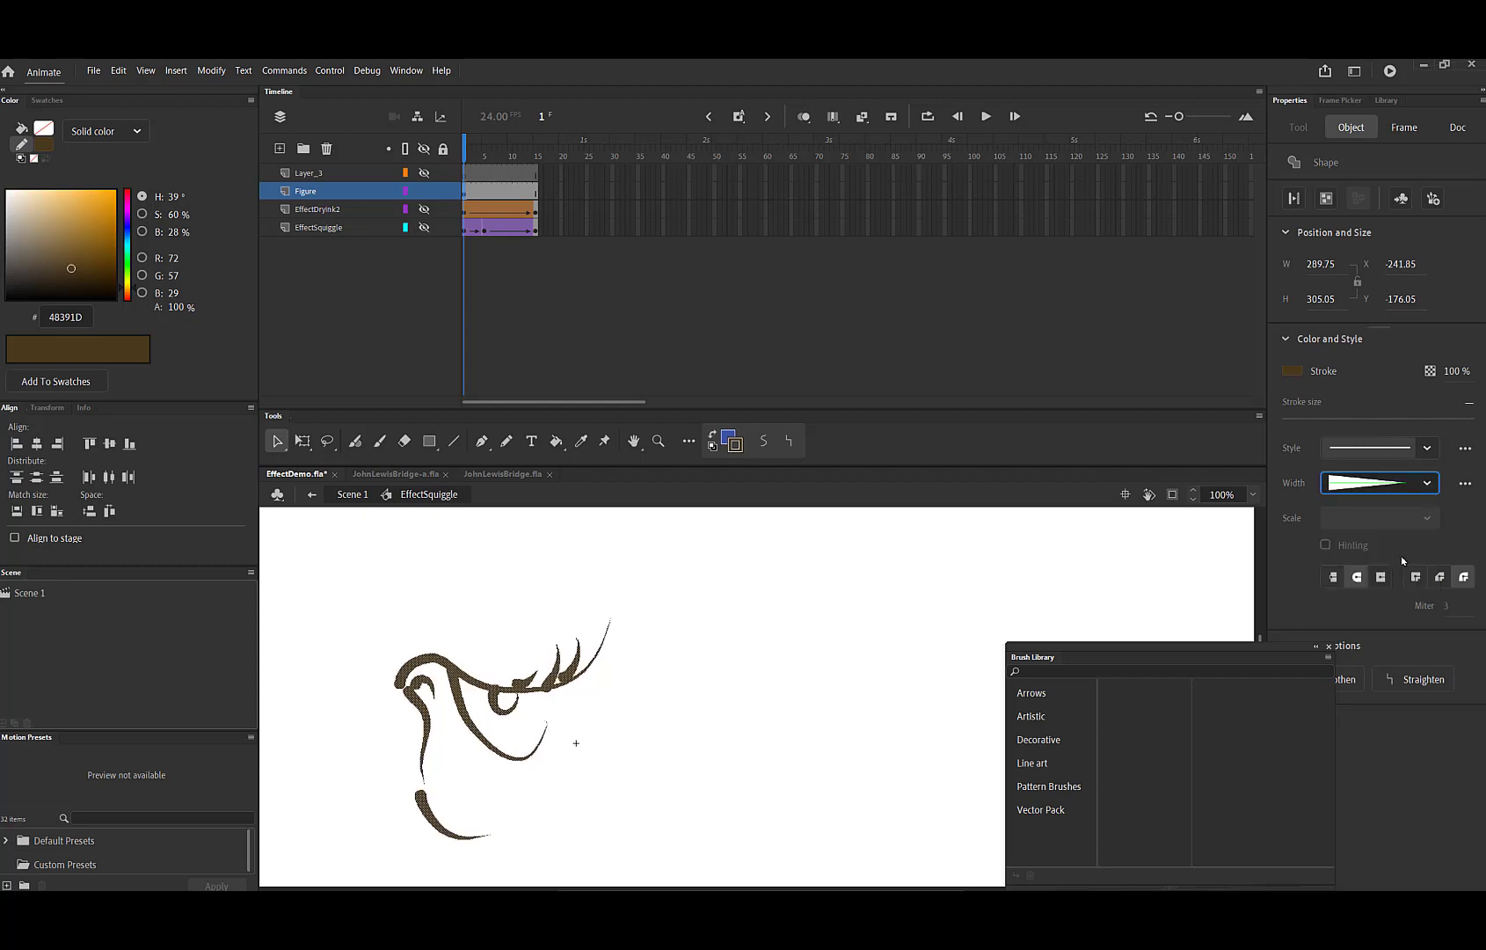
{"action": "left_click", "coordinate": [1428, 484]}
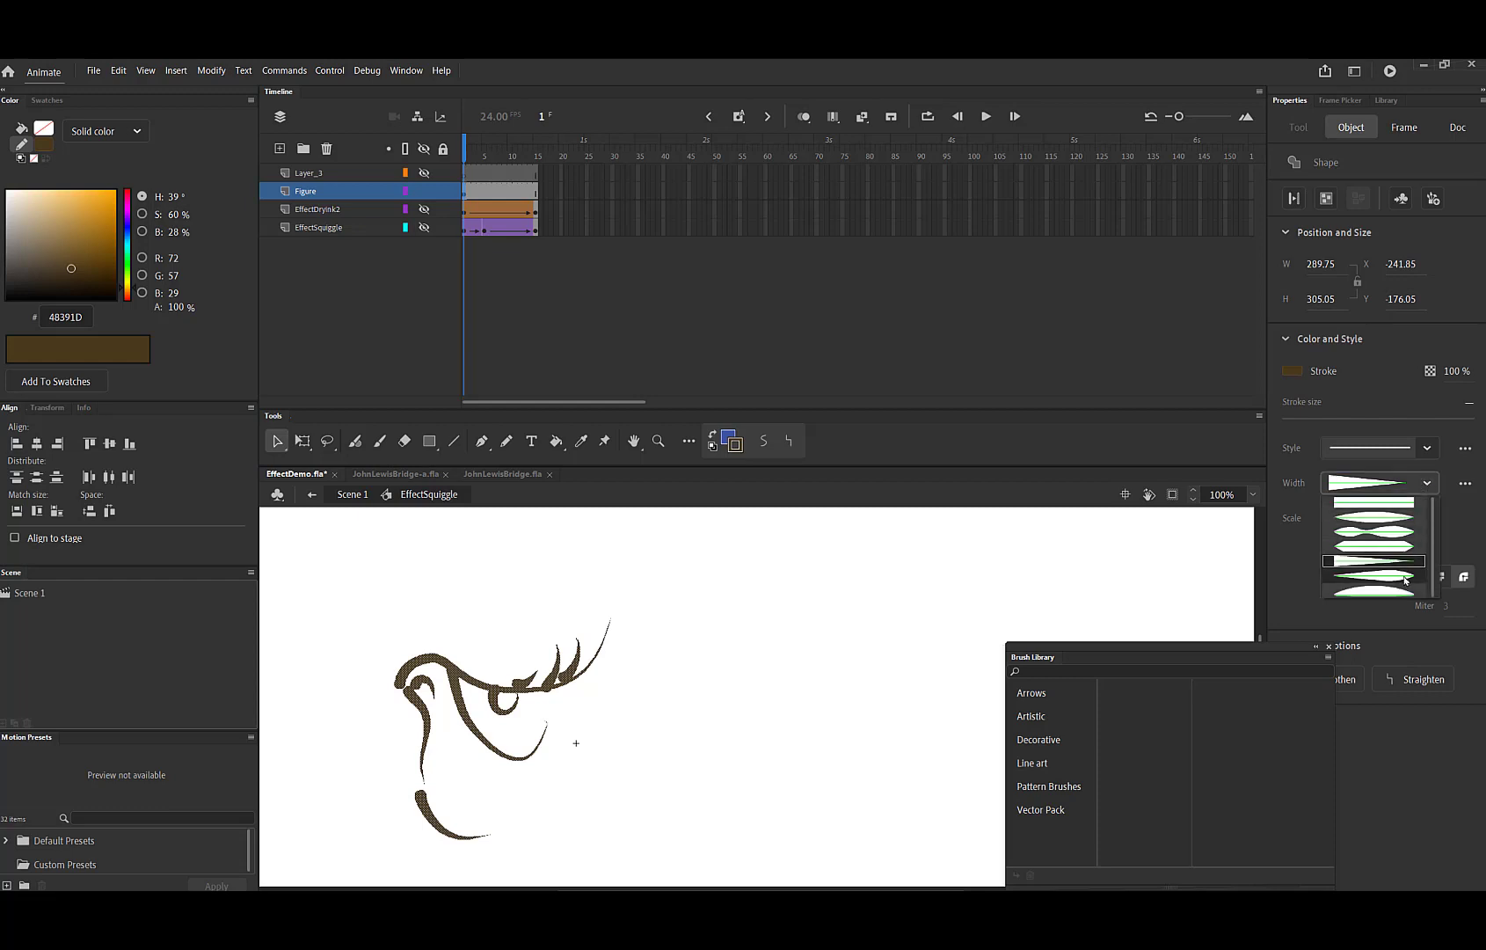
{"action": "left_click", "coordinate": [1428, 563]}
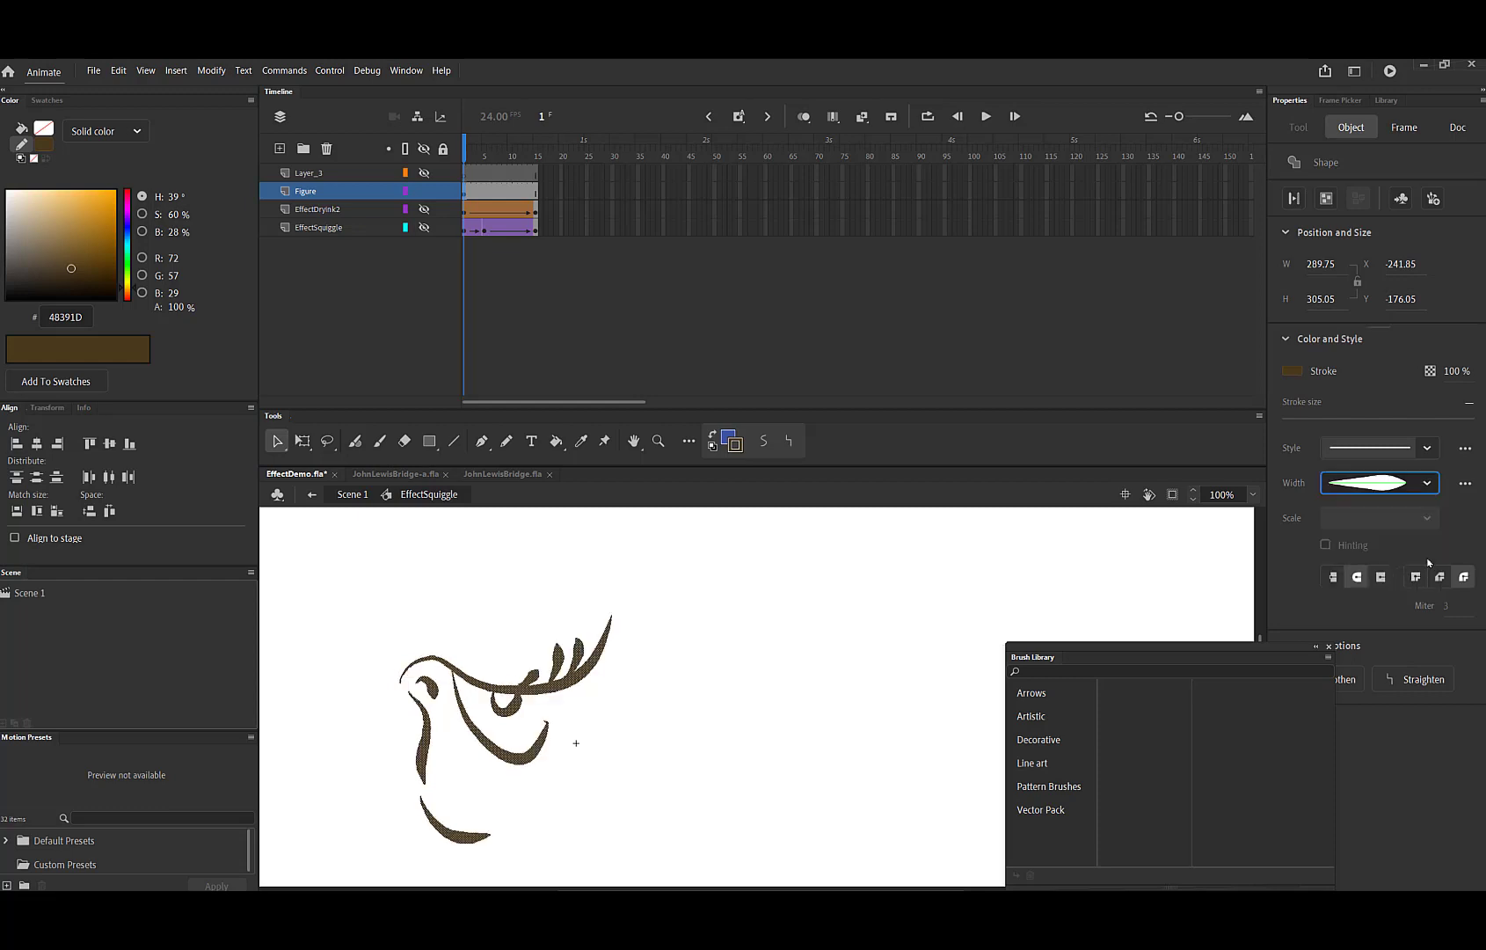
{"action": "left_click", "coordinate": [1428, 484]}
{"action": "left_click", "coordinate": [1404, 522]}
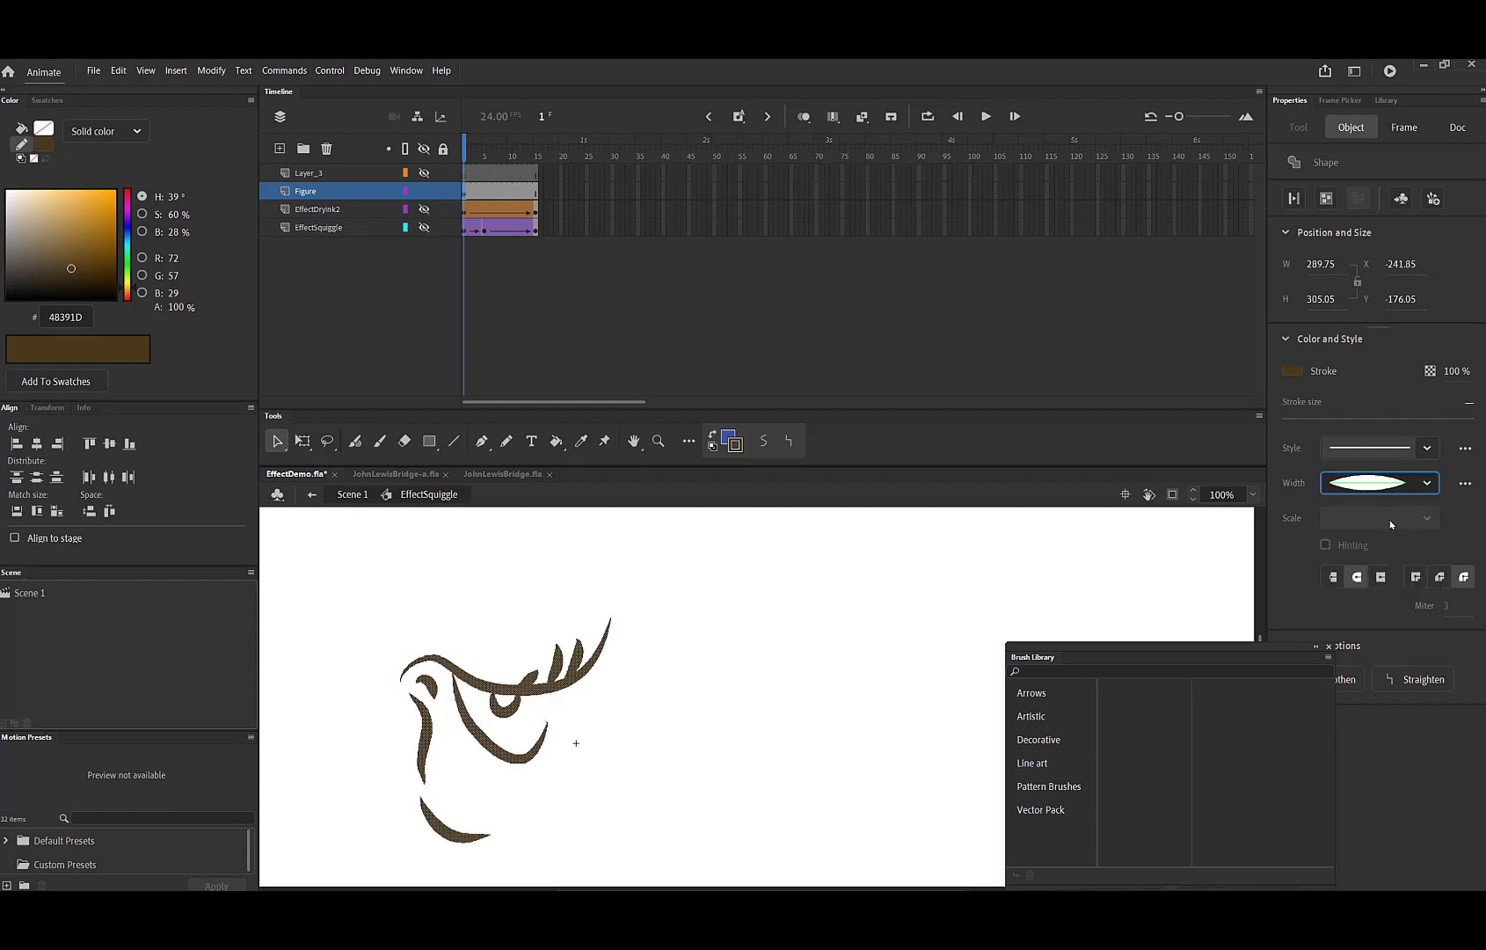
{"action": "left_click", "coordinate": [672, 746]}
Apply the width profile that narrows from a thick start to a pointed end to the curve under the eye.
{"action": "left_click", "coordinate": [533, 760]}
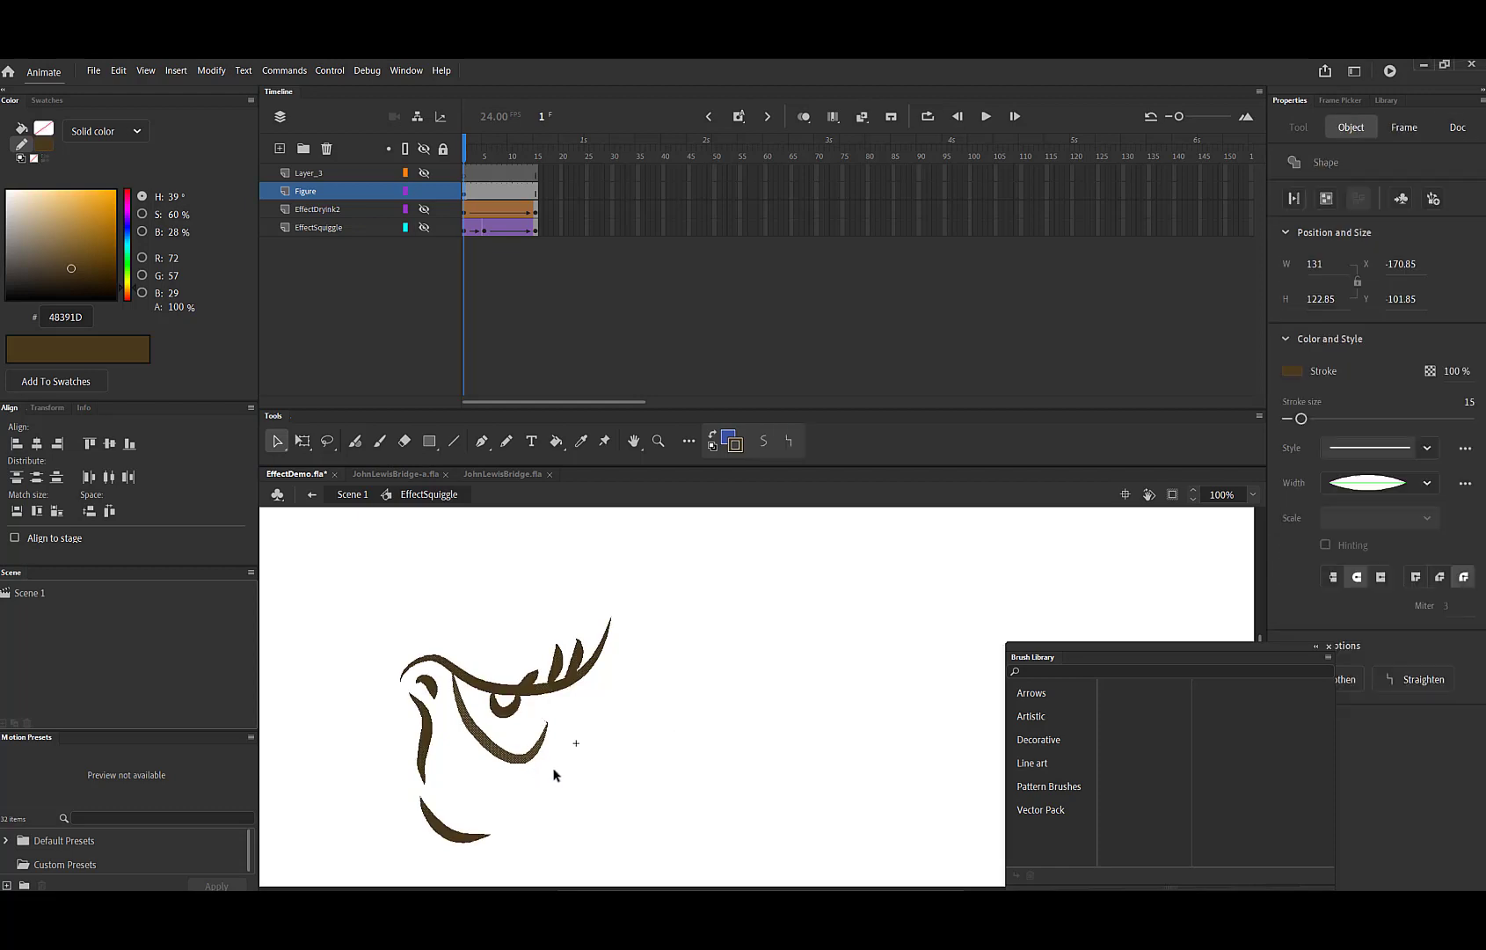
{"action": "left_click", "coordinate": [1428, 484]}
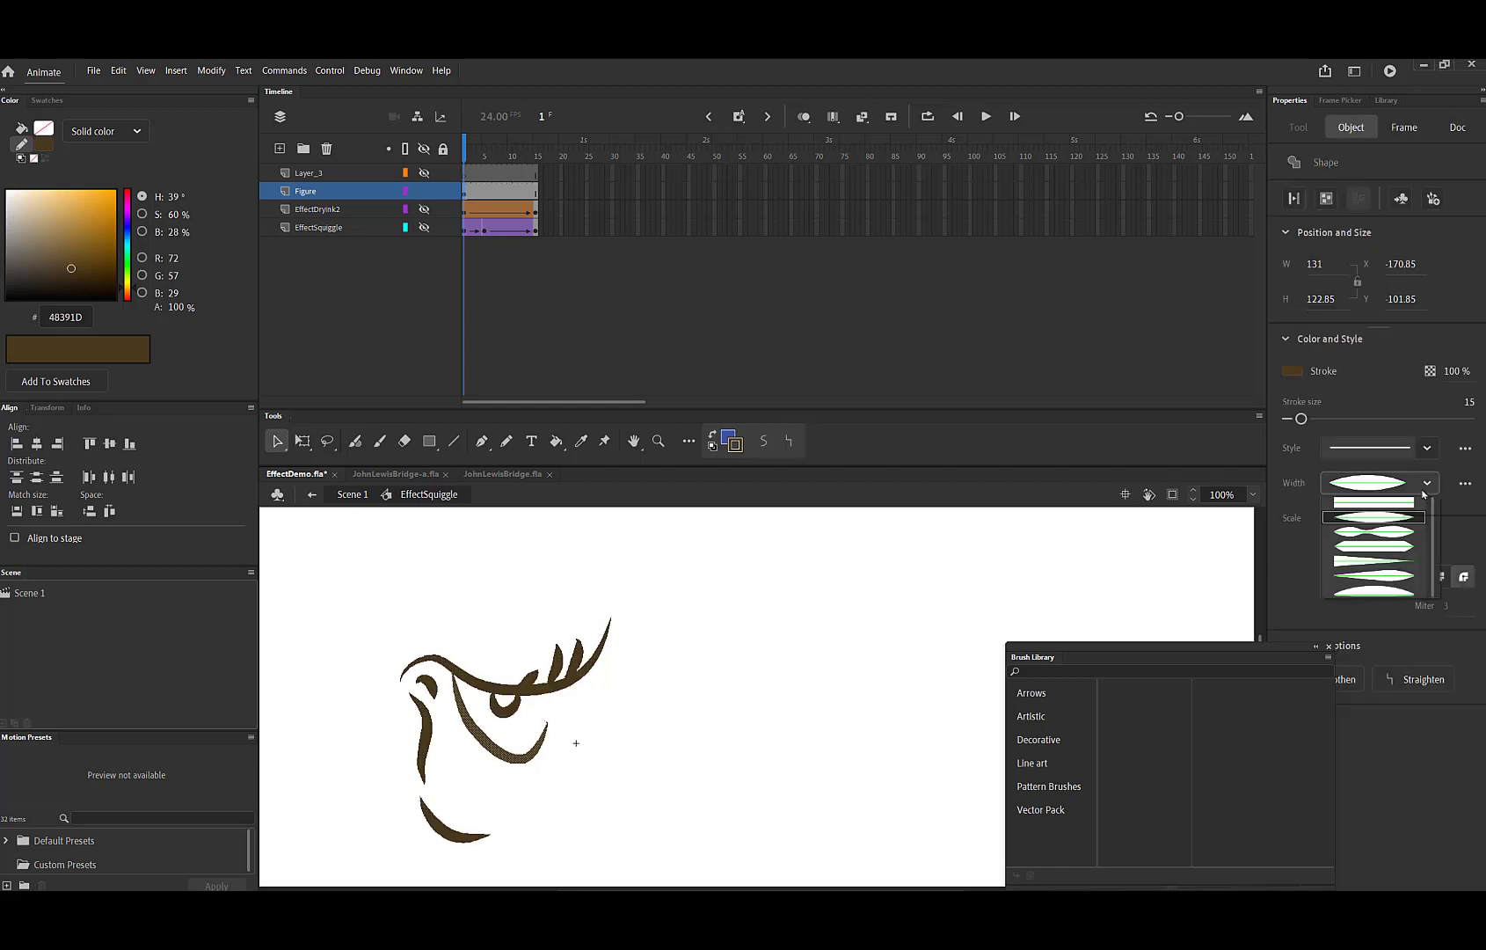
{"action": "left_click", "coordinate": [1362, 566]}
{"action": "left_click", "coordinate": [770, 767]}
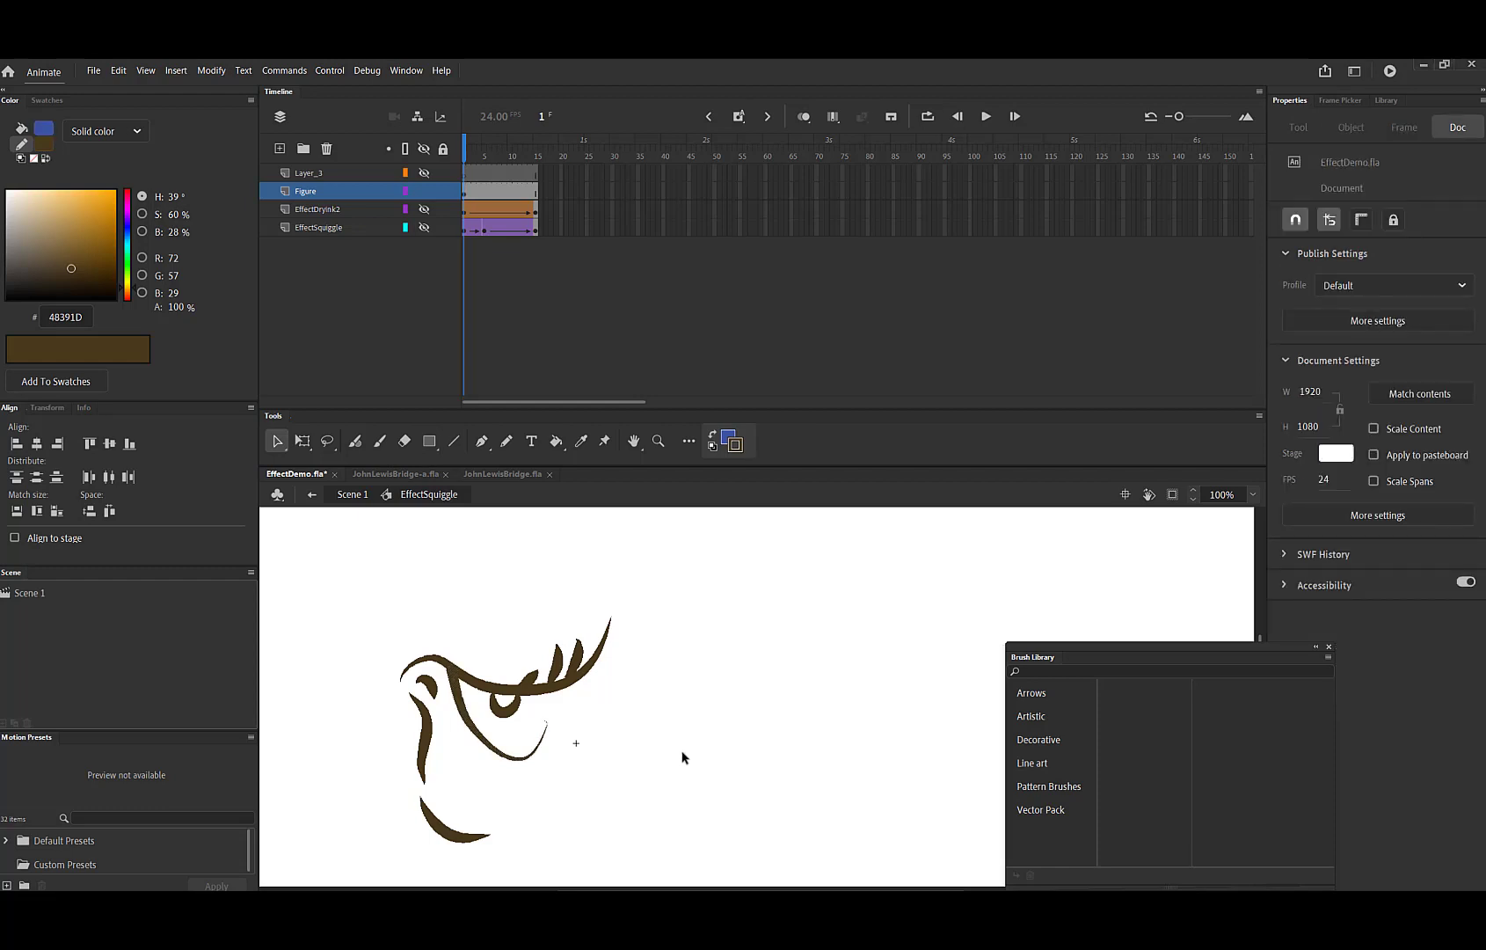
Draw a forehead stroke beside the nose and an arc around the pupil, and set the Pencil's width profile to taper at both ends.
{"action": "left_click", "coordinate": [506, 441]}
{"action": "left_click_drag", "start_coordinate": [402, 649], "coordinate": [406, 748]}
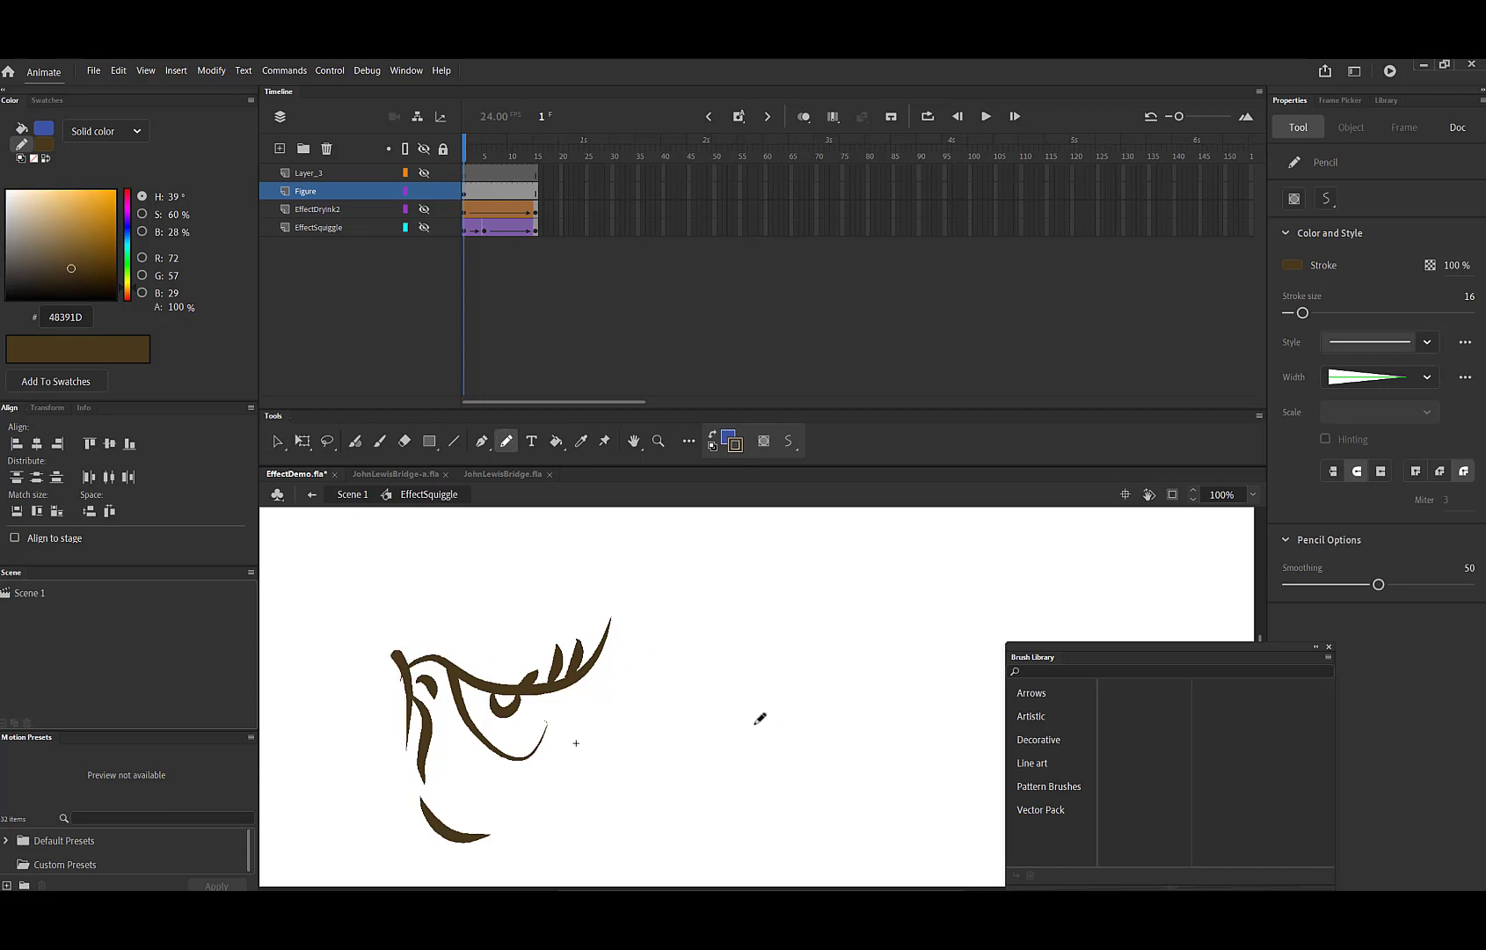
{"action": "left_click_drag", "start_coordinate": [489, 683], "coordinate": [519, 701]}
{"action": "left_click", "coordinate": [1425, 378]}
{"action": "left_click", "coordinate": [1374, 411]}
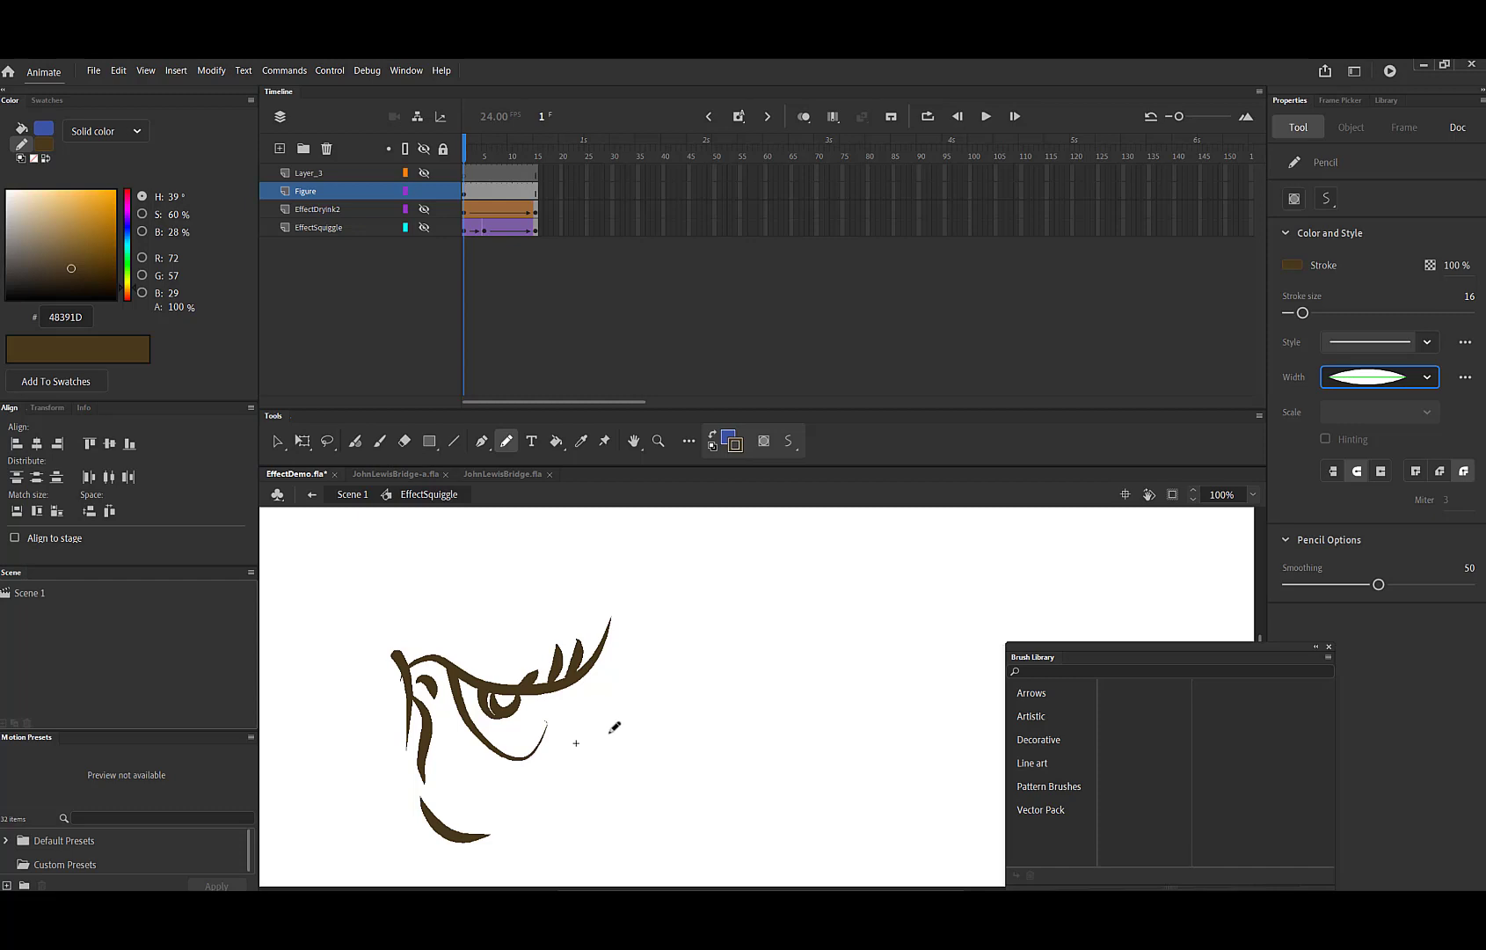
Recolor all the face strokes to dark blue 171D4E.
{"action": "key", "text": "v"}
{"action": "mouse_move", "coordinate": [318, 582]}
{"action": "left_mouse_down"}
{"action": "mouse_move", "coordinate": [691, 857]}
{"action": "mouse_move", "coordinate": [709, 850]}
{"action": "left_mouse_up"}
{"action": "left_click", "coordinate": [128, 228]}
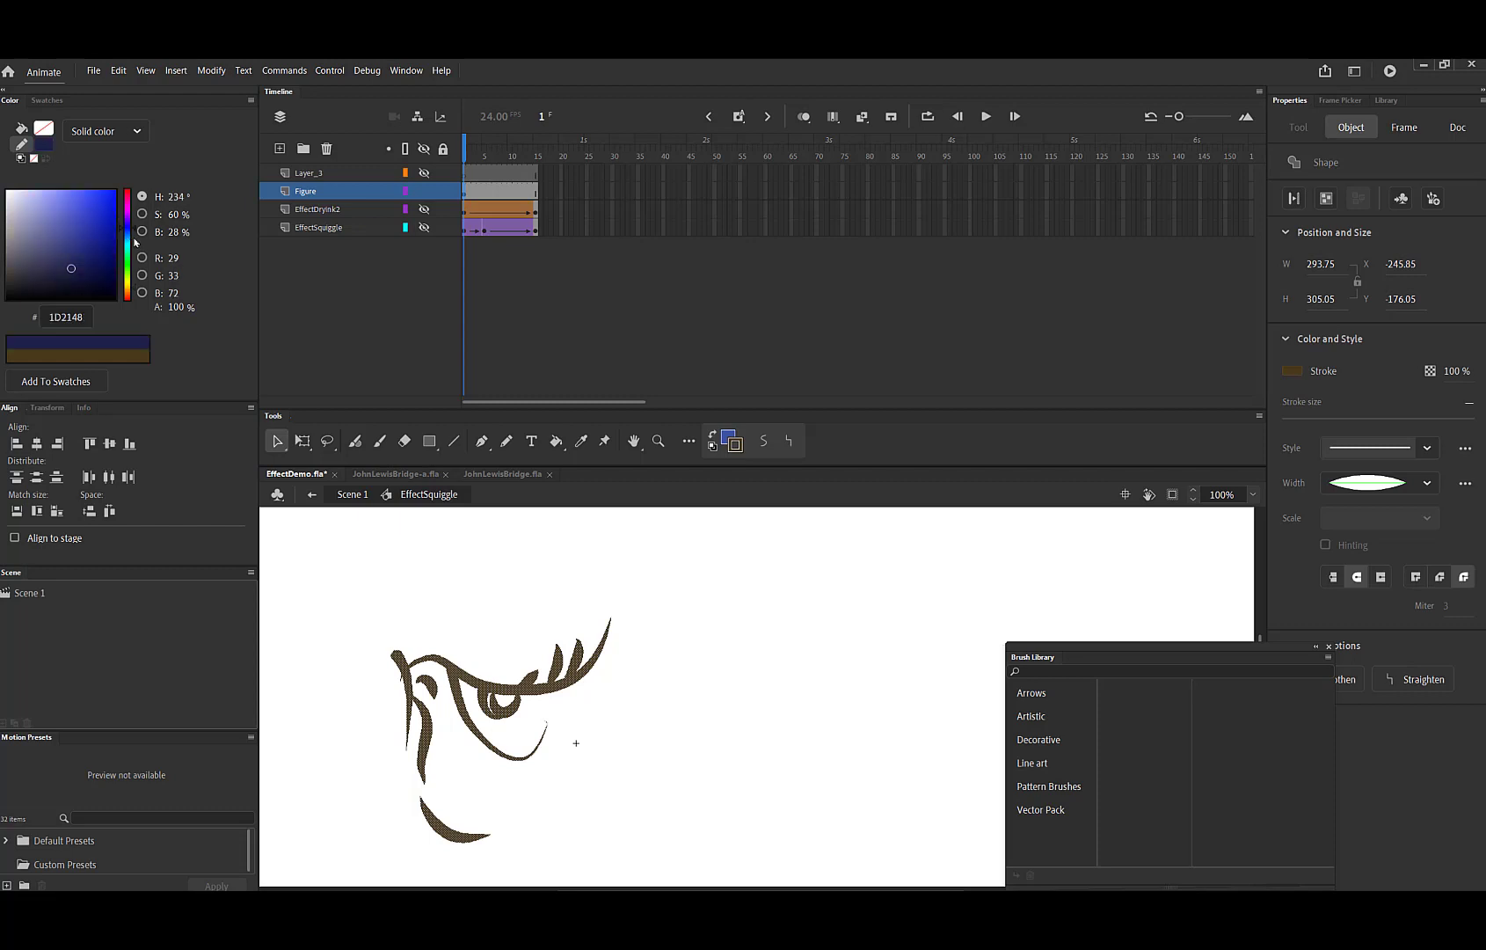
{"action": "left_click", "coordinate": [83, 265]}
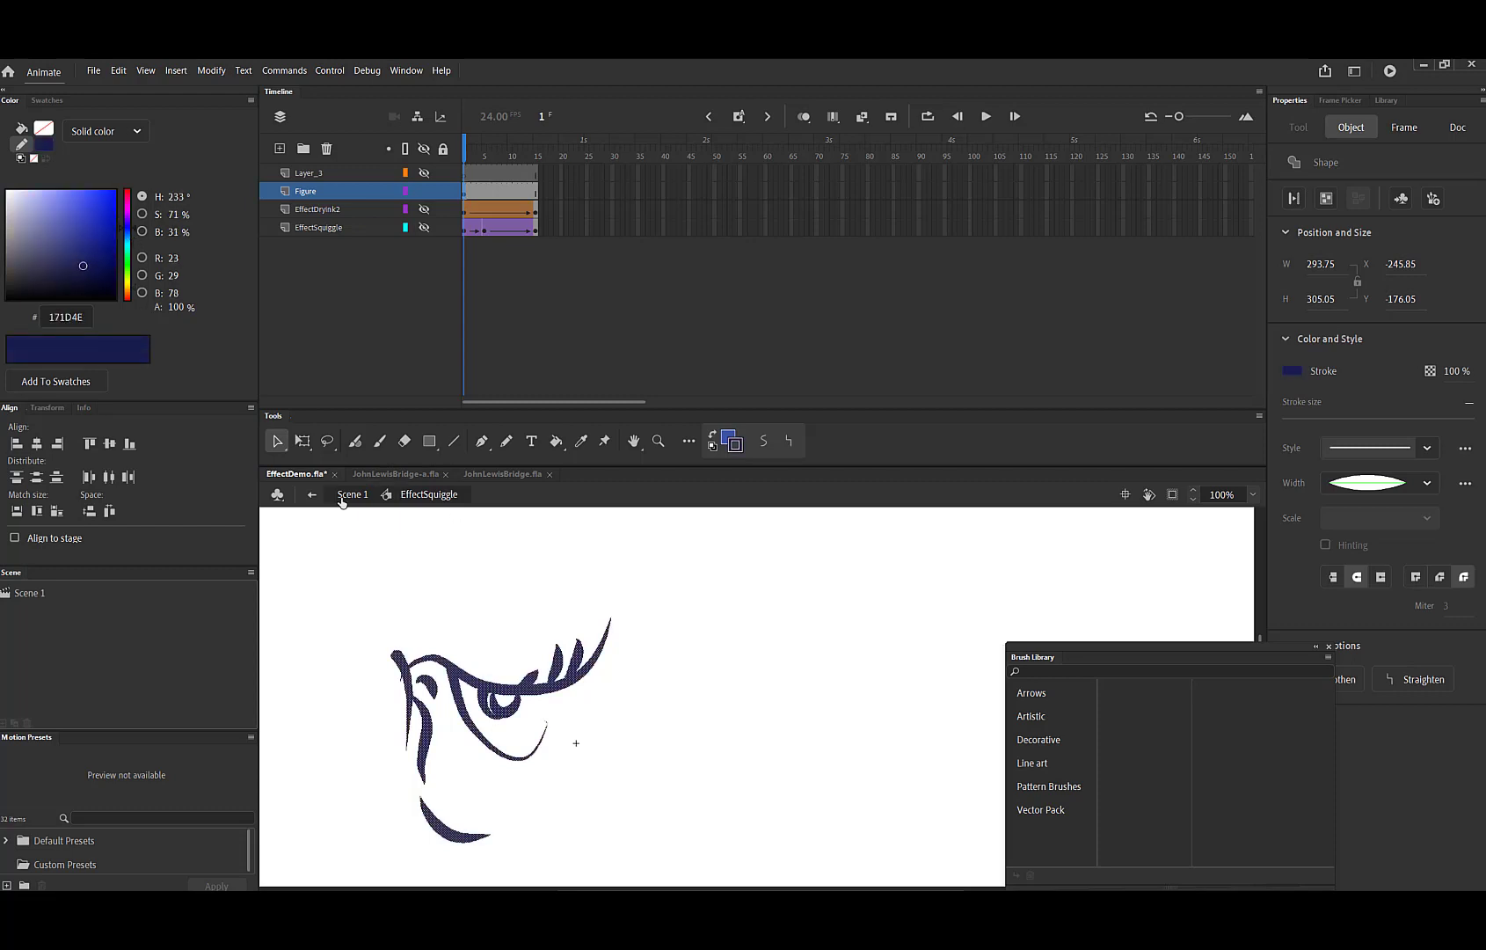
{"action": "left_click", "coordinate": [398, 558]}
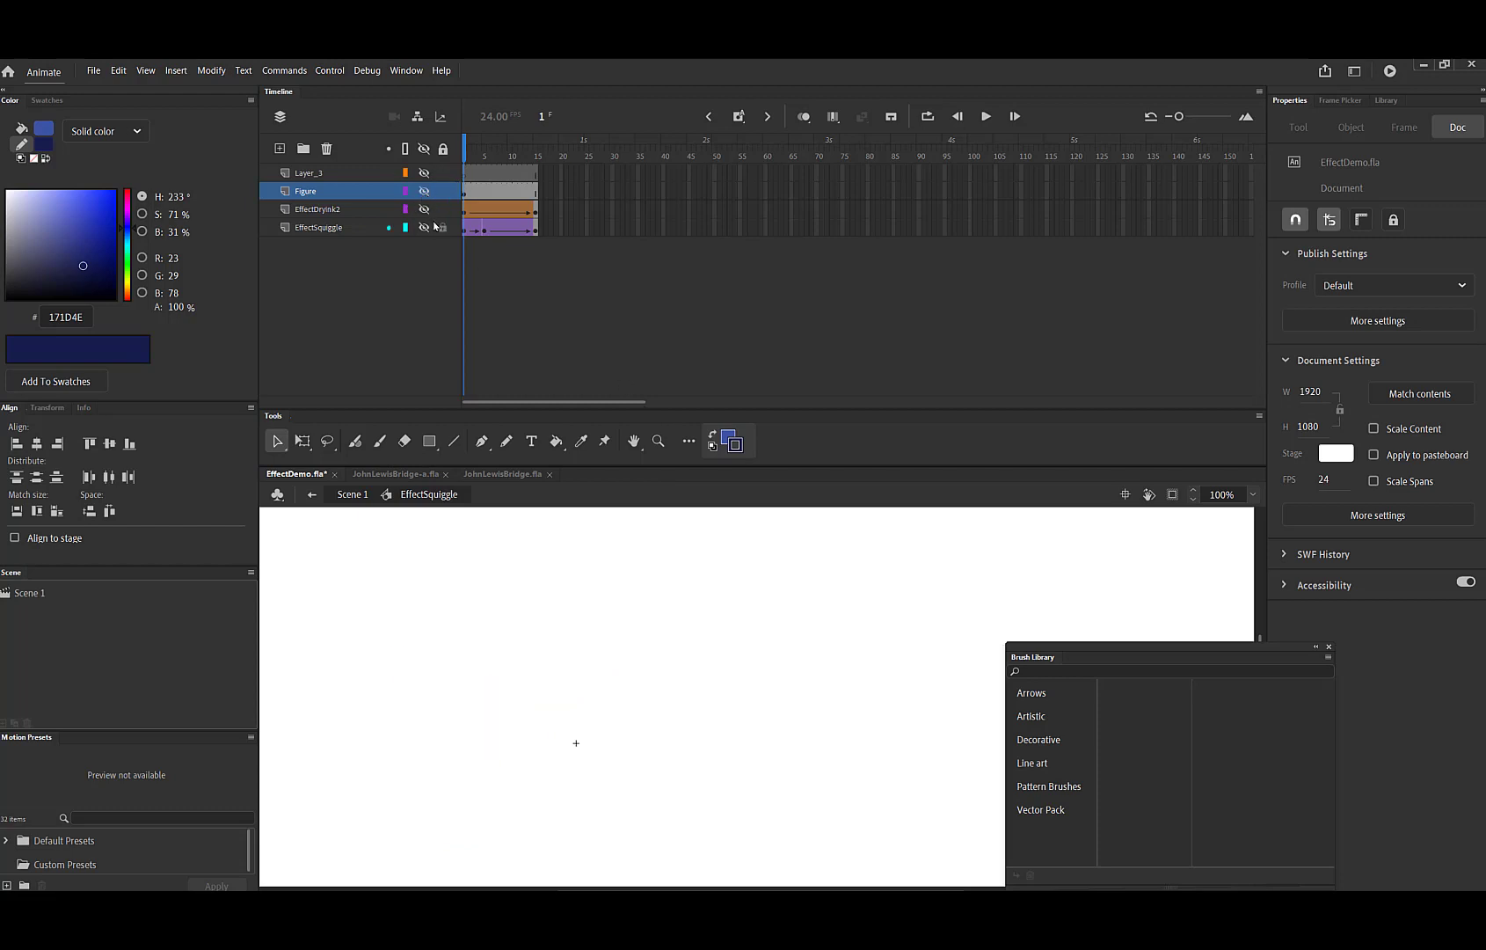
Hide the Figure layer and show the EffectSquiggle layer.
{"action": "left_click", "coordinate": [424, 191]}
{"action": "left_click", "coordinate": [424, 227]}
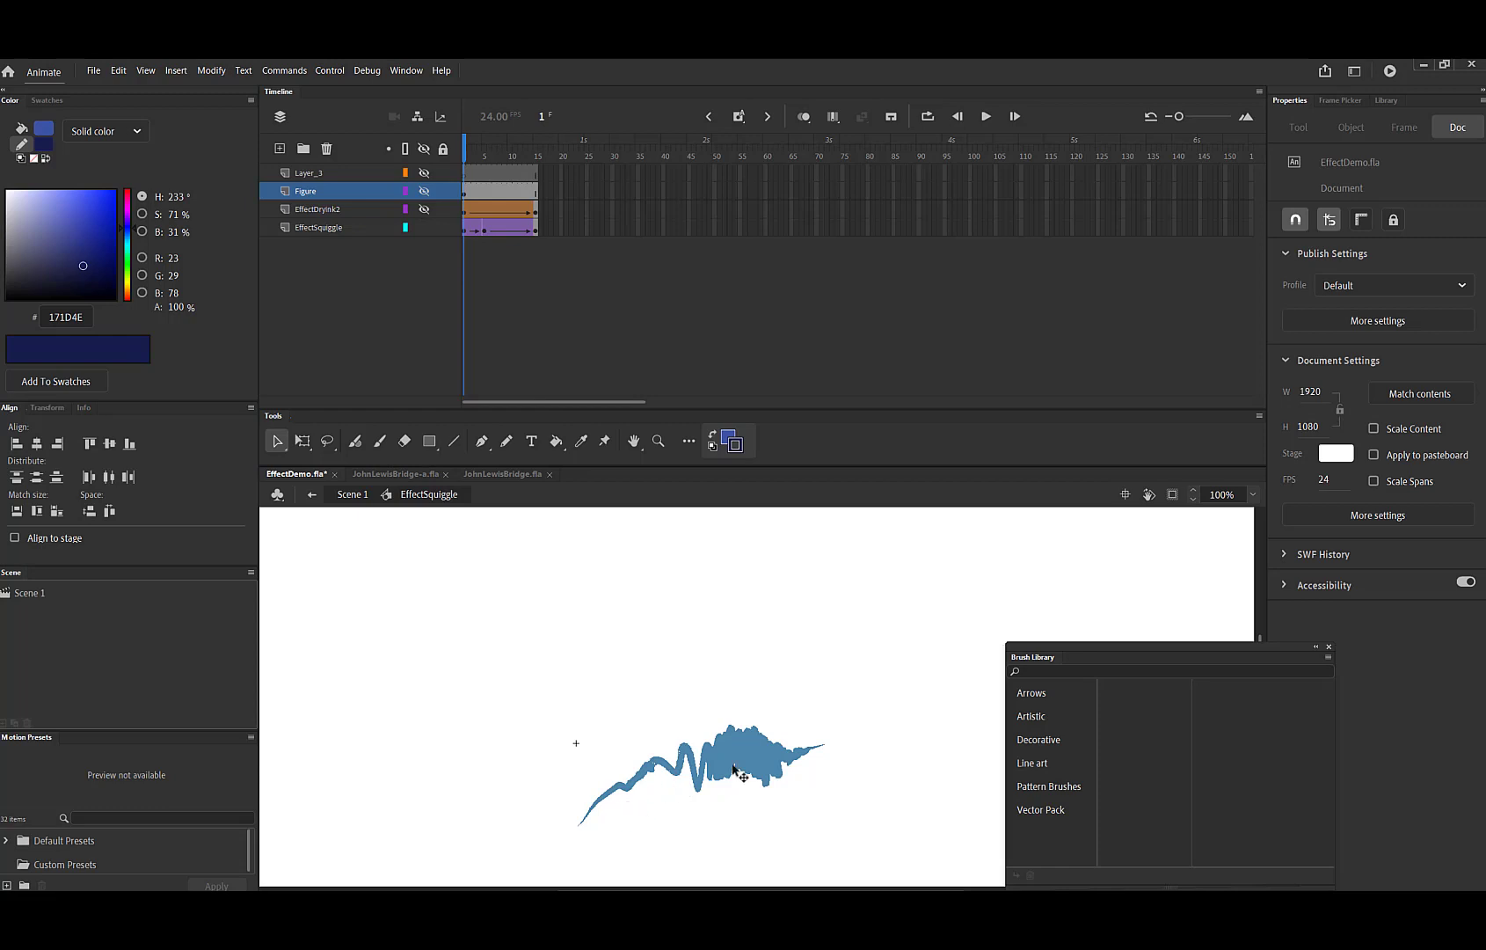
Open the squiggle's Tween 1 symbol to examine its stroke size, style and width profile, and return to Scene 1.
{"action": "left_click", "coordinate": [763, 765]}
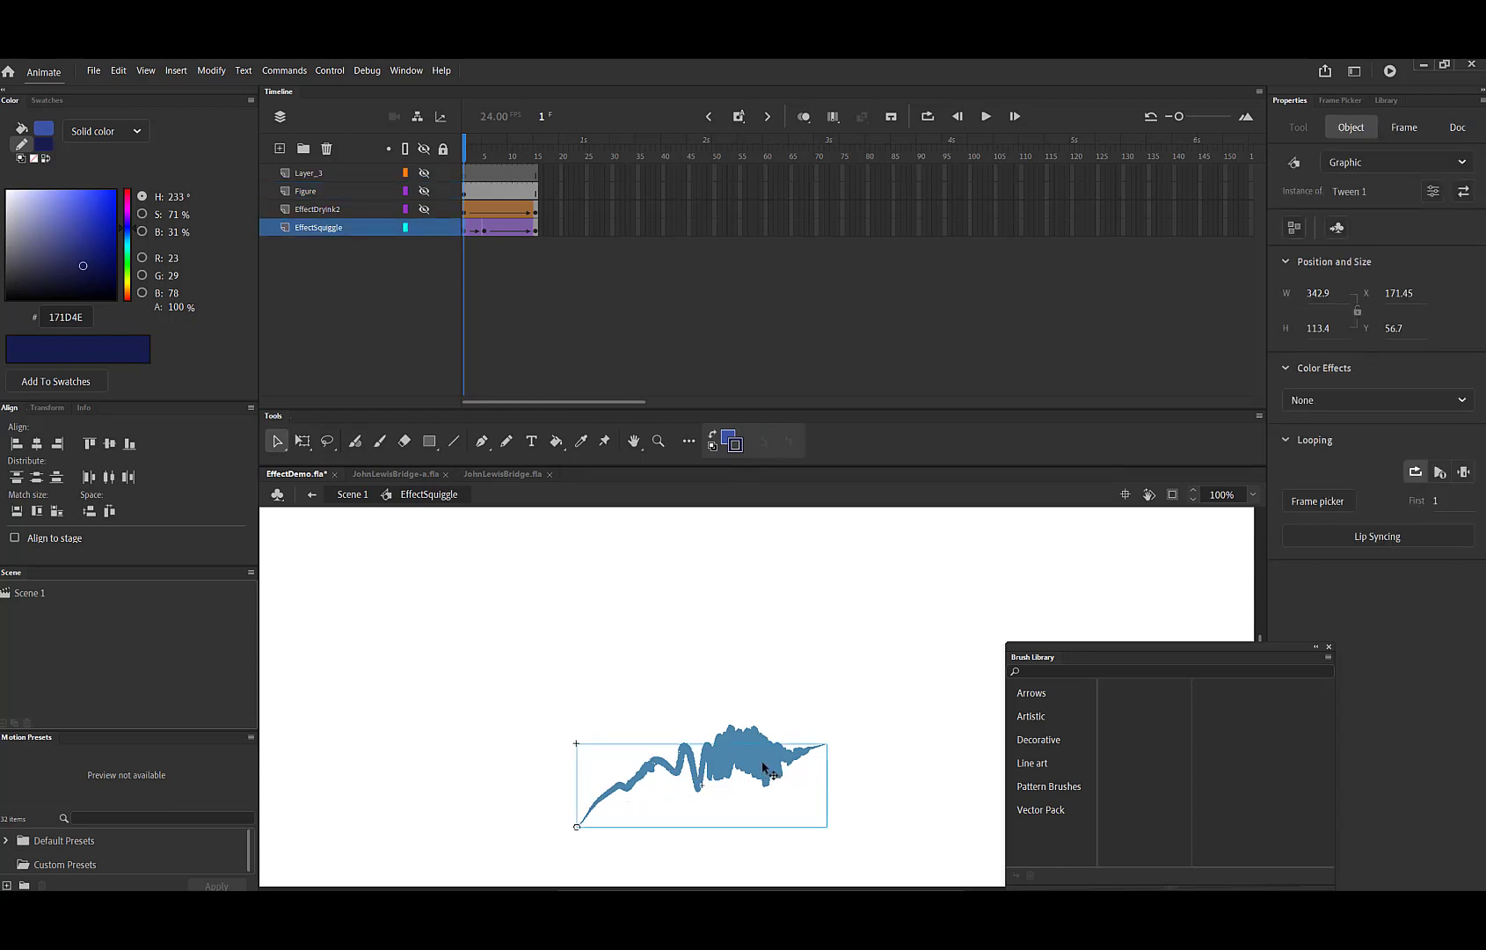
{"action": "double_click", "coordinate": [764, 767]}
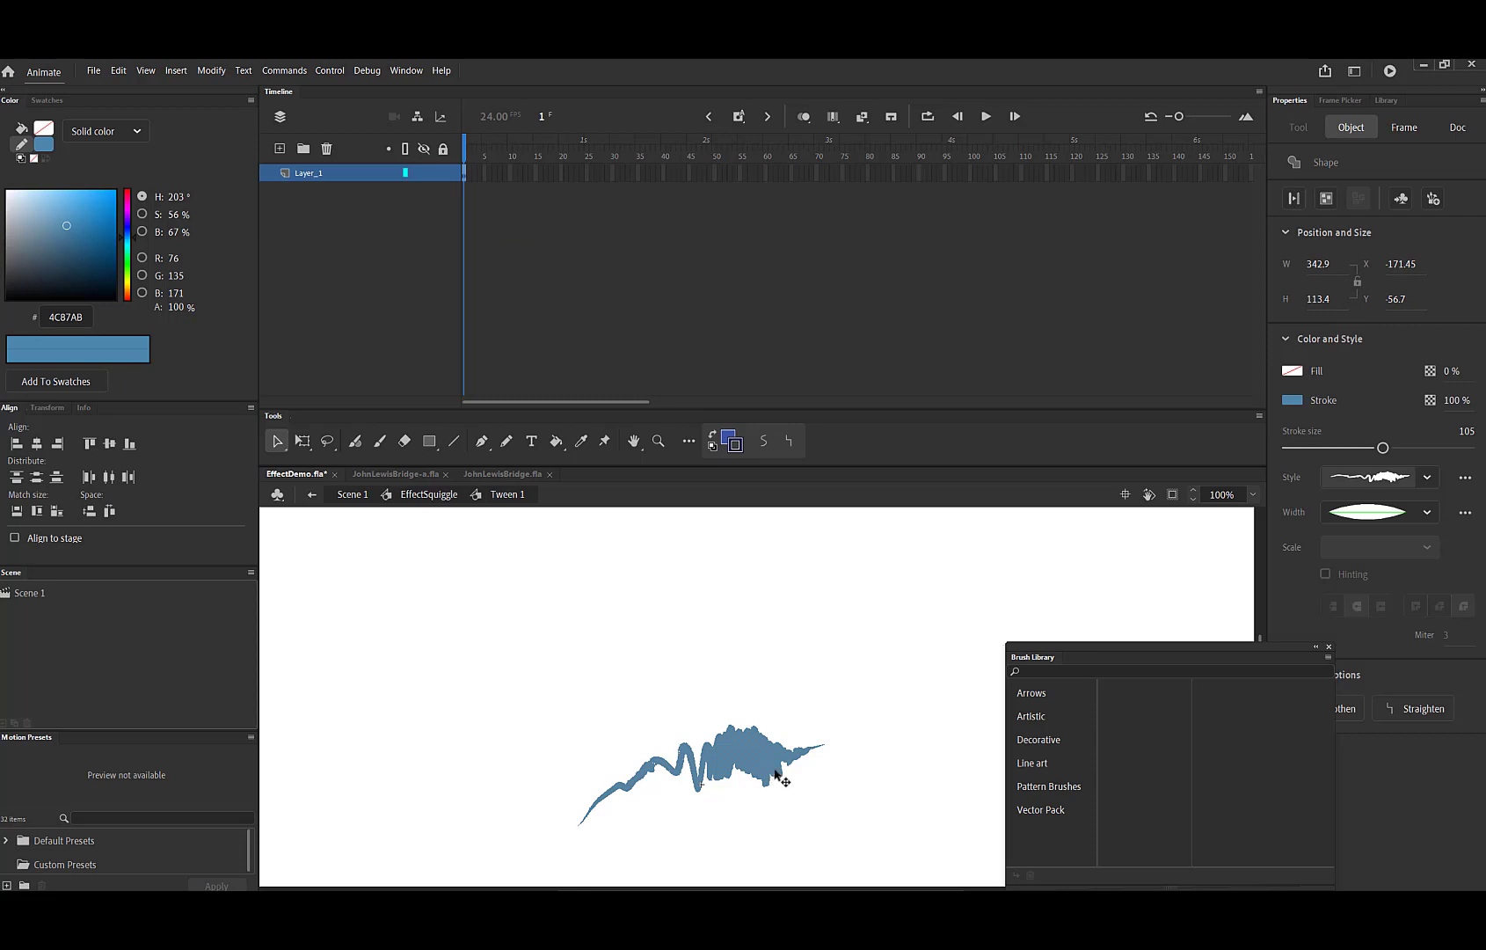
{"action": "left_click", "coordinate": [782, 804]}
{"action": "left_click", "coordinate": [779, 767]}
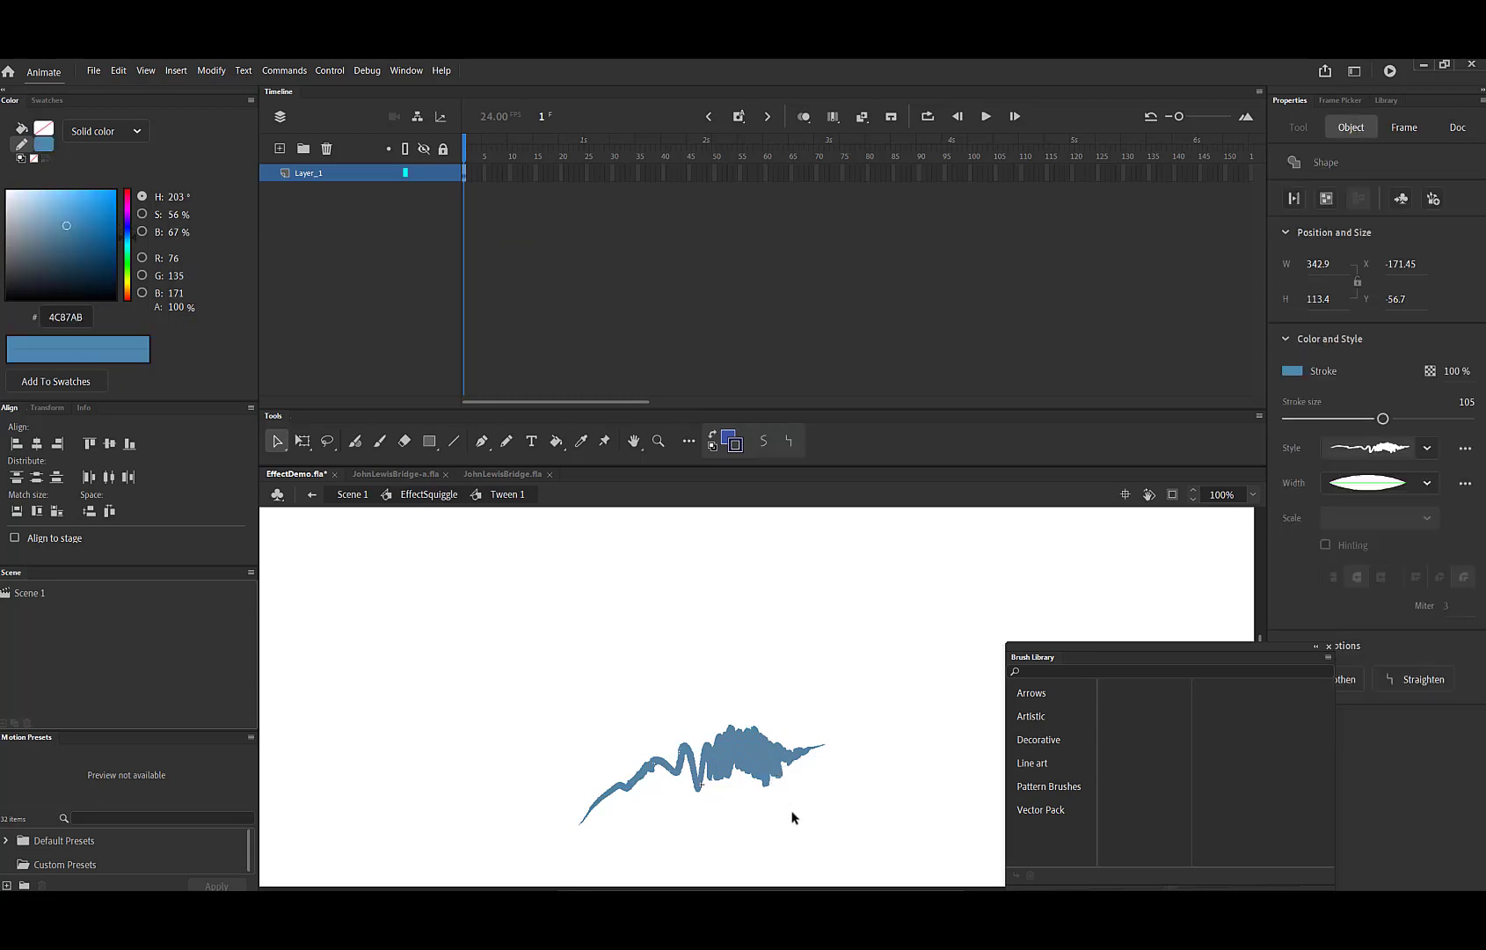
{"action": "left_click", "coordinate": [791, 817]}
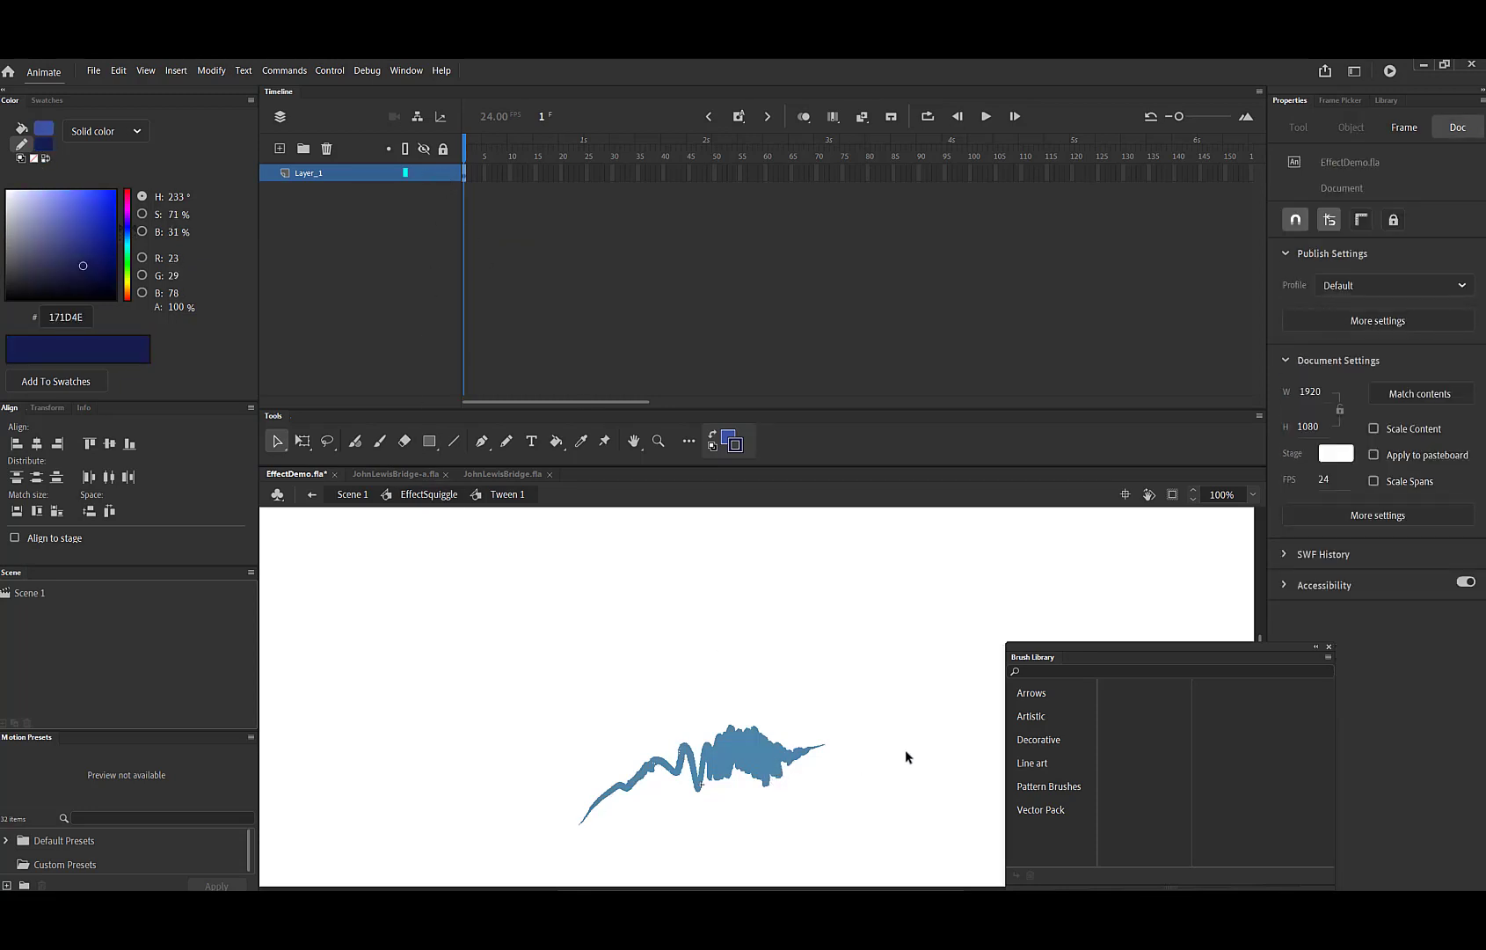
{"action": "left_click", "coordinate": [430, 494]}
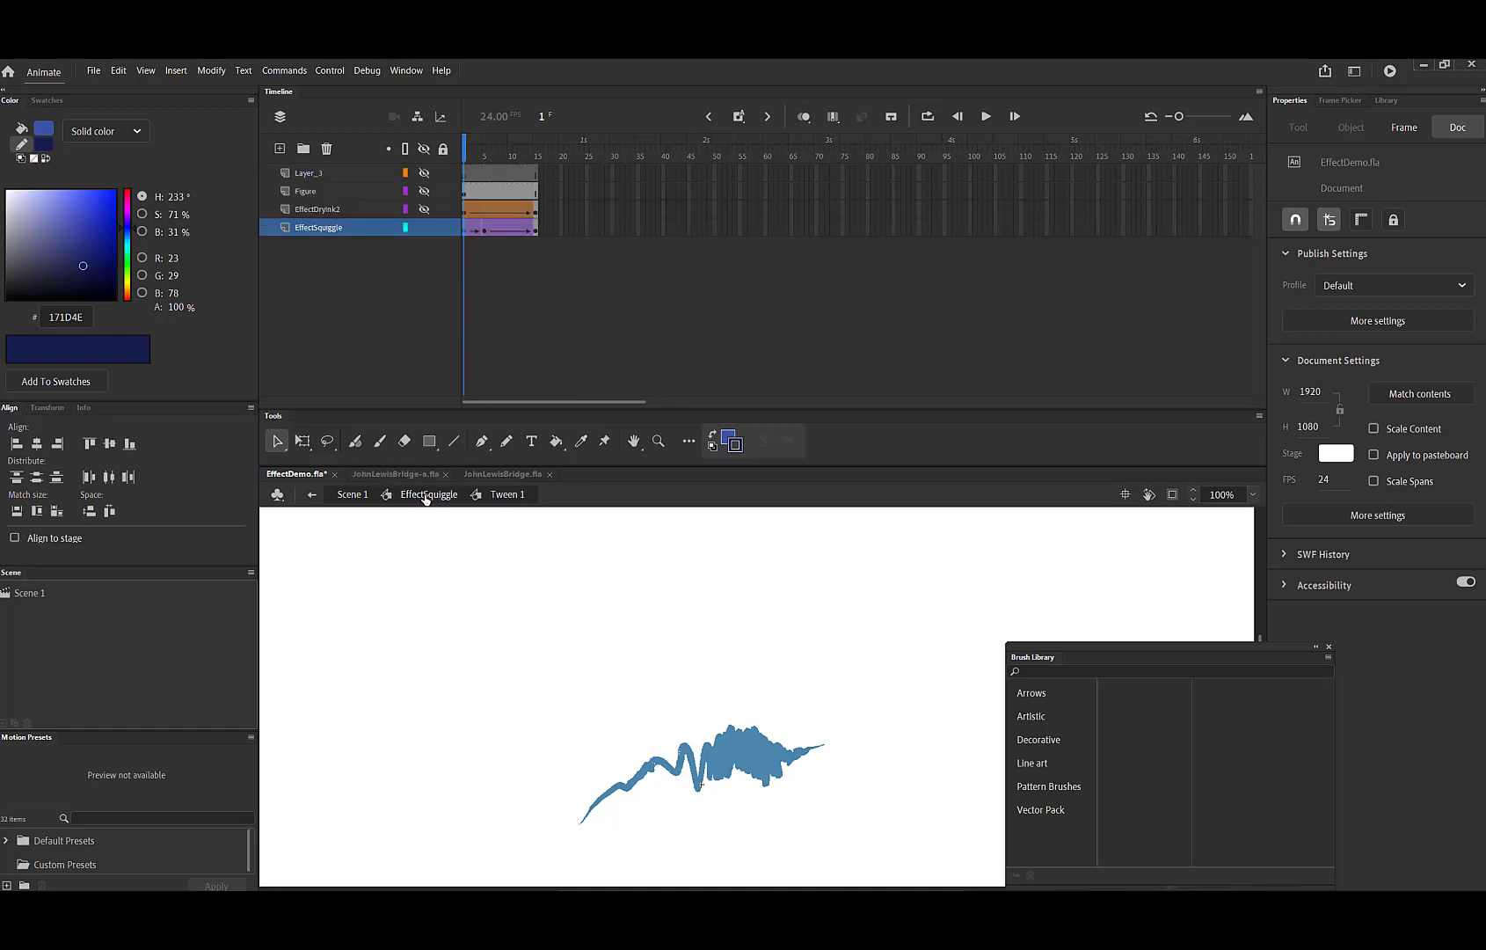
{"action": "left_click", "coordinate": [353, 494]}
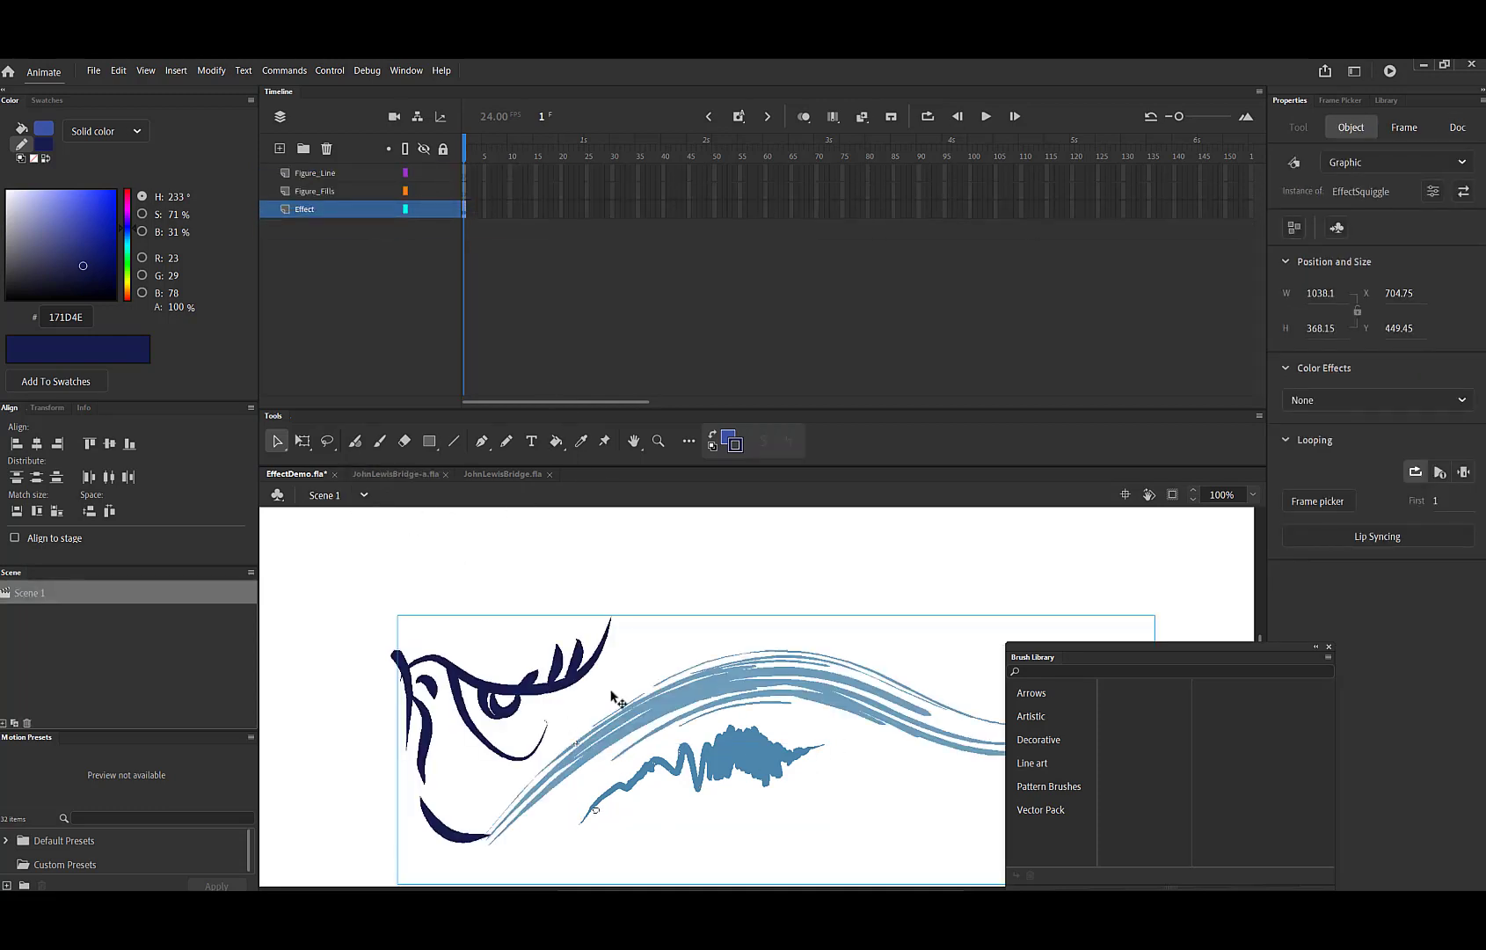
Open the EffectSquiggle symbol for editing and select the blue stroke on the EffectDryInk2 layer.
{"action": "left_click", "coordinate": [442, 172]}
{"action": "mouse_move", "coordinate": [1243, 658]}
{"action": "left_mouse_down"}
{"action": "mouse_move", "coordinate": [1337, 605]}
{"action": "mouse_move", "coordinate": [1341, 641]}
{"action": "left_mouse_up"}
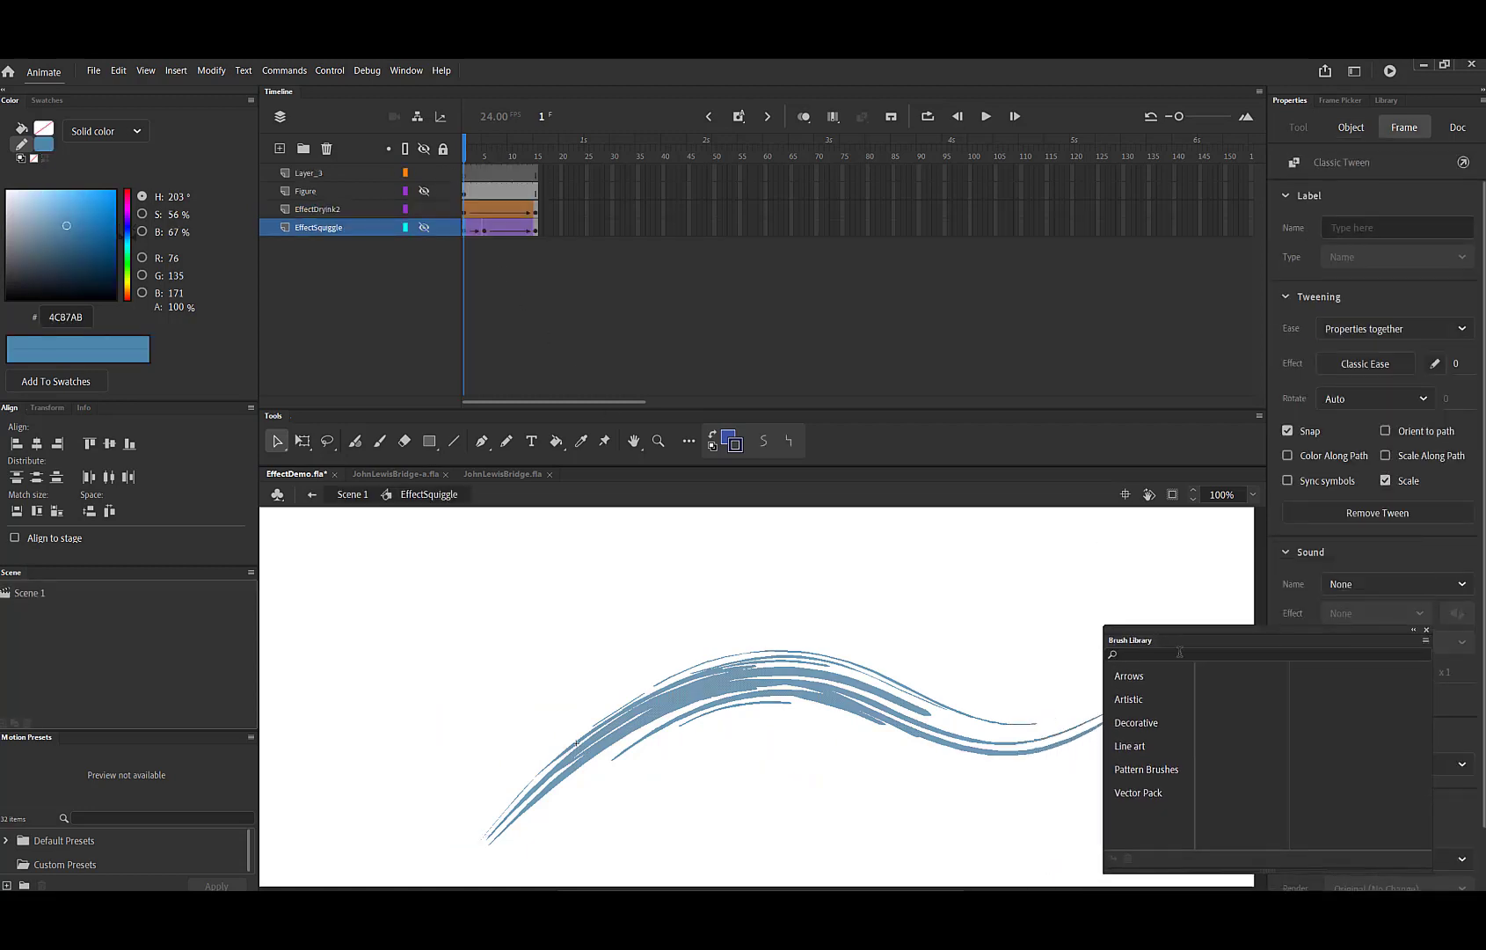
{"action": "left_click", "coordinate": [864, 756]}
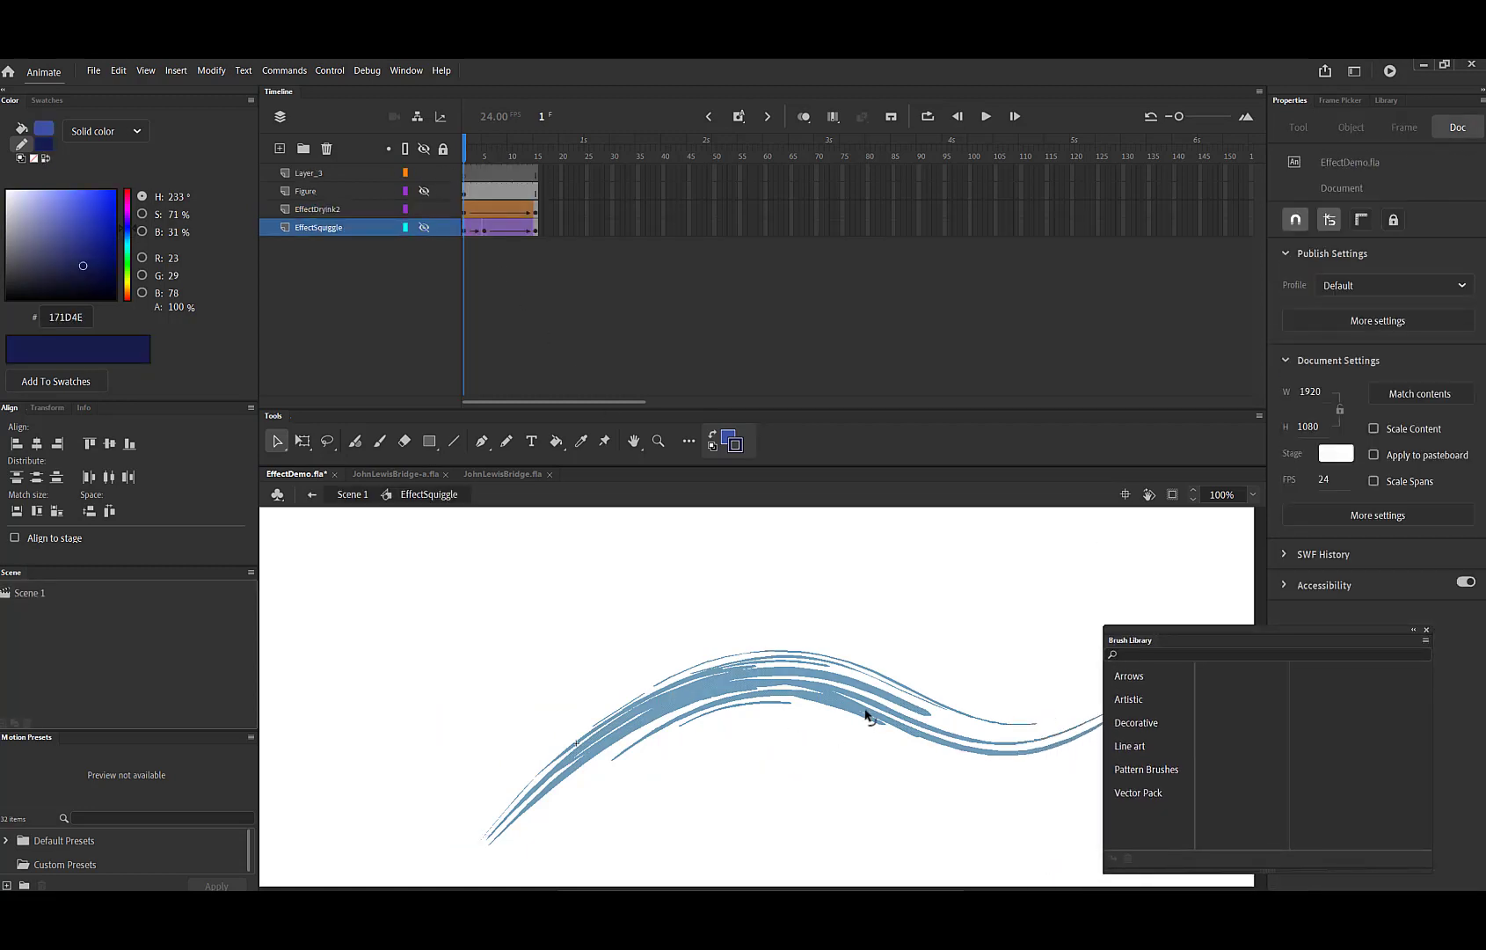
{"action": "left_click", "coordinate": [890, 735]}
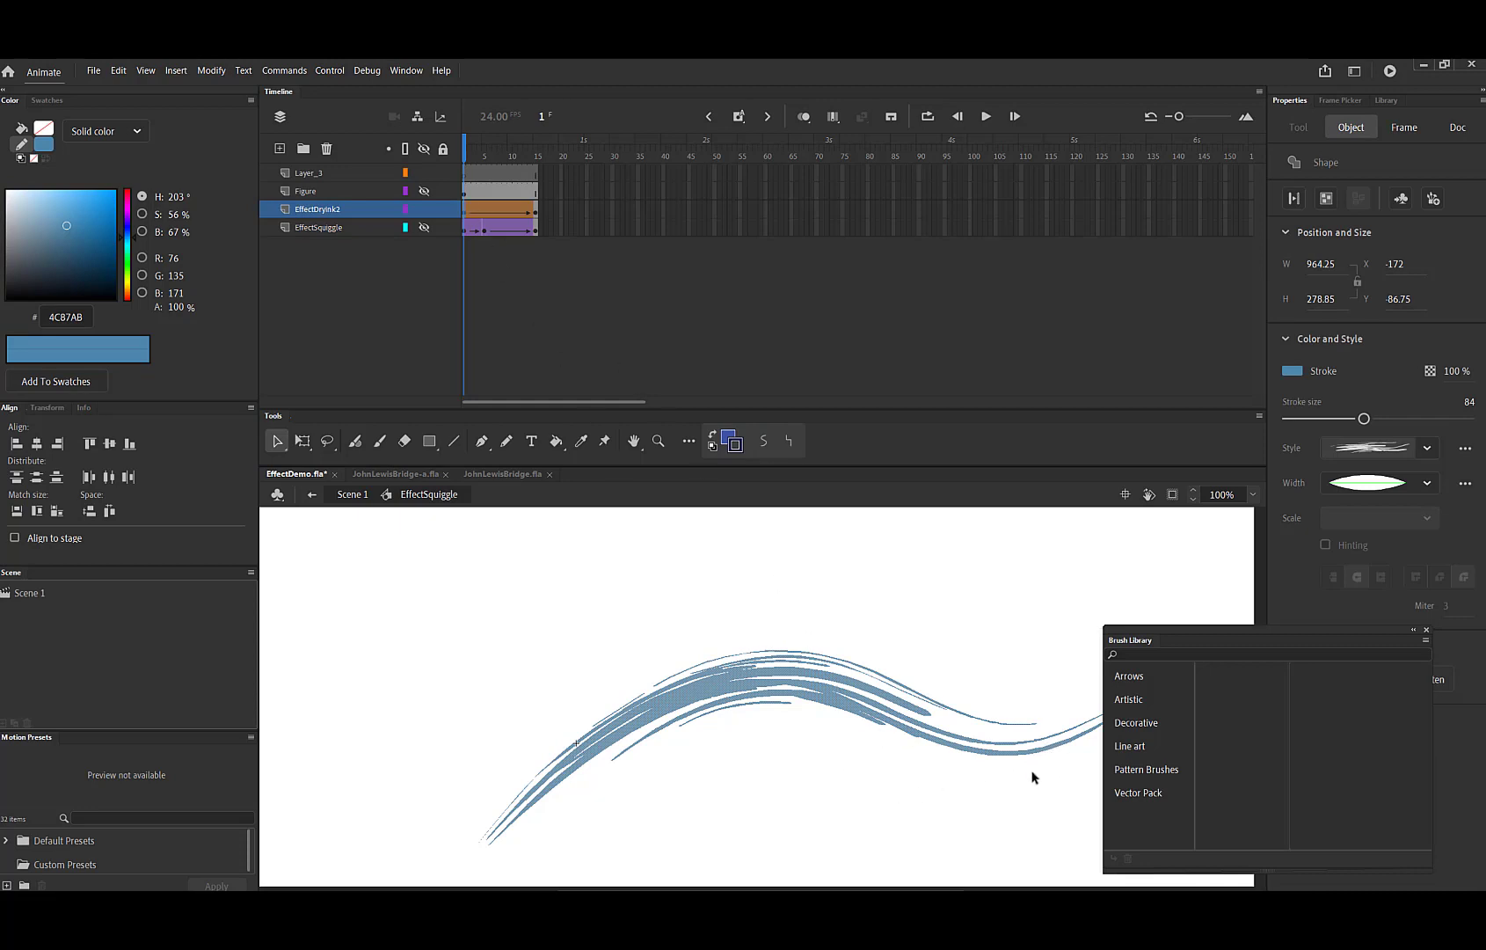
Try several stroke styles on the selected stroke, including a thin solid line and the squiggle brush, and enlarge the squiggle brush to about size 52.
{"action": "left_click", "coordinate": [1428, 451]}
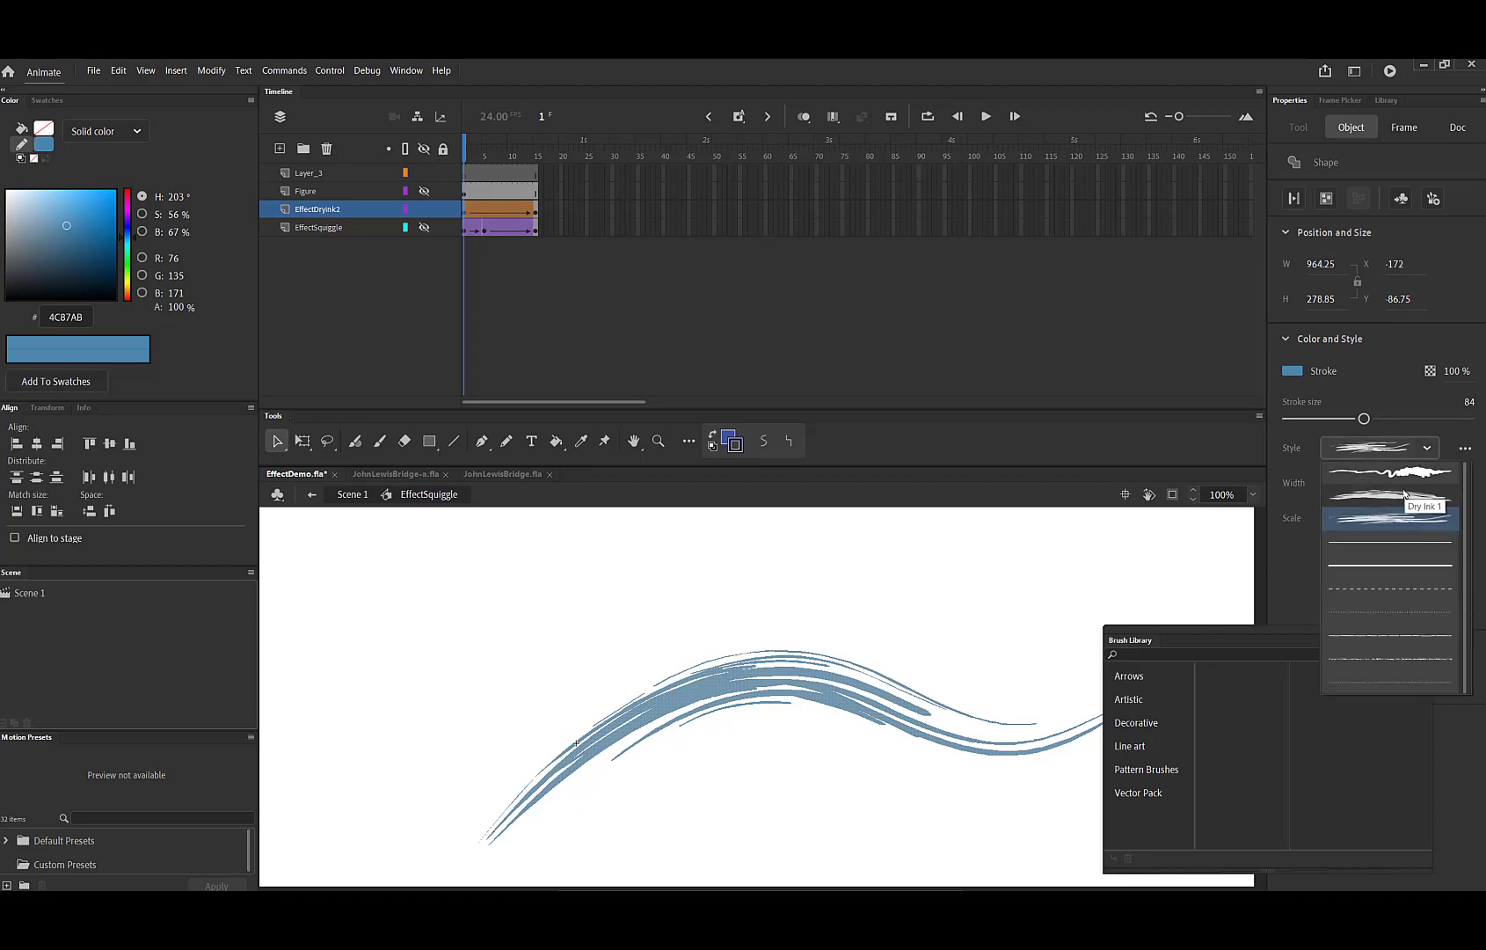
{"action": "left_click", "coordinate": [1412, 473]}
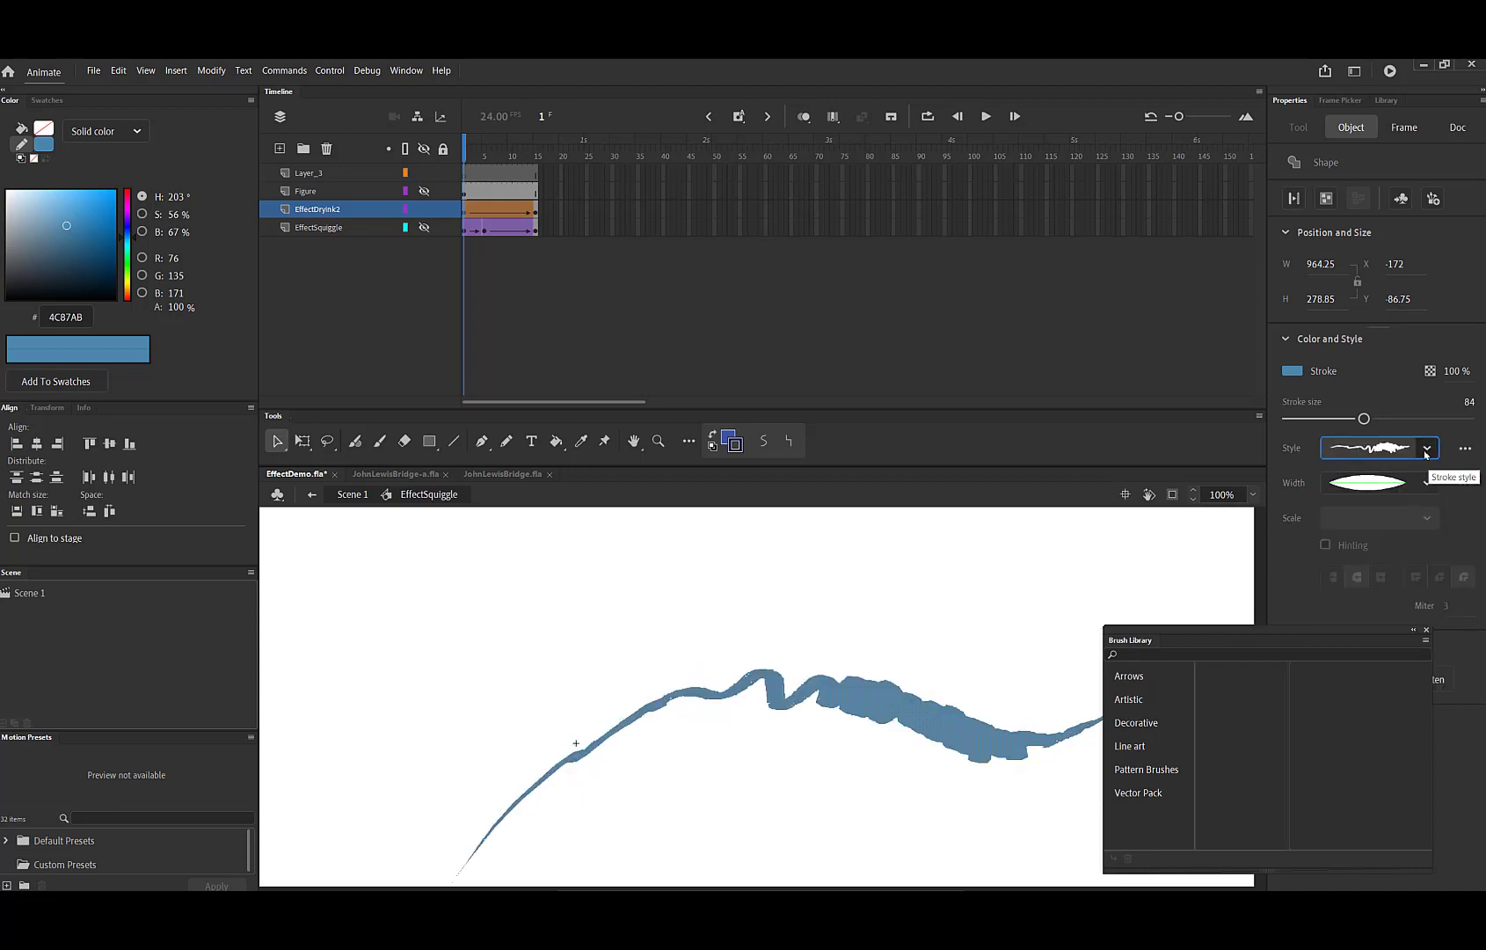
{"action": "left_click", "coordinate": [1428, 448]}
{"action": "left_click", "coordinate": [1413, 522]}
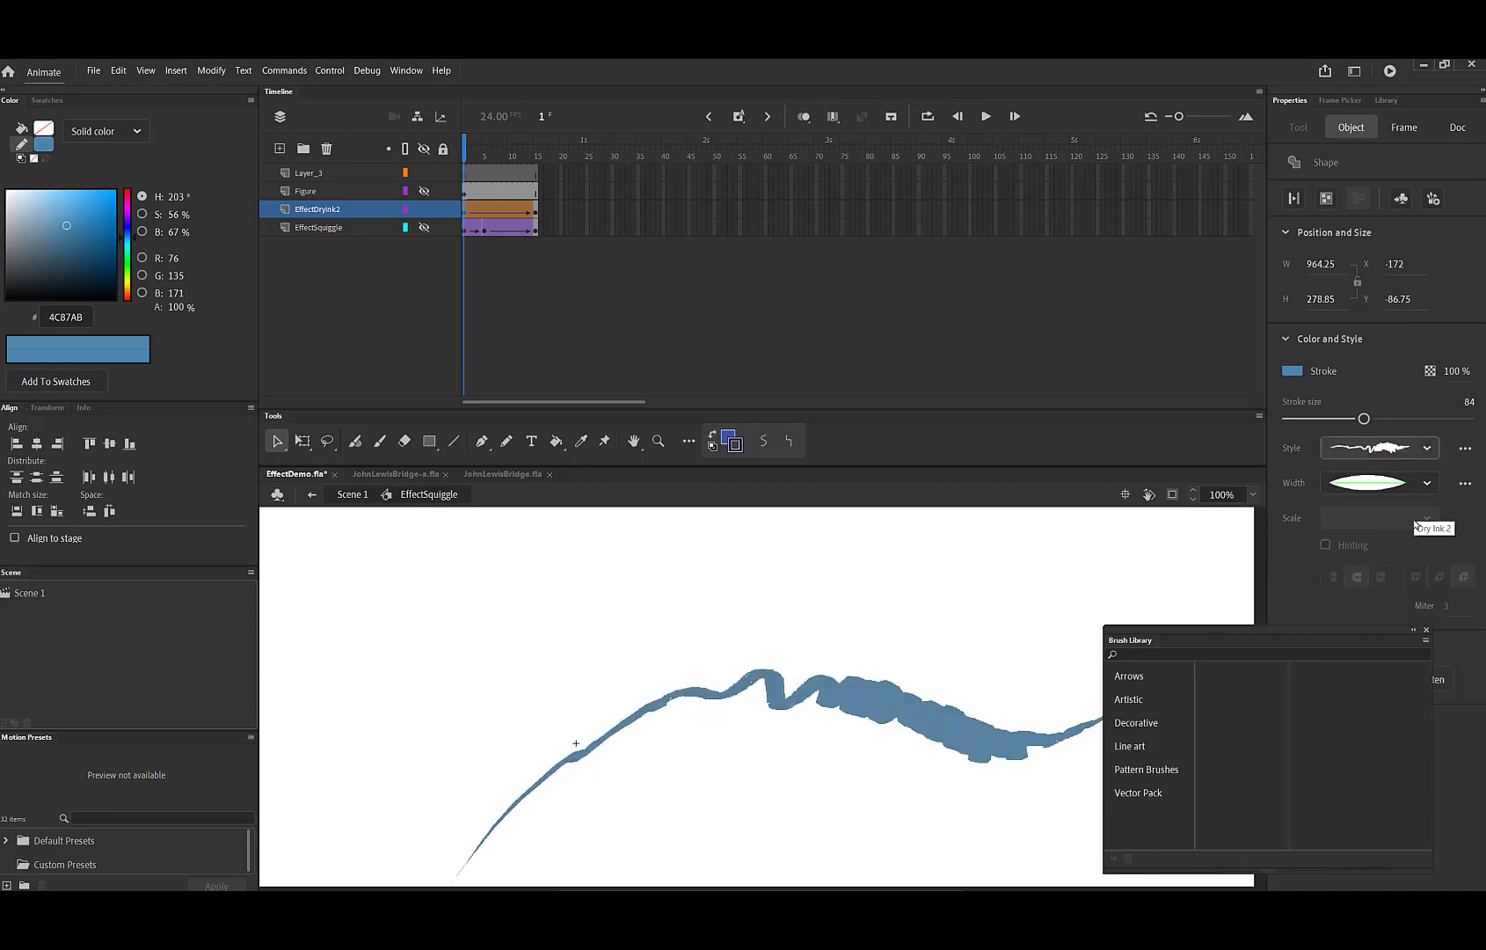
{"action": "left_click", "coordinate": [1428, 449]}
{"action": "left_click", "coordinate": [1411, 545]}
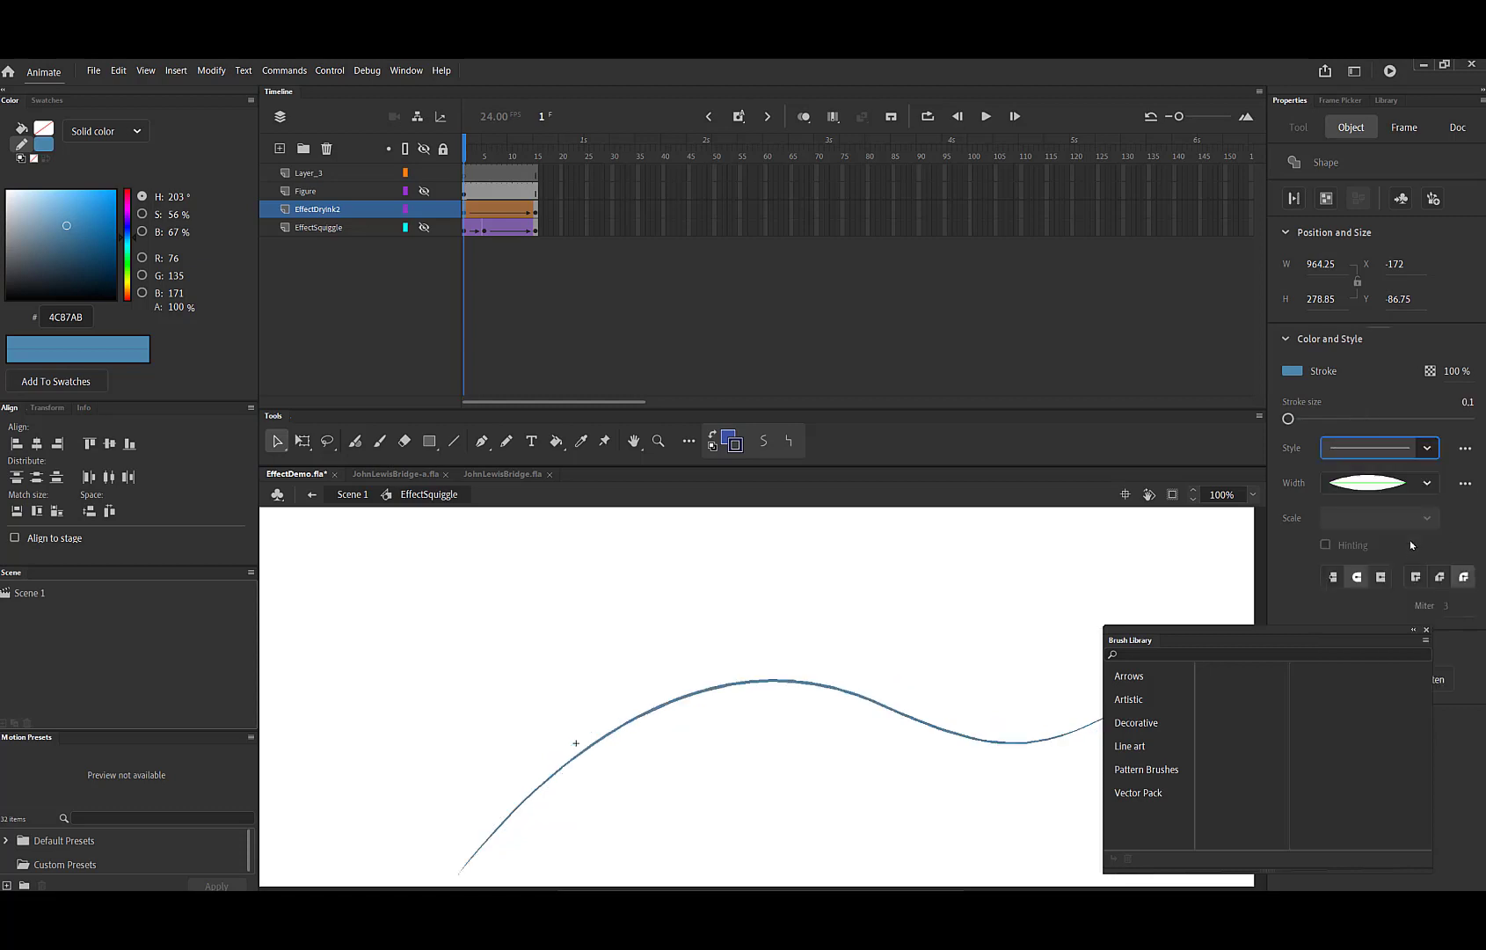
{"action": "left_click", "coordinate": [1427, 448]}
{"action": "left_click", "coordinate": [1414, 640]}
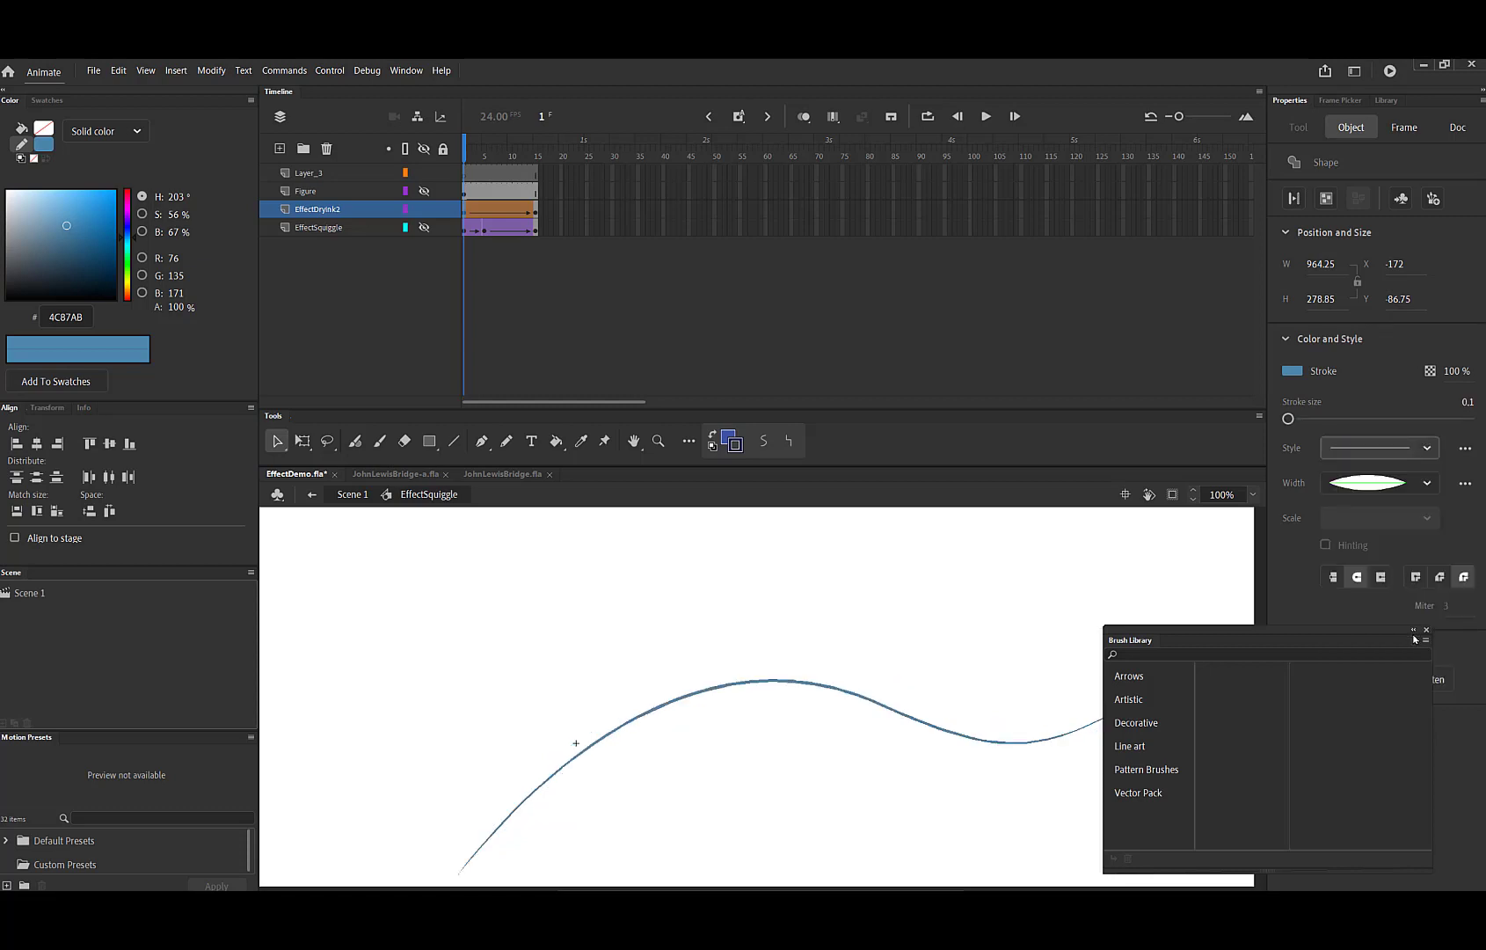
{"action": "left_click", "coordinate": [1427, 449]}
{"action": "left_click", "coordinate": [1414, 477]}
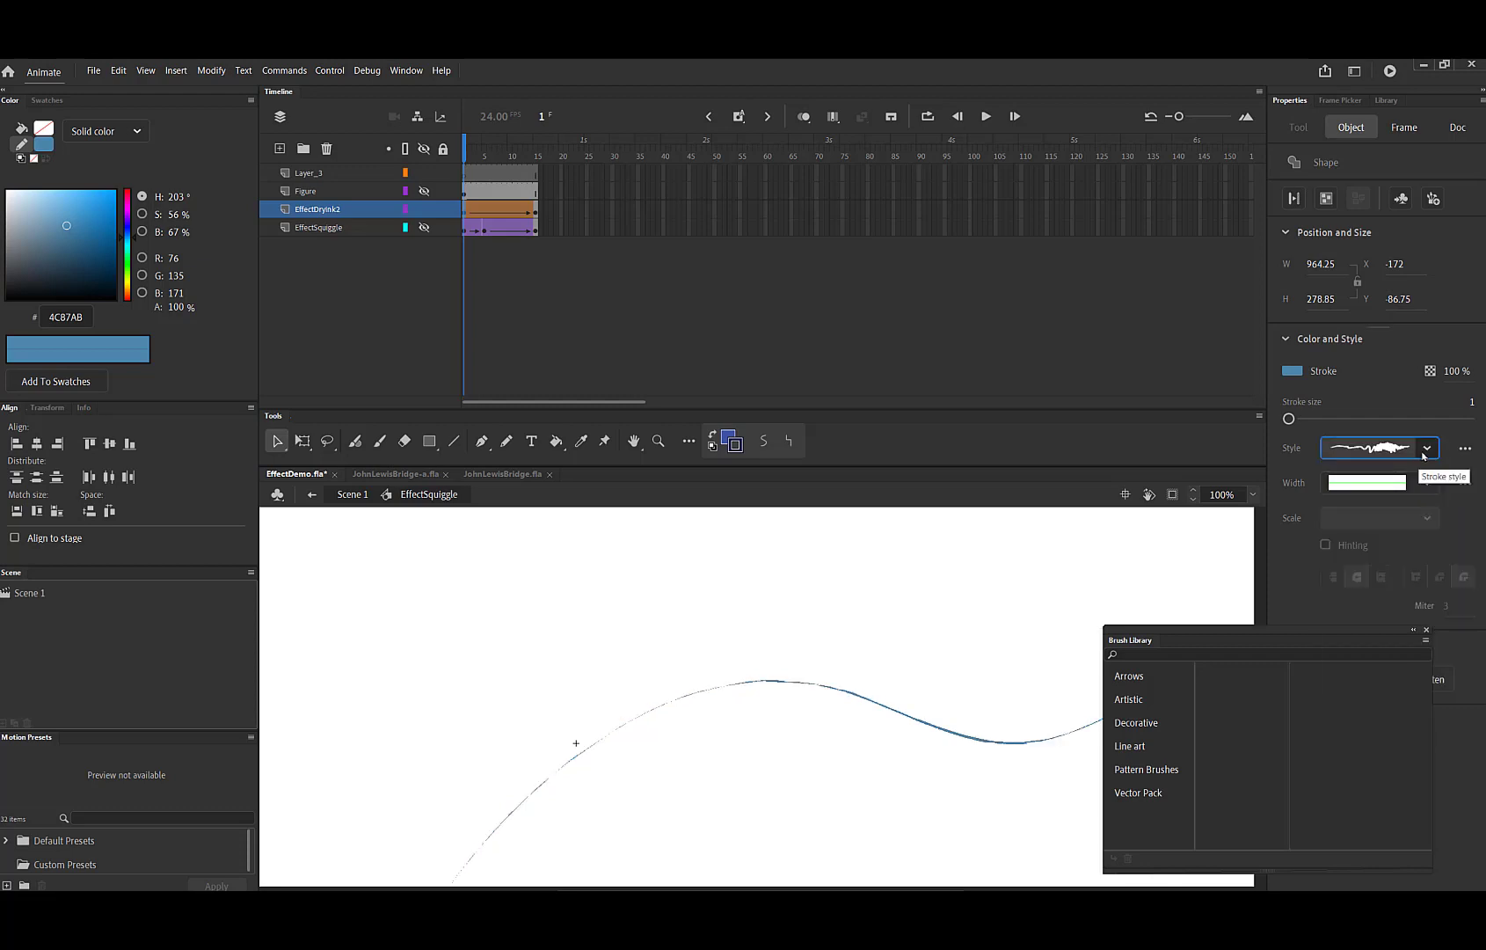
{"action": "left_click_drag", "start_coordinate": [1289, 419], "coordinate": [1336, 419]}
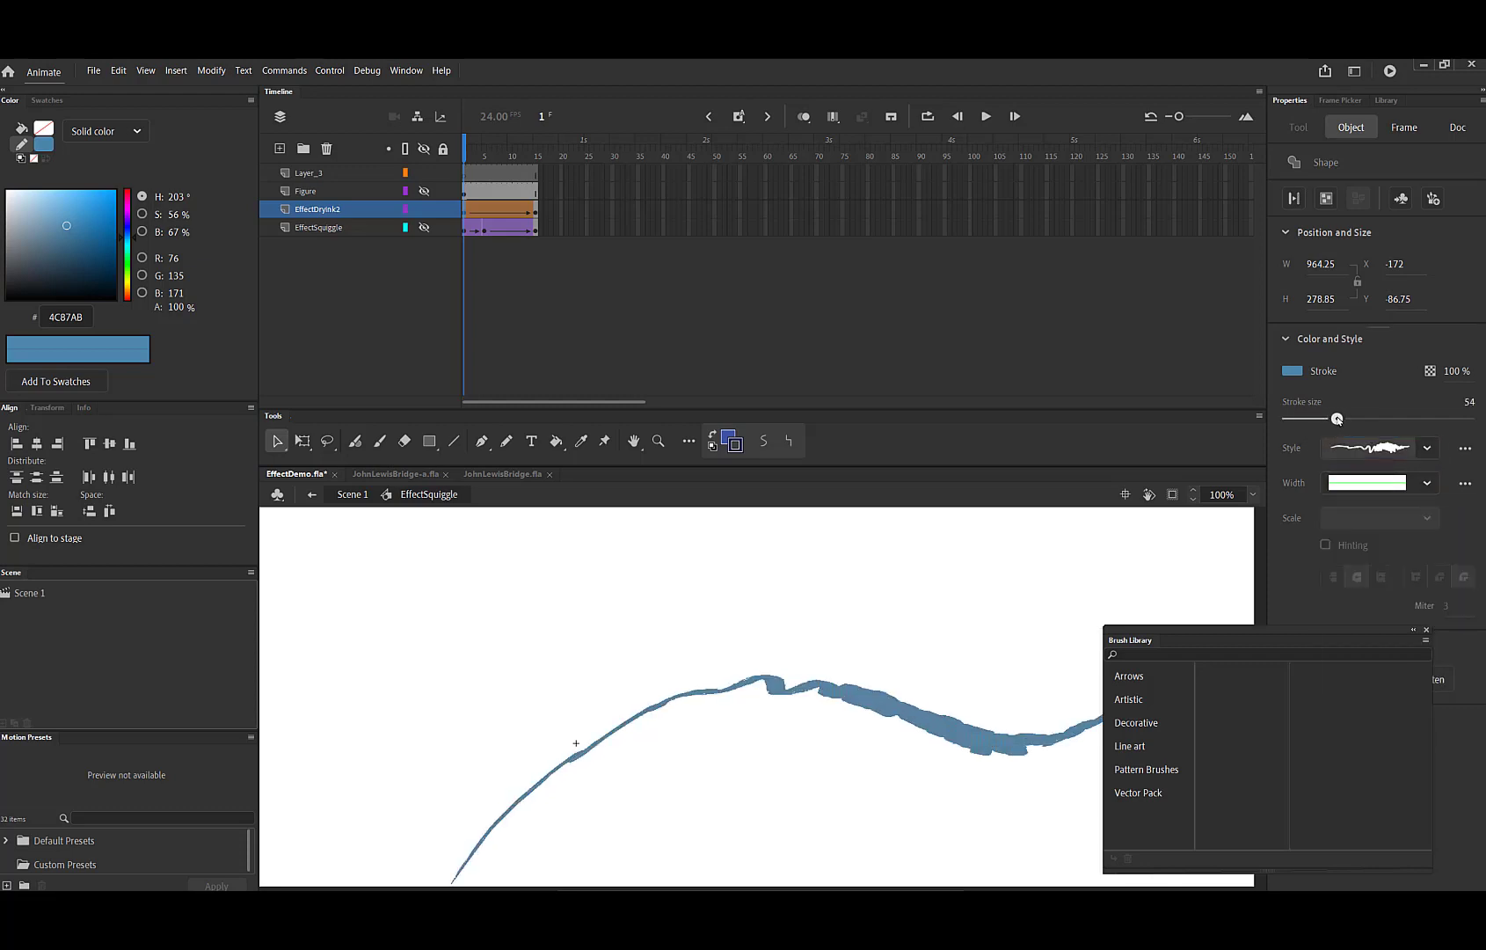
Apply the Dry Ink 1 style to the stroke and increase its stroke size to 108.
{"action": "left_click", "coordinate": [1427, 448]}
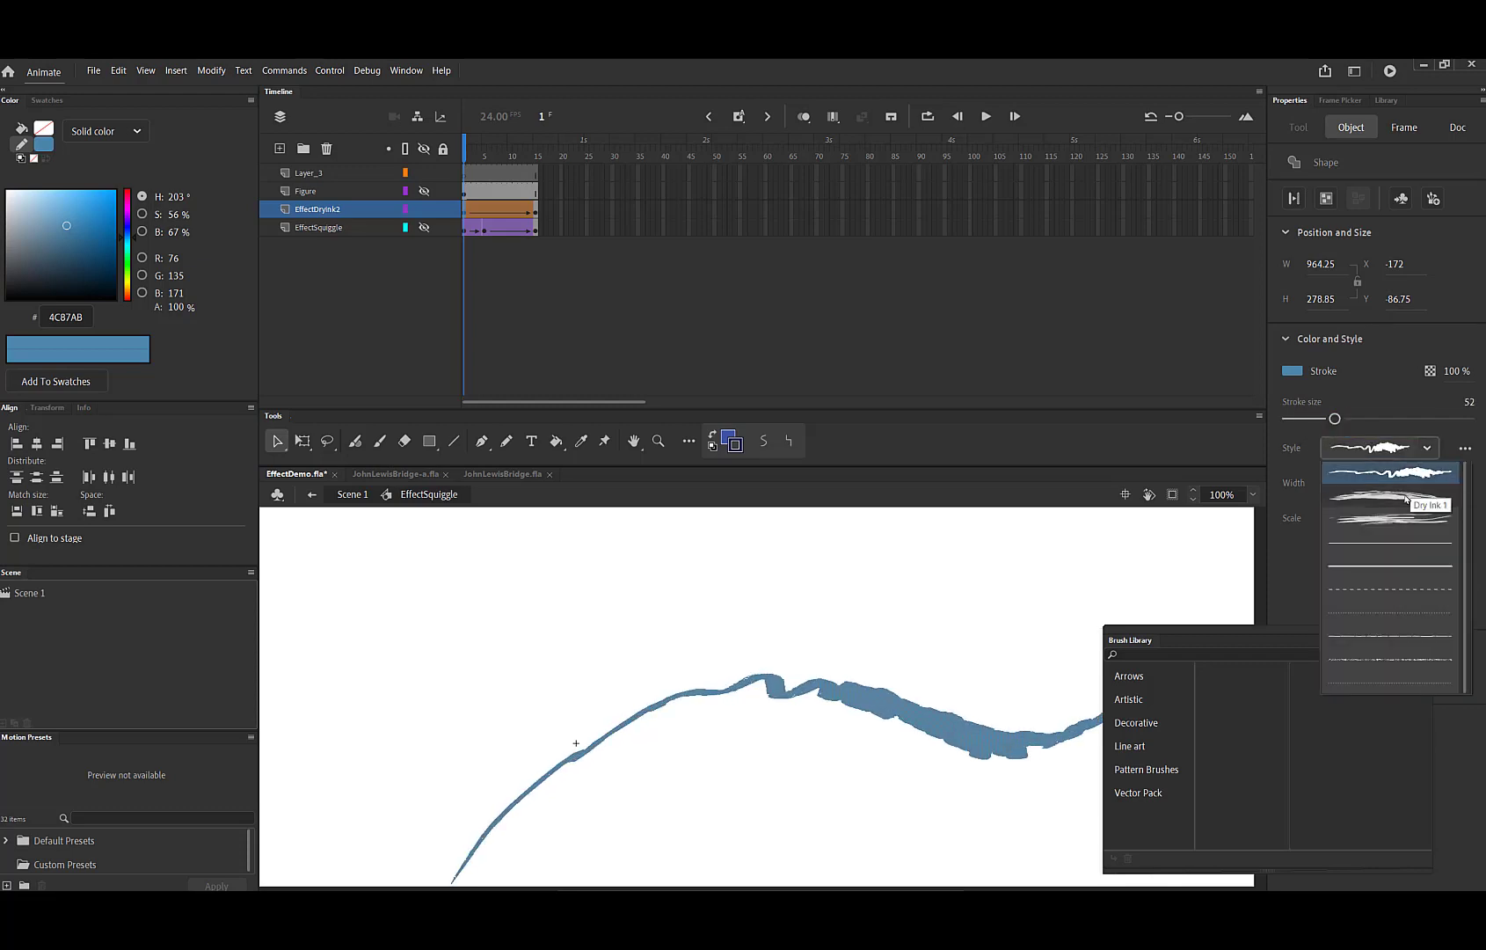
{"action": "left_click", "coordinate": [1398, 473]}
{"action": "left_click", "coordinate": [1335, 419]}
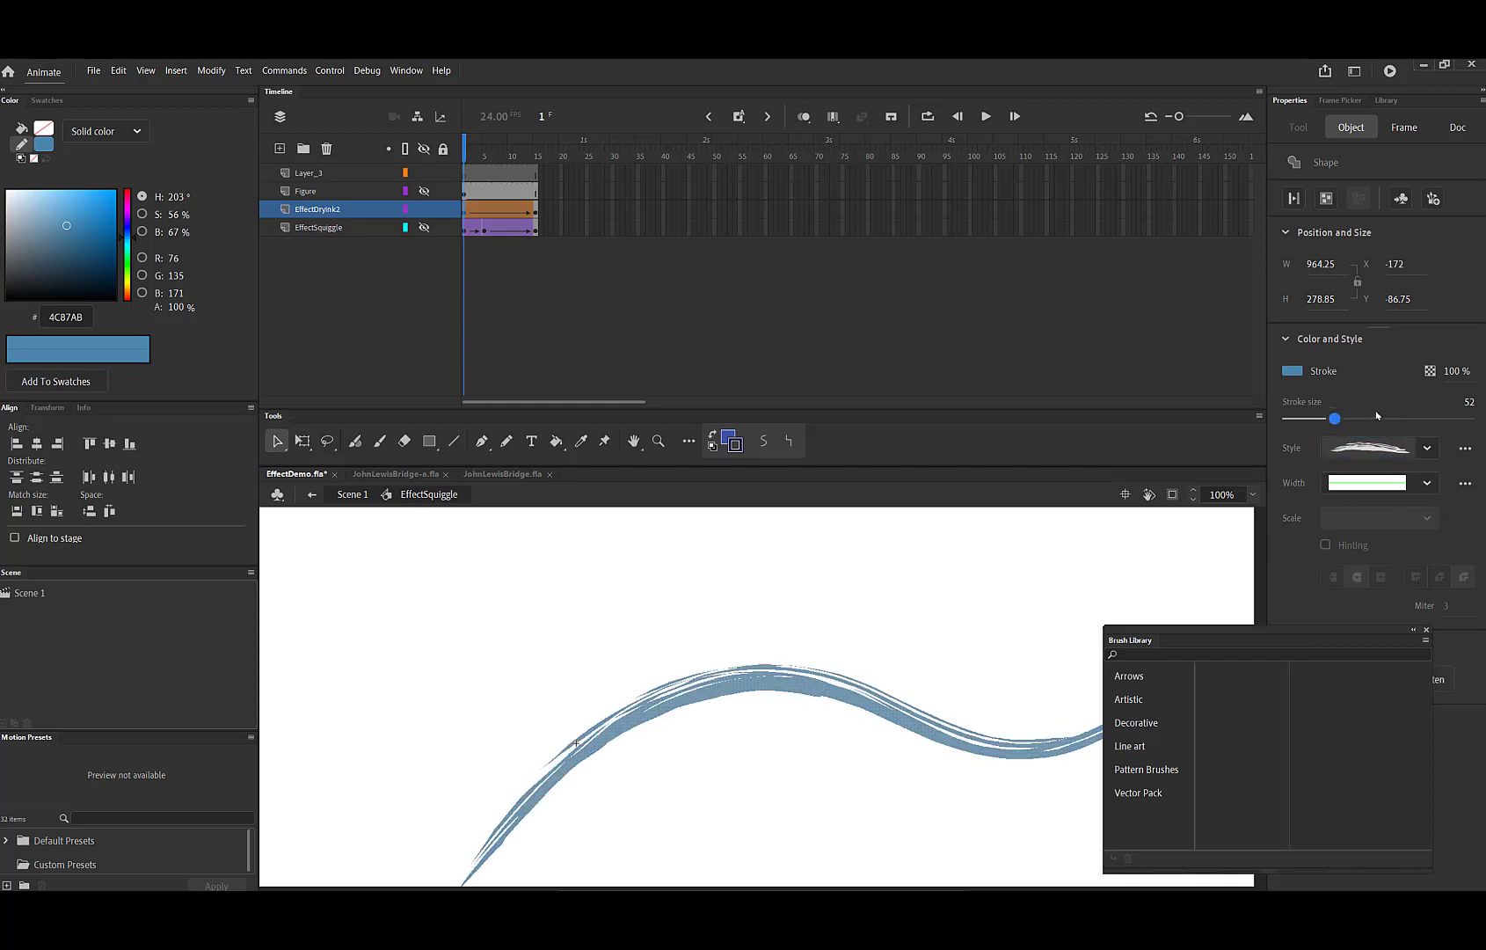
{"action": "mouse_move", "coordinate": [1335, 419]}
{"action": "left_mouse_down"}
{"action": "mouse_move", "coordinate": [1412, 419]}
{"action": "mouse_move", "coordinate": [1386, 418]}
{"action": "left_mouse_up"}
Try the width profile that tapers at both ends on the dry-ink stroke, and switch it back to the uniform profile.
{"action": "left_click", "coordinate": [1427, 483]}
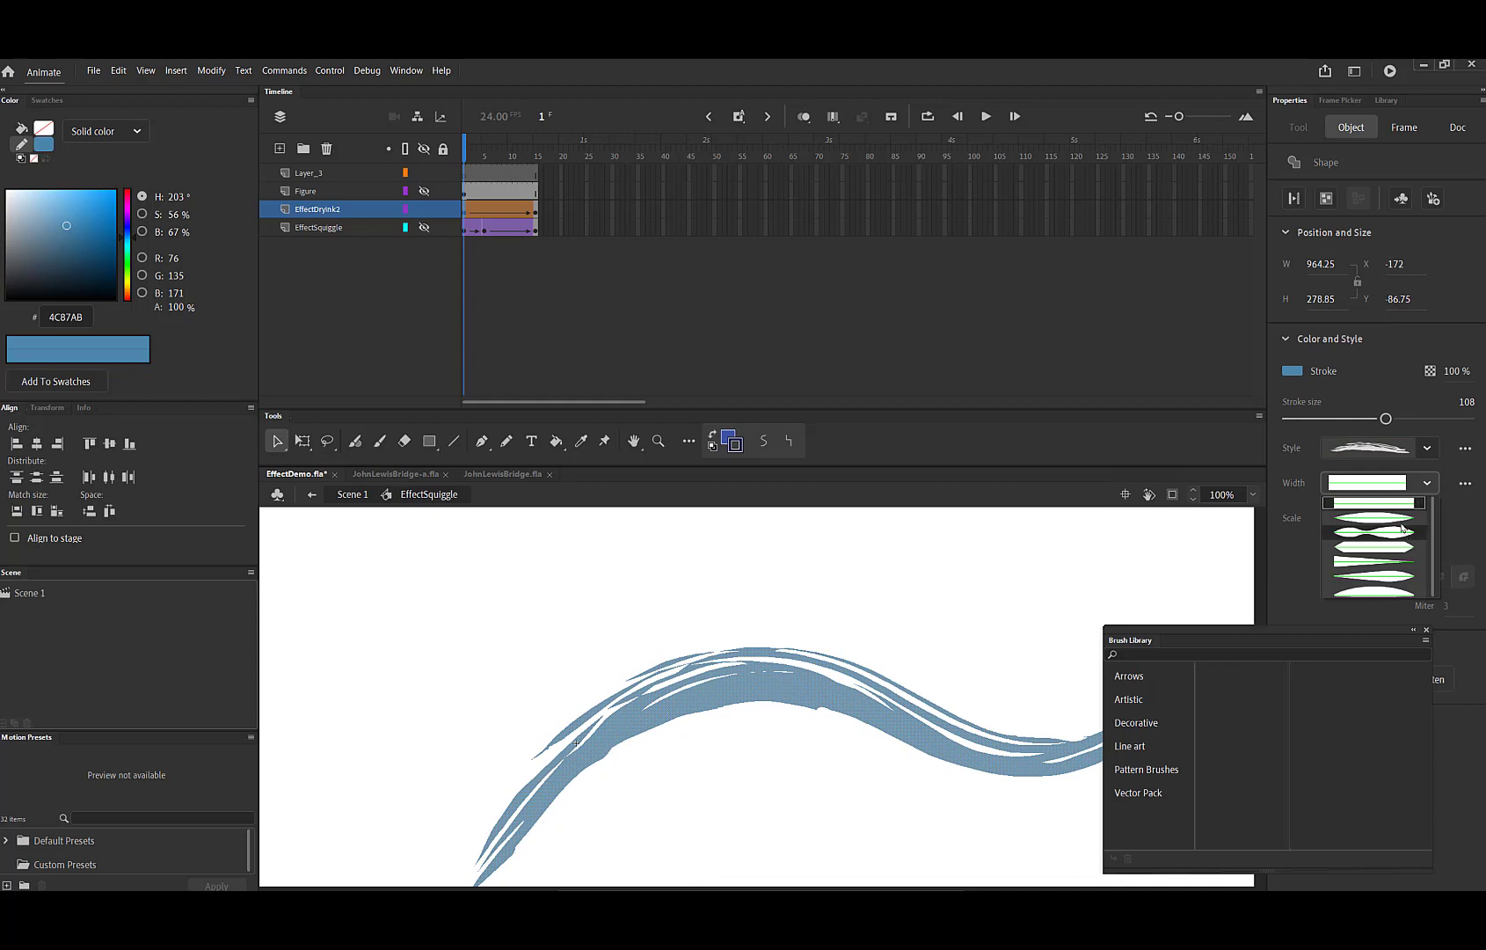
{"action": "left_click", "coordinate": [1390, 519]}
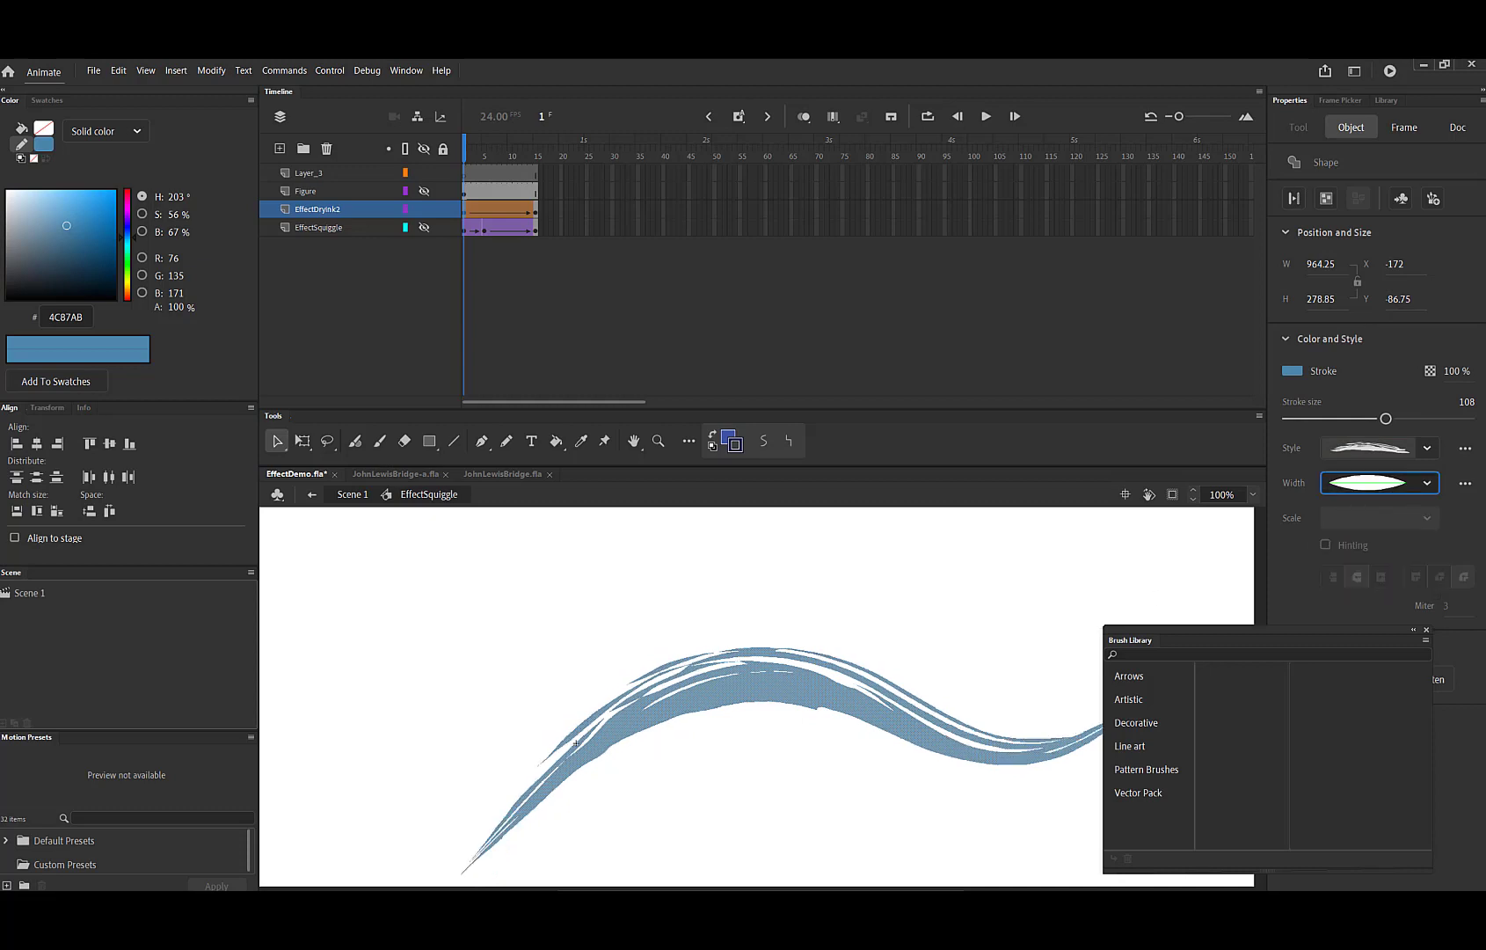
{"action": "mouse_move", "coordinate": [1219, 637]}
{"action": "left_mouse_down"}
{"action": "mouse_move", "coordinate": [1288, 672]}
{"action": "mouse_move", "coordinate": [1297, 660]}
{"action": "left_mouse_up"}
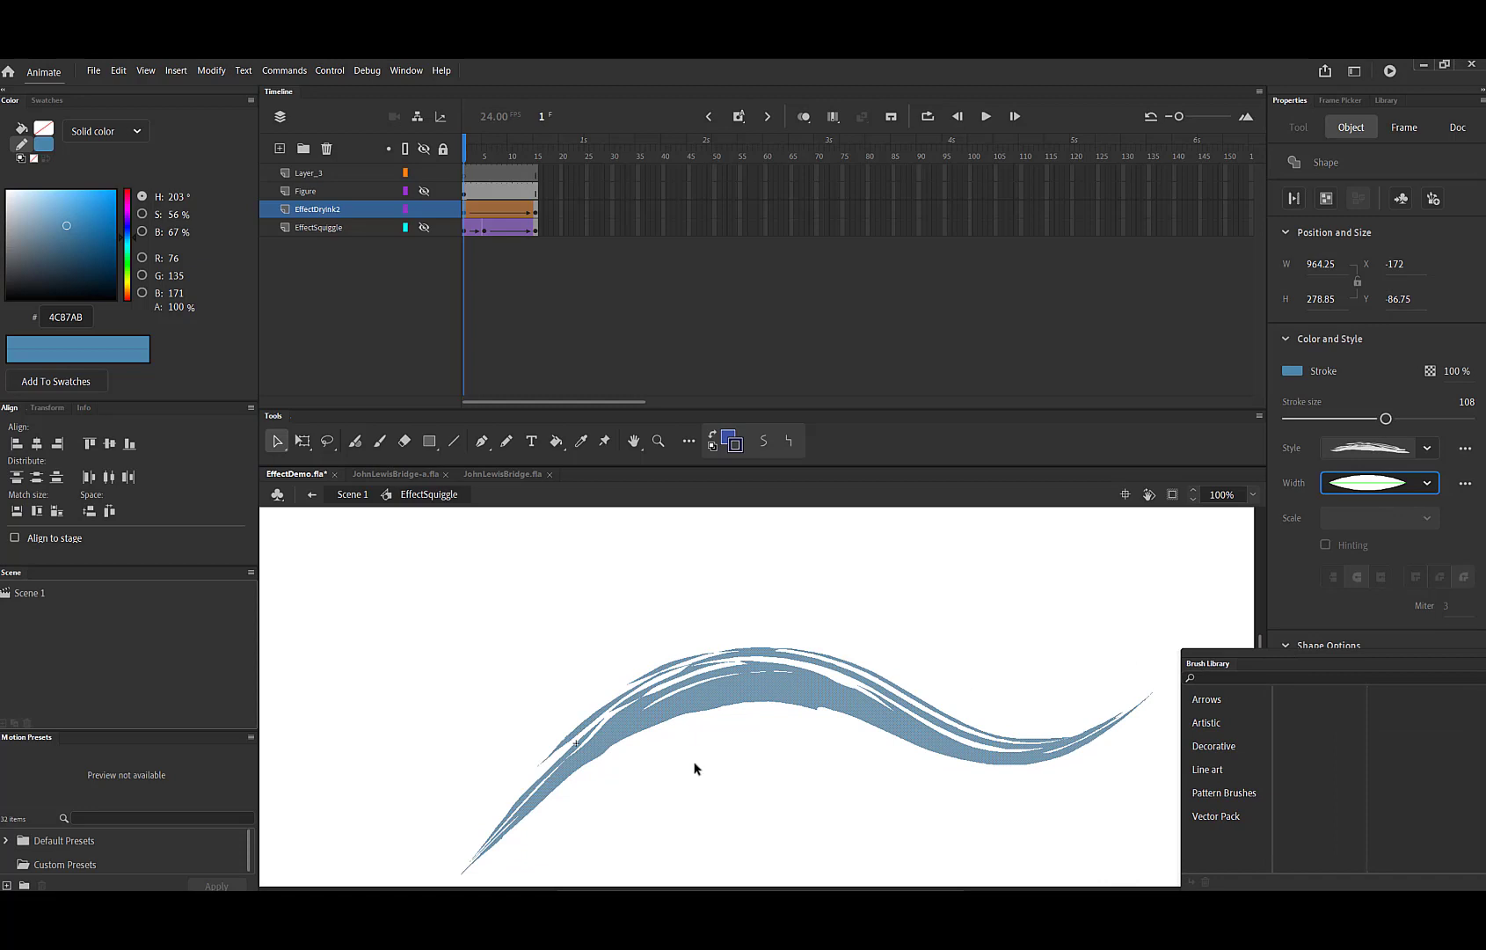
{"action": "left_click", "coordinate": [1427, 483]}
{"action": "left_click", "coordinate": [1401, 508]}
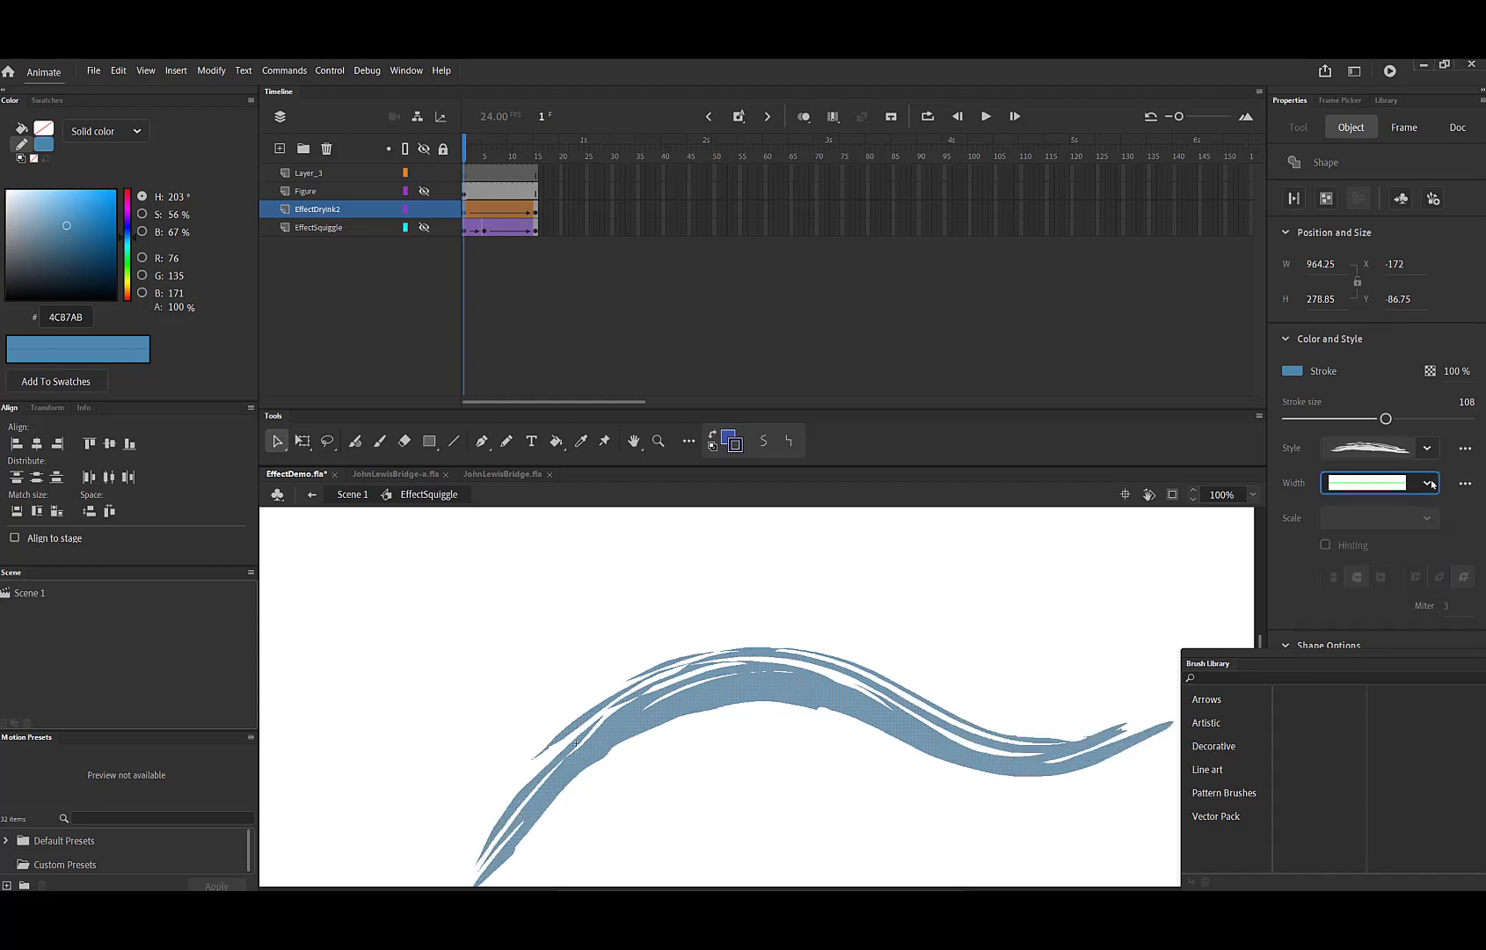
Apply the width profile that narrows from a wide start to a point, and set the stroke size to 142.
{"action": "left_click", "coordinate": [1427, 483]}
{"action": "key", "text": "Escape"}
{"action": "left_click", "coordinate": [1426, 483]}
{"action": "left_click", "coordinate": [1364, 561]}
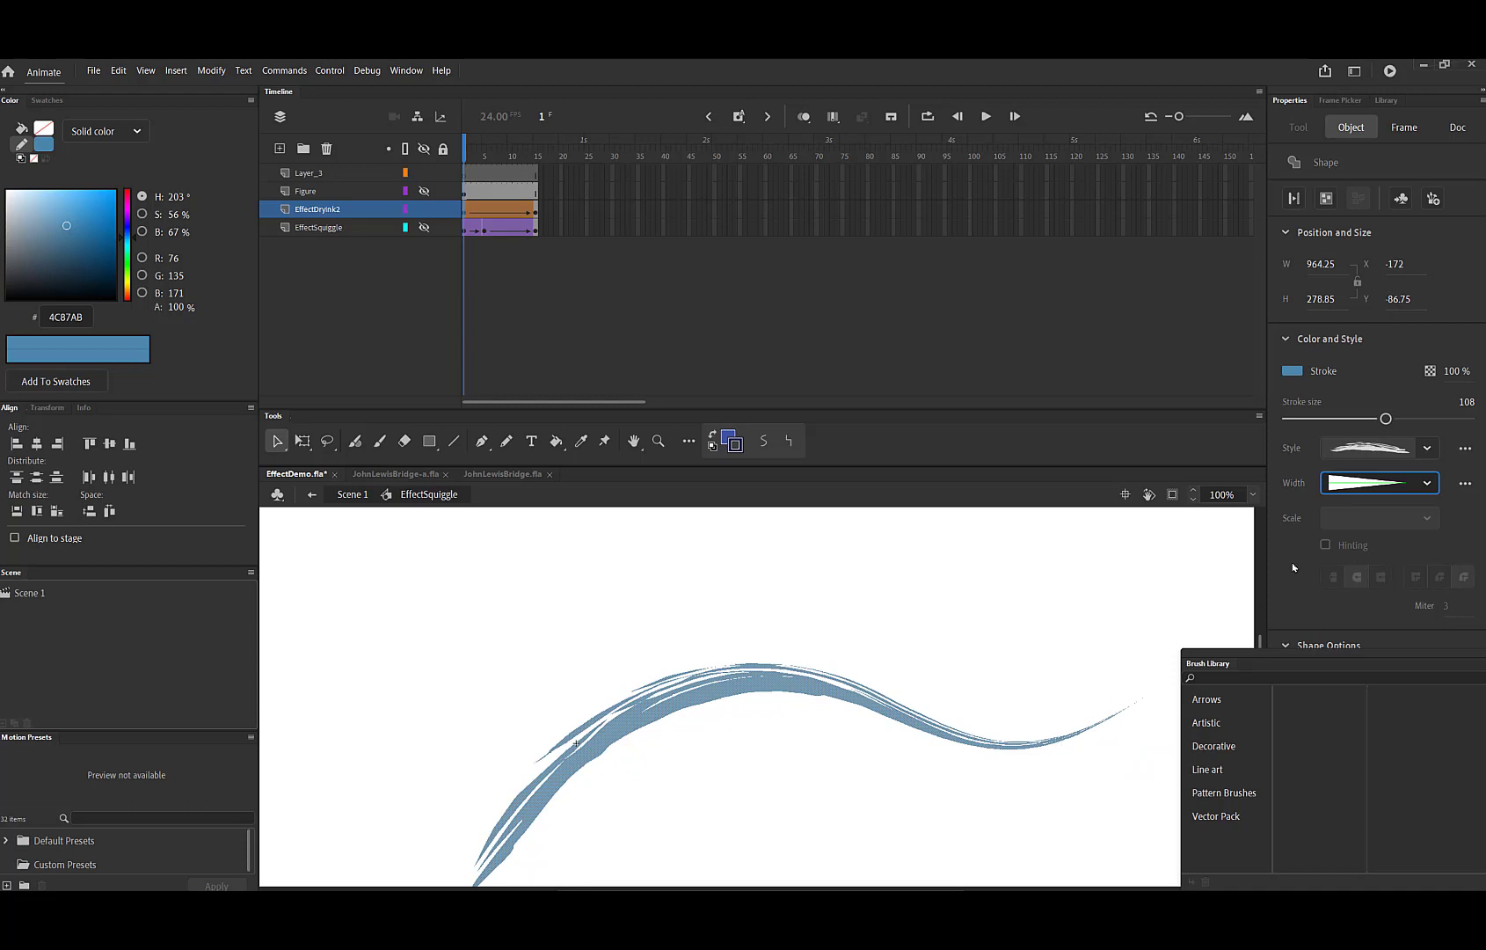
{"action": "mouse_move", "coordinate": [1393, 426]}
{"action": "left_mouse_down"}
{"action": "mouse_move", "coordinate": [1449, 418]}
{"action": "mouse_move", "coordinate": [1387, 418]}
{"action": "mouse_move", "coordinate": [1430, 417]}
{"action": "left_mouse_up"}
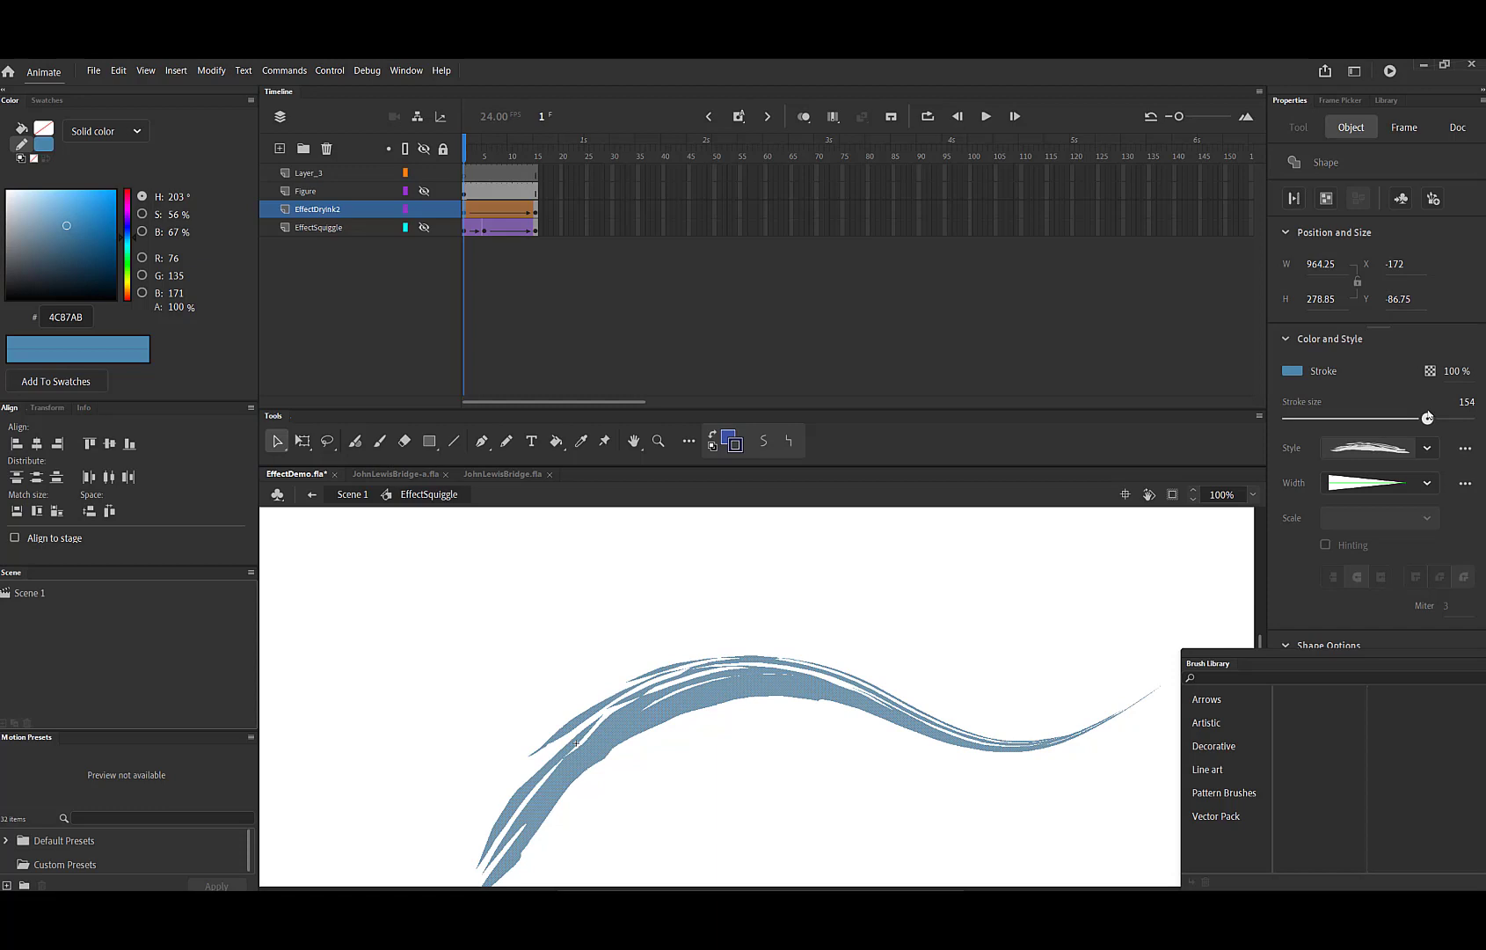
{"action": "mouse_move", "coordinate": [1426, 418]}
{"action": "left_mouse_down"}
{"action": "mouse_move", "coordinate": [1311, 419]}
{"action": "mouse_move", "coordinate": [1416, 418]}
{"action": "left_mouse_up"}
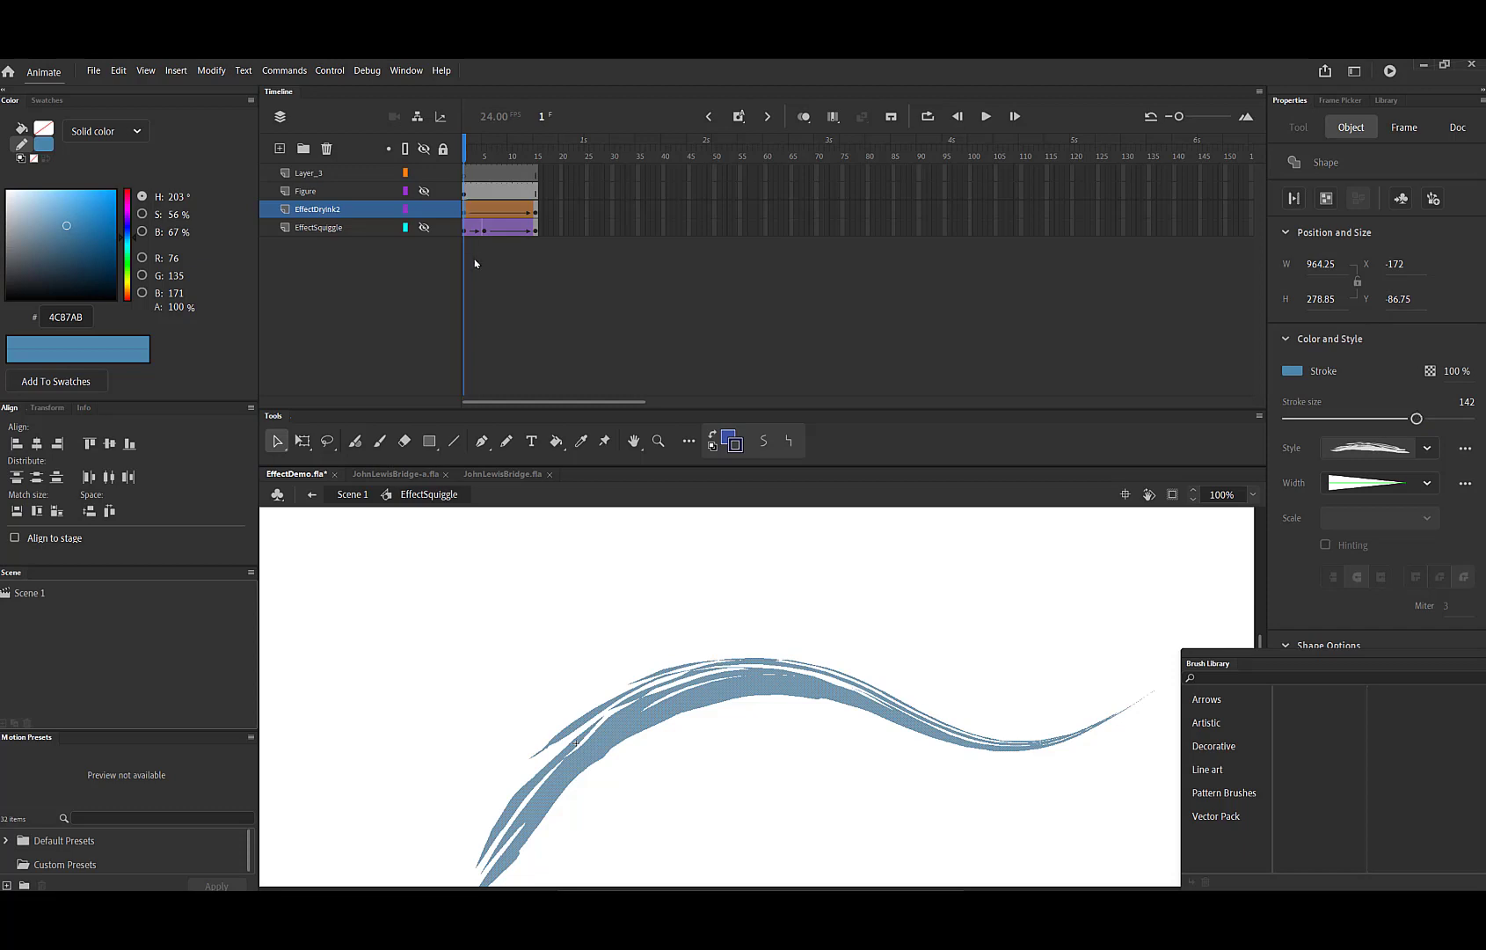
Hide the EffectDryInk2 layer and activate the Pencil tool on the first frame of Layer_3.
{"action": "left_click", "coordinate": [439, 216]}
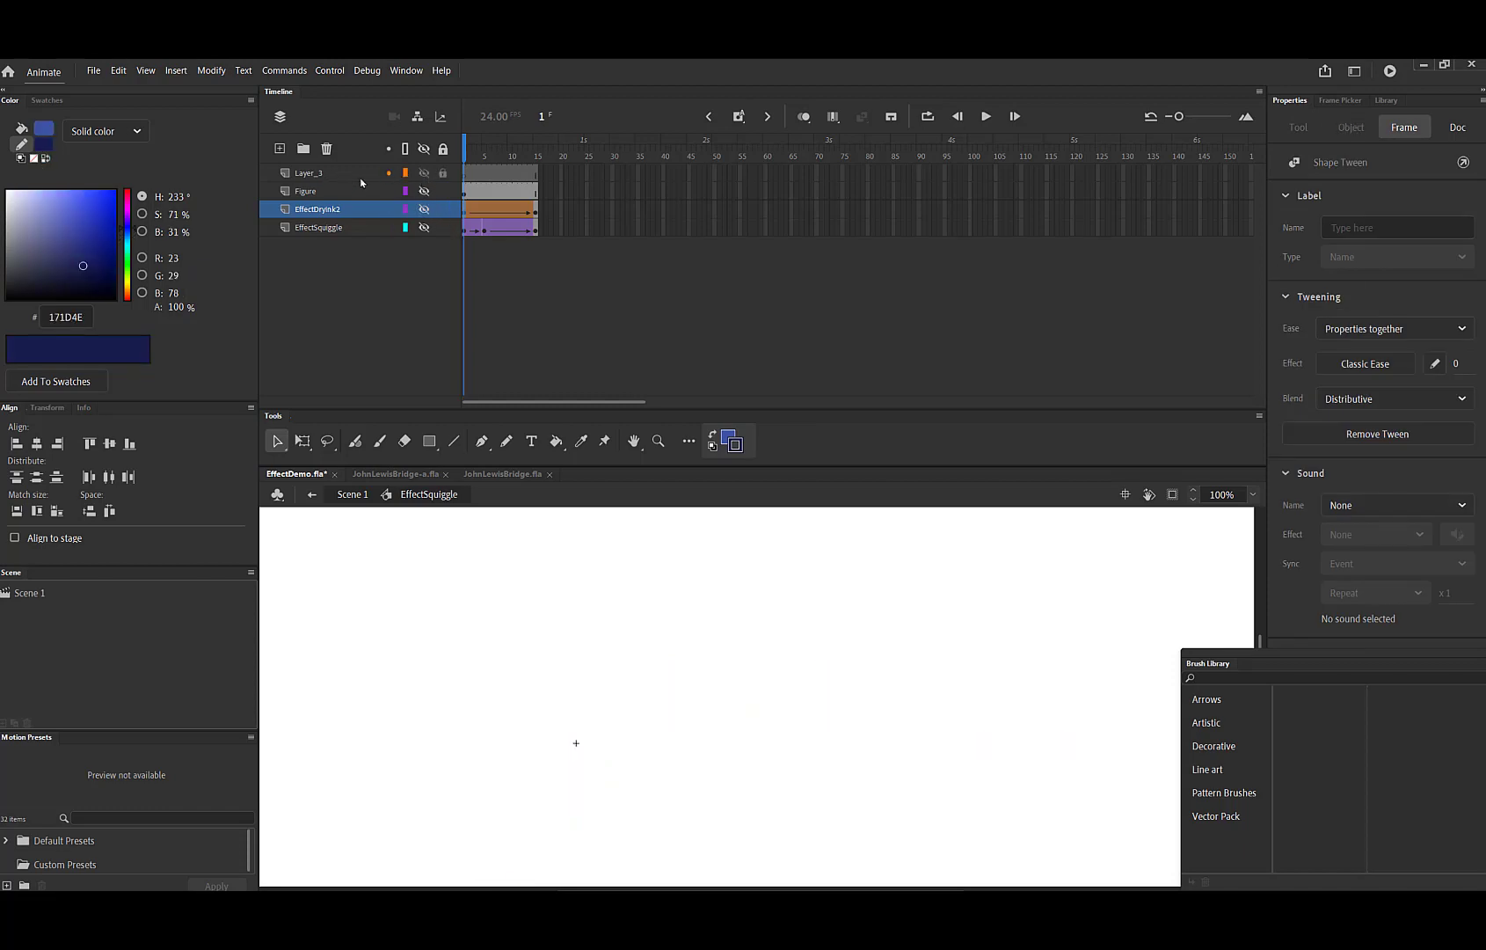
{"action": "left_click", "coordinate": [469, 174]}
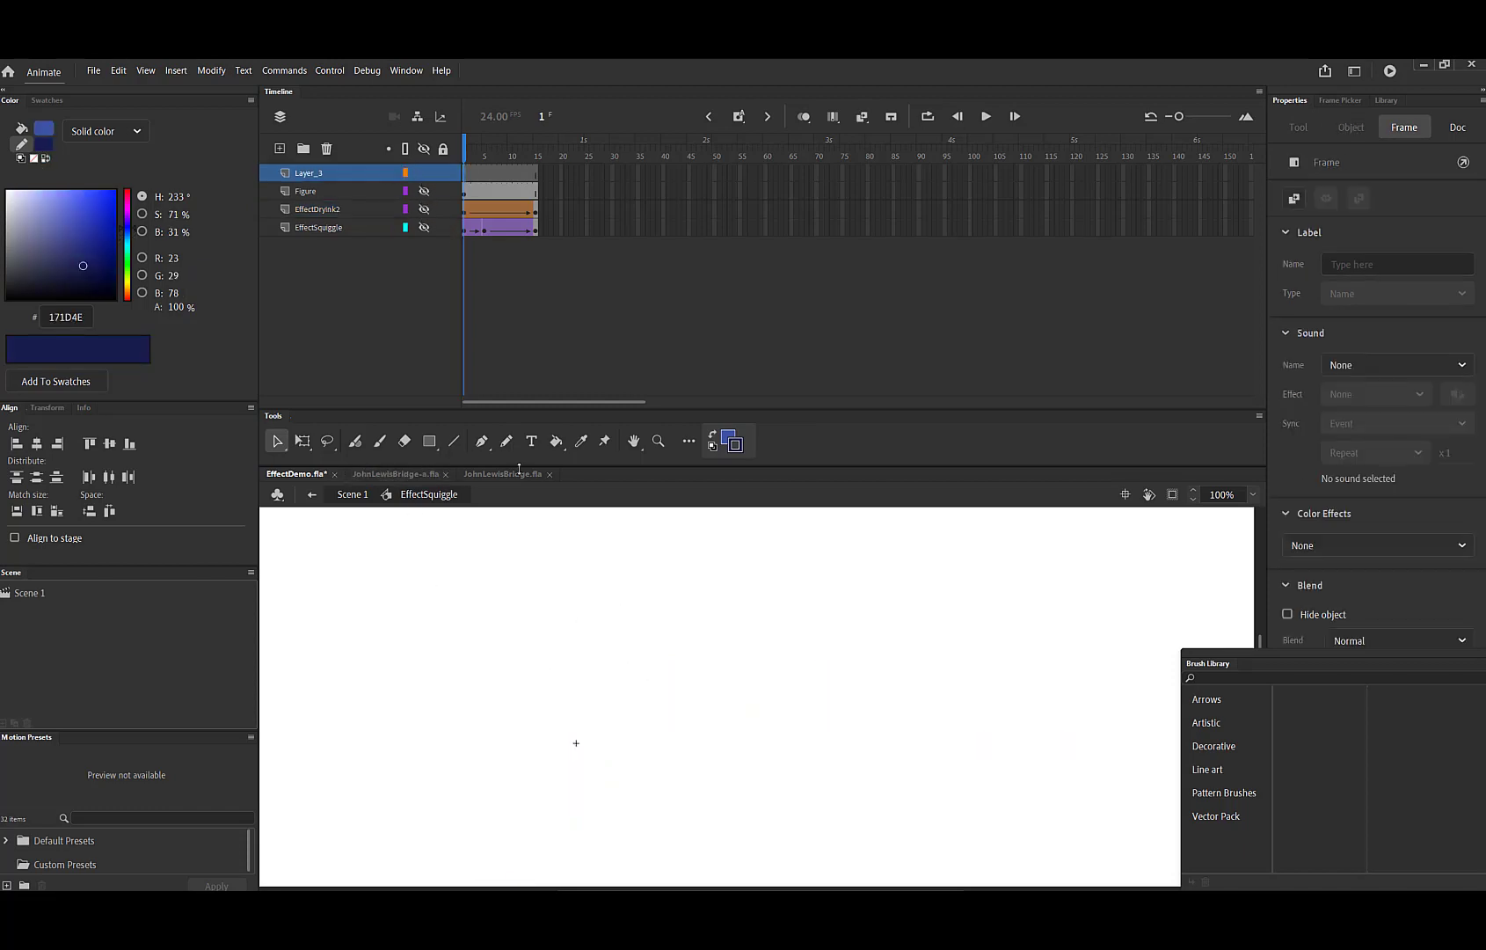
{"action": "left_click", "coordinate": [506, 440]}
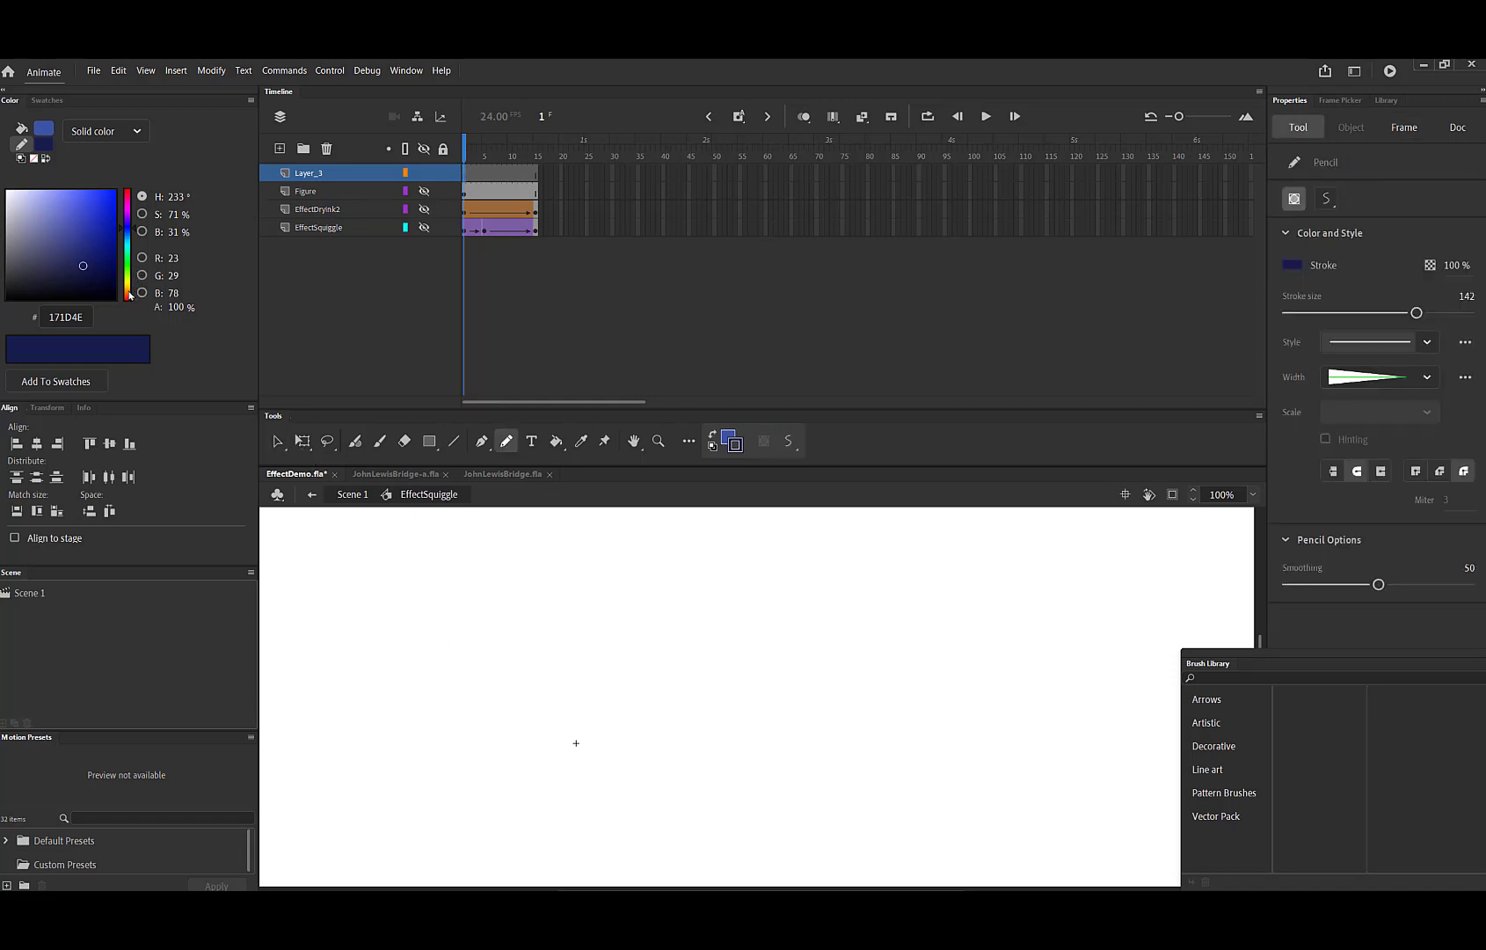
Set the Pencil's stroke color to the orange-brown AE7047.
{"action": "left_click", "coordinate": [128, 295]}
{"action": "left_click", "coordinate": [91, 199]}
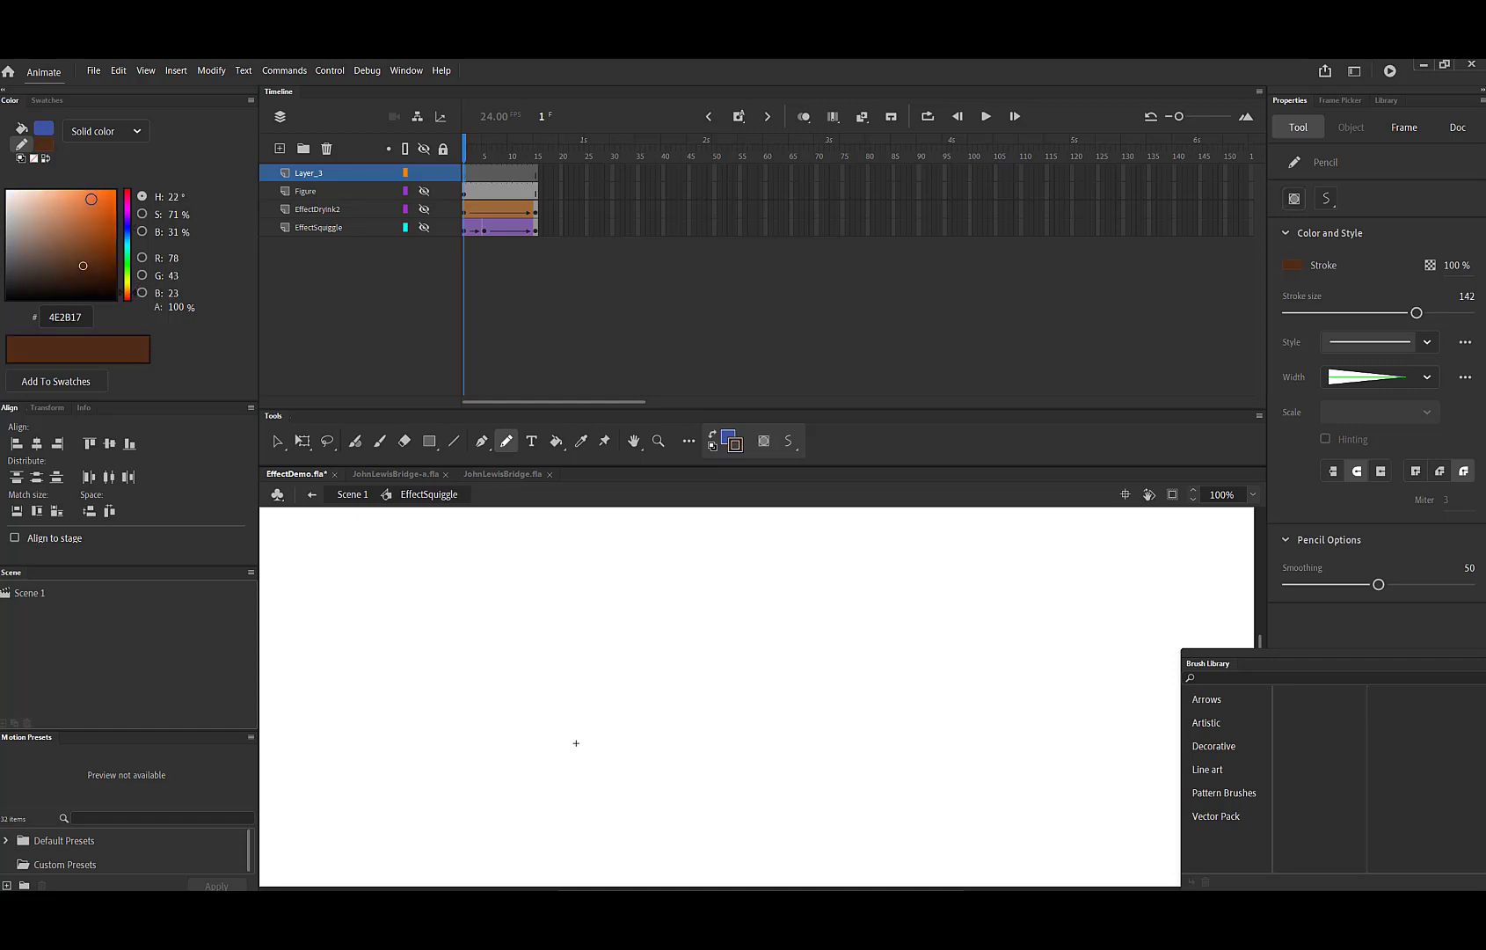
{"action": "left_click", "coordinate": [75, 204]}
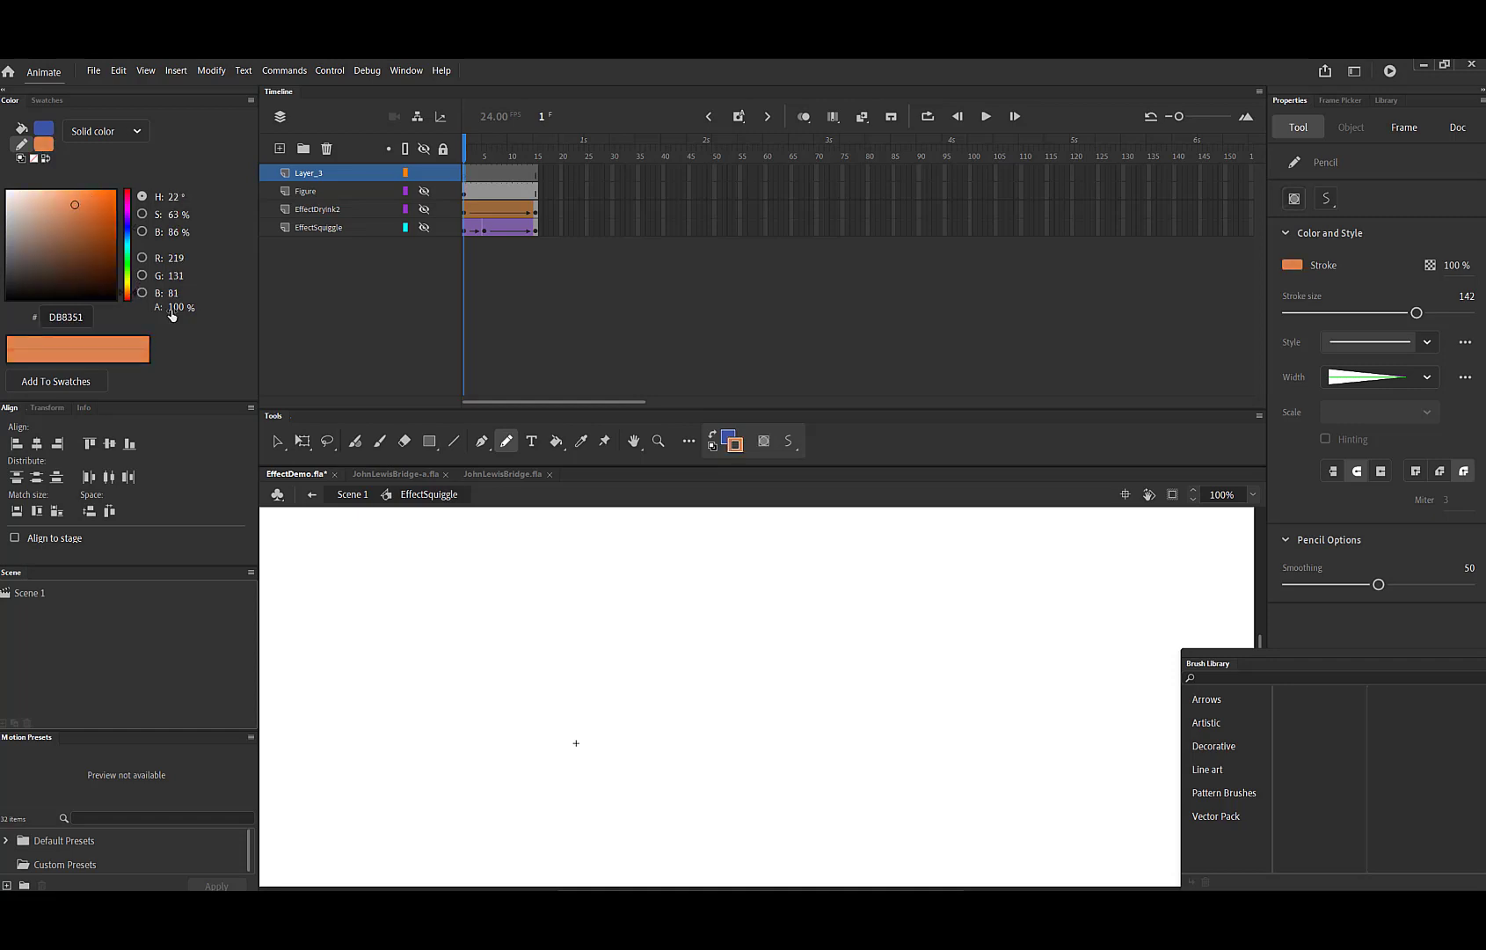
{"action": "left_click", "coordinate": [67, 207]}
{"action": "left_click", "coordinate": [51, 100]}
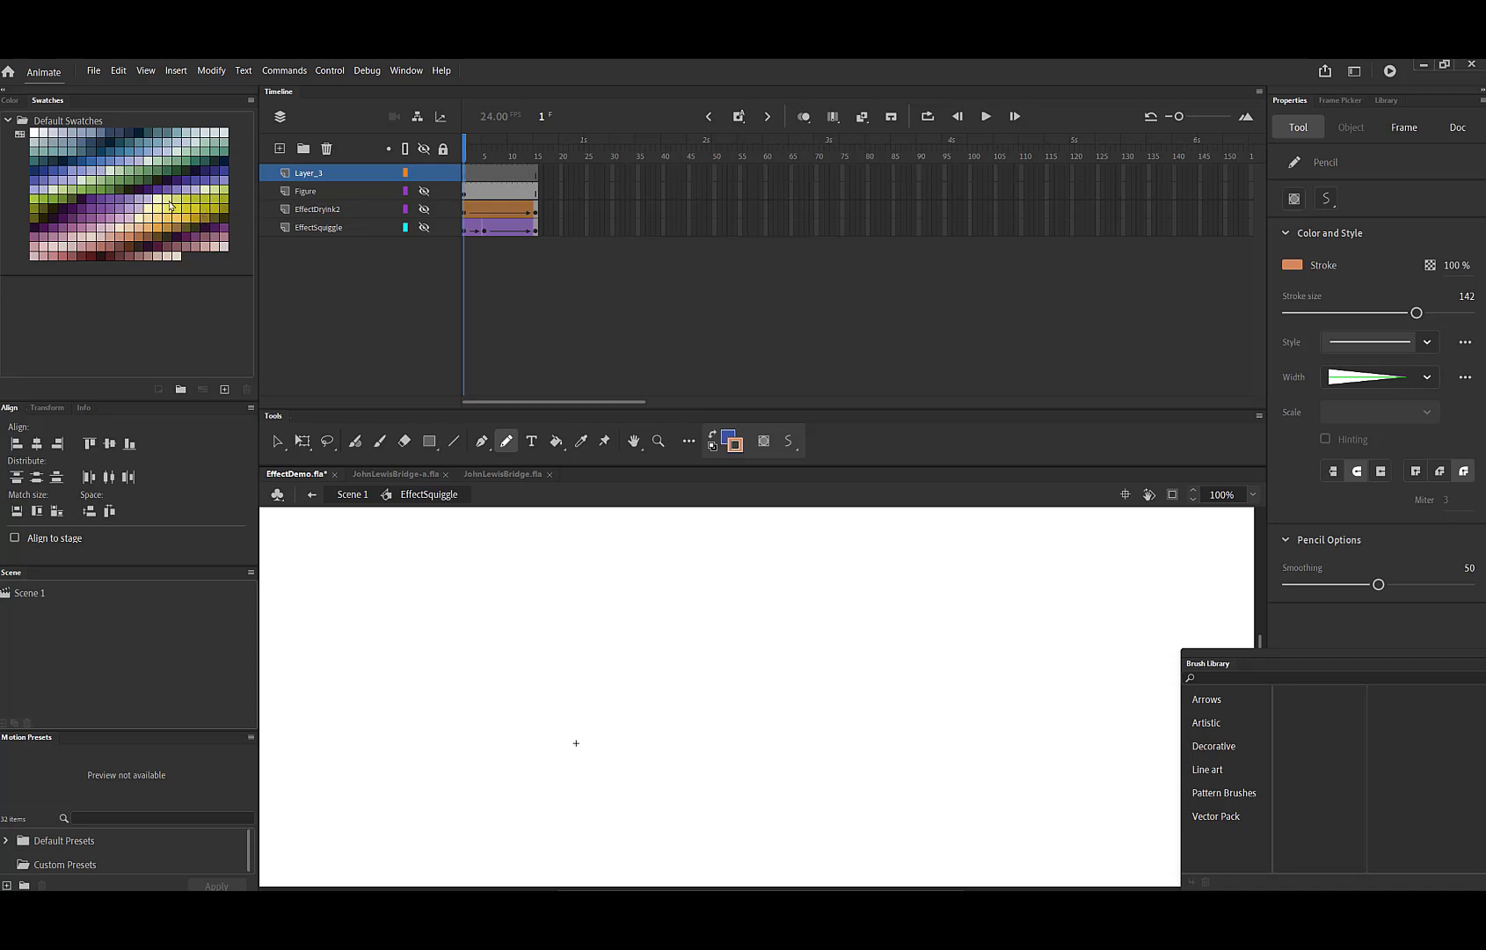
{"action": "left_click", "coordinate": [143, 238]}
{"action": "left_click", "coordinate": [9, 100]}
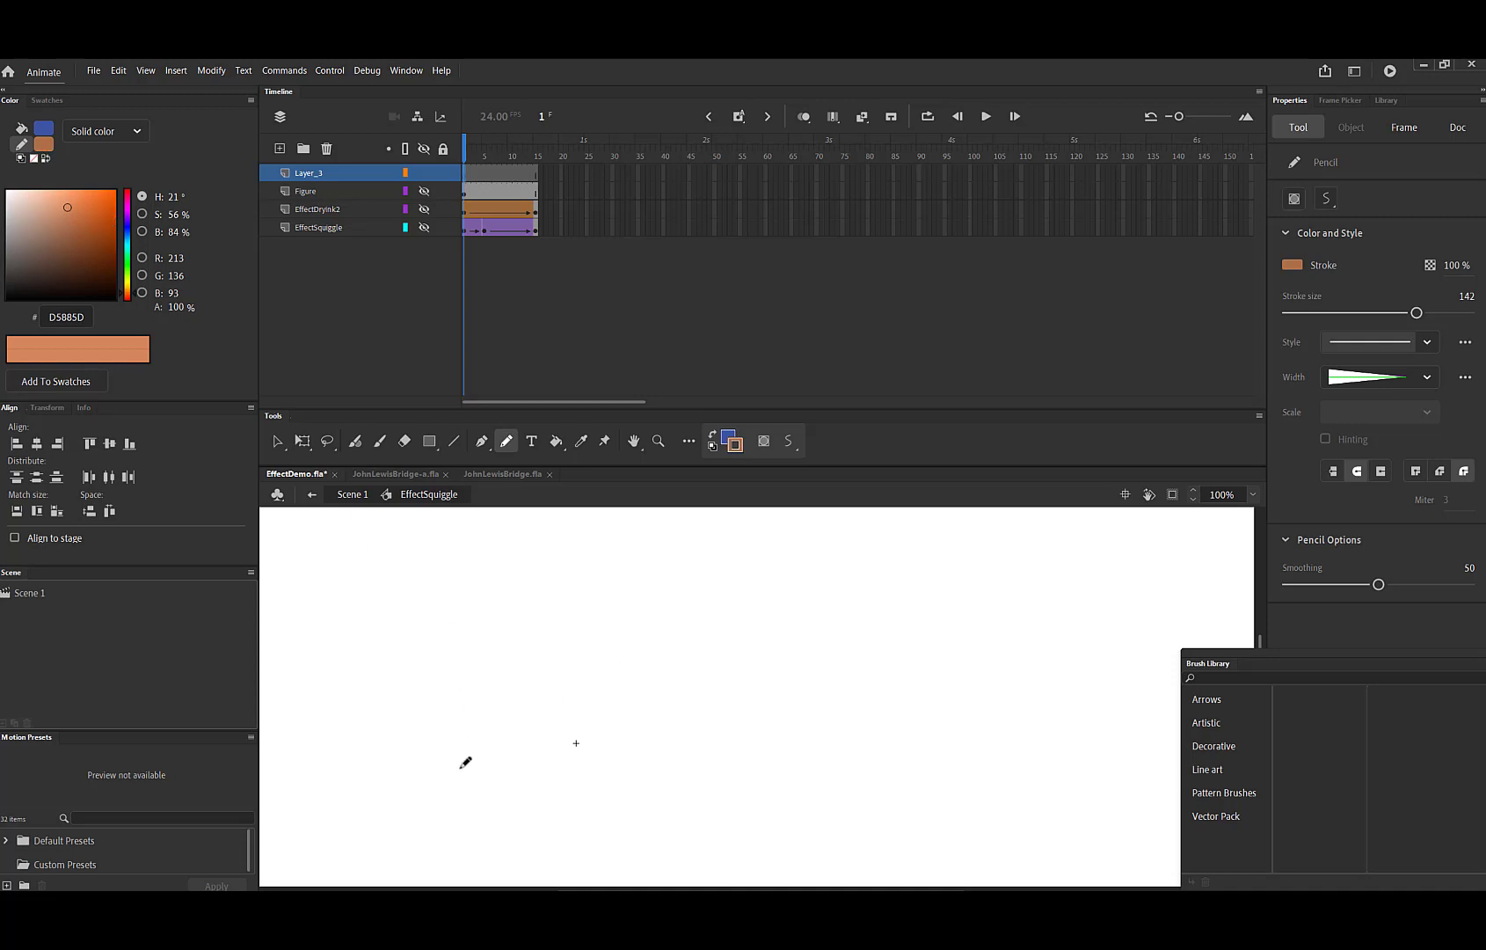
Draw a thick S-shaped stroke about 734 by 189 px across the stage on Layer_3, and select part of it to inspect its properties.
{"action": "mouse_move", "coordinate": [464, 762]}
{"action": "left_mouse_down"}
{"action": "mouse_move", "coordinate": [508, 678]}
{"action": "mouse_move", "coordinate": [660, 643]}
{"action": "mouse_move", "coordinate": [909, 690]}
{"action": "mouse_move", "coordinate": [998, 666]}
{"action": "left_mouse_up"}
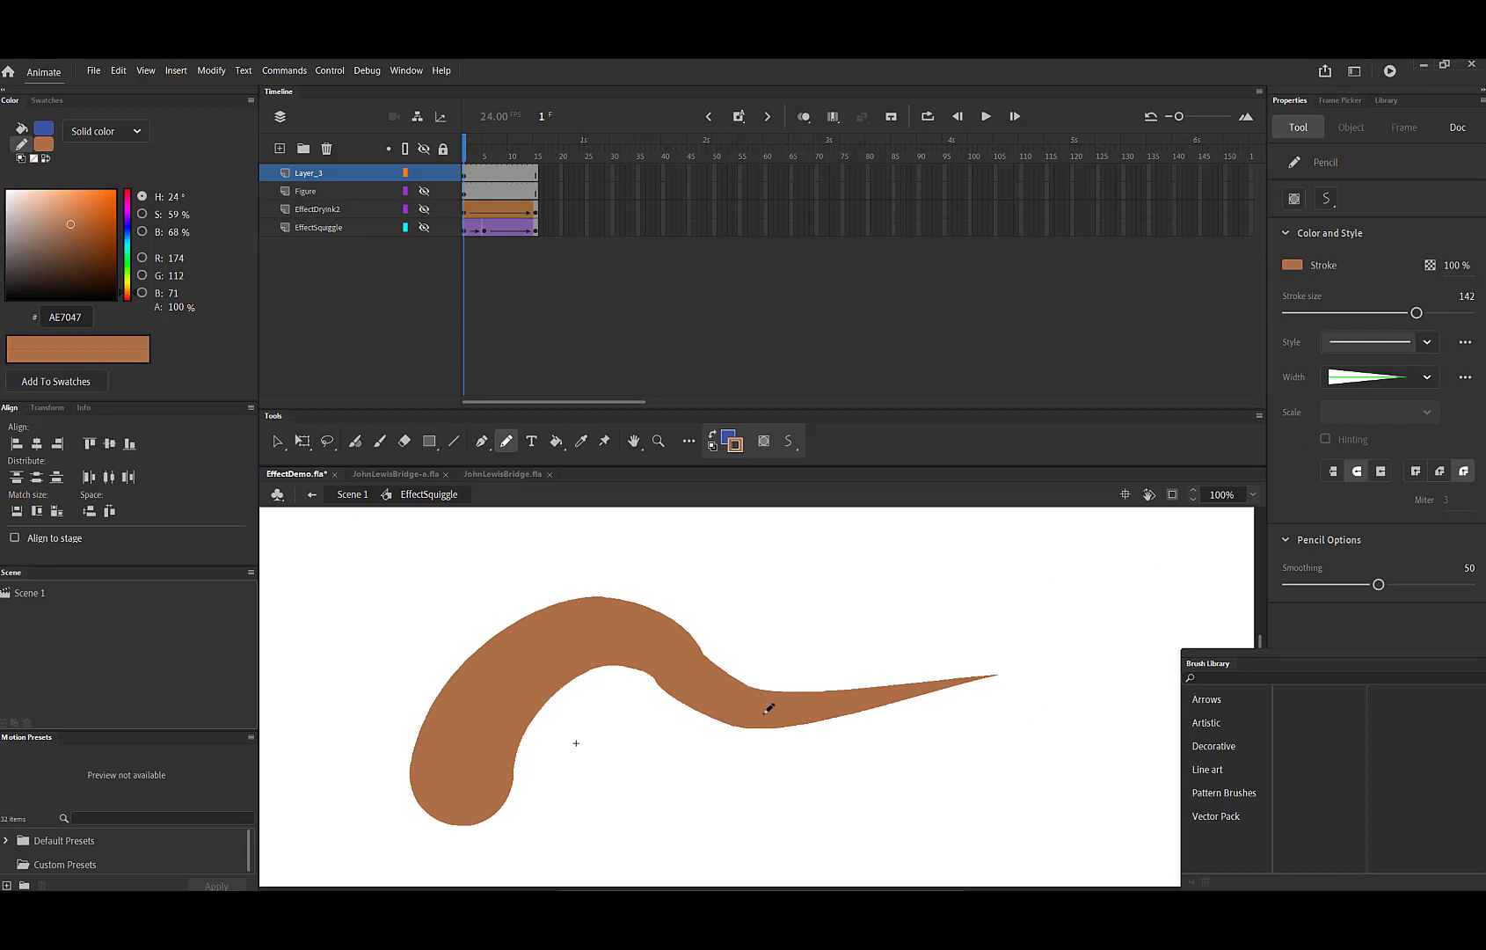
{"action": "key", "text": "v"}
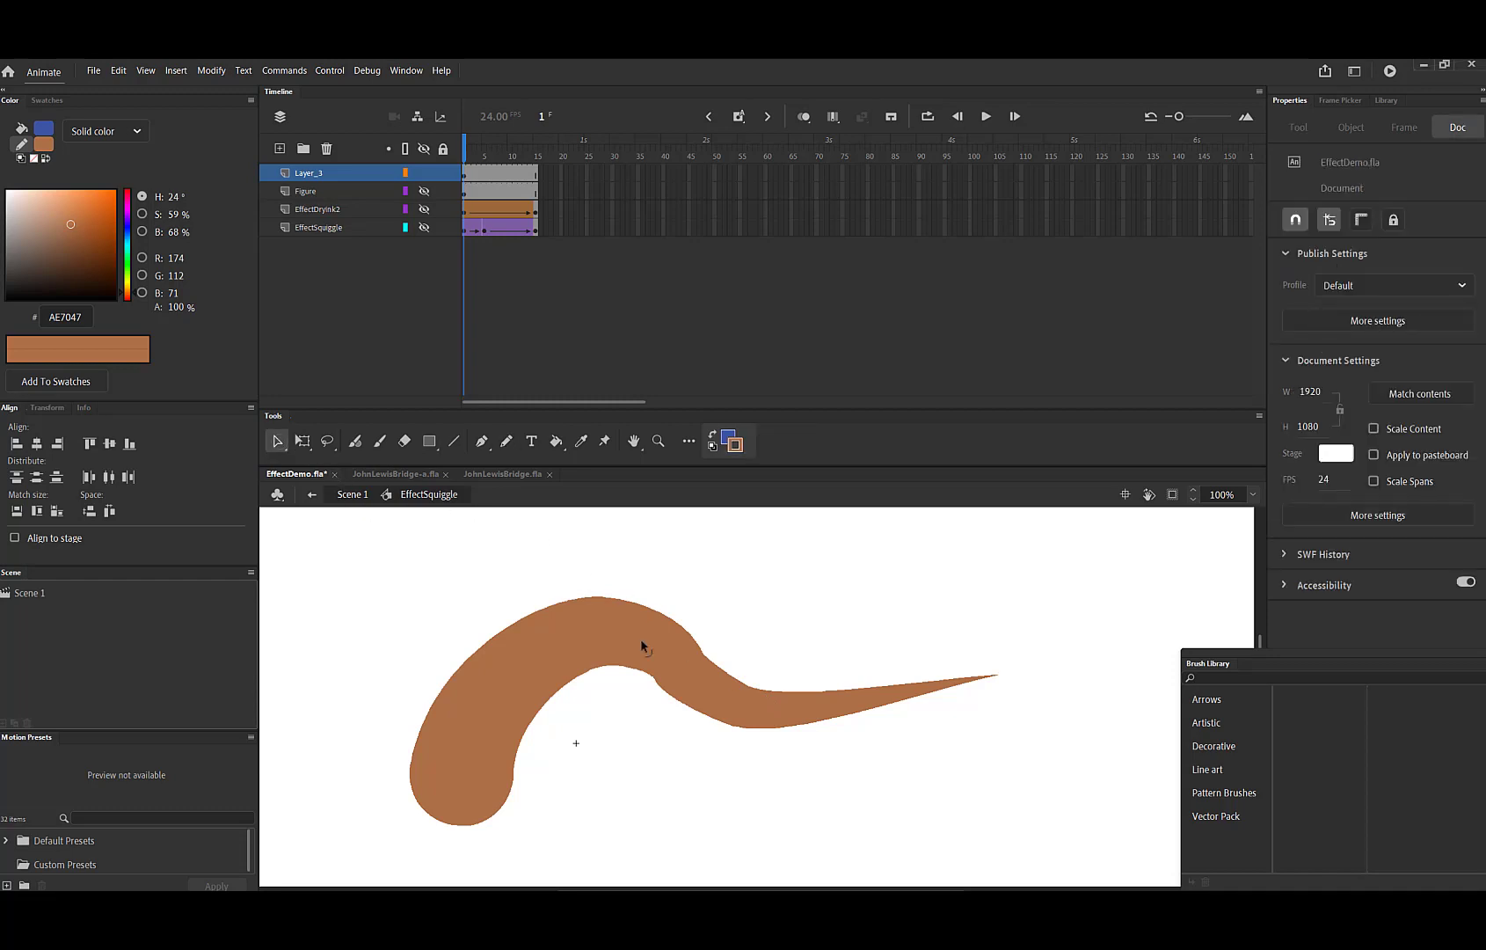
{"action": "left_click", "coordinate": [657, 650]}
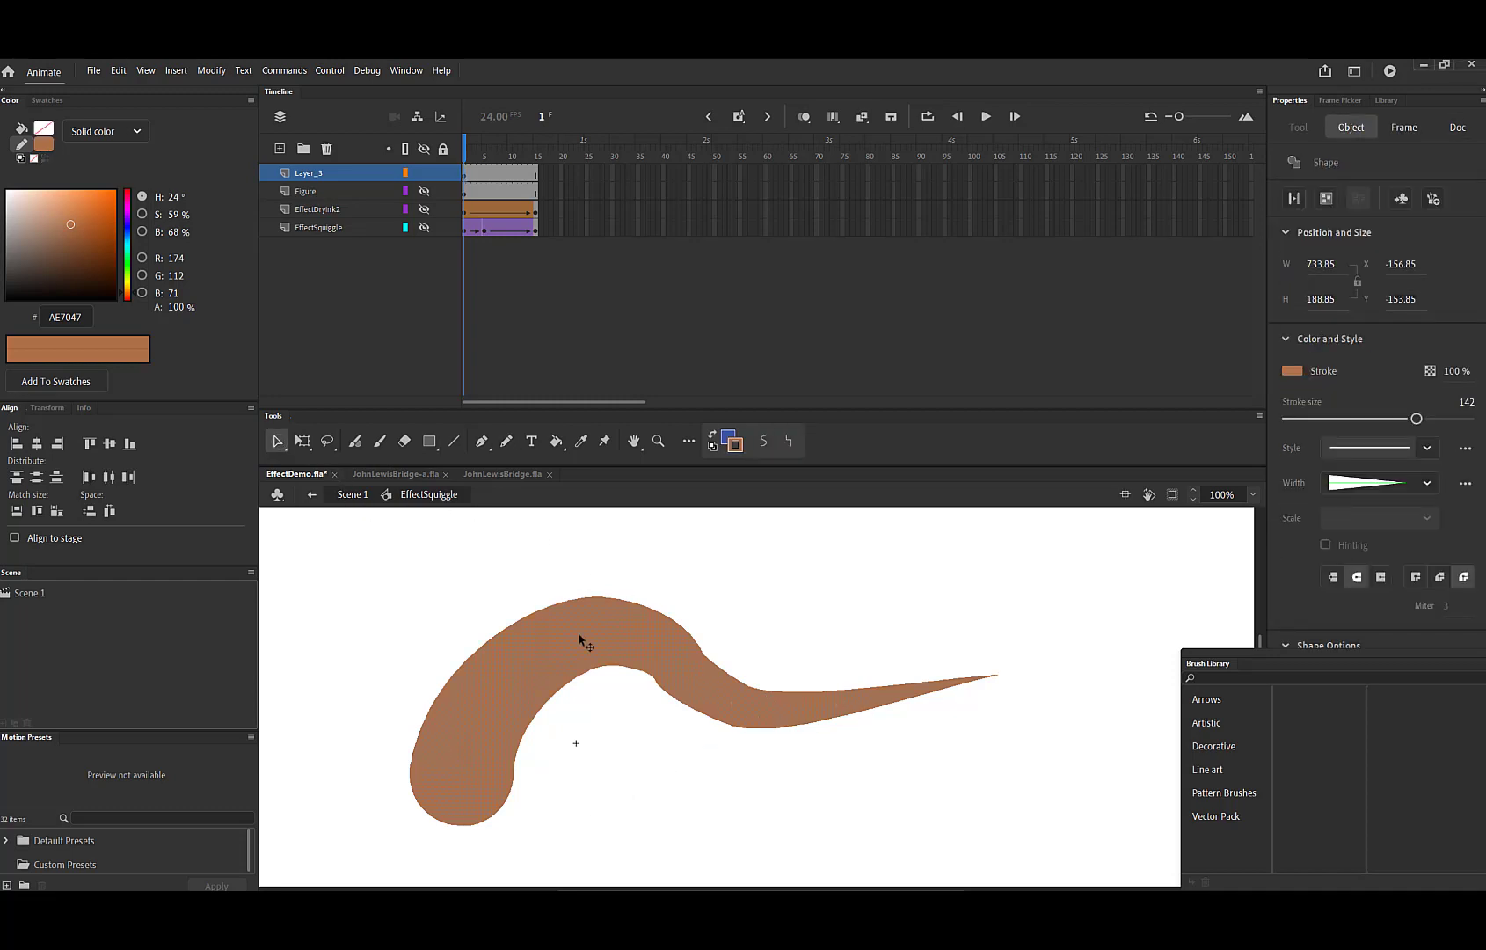
Reveal the stroke's path with the Subselection tool and delete the surplus anchor points between its hump and its dip.
{"action": "left_click", "coordinate": [284, 449]}
{"action": "left_click", "coordinate": [360, 463]}
{"action": "left_click", "coordinate": [677, 659]}
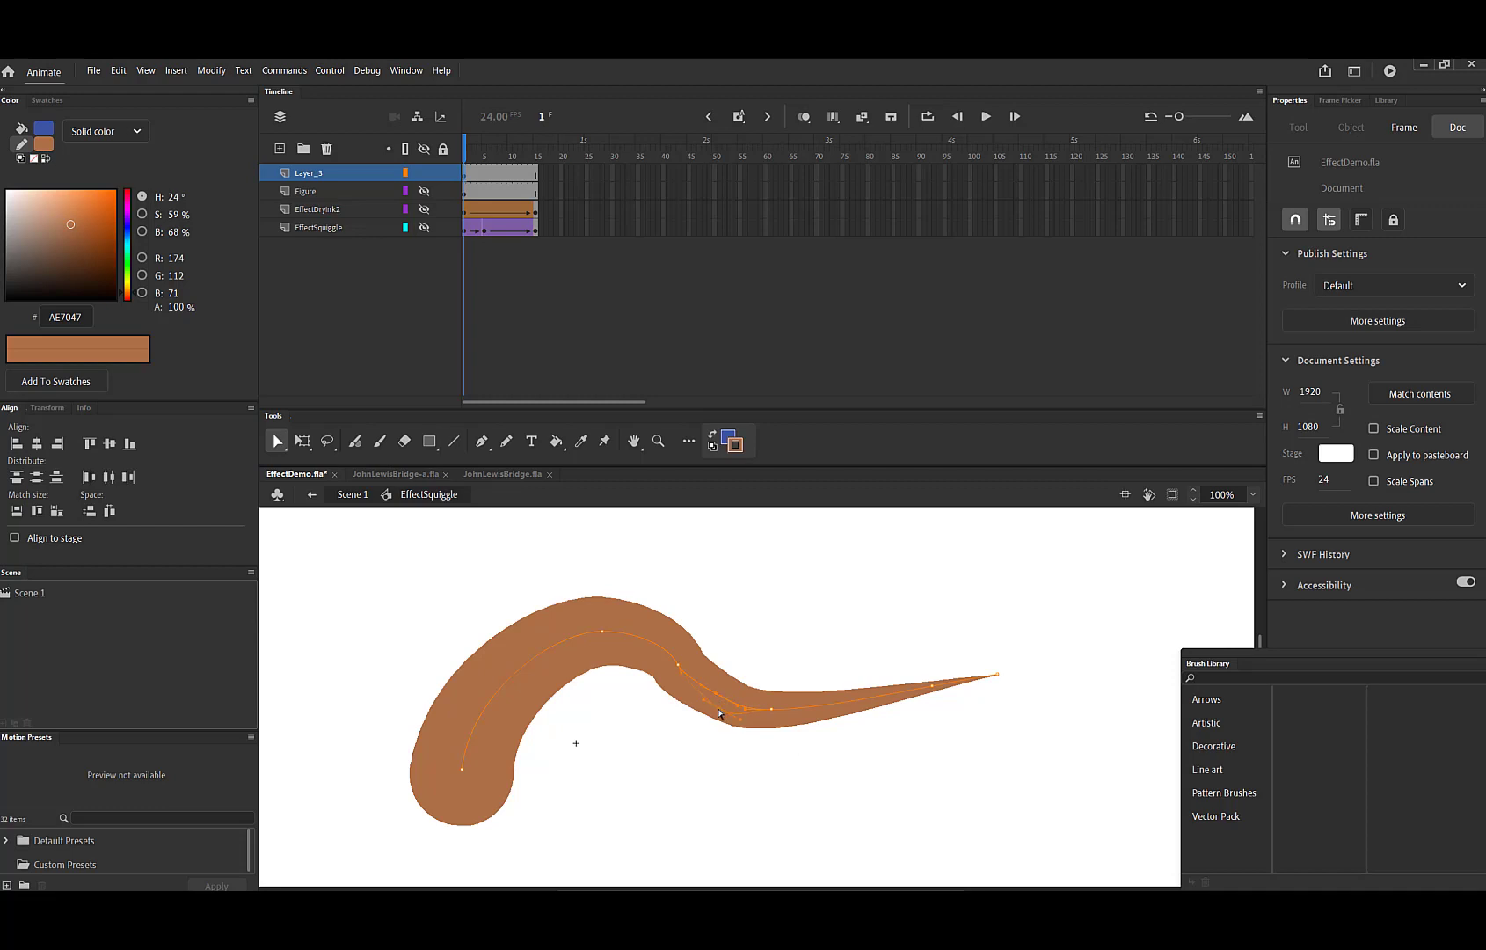
{"action": "mouse_move", "coordinate": [720, 701]}
{"action": "left_mouse_down"}
{"action": "mouse_move", "coordinate": [770, 743]}
{"action": "mouse_move", "coordinate": [774, 714]}
{"action": "mouse_move", "coordinate": [826, 743]}
{"action": "mouse_move", "coordinate": [737, 721]}
{"action": "left_mouse_up"}
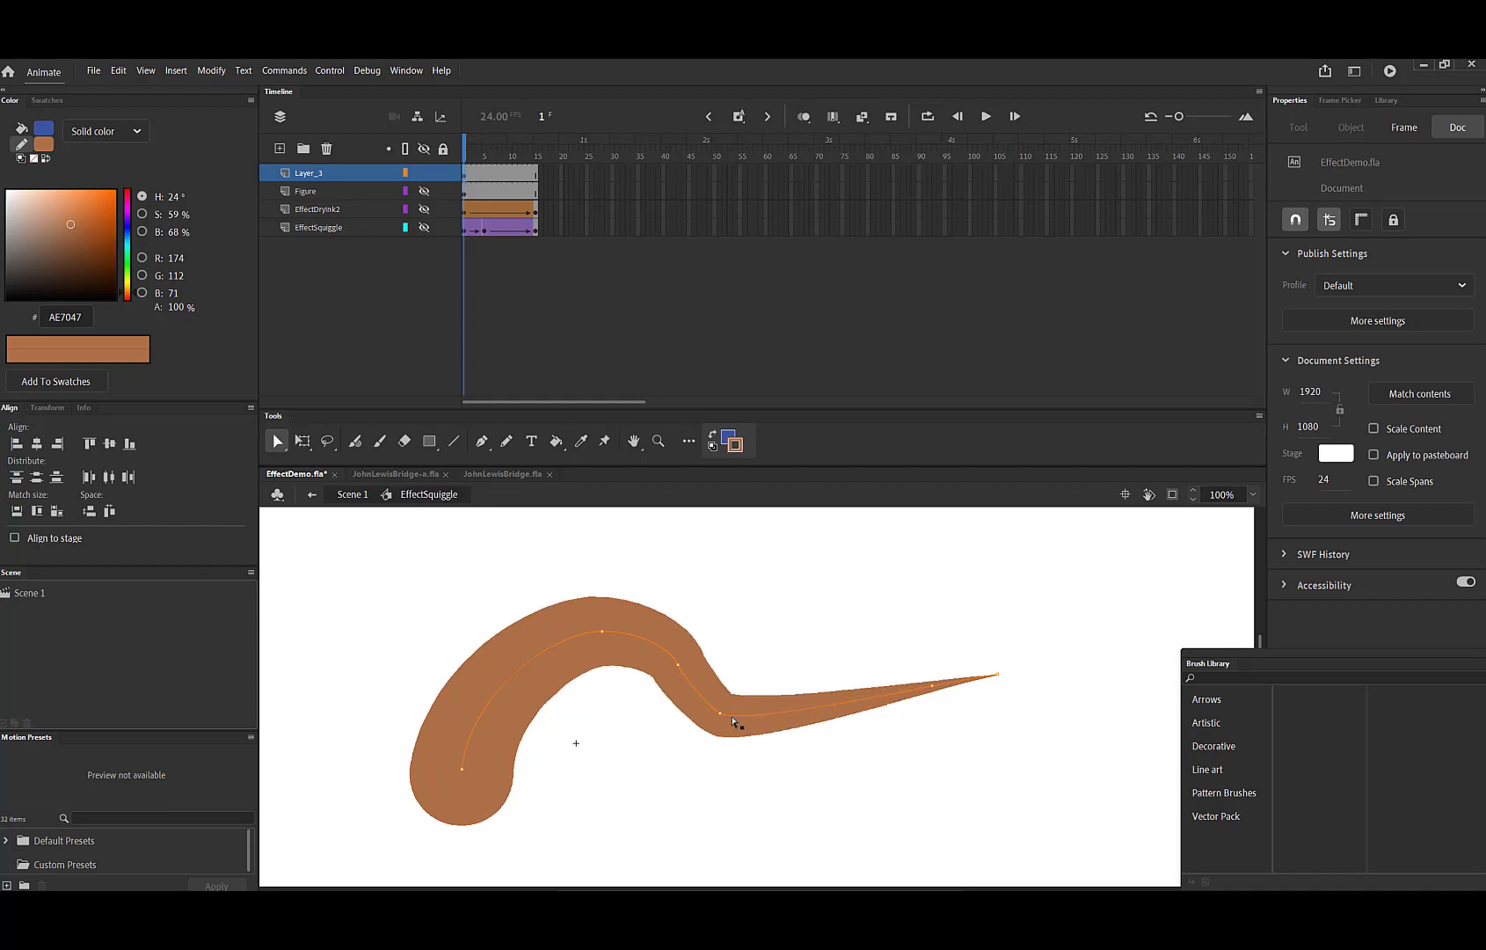
{"action": "key", "text": "Delete"}
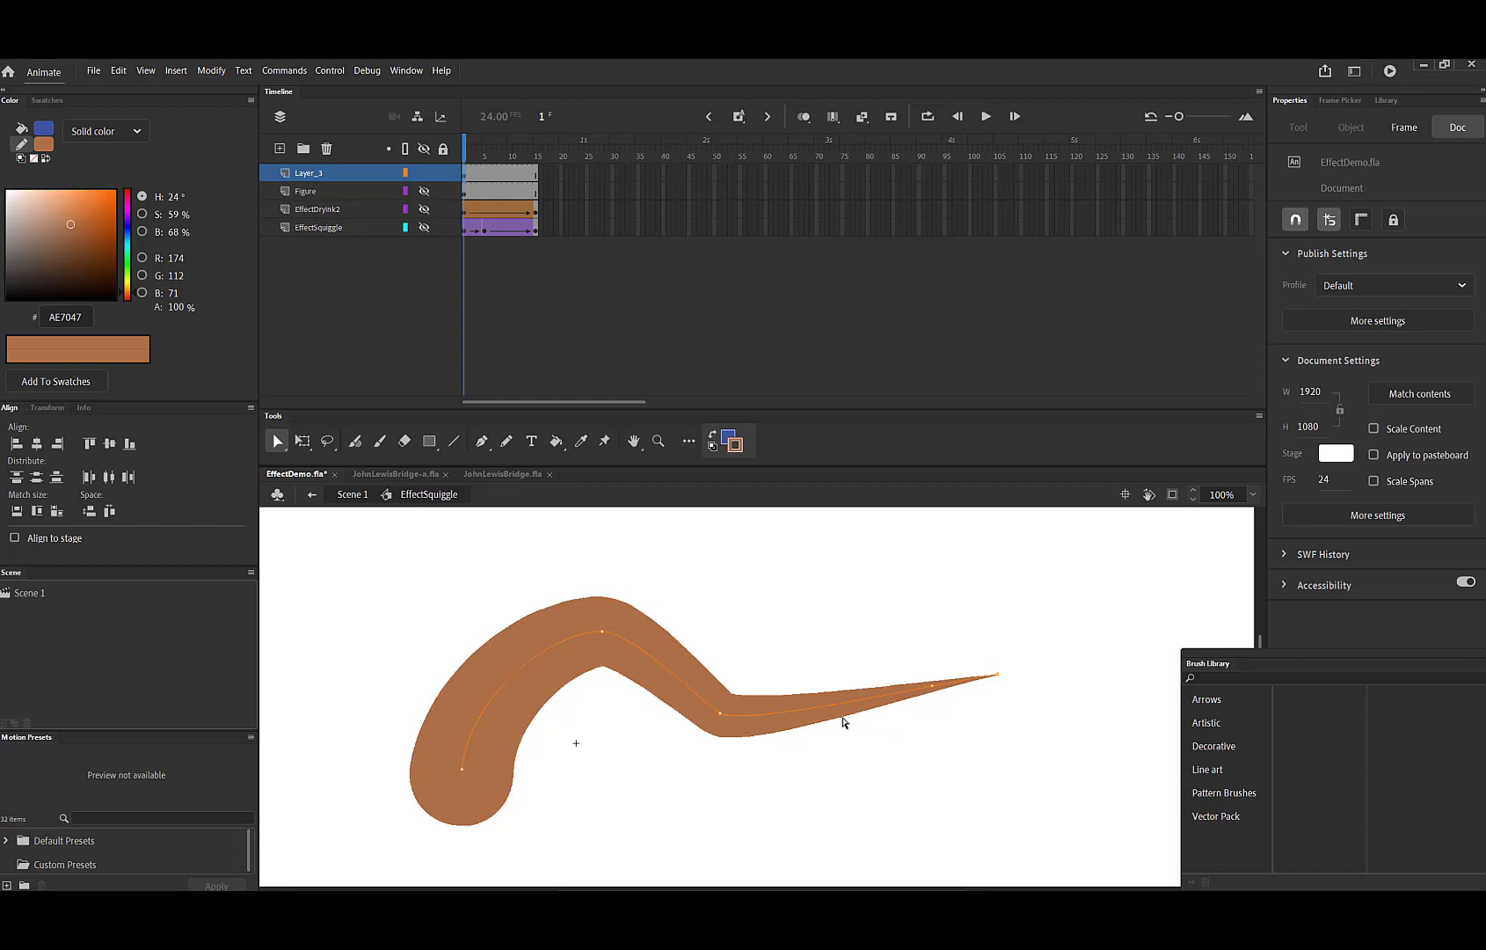
Pull the curve handles at the stroke's dip and hump to round both bends smoothly.
{"action": "left_click_drag", "start_coordinate": [743, 724], "coordinate": [861, 750]}
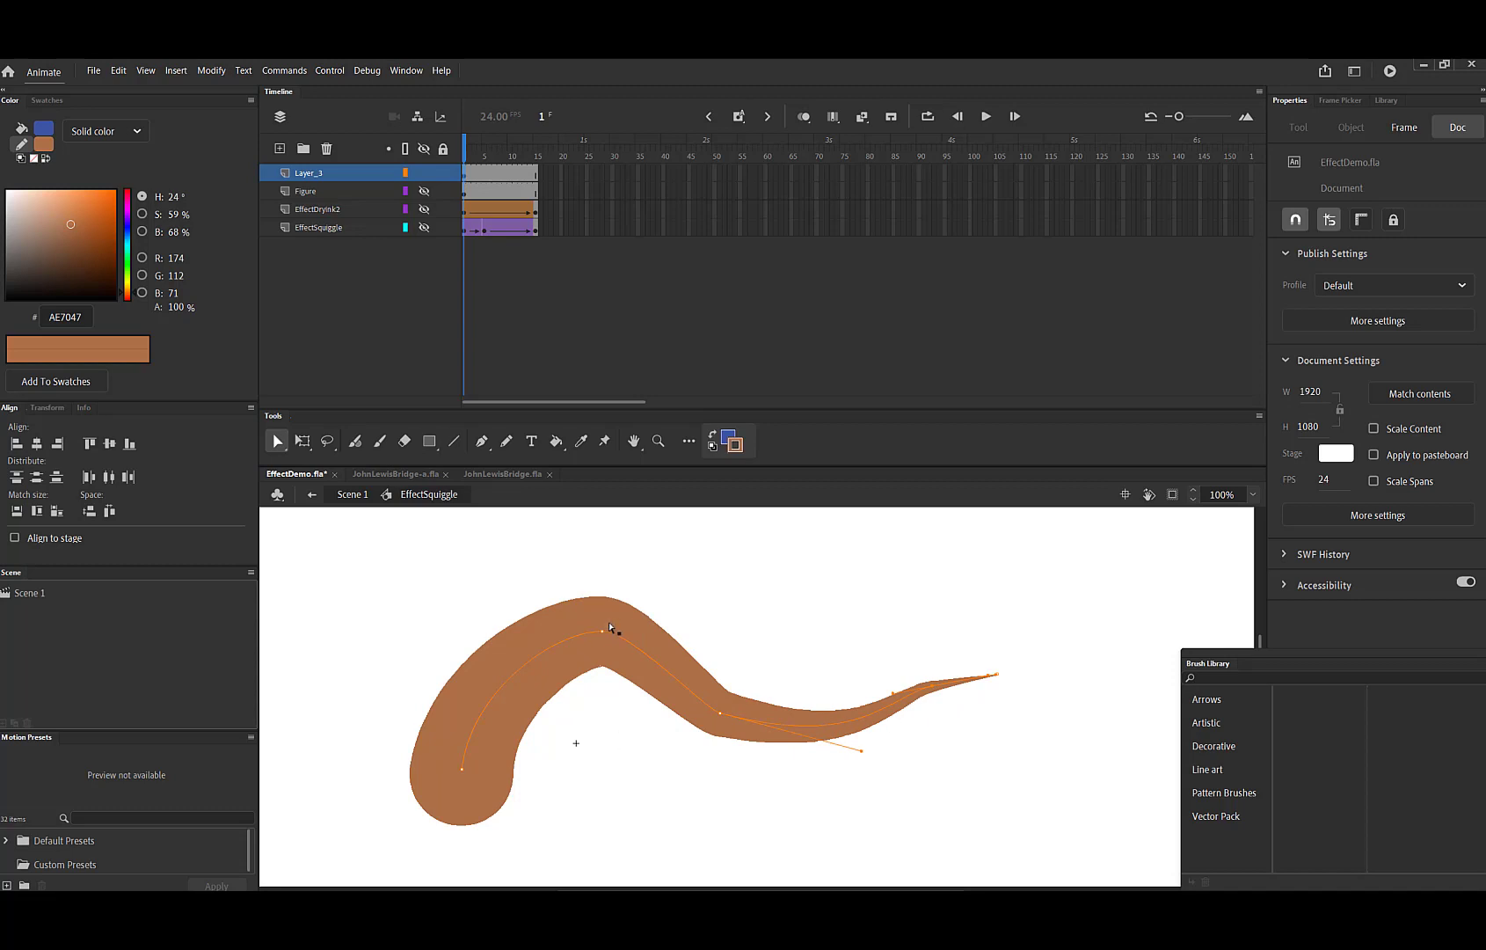
{"action": "left_click", "coordinate": [608, 630]}
{"action": "left_click", "coordinate": [601, 633]}
{"action": "left_click_drag", "start_coordinate": [656, 631], "coordinate": [672, 632]}
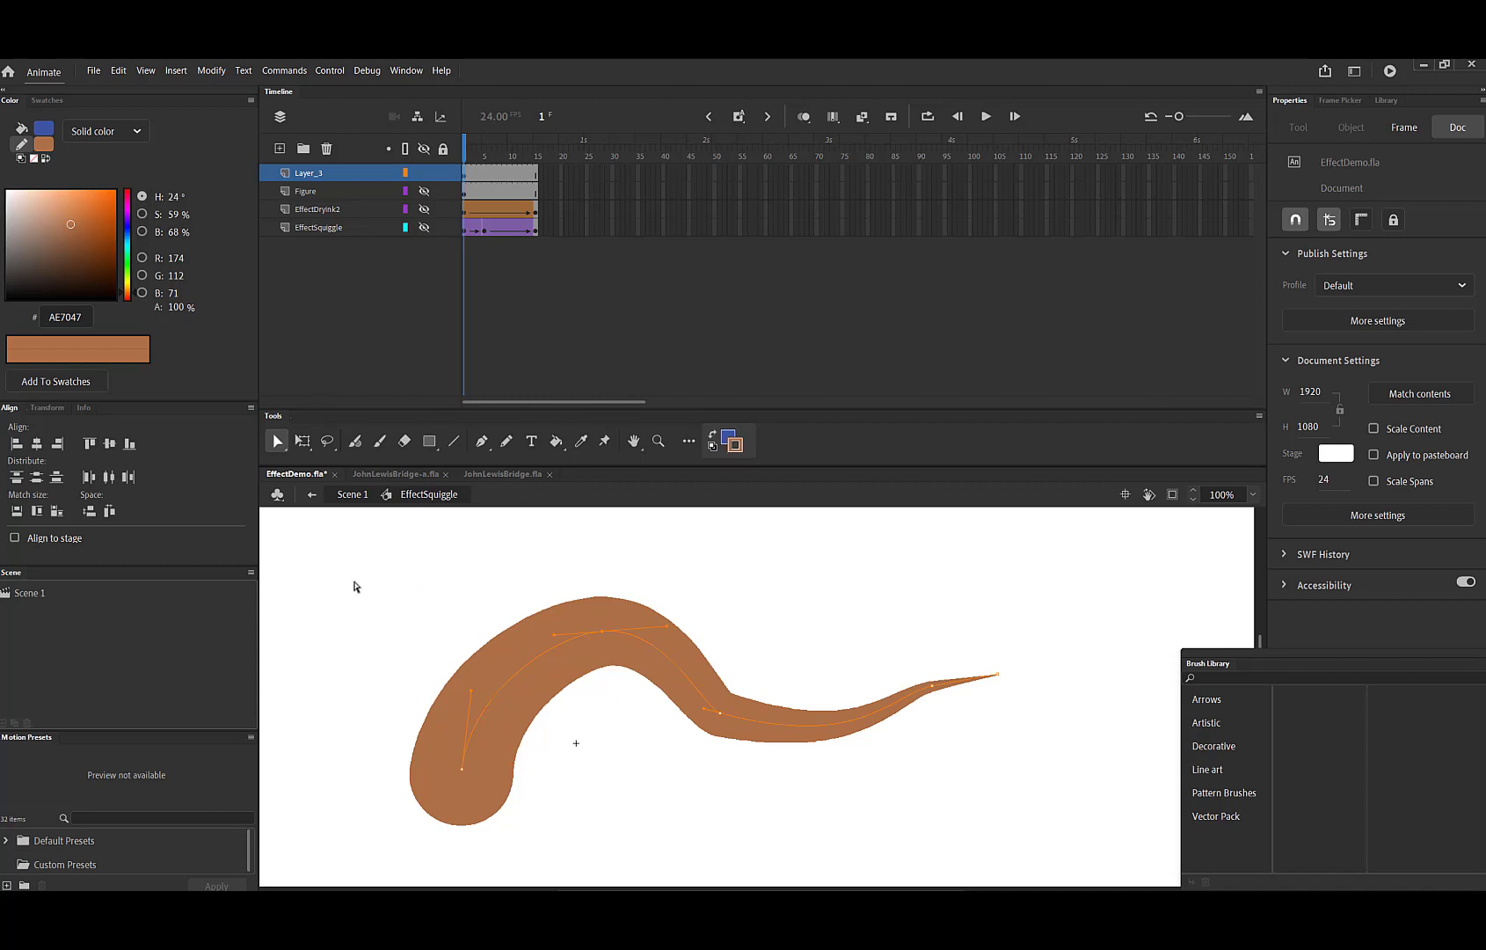
Select the whole S-shaped stroke with the Selection tool and apply the Dry Ink 2 style to it.
{"action": "left_click", "coordinate": [278, 441]}
{"action": "left_click", "coordinate": [342, 446]}
{"action": "left_click", "coordinate": [511, 683]}
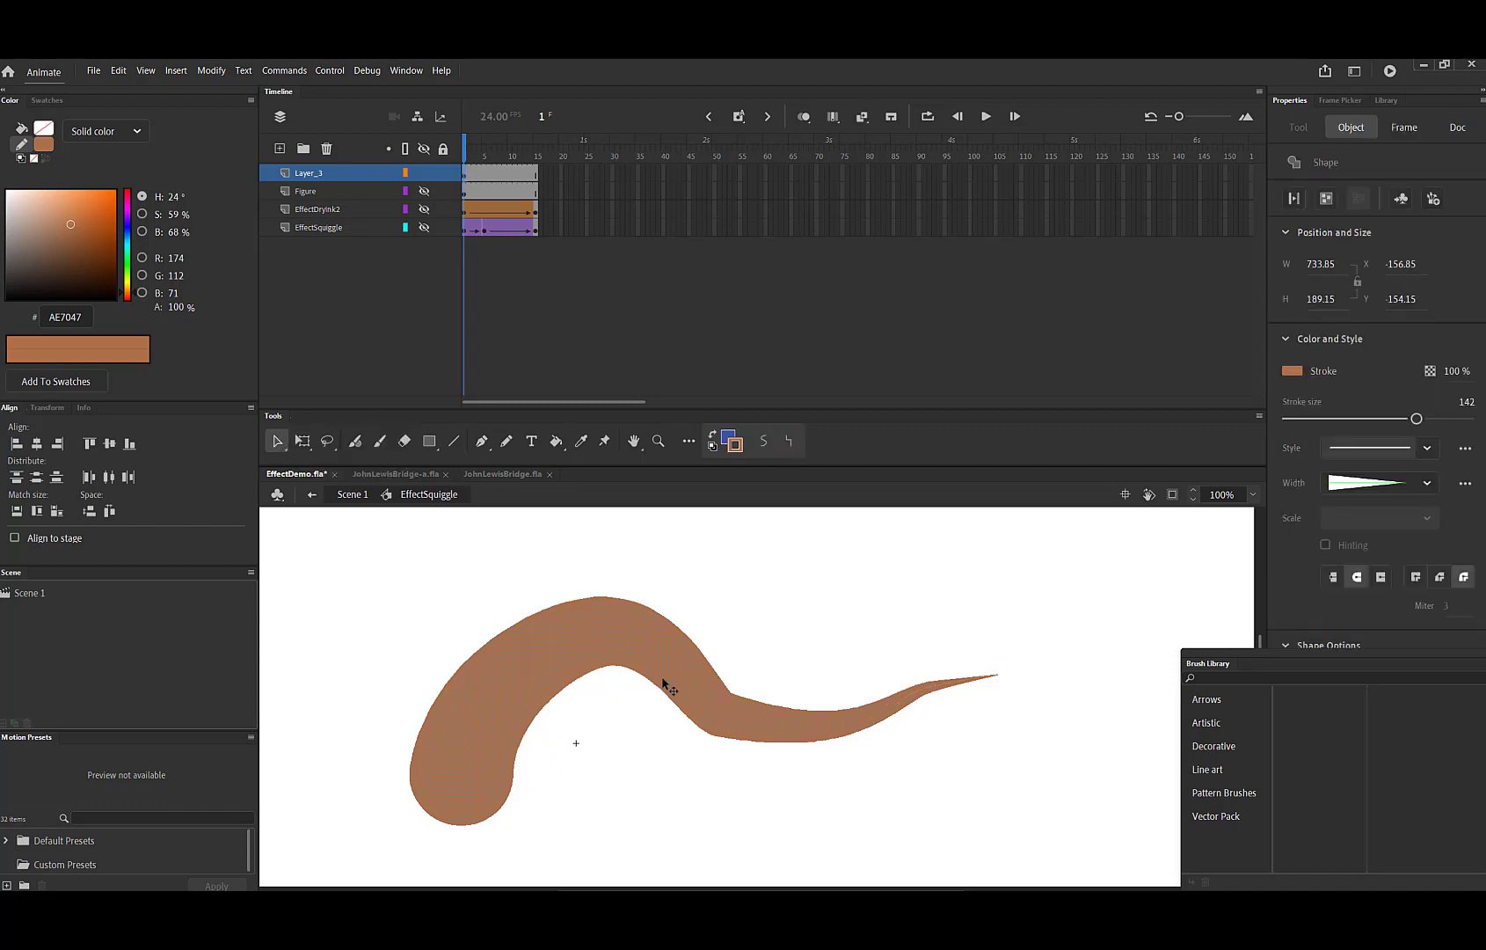
{"action": "left_click", "coordinate": [1428, 449]}
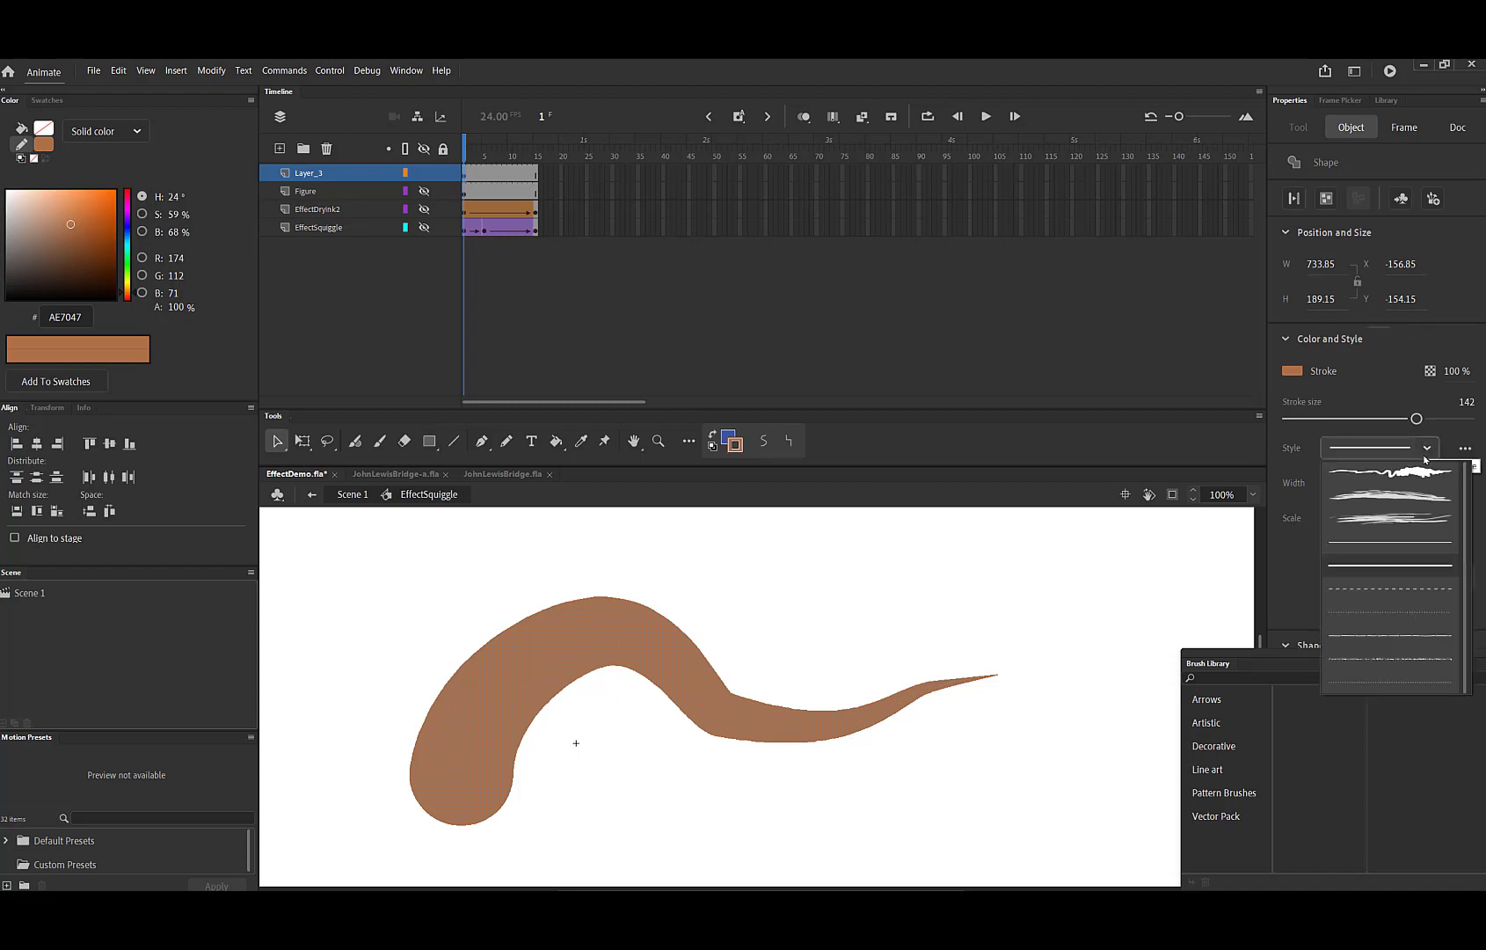
{"action": "left_click", "coordinate": [1416, 521]}
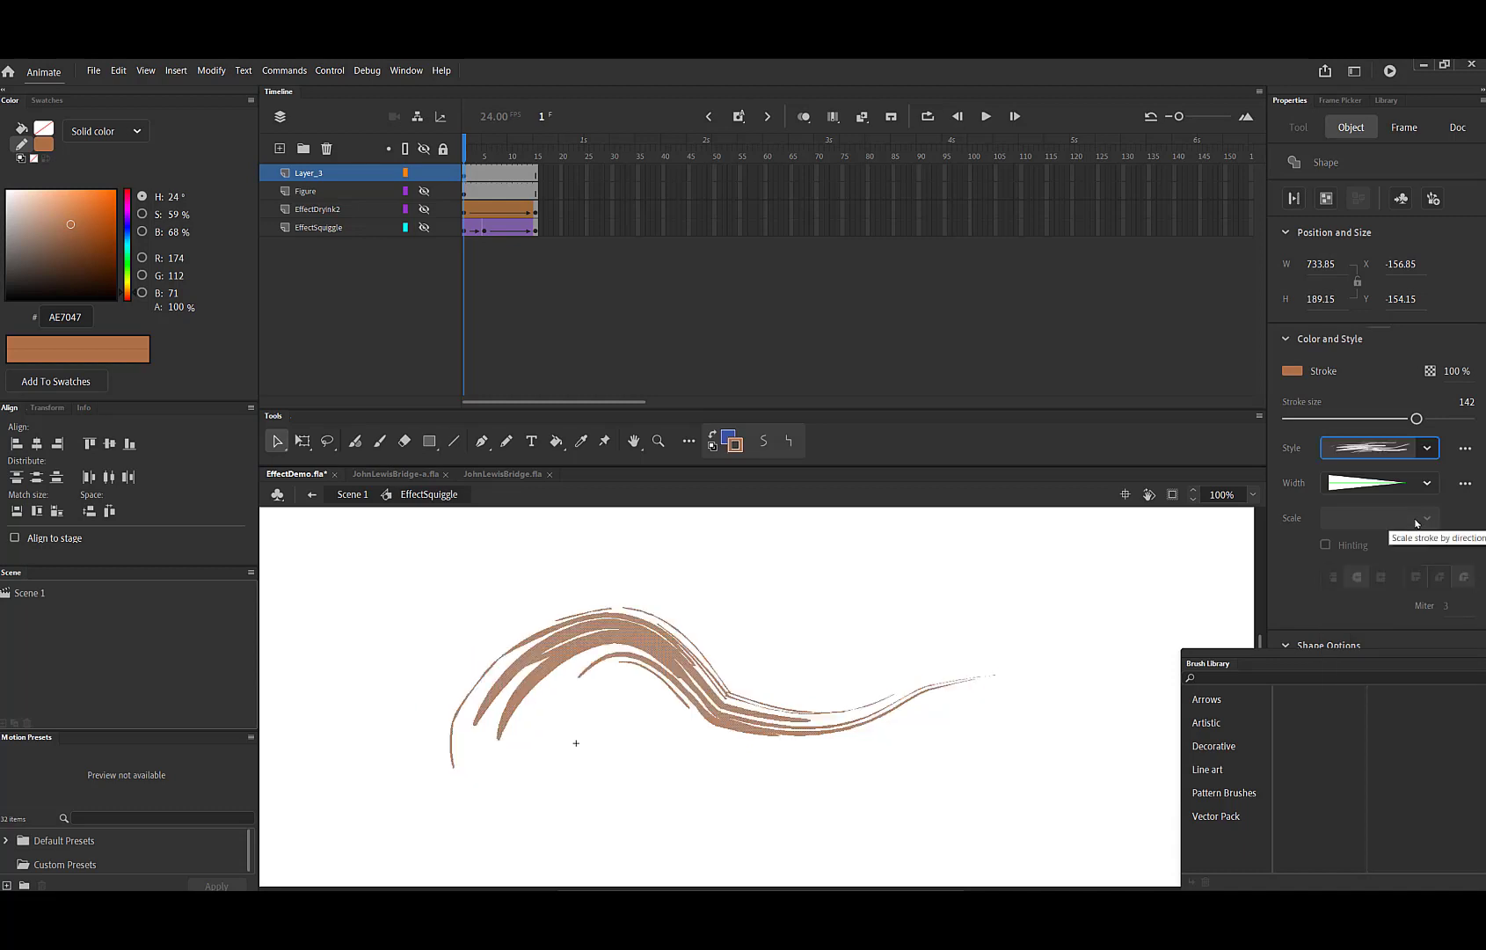
Try hand drawn brush vector pack 07, Dry Ink 1 and Dry Ink 2 in turn as the stroke's style.
{"action": "left_click", "coordinate": [1426, 447]}
{"action": "left_click", "coordinate": [1422, 470]}
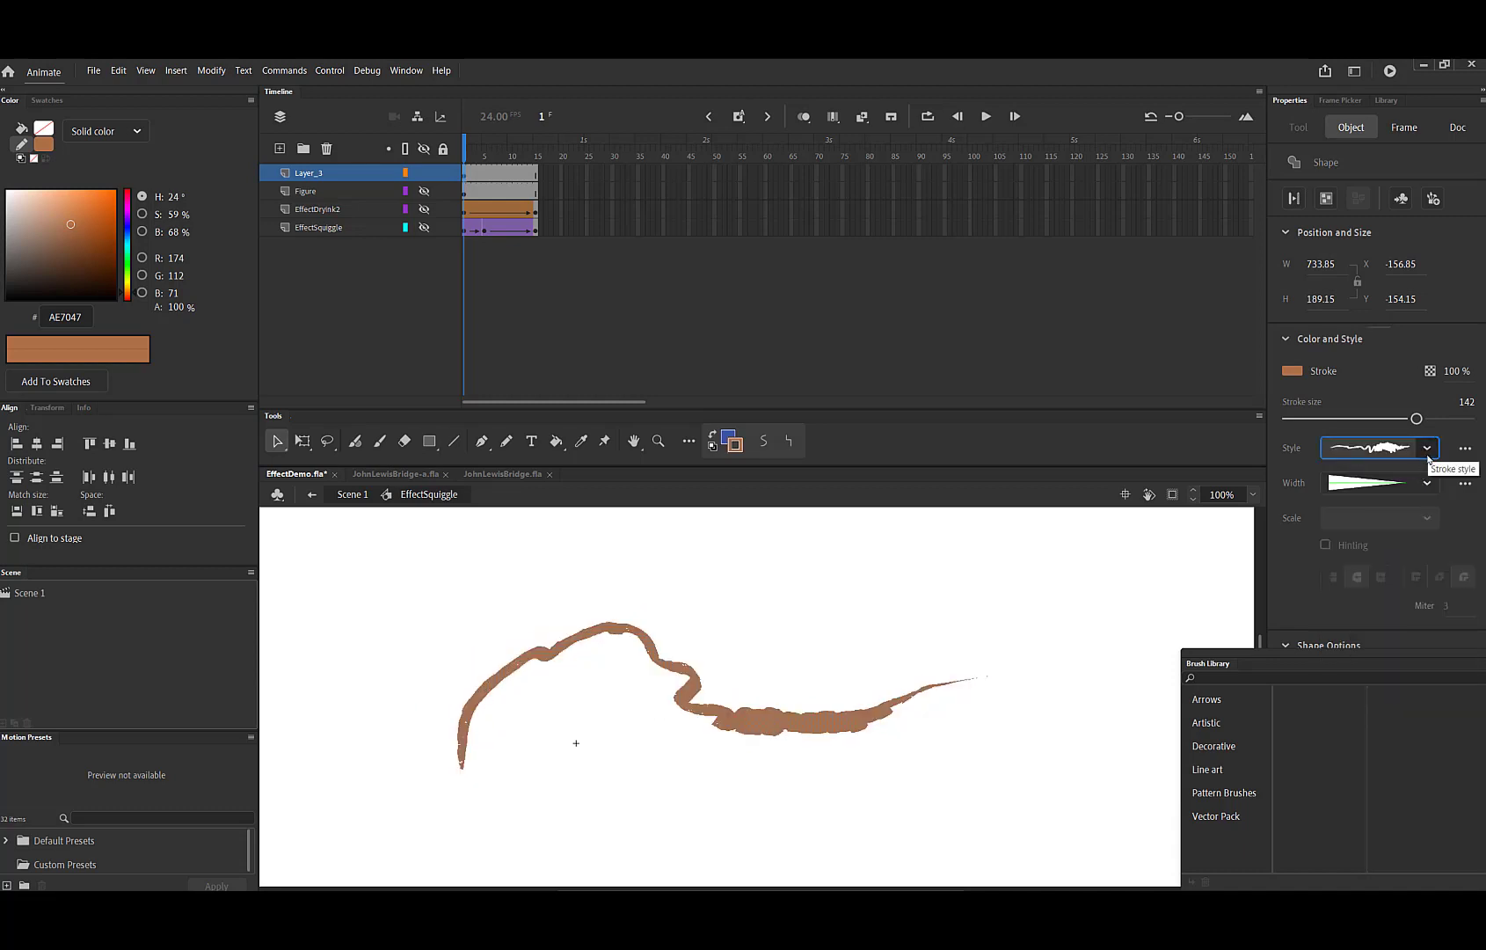
{"action": "left_click", "coordinate": [1426, 449]}
{"action": "left_click", "coordinate": [1422, 498]}
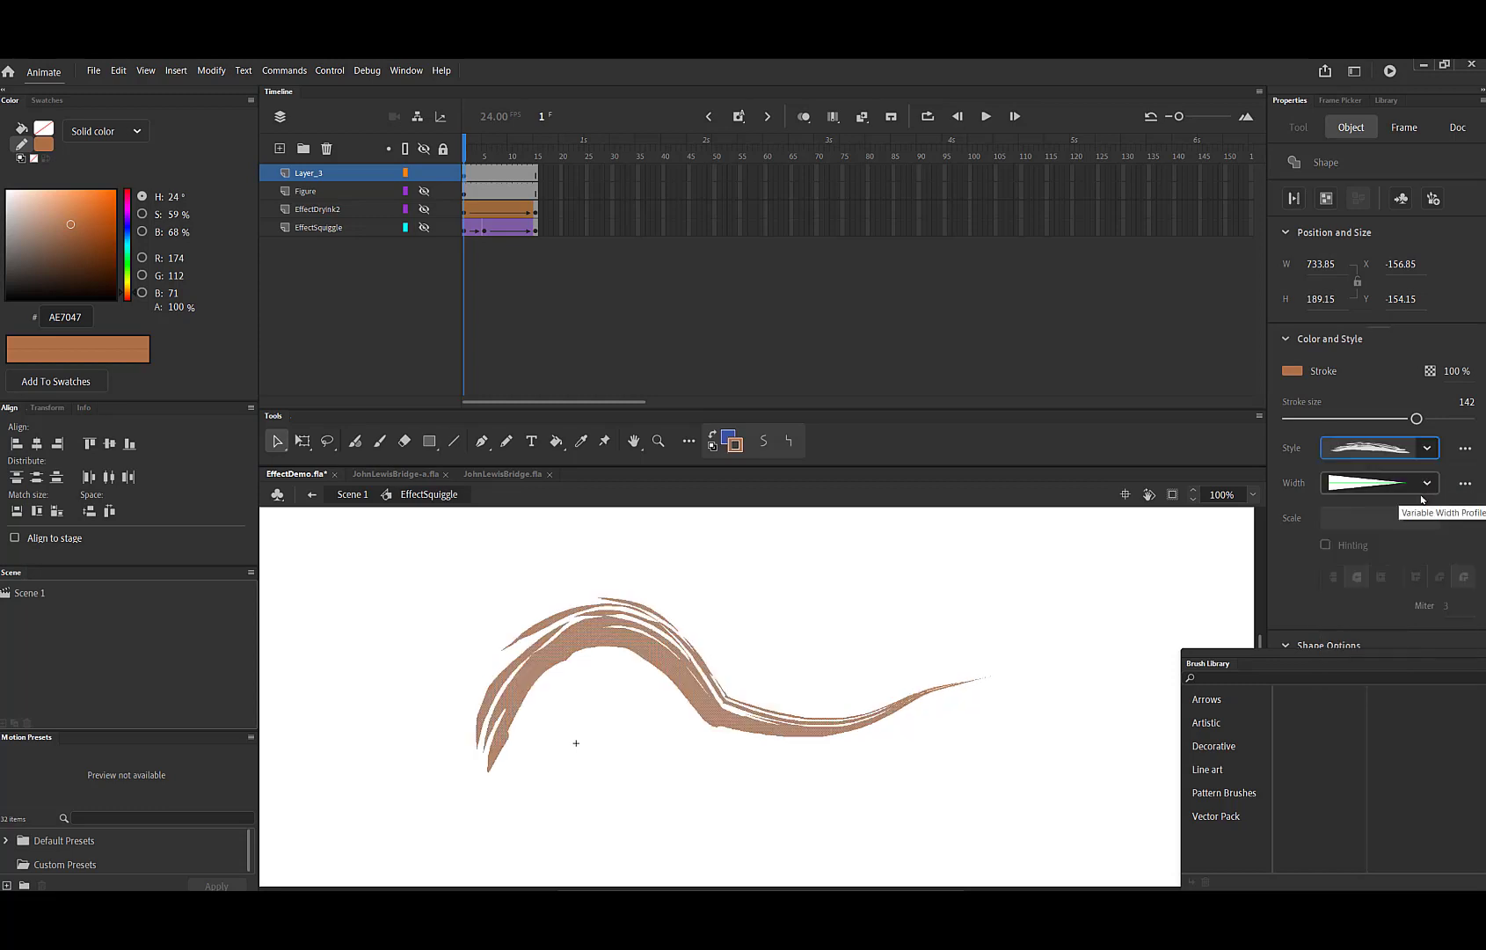
{"action": "left_click", "coordinate": [1427, 448]}
{"action": "left_click", "coordinate": [1409, 524]}
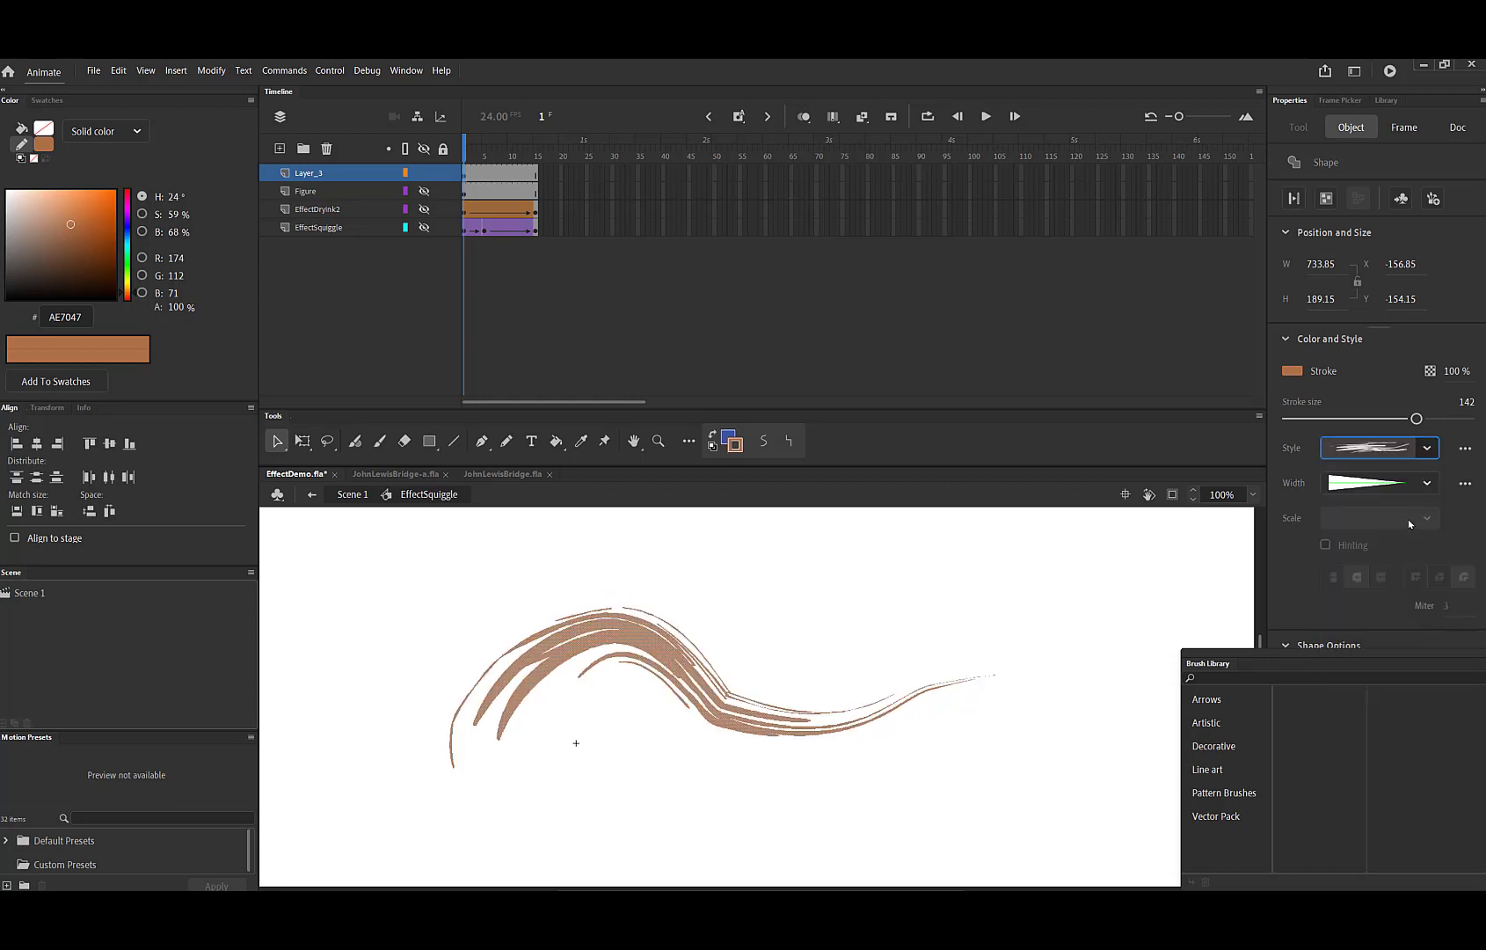
Preview hand drawn brush vector pack 07 on the stroke once more and switch its style to Dry Ink 1.
{"action": "left_click", "coordinate": [1427, 448]}
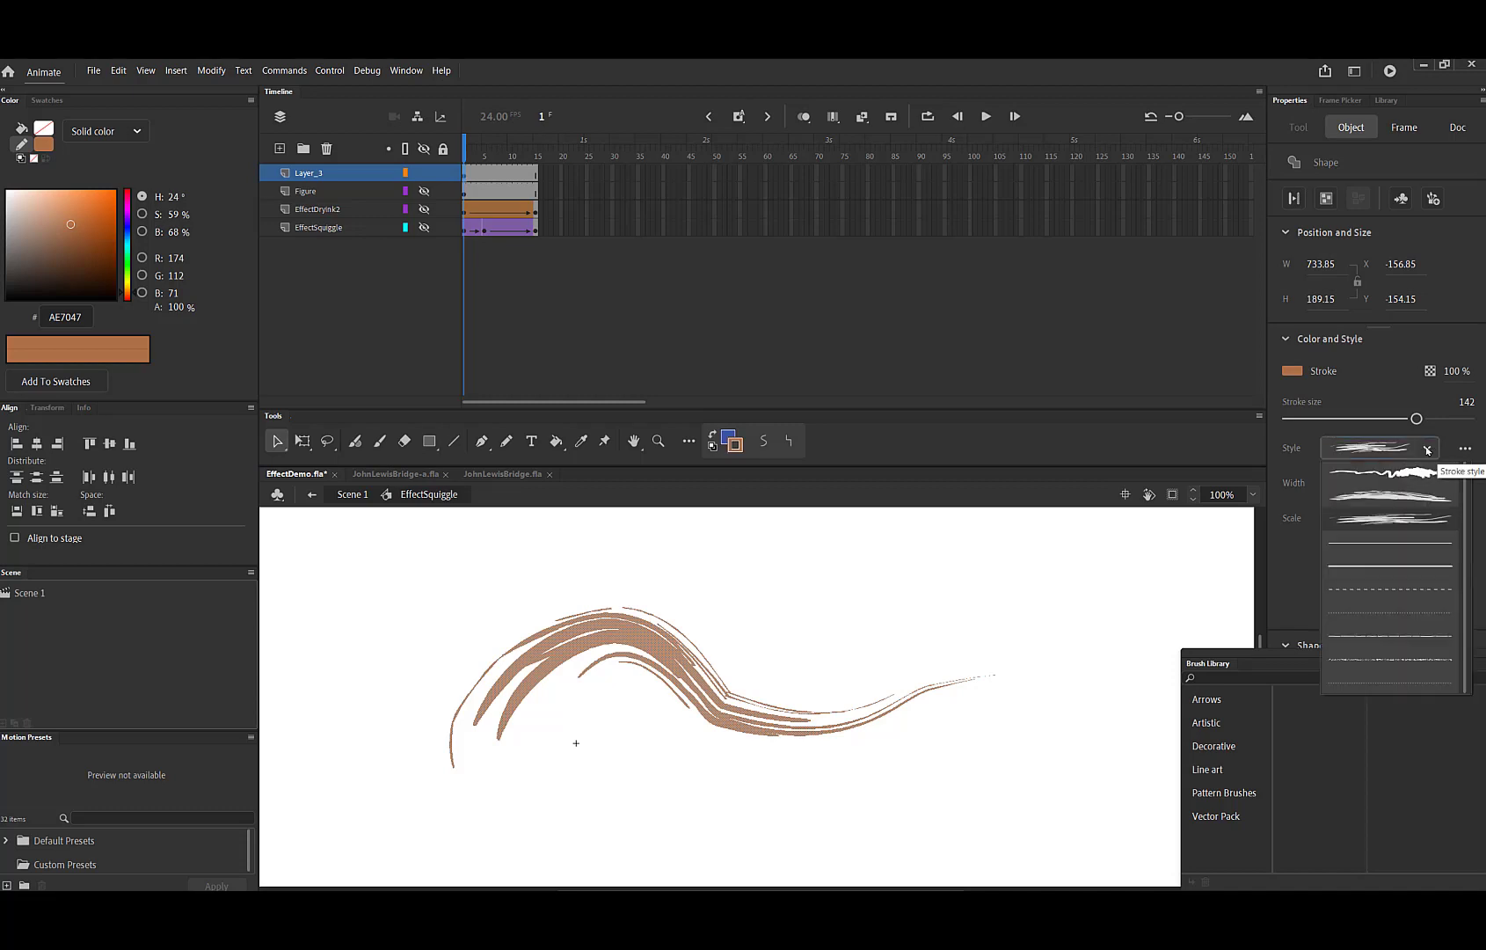
{"action": "left_click", "coordinate": [1425, 470]}
{"action": "left_click", "coordinate": [1426, 450]}
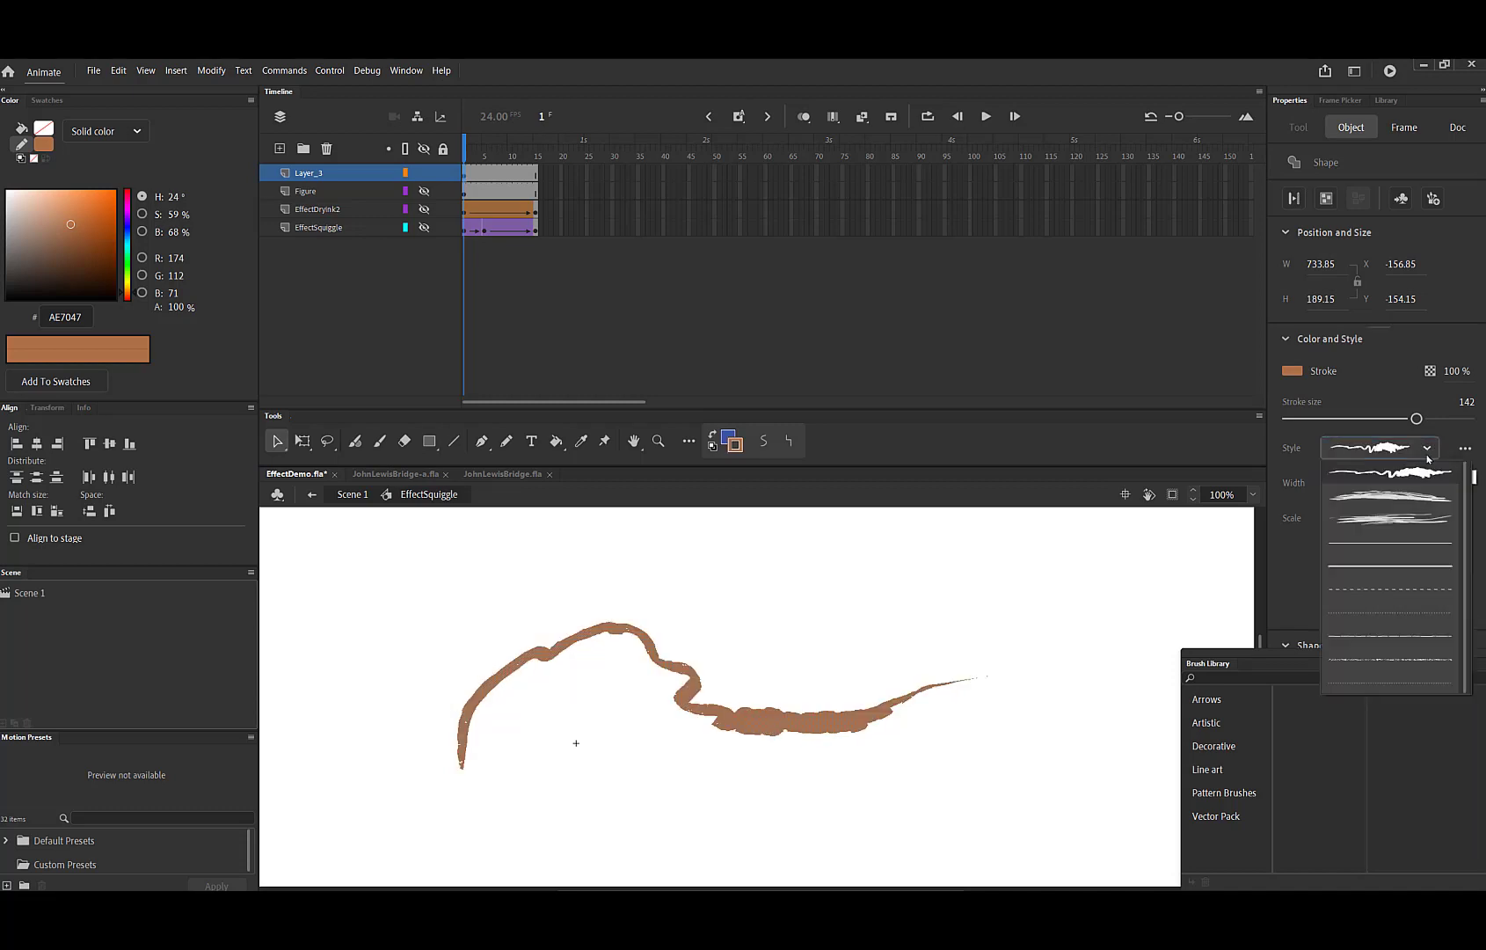
{"action": "left_click", "coordinate": [1424, 479]}
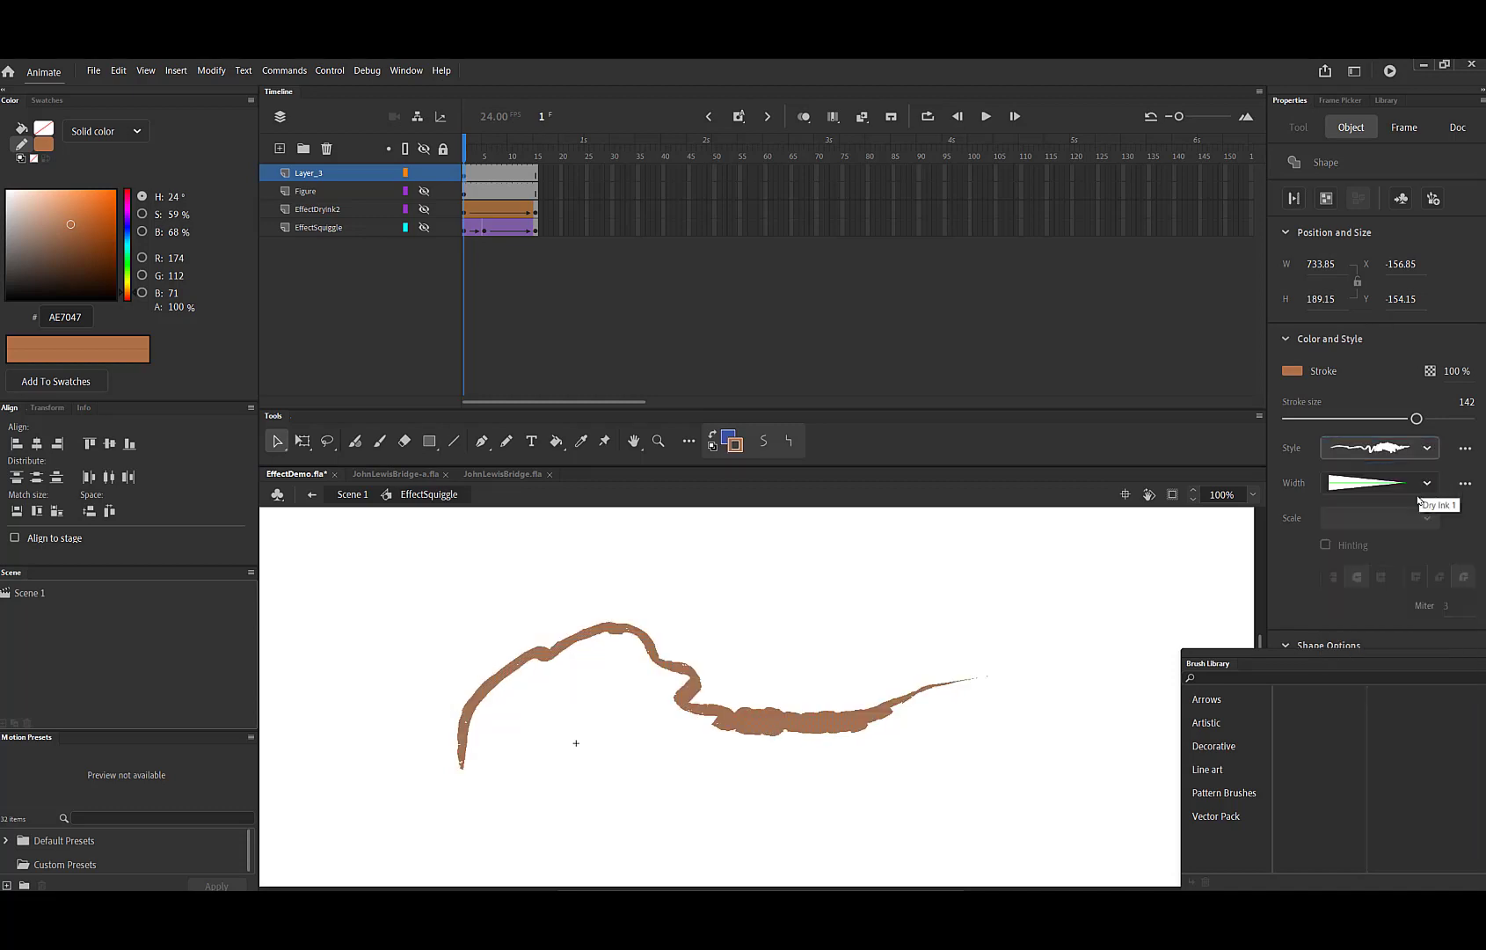
{"action": "left_click", "coordinate": [1421, 450]}
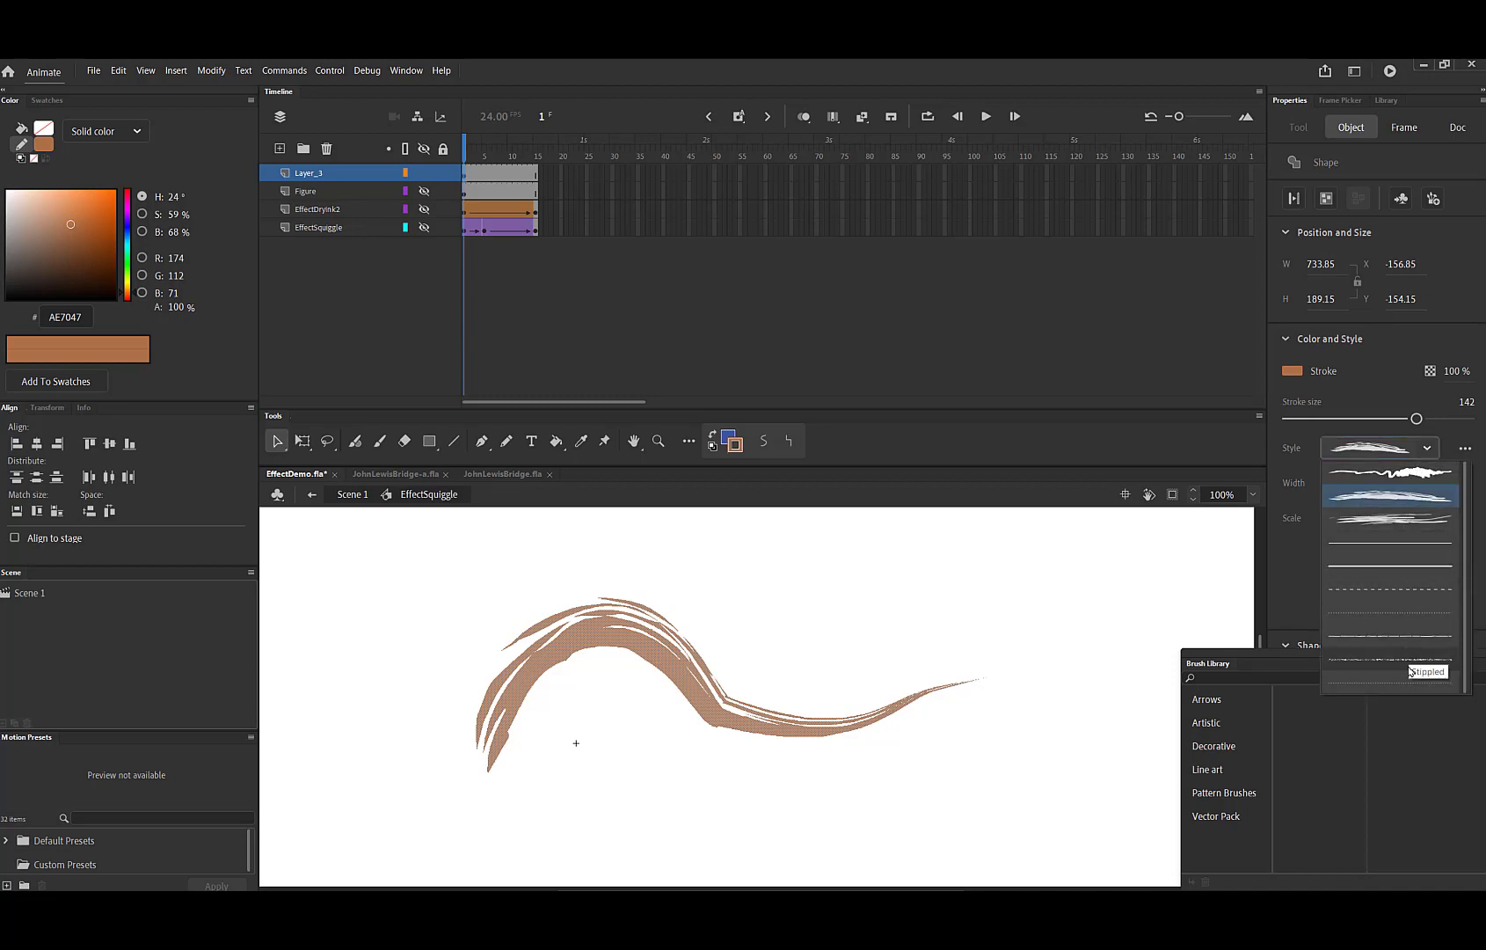
{"action": "left_click", "coordinate": [1429, 495]}
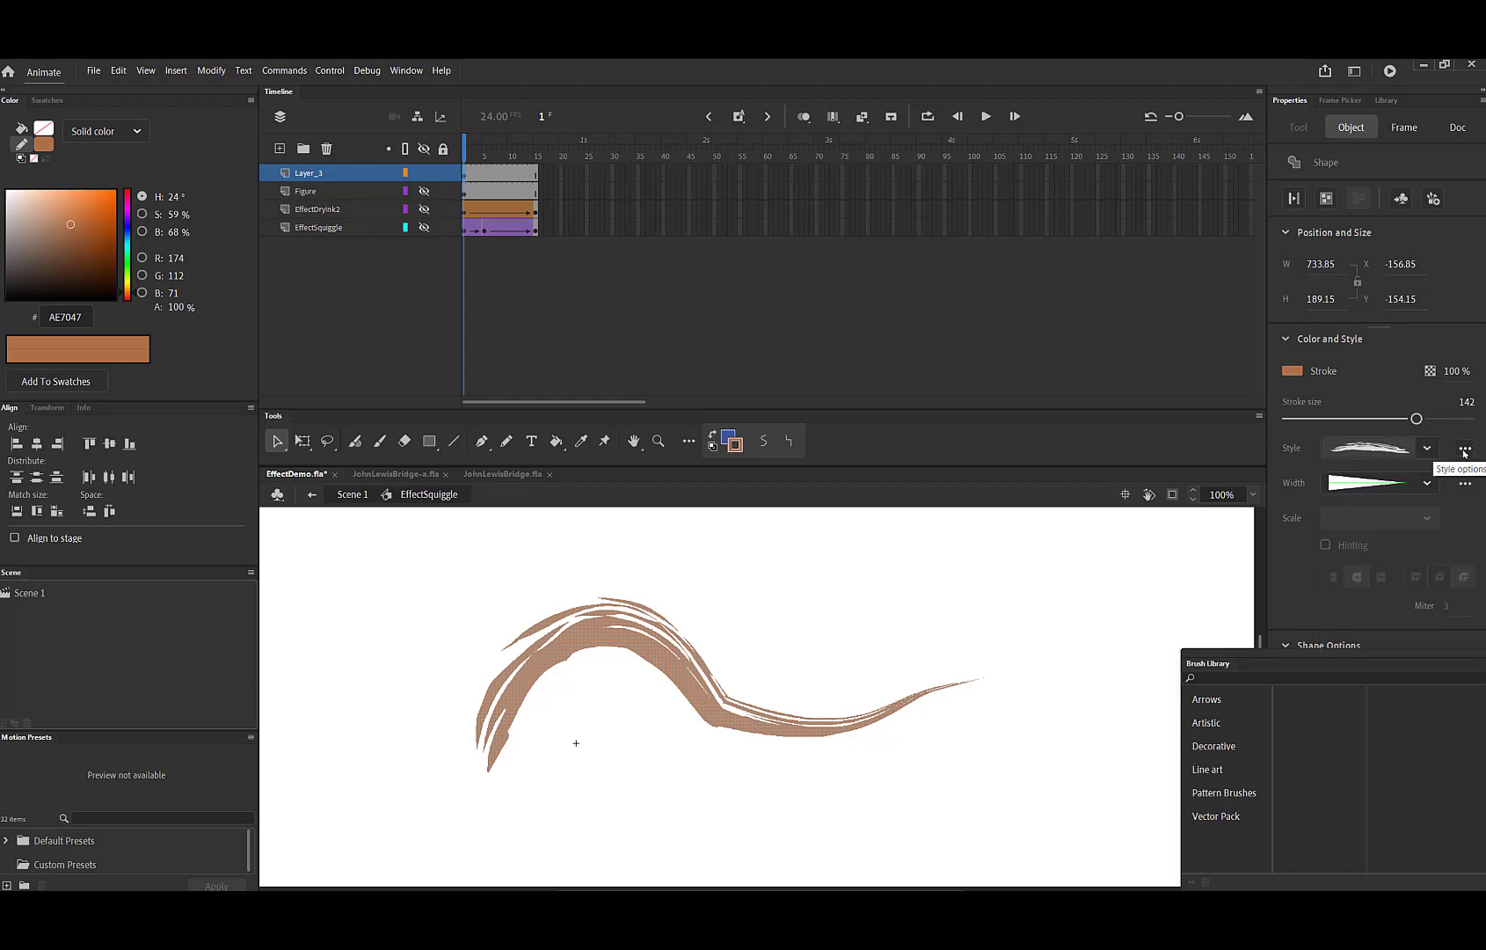
Open the Brush Library from the stroke's style options and move it fully into view beside the stroke.
{"action": "left_click", "coordinate": [1464, 451]}
{"action": "left_click", "coordinate": [1464, 449]}
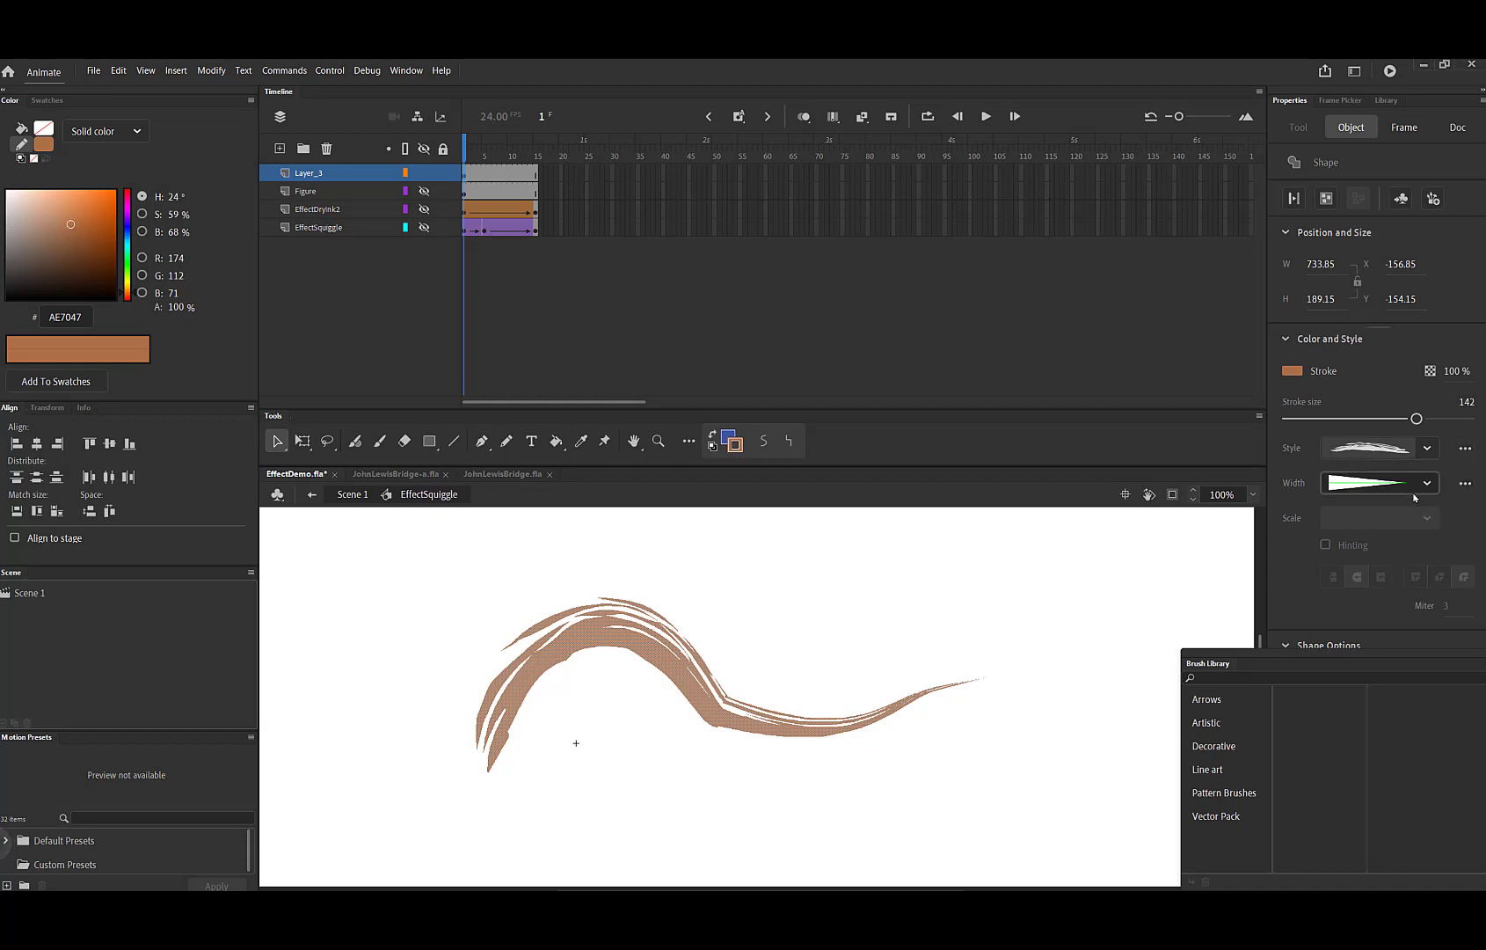
{"action": "left_click", "coordinate": [1464, 449]}
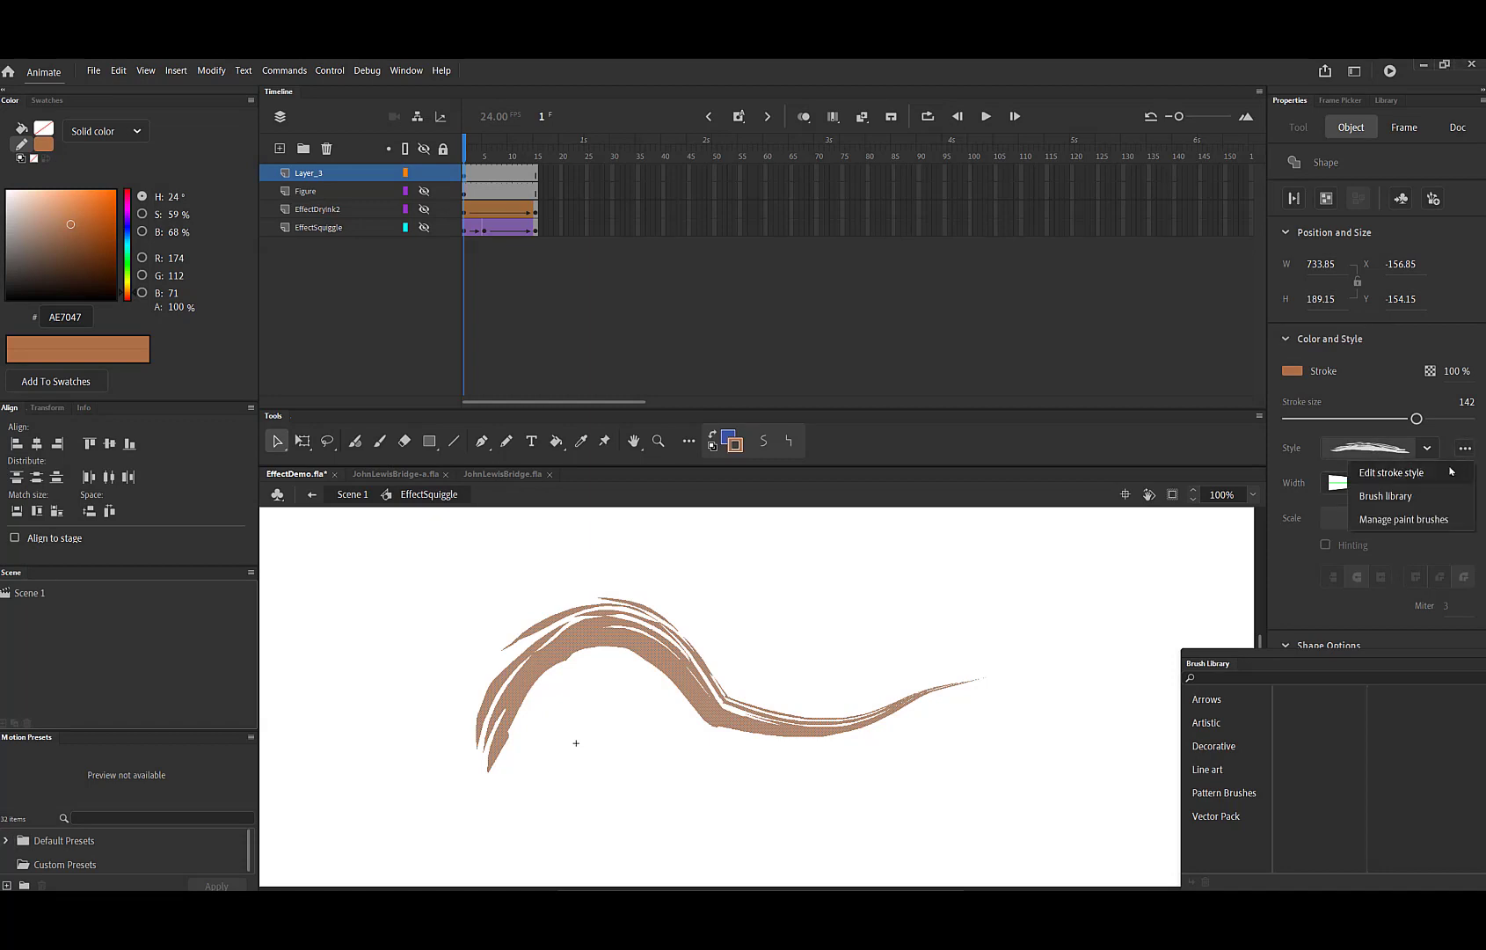
{"action": "left_click", "coordinate": [1395, 496]}
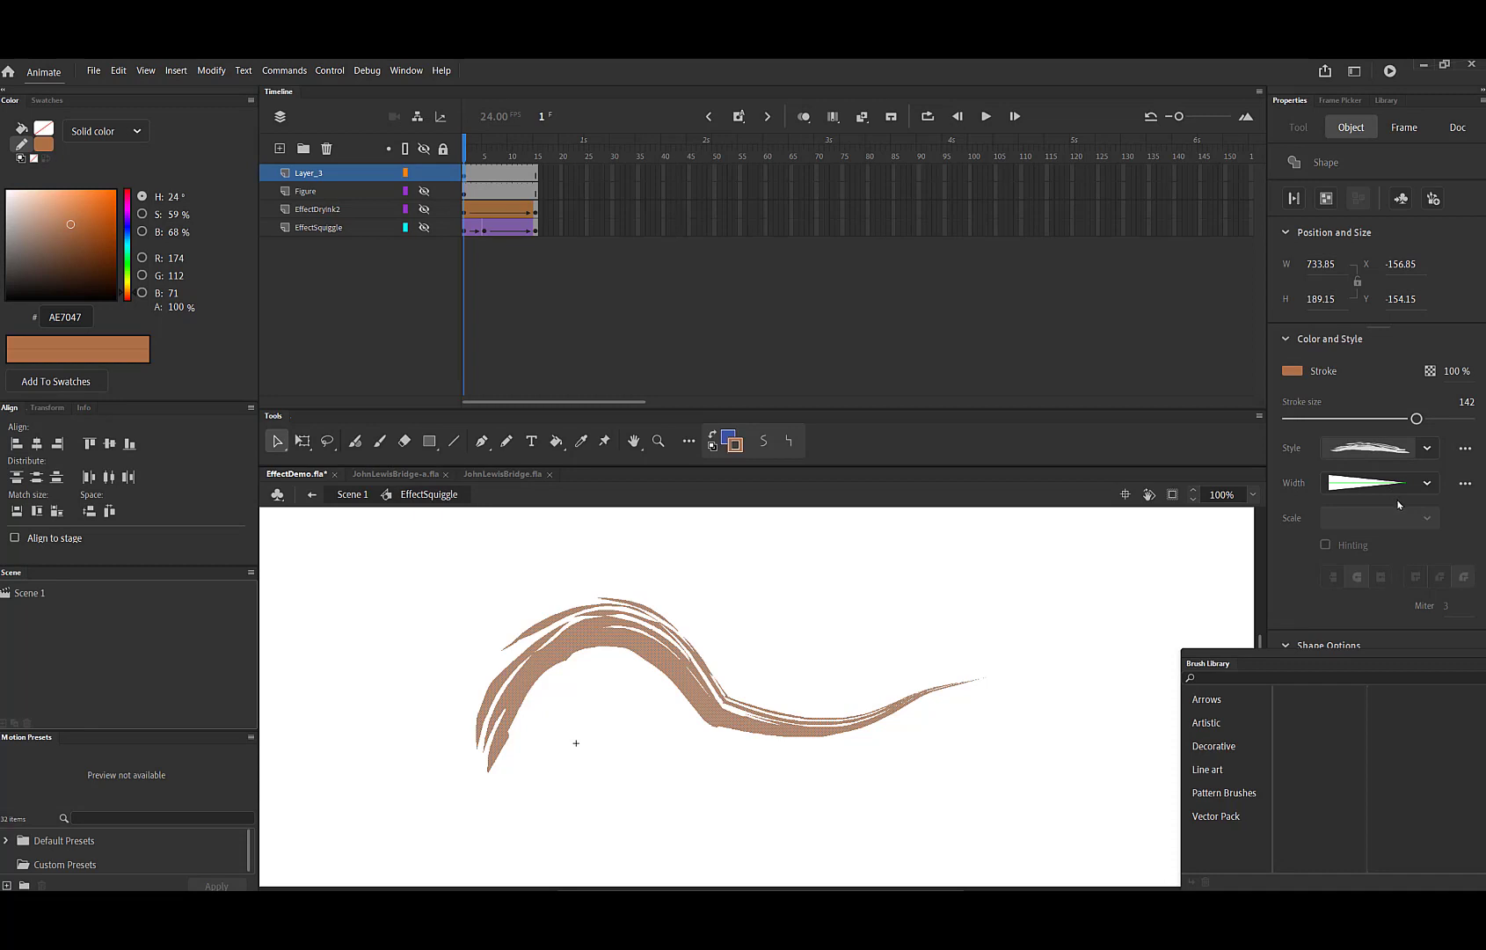
{"action": "mouse_move", "coordinate": [1338, 659]}
{"action": "left_mouse_down"}
{"action": "mouse_move", "coordinate": [1185, 558]}
{"action": "mouse_move", "coordinate": [1187, 536]}
{"action": "left_mouse_up"}
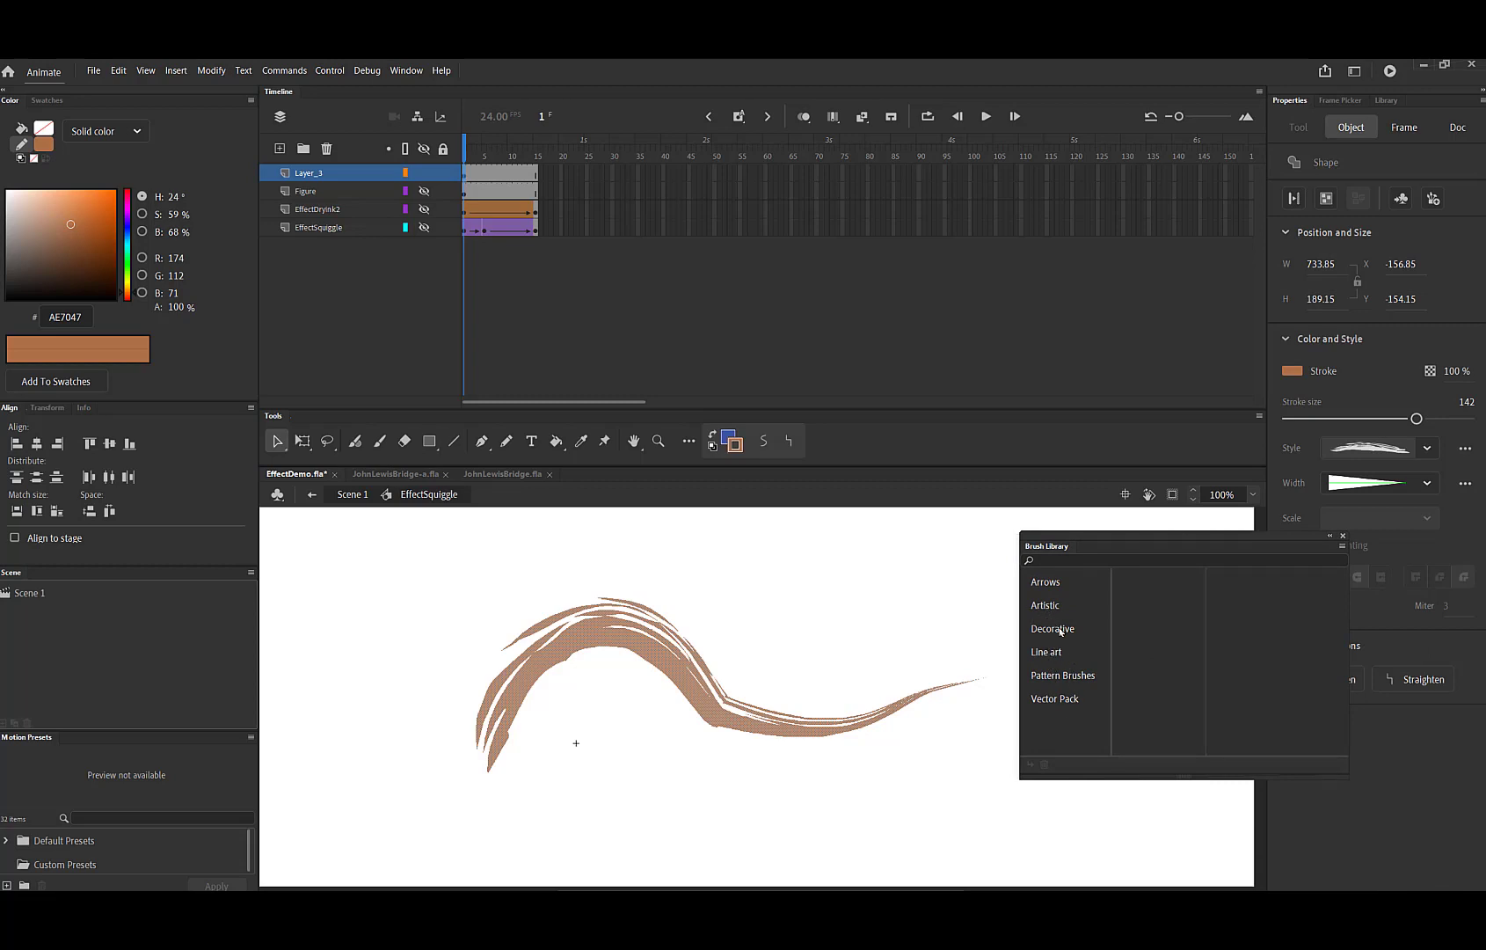
Add the Calligraphy 1 brush from the Artistic Ink brushes to the document, apply it to the stroke, and check the document's style list.
{"action": "left_click", "coordinate": [1044, 605]}
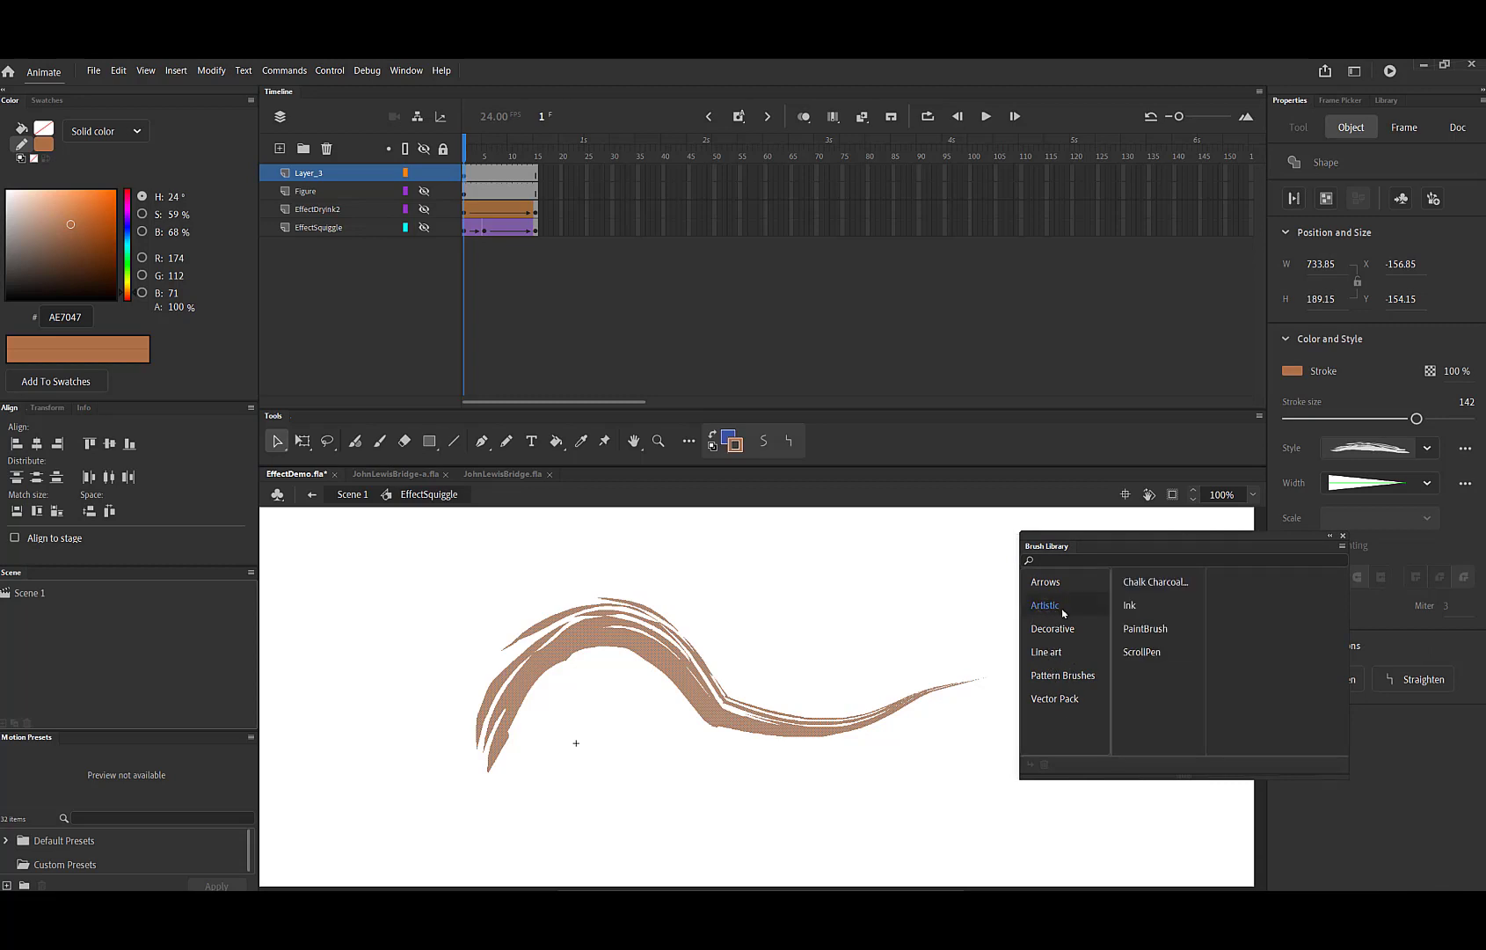
{"action": "left_click", "coordinate": [1132, 606]}
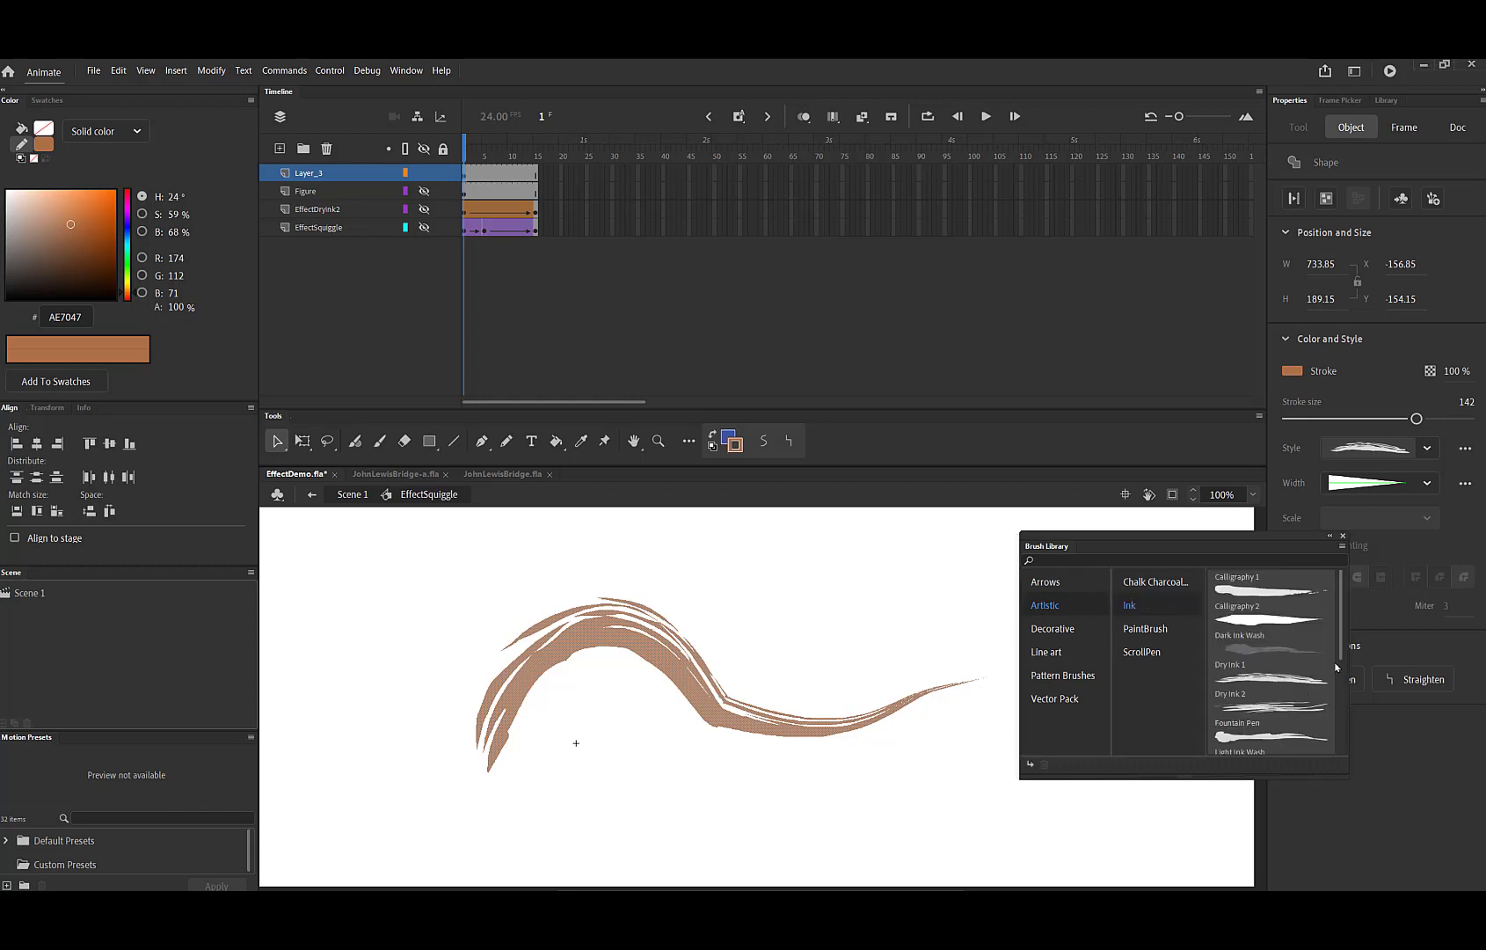
{"action": "mouse_move", "coordinate": [1341, 660]}
{"action": "left_mouse_down"}
{"action": "mouse_move", "coordinate": [1341, 760]}
{"action": "mouse_move", "coordinate": [1335, 679]}
{"action": "left_mouse_up"}
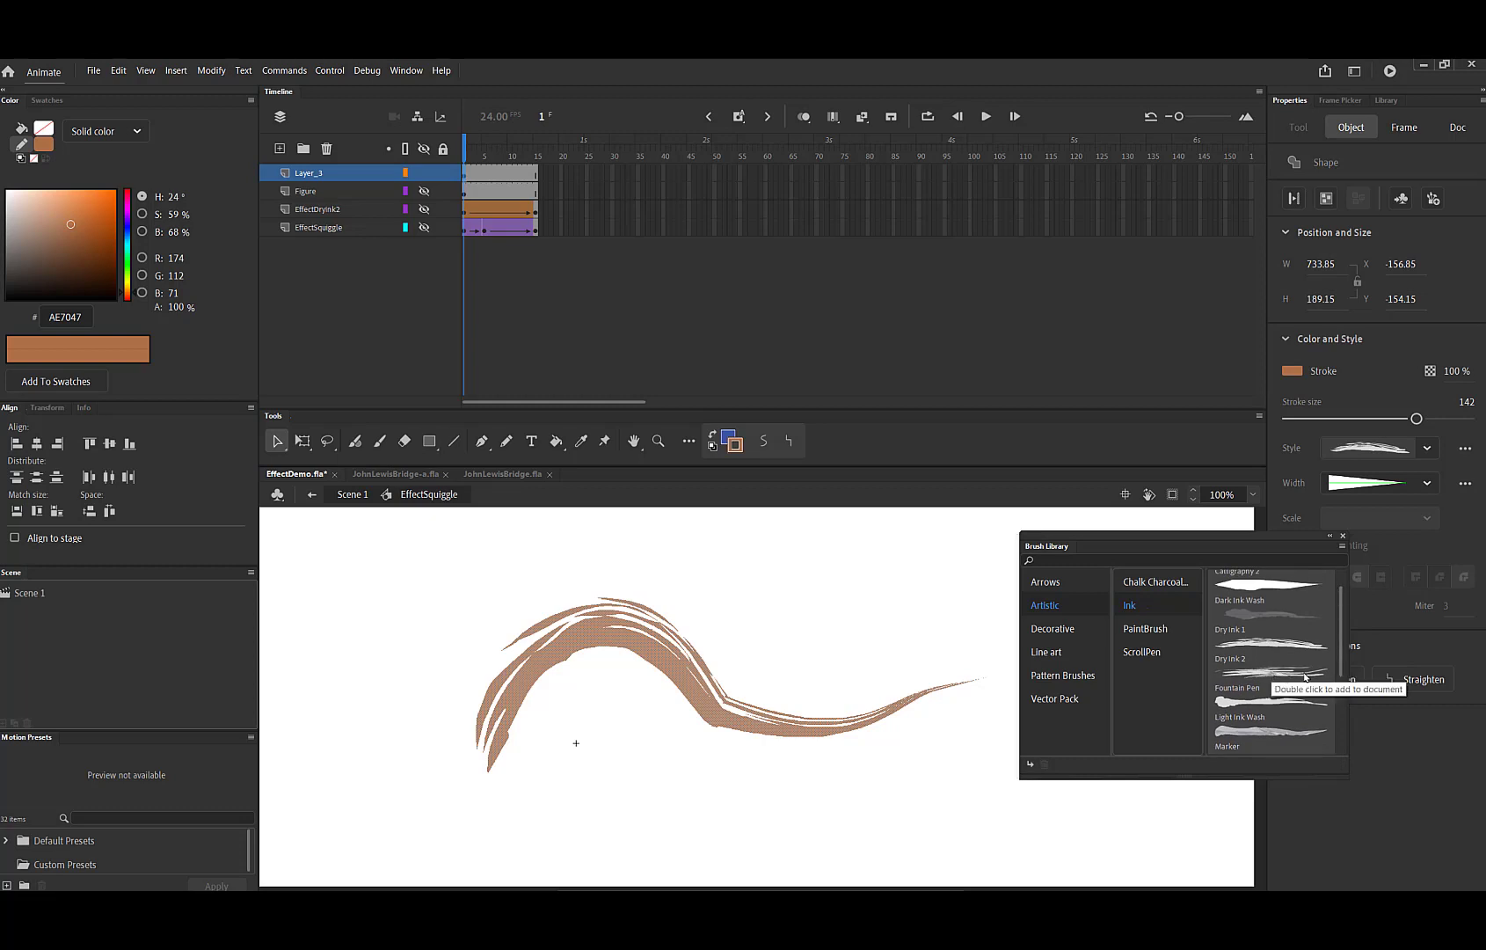
{"action": "left_click_drag", "start_coordinate": [1338, 658], "coordinate": [1340, 640]}
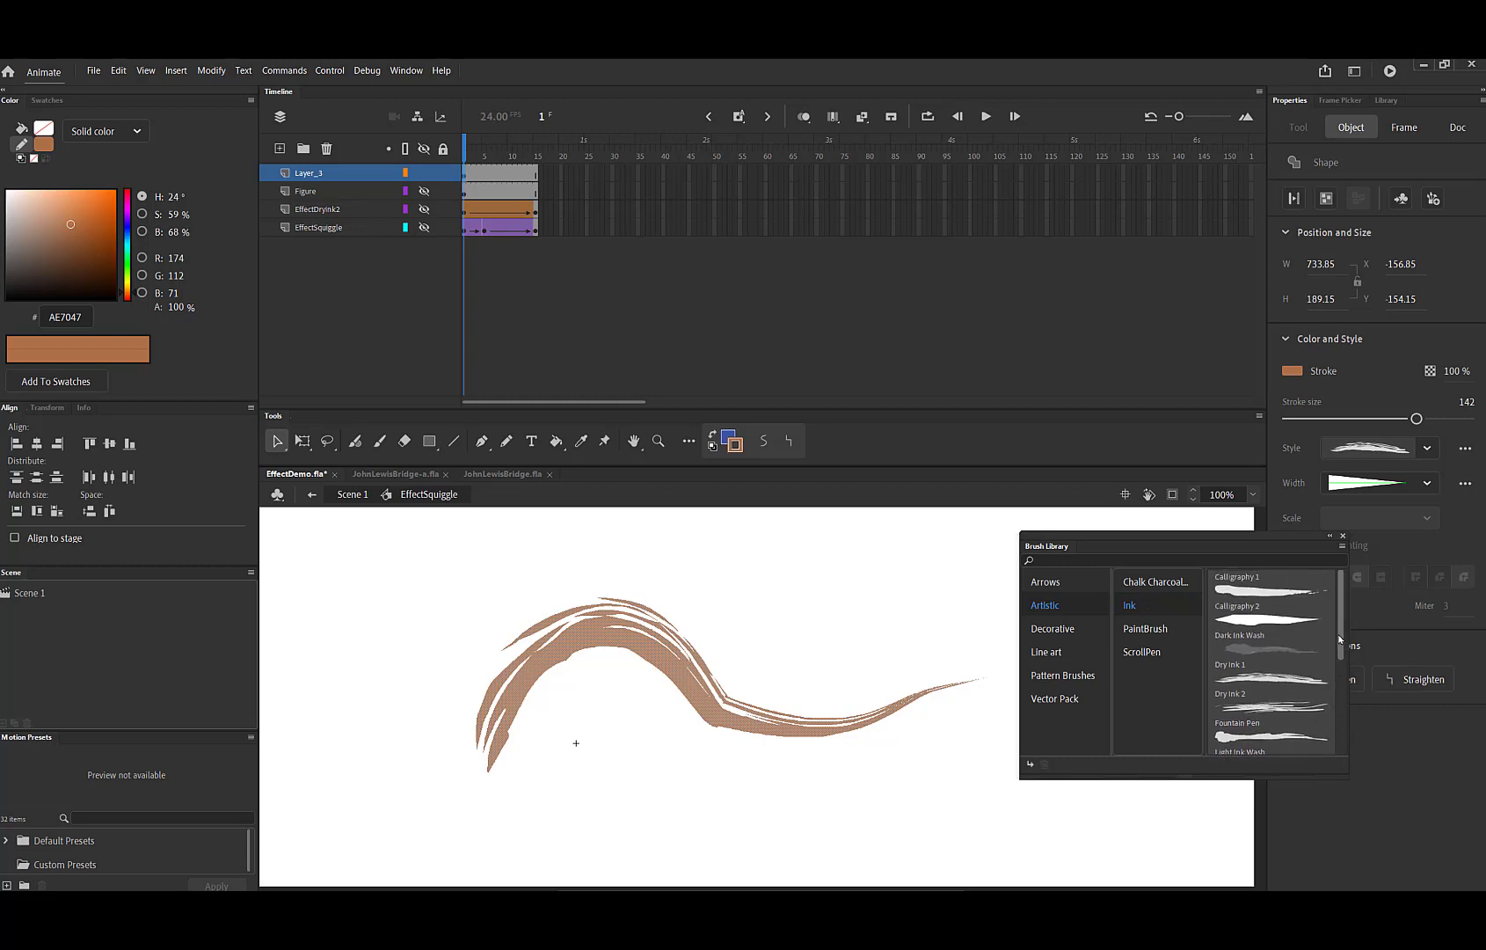
{"action": "left_click", "coordinate": [1281, 598]}
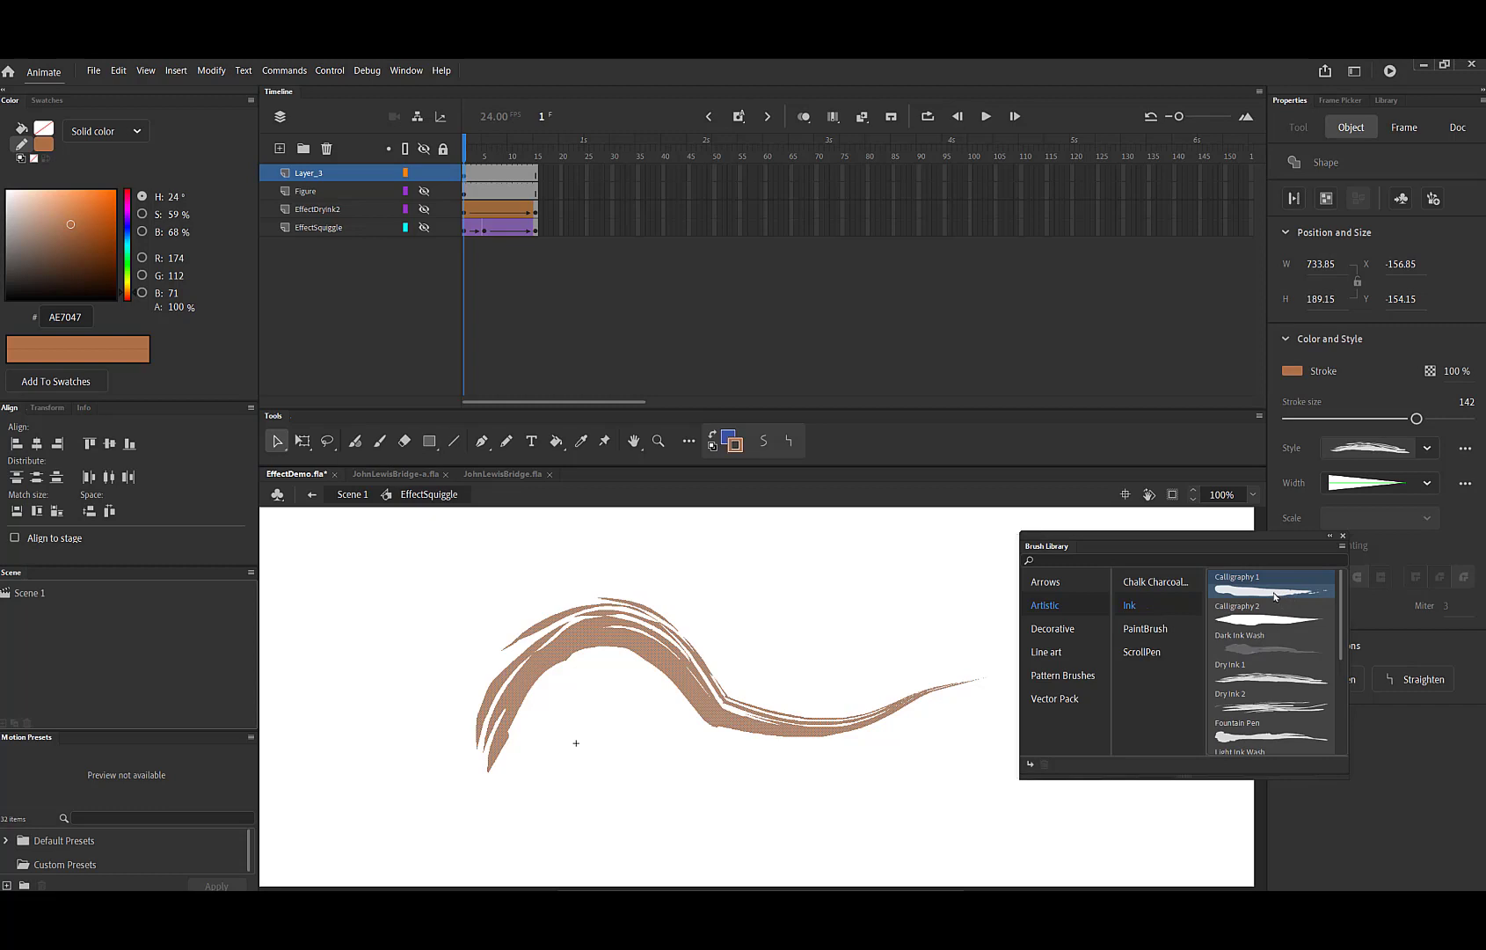
{"action": "double_click", "coordinate": [1274, 597]}
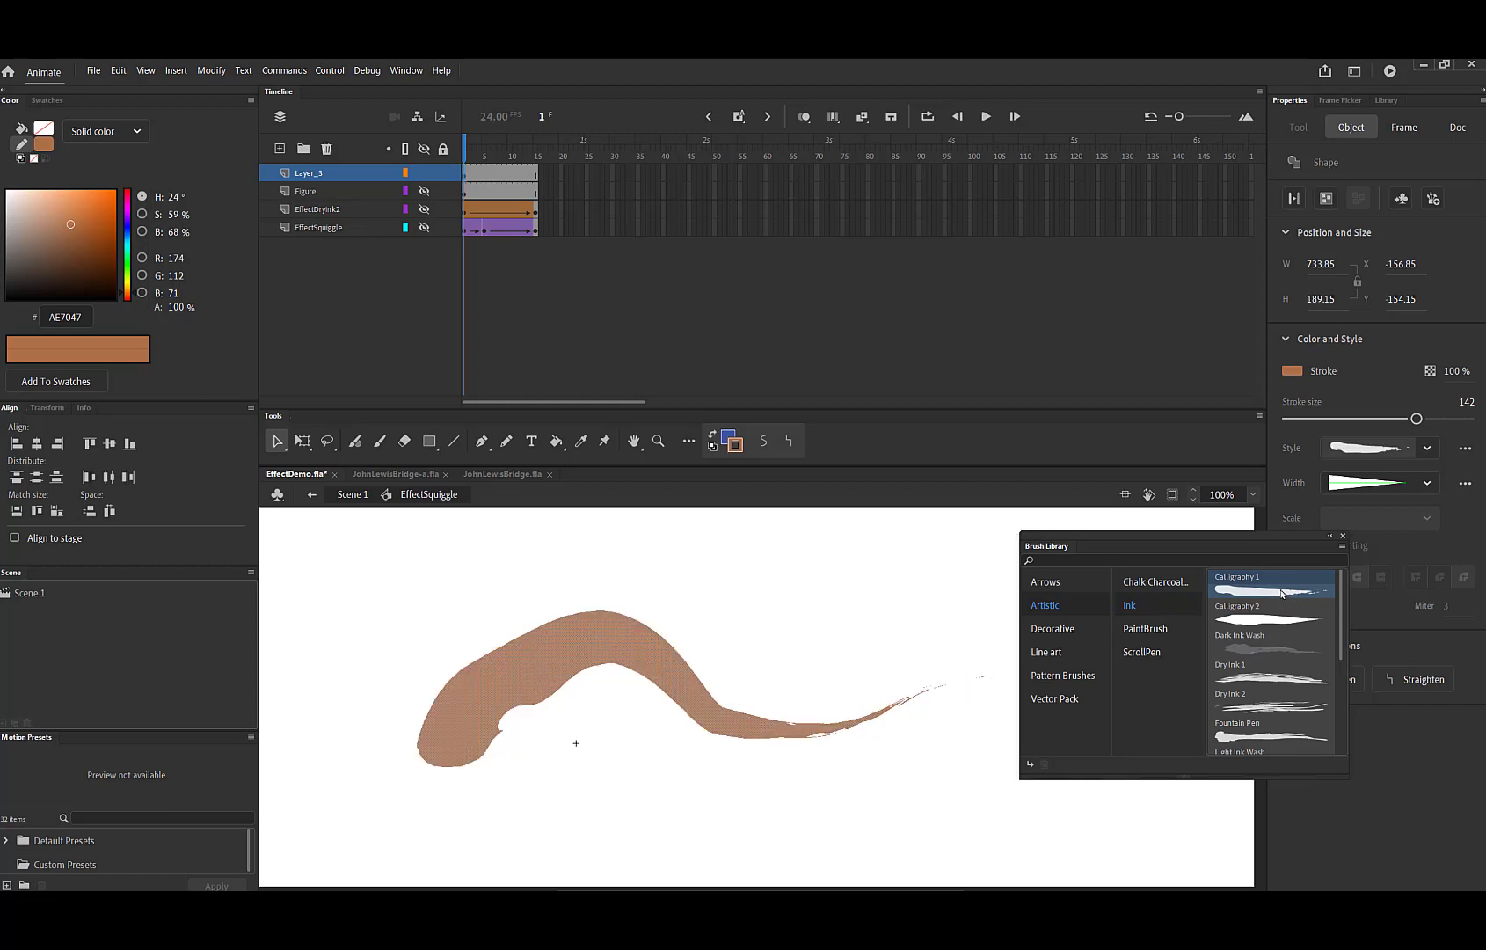
{"action": "left_click", "coordinate": [1428, 451]}
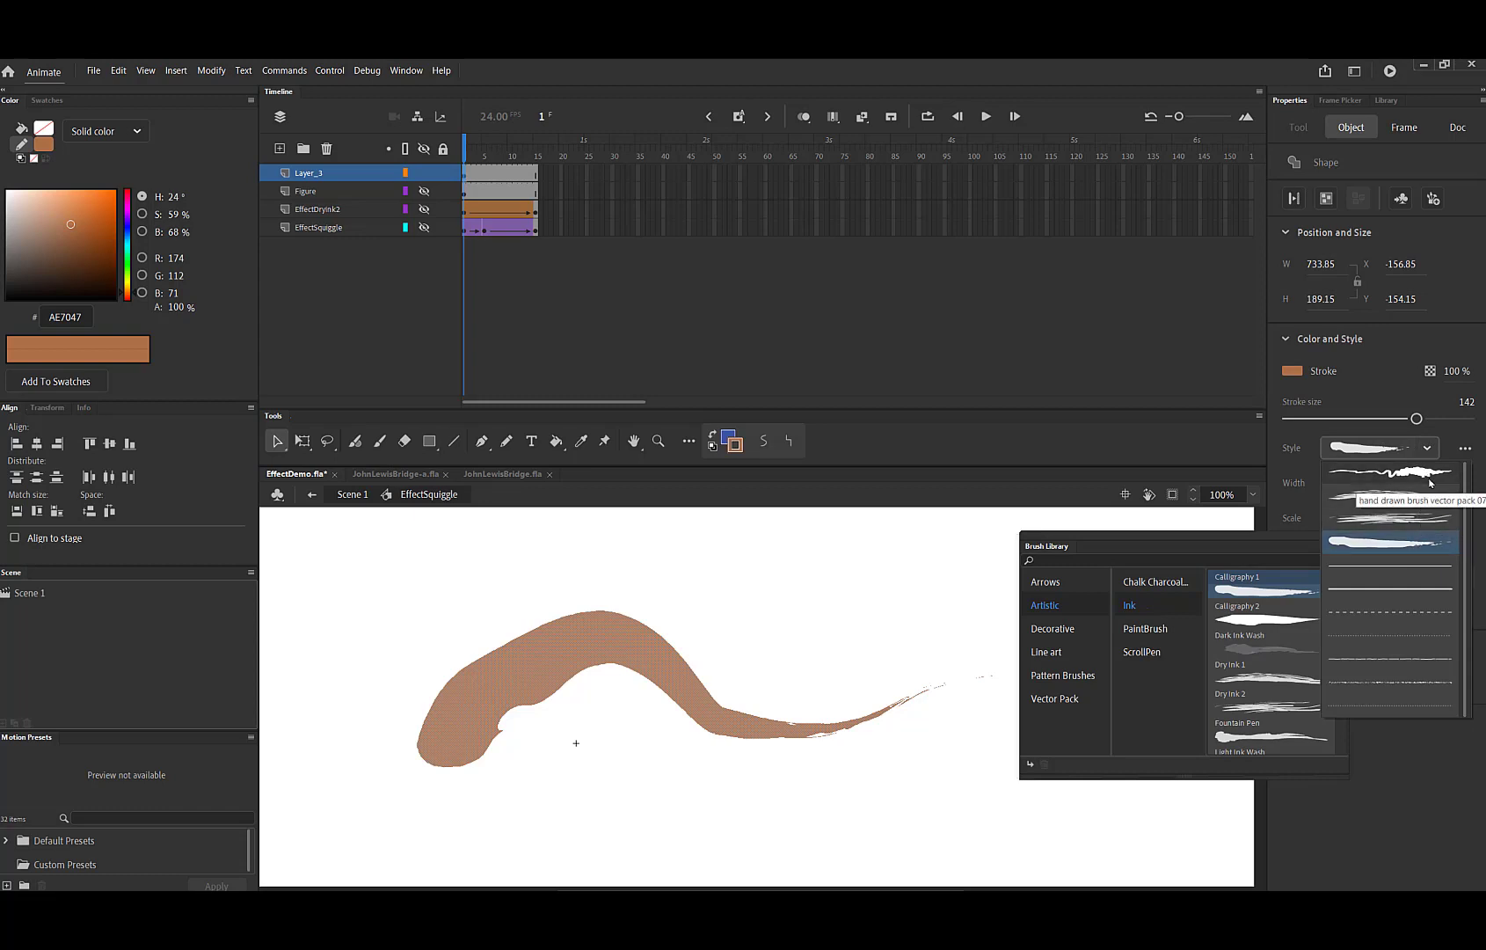
{"action": "key", "text": "Escape"}
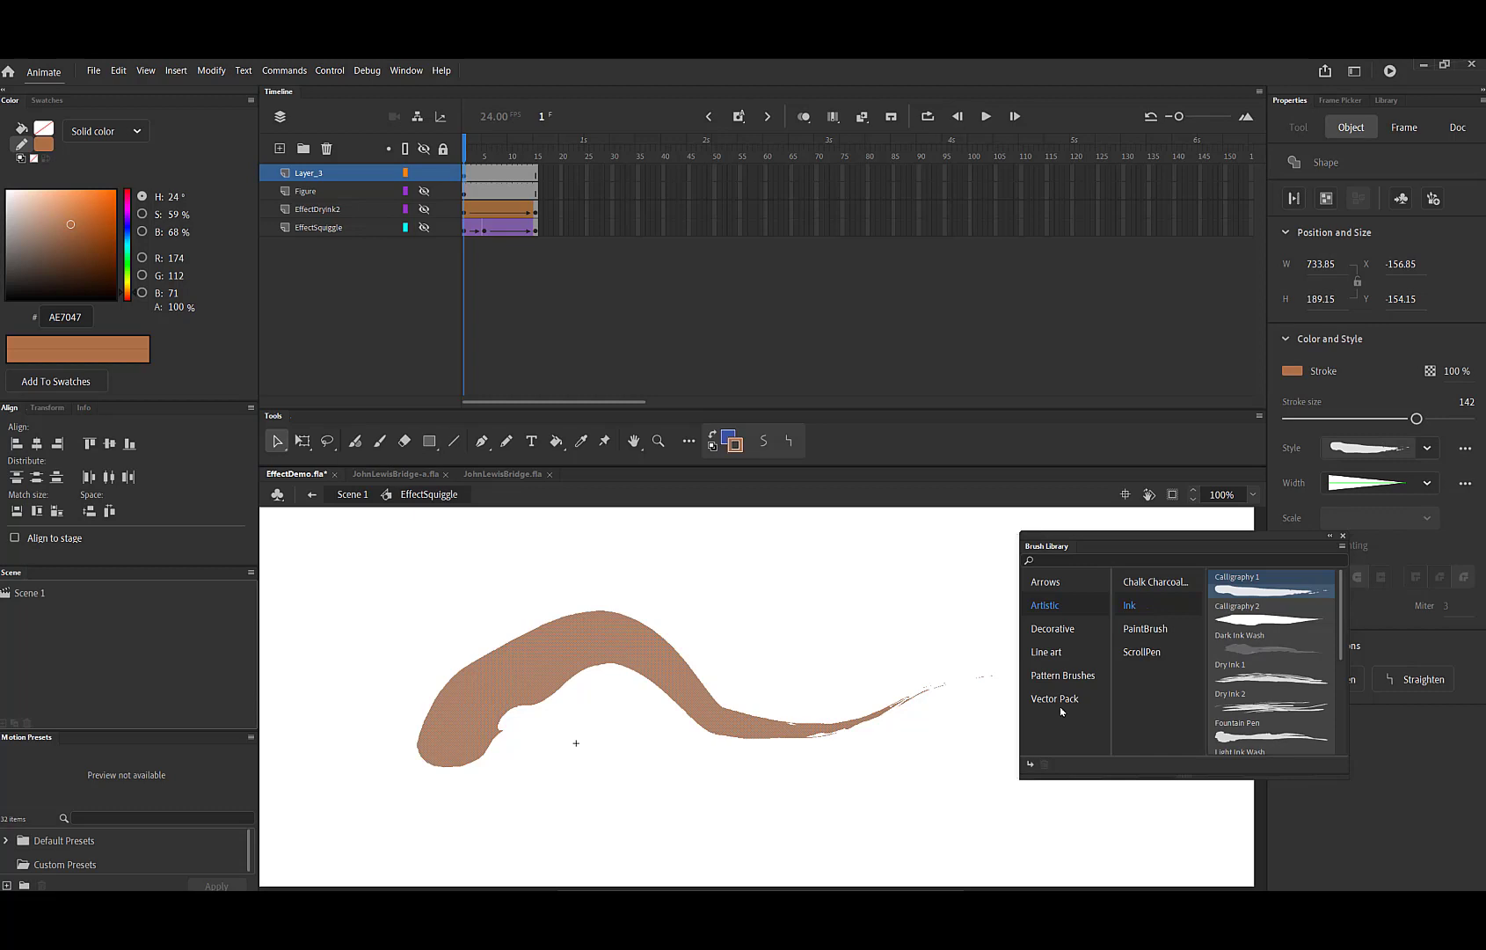
Add the Dark Ink Wash brush to the document as the stroke's style and check it in the style list.
{"action": "left_click", "coordinate": [1271, 649]}
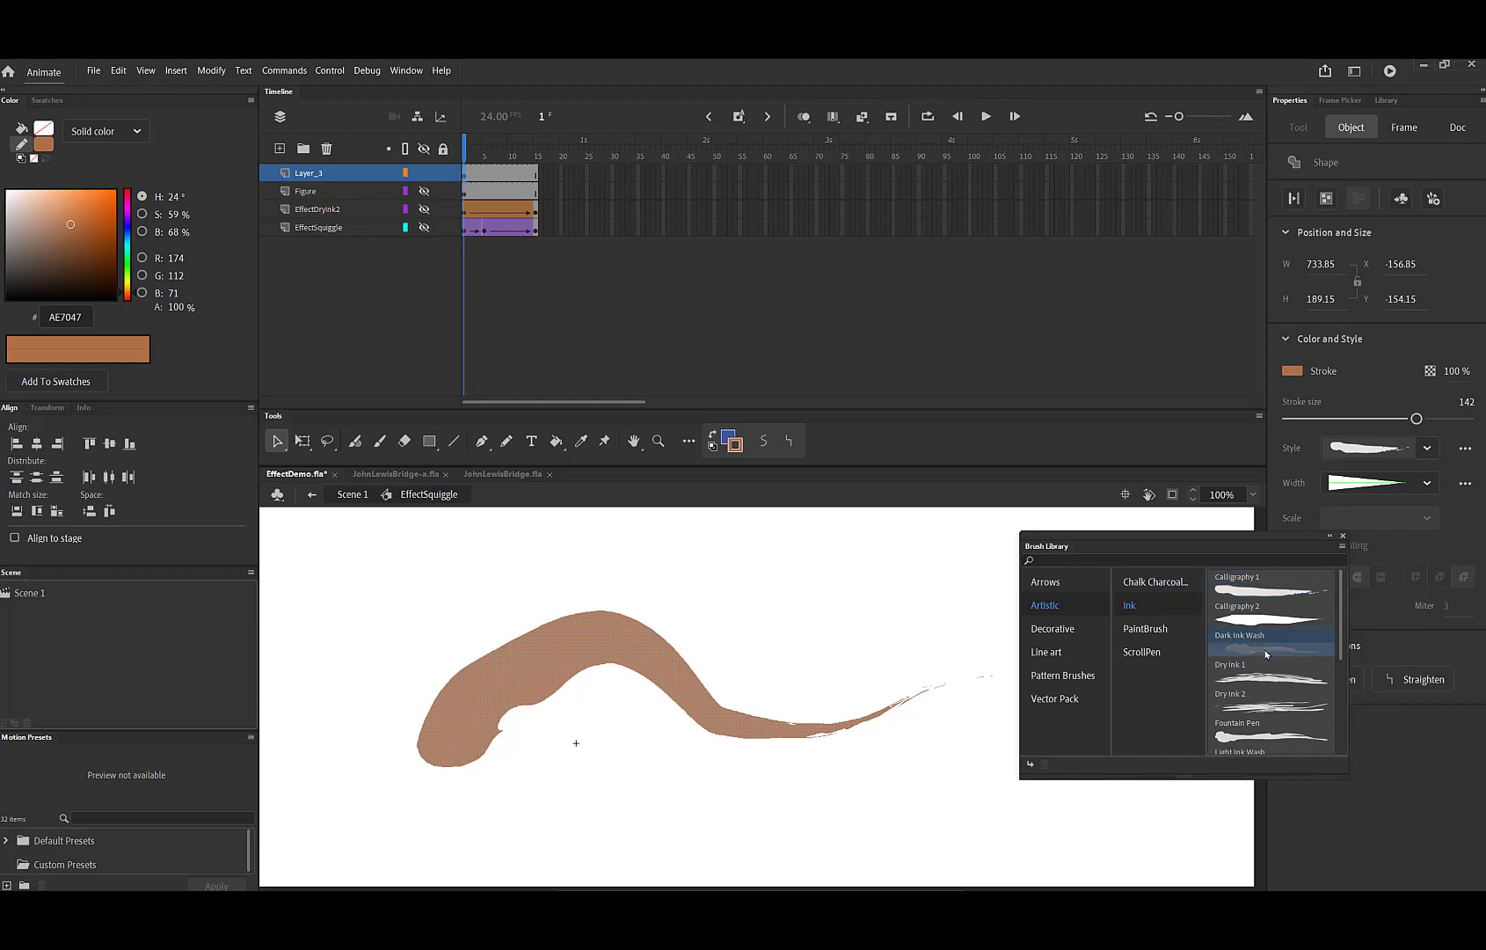
{"action": "double_click", "coordinate": [1257, 651]}
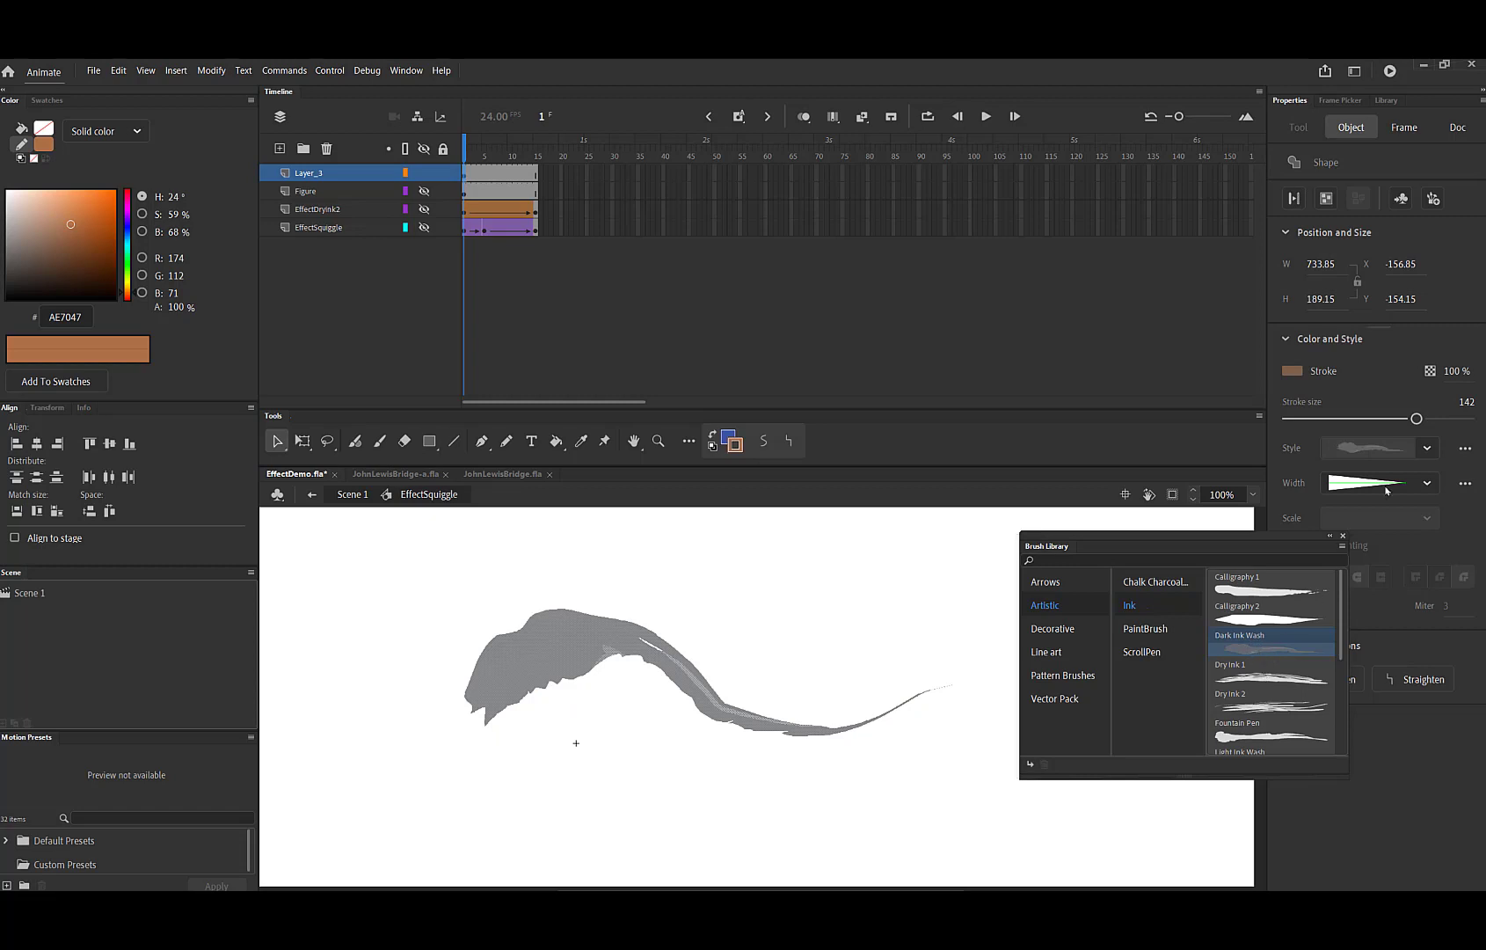
{"action": "left_click", "coordinate": [1426, 448]}
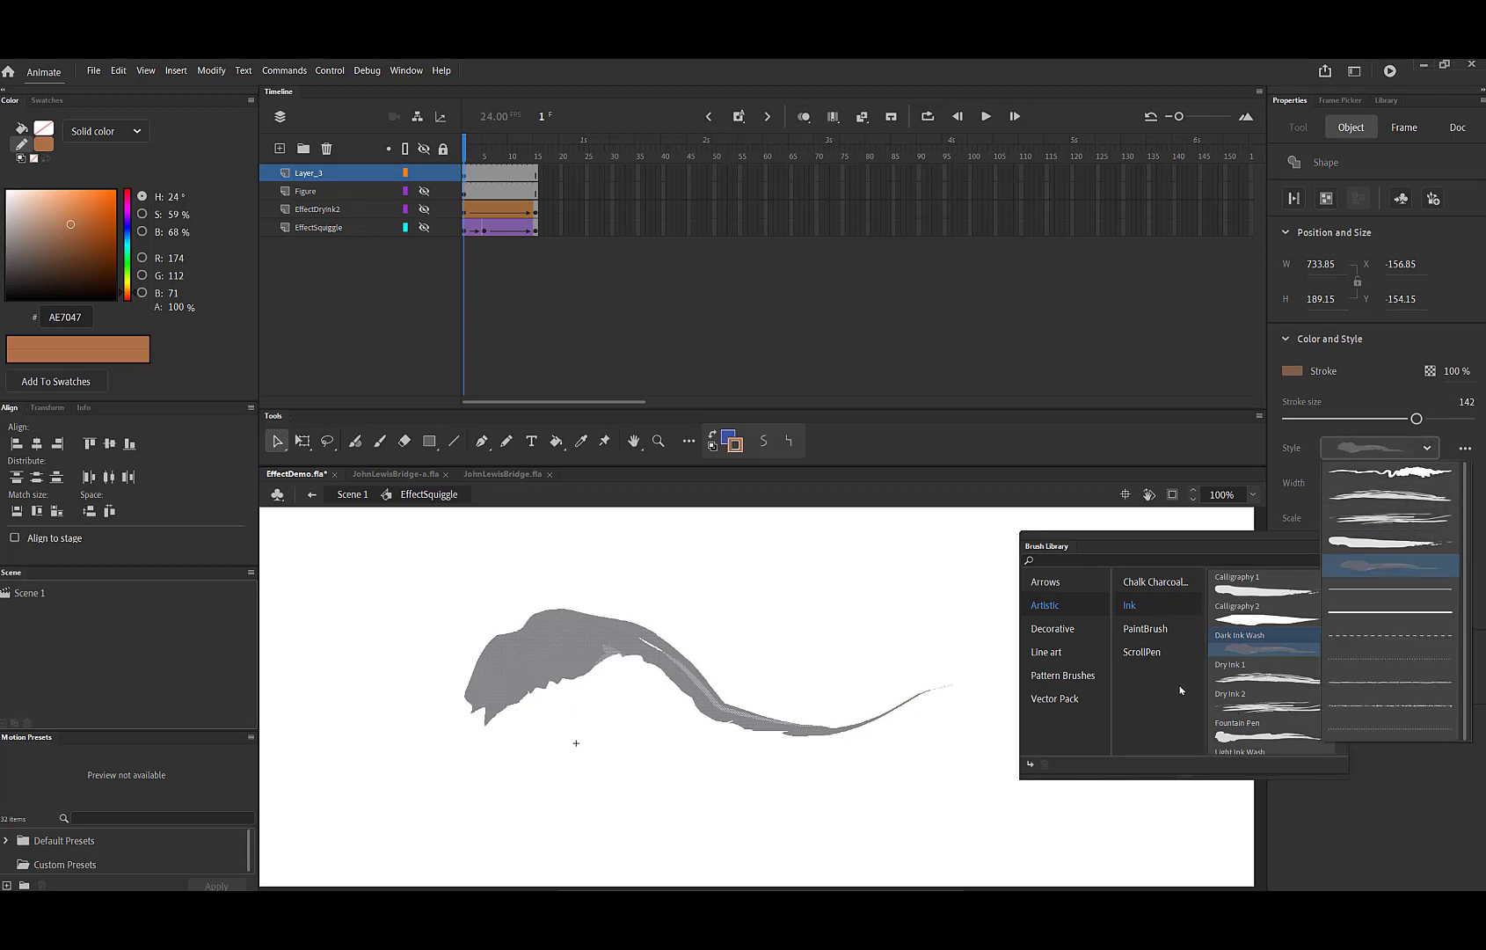
Apply hand drawn brush vector pack 06 from the Vector Pack's Hand Drawn brushes to the stroke and check the style list.
{"action": "left_click", "coordinate": [1066, 698]}
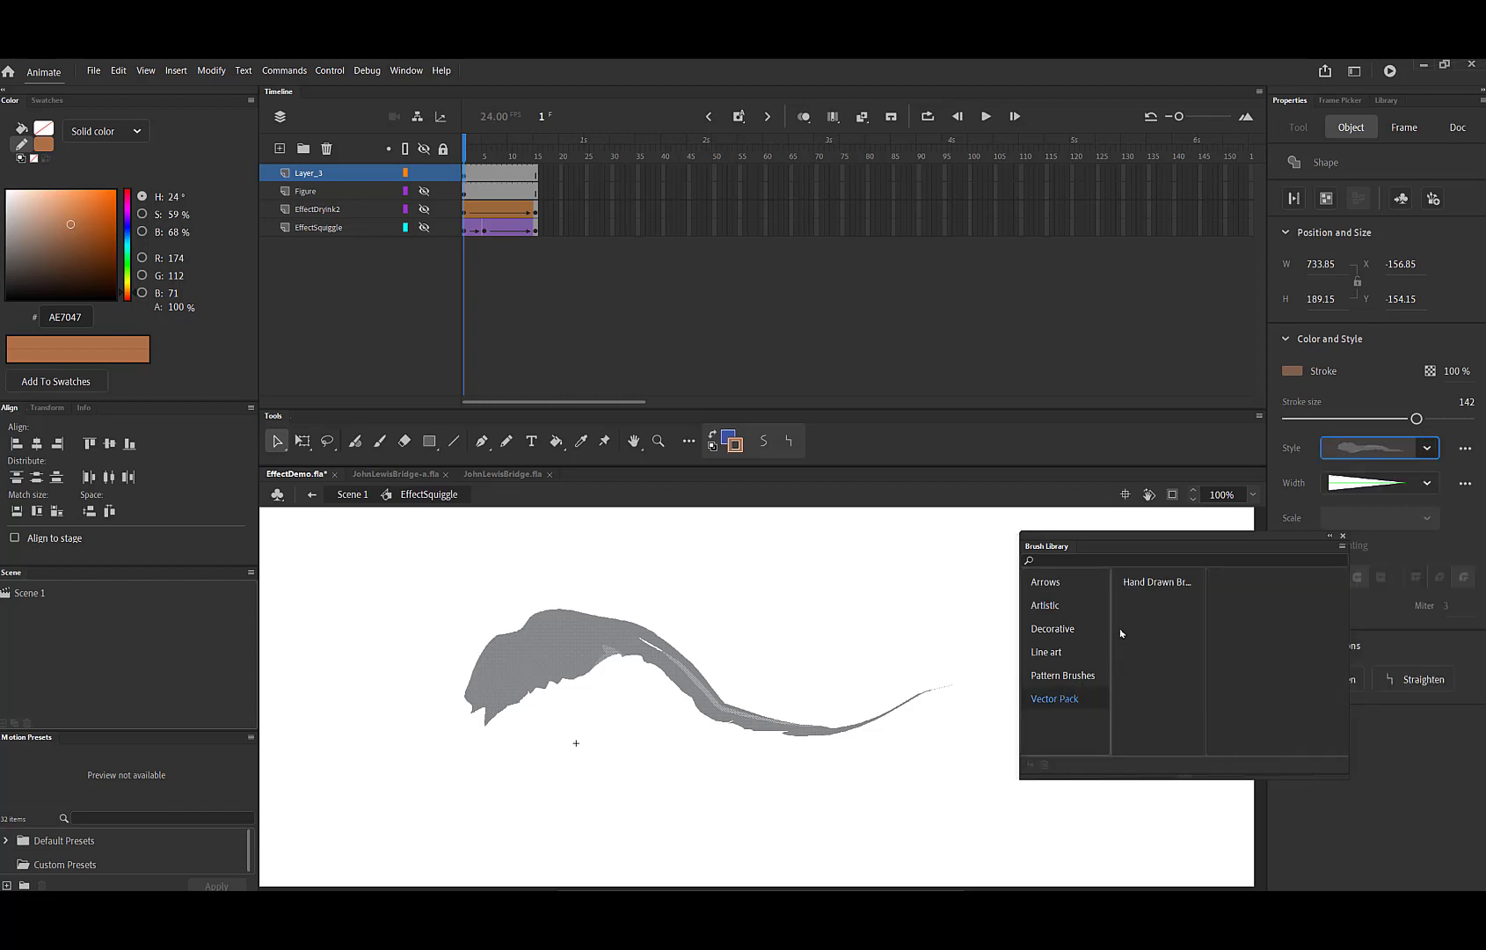
{"action": "left_click", "coordinate": [1156, 583]}
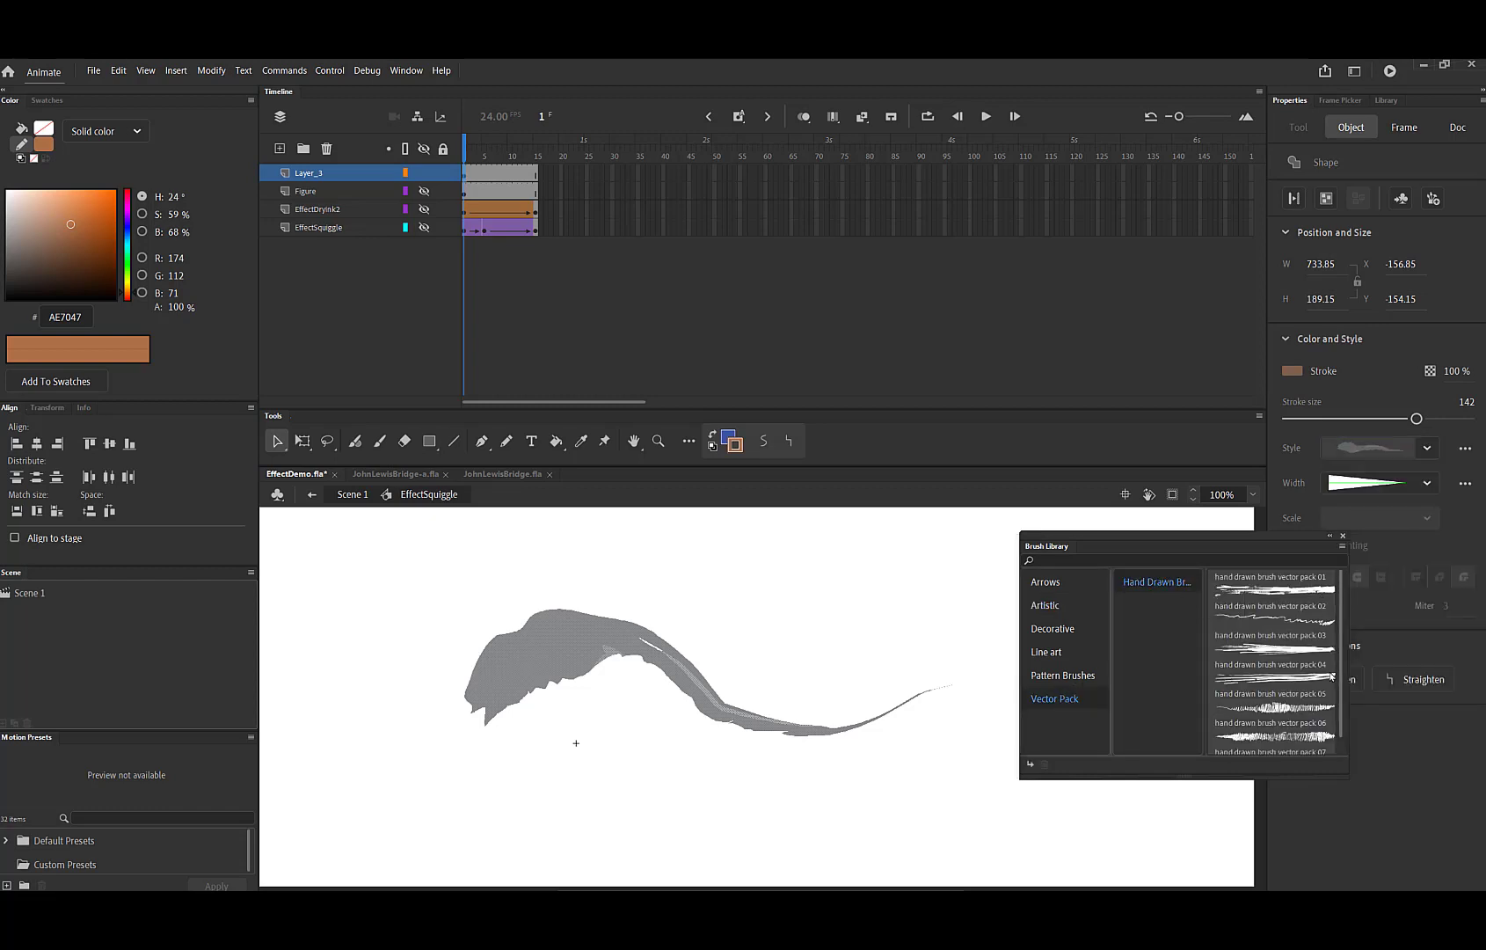
{"action": "scroll", "coordinate": [1326, 708], "scroll_direction": "down", "scroll_amount": 1}
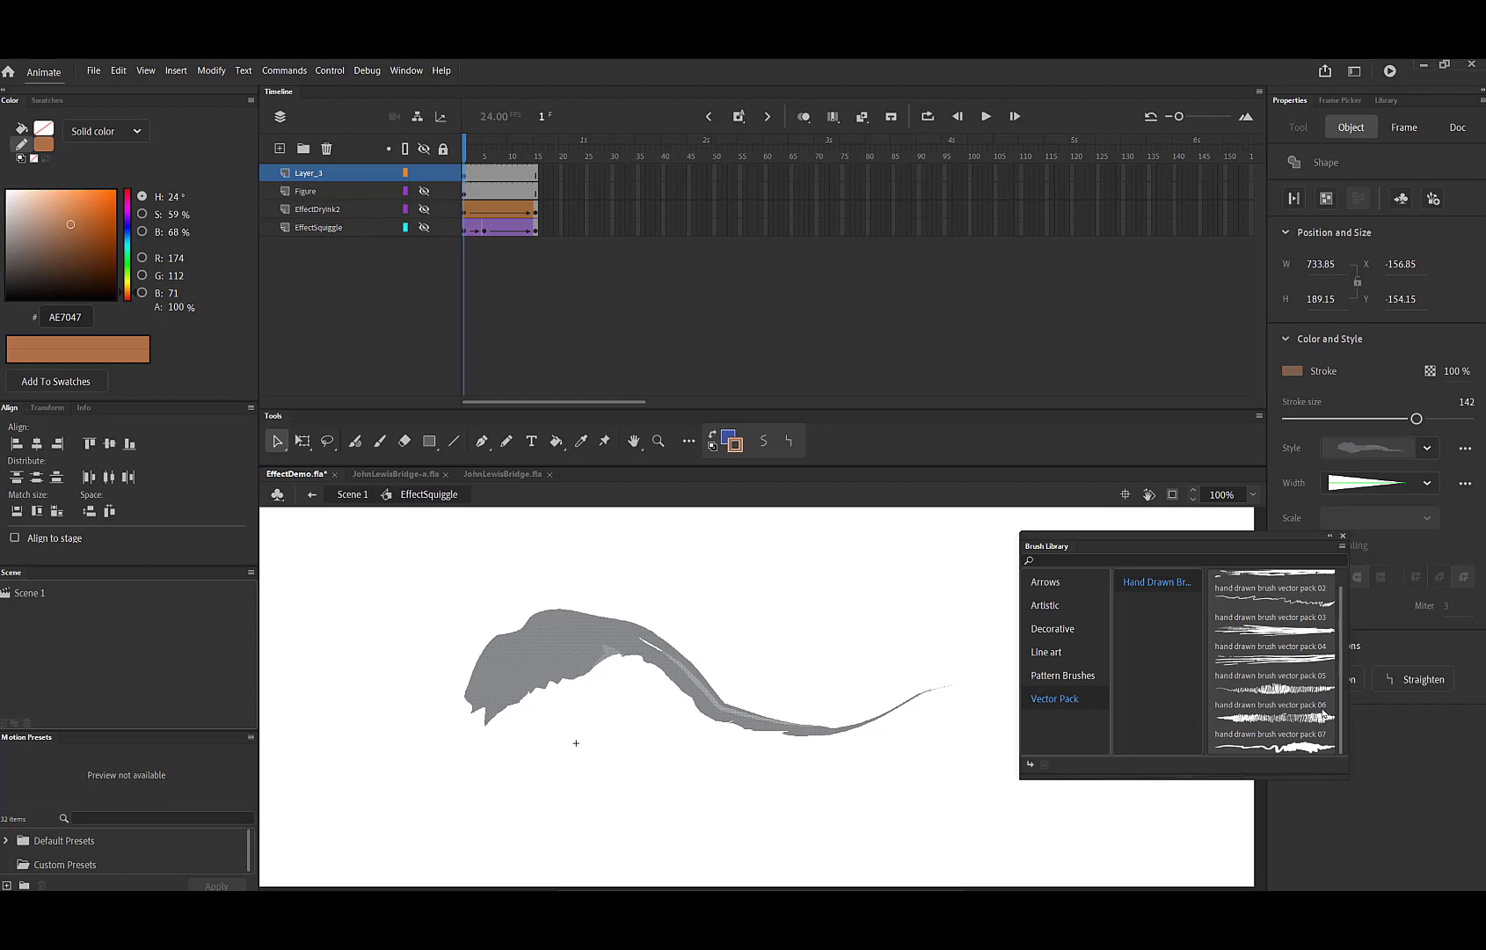
{"action": "double_click", "coordinate": [1272, 720]}
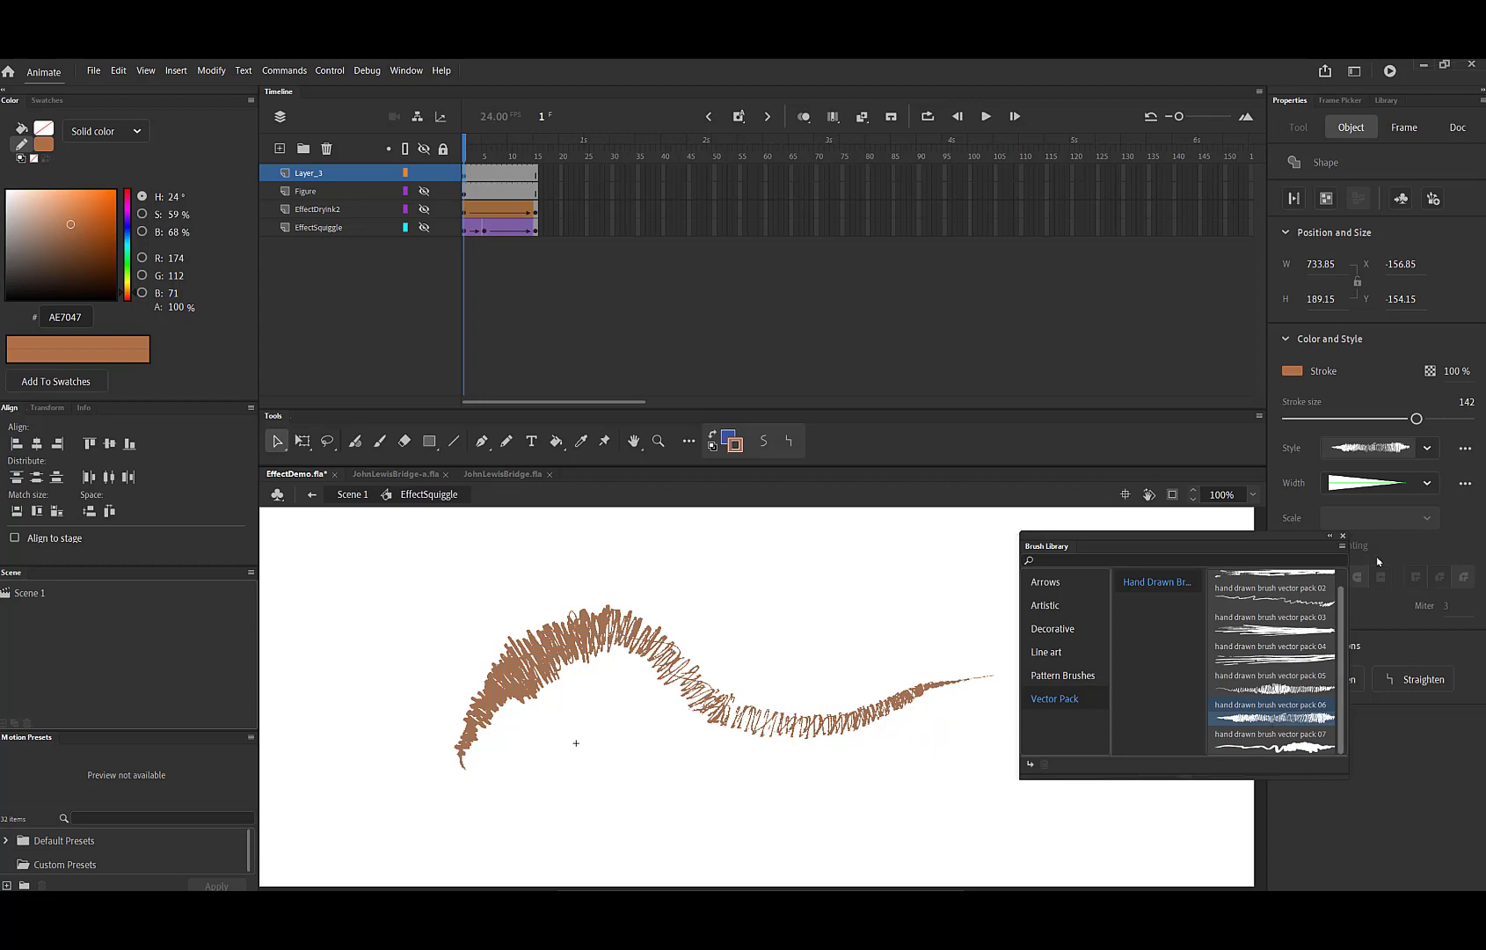
{"action": "left_click", "coordinate": [1427, 450]}
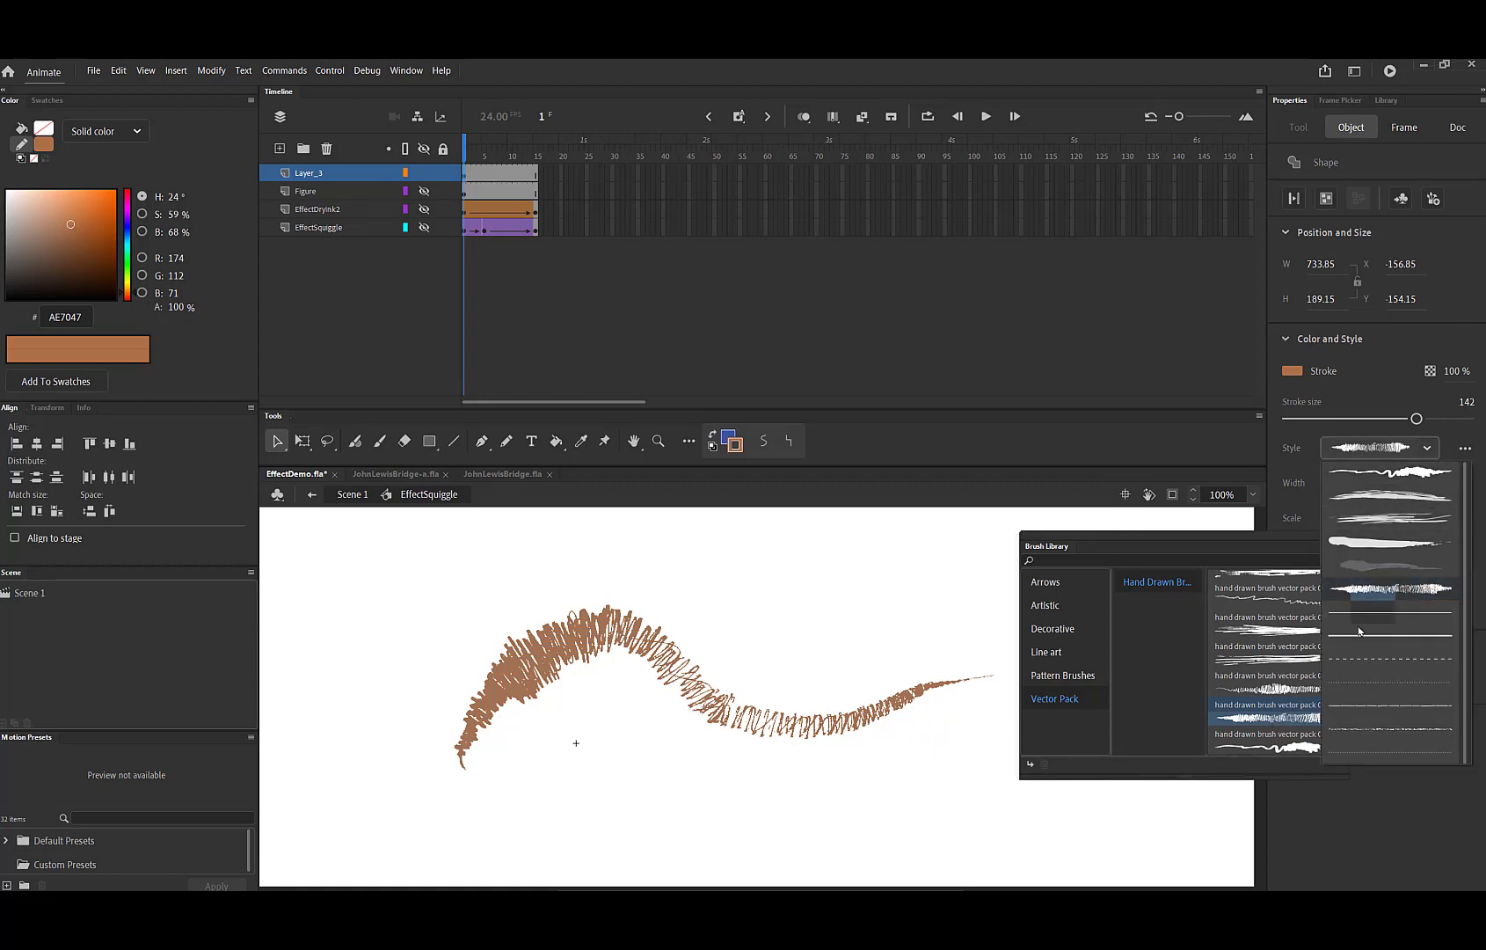
Apply hand drawn brush vector pack 05 to the stroke and check that it is in the document's style list.
{"action": "left_click", "coordinate": [1286, 695]}
{"action": "double_click", "coordinate": [1275, 691]}
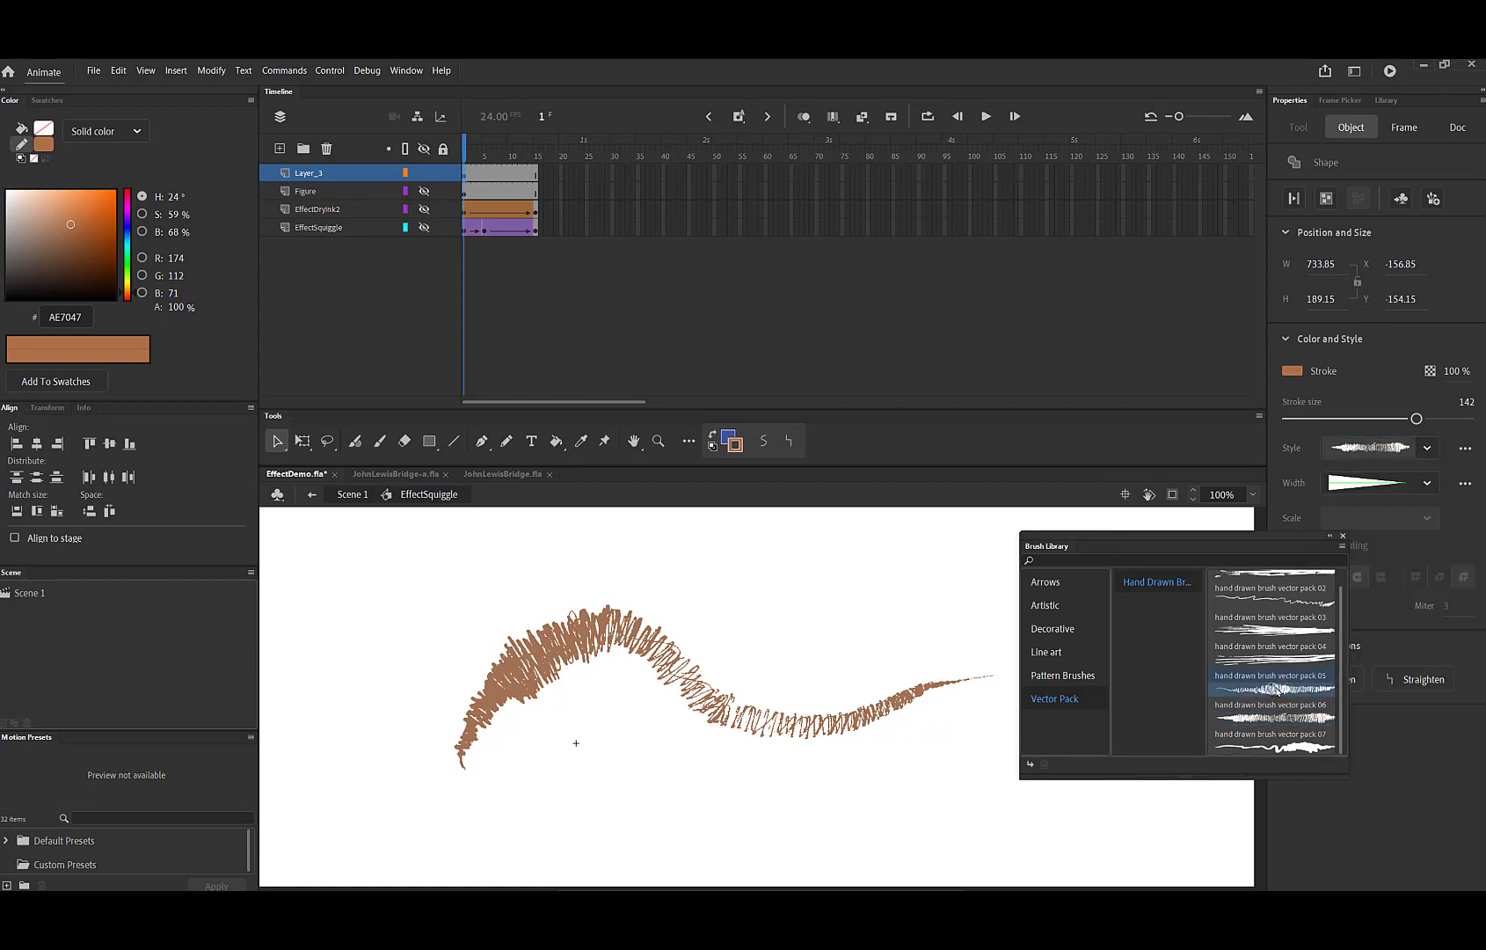
{"action": "left_click", "coordinate": [1426, 448]}
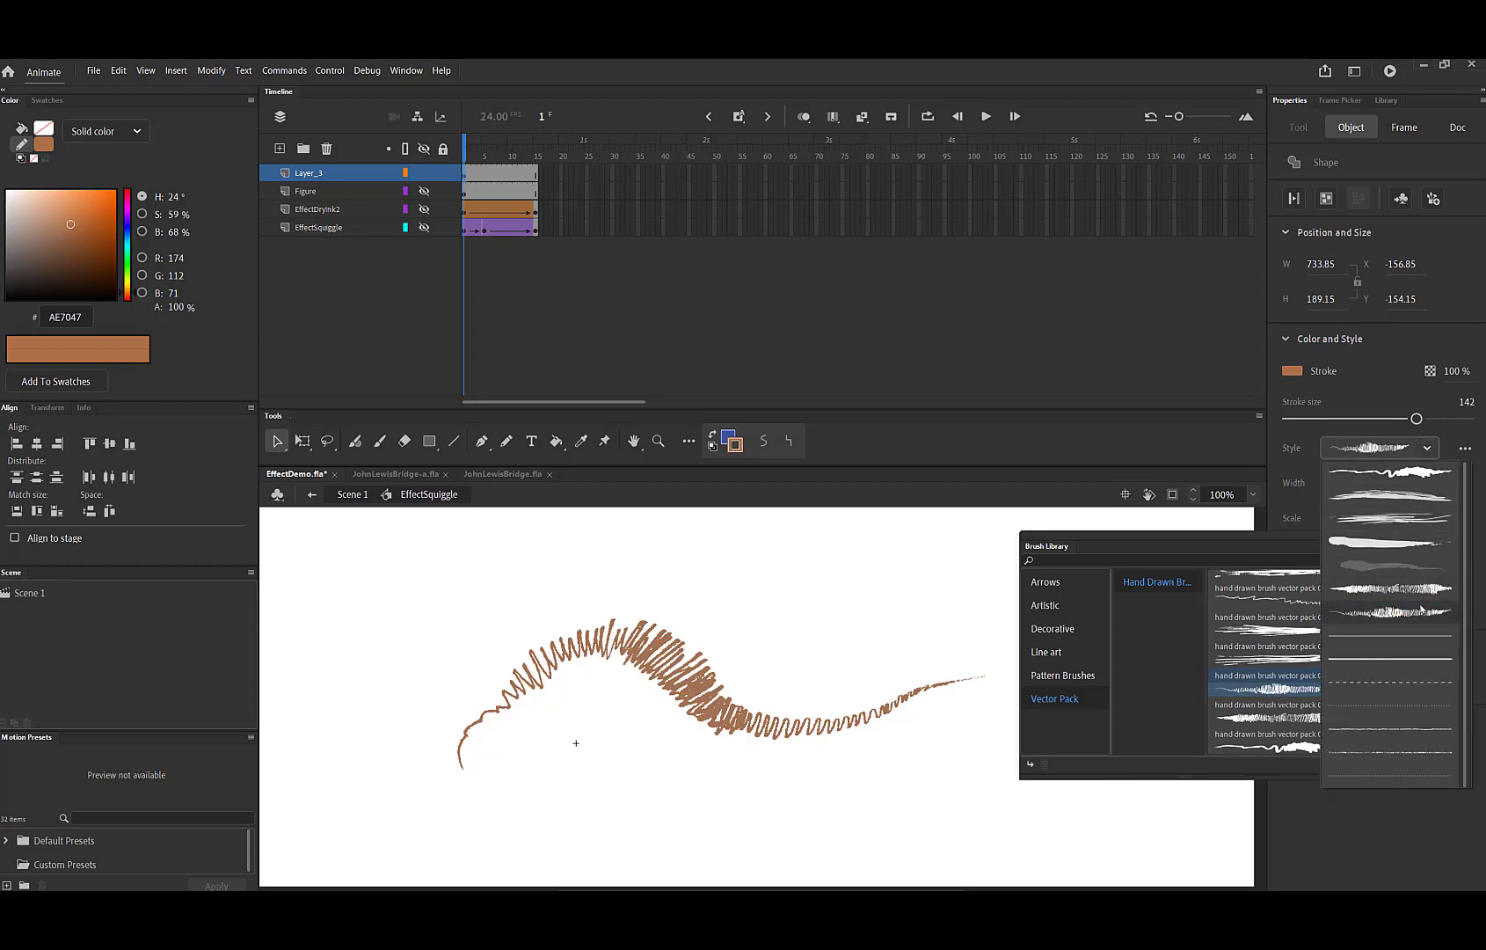
{"action": "left_click", "coordinate": [1266, 692]}
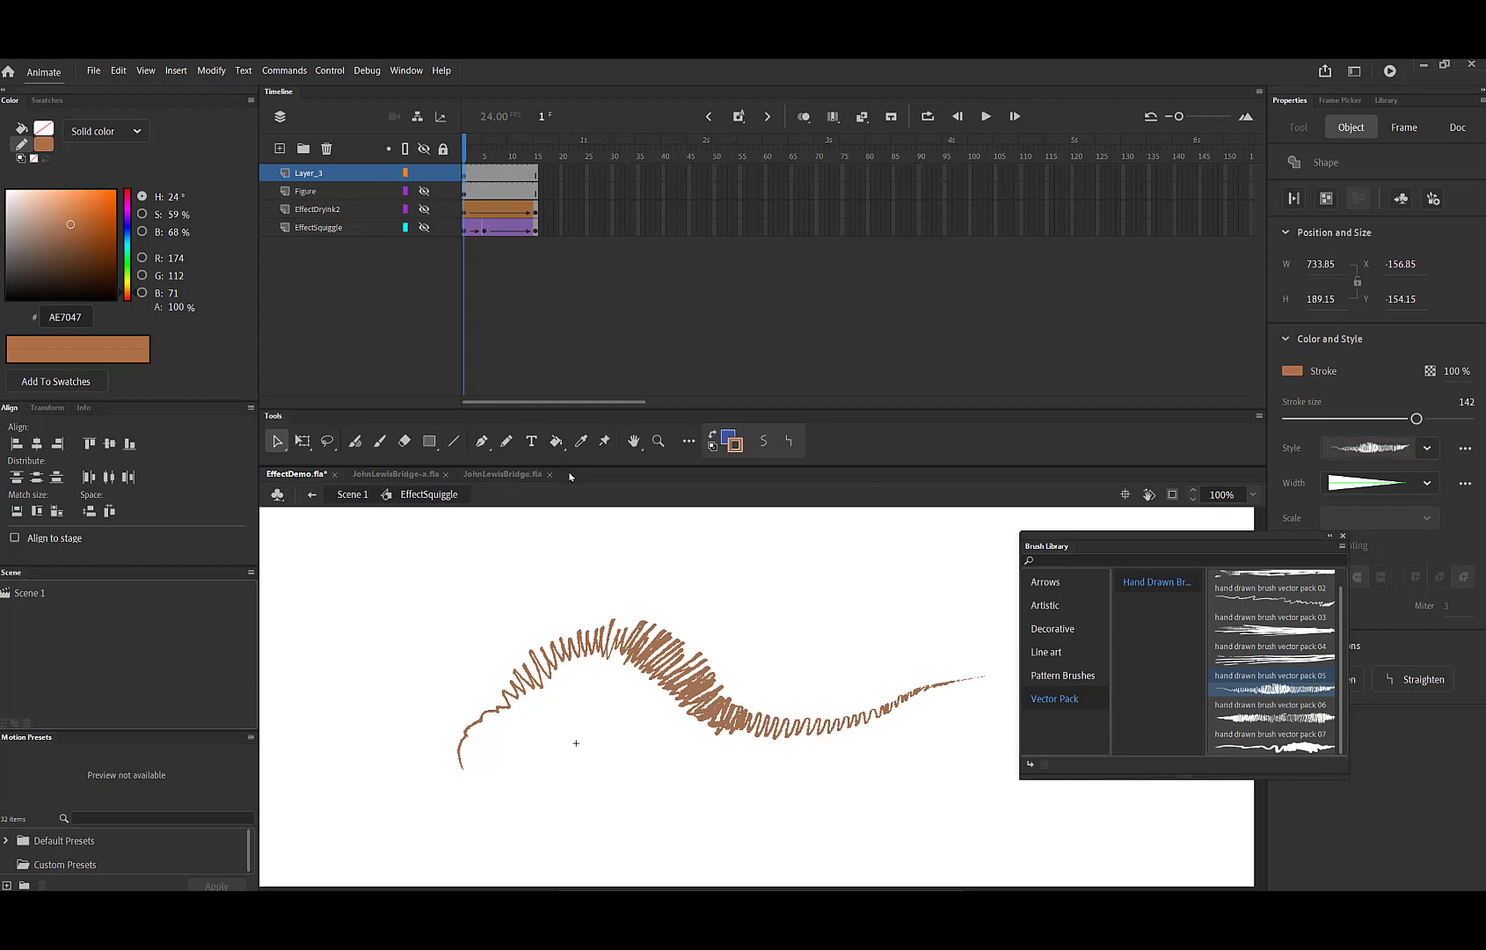
Reshape the brushed stroke with the Subselection tool, moving its crest and trough anchor points and pulling the crest up into a steep peak.
{"action": "left_click", "coordinate": [278, 443]}
{"action": "left_click", "coordinate": [278, 442]}
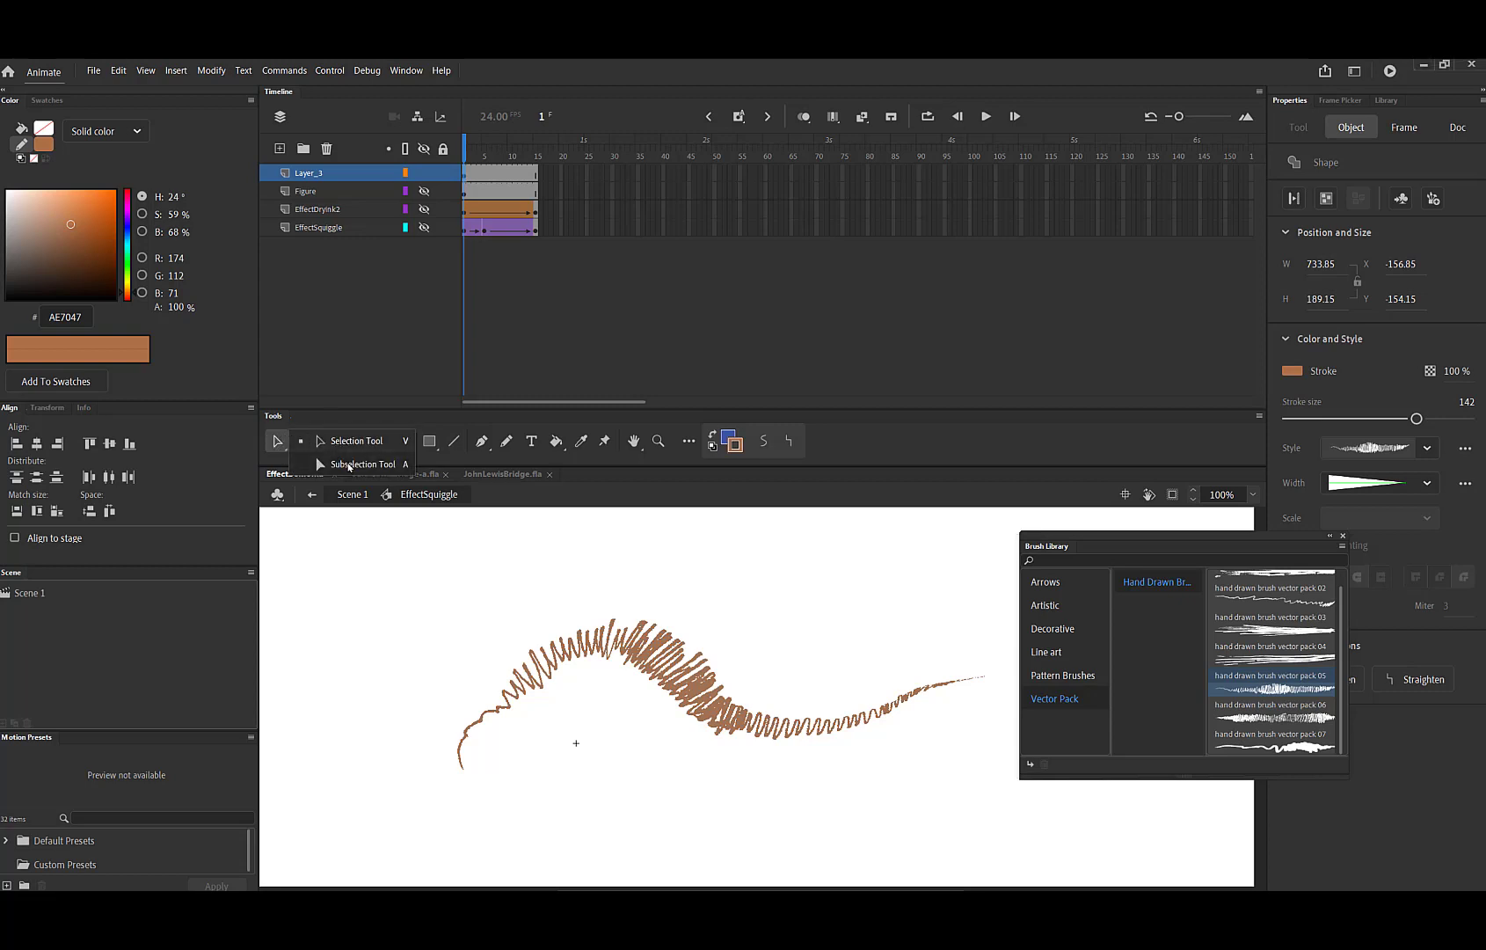
{"action": "left_click", "coordinate": [349, 464]}
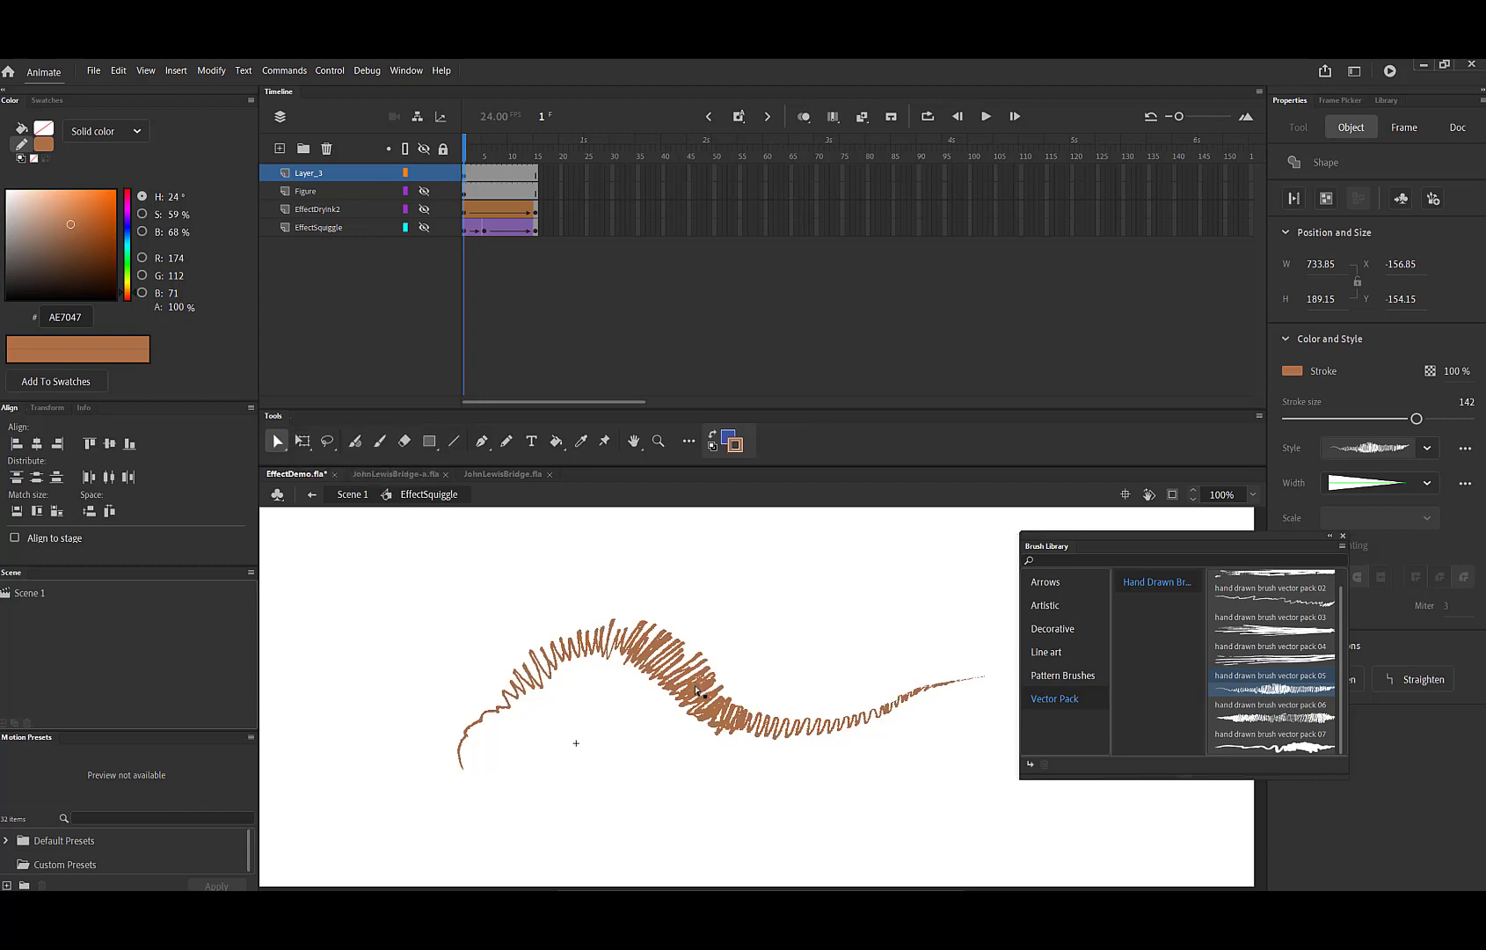
{"action": "left_click", "coordinate": [729, 724]}
{"action": "mouse_move", "coordinate": [664, 626]}
{"action": "left_mouse_down"}
{"action": "mouse_move", "coordinate": [766, 601]}
{"action": "mouse_move", "coordinate": [649, 620]}
{"action": "mouse_move", "coordinate": [675, 596]}
{"action": "left_mouse_up"}
{"action": "left_click", "coordinate": [607, 633]}
{"action": "mouse_move", "coordinate": [709, 665]}
{"action": "left_mouse_down"}
{"action": "mouse_move", "coordinate": [723, 768]}
{"action": "mouse_move", "coordinate": [766, 774]}
{"action": "mouse_move", "coordinate": [623, 747]}
{"action": "left_mouse_up"}
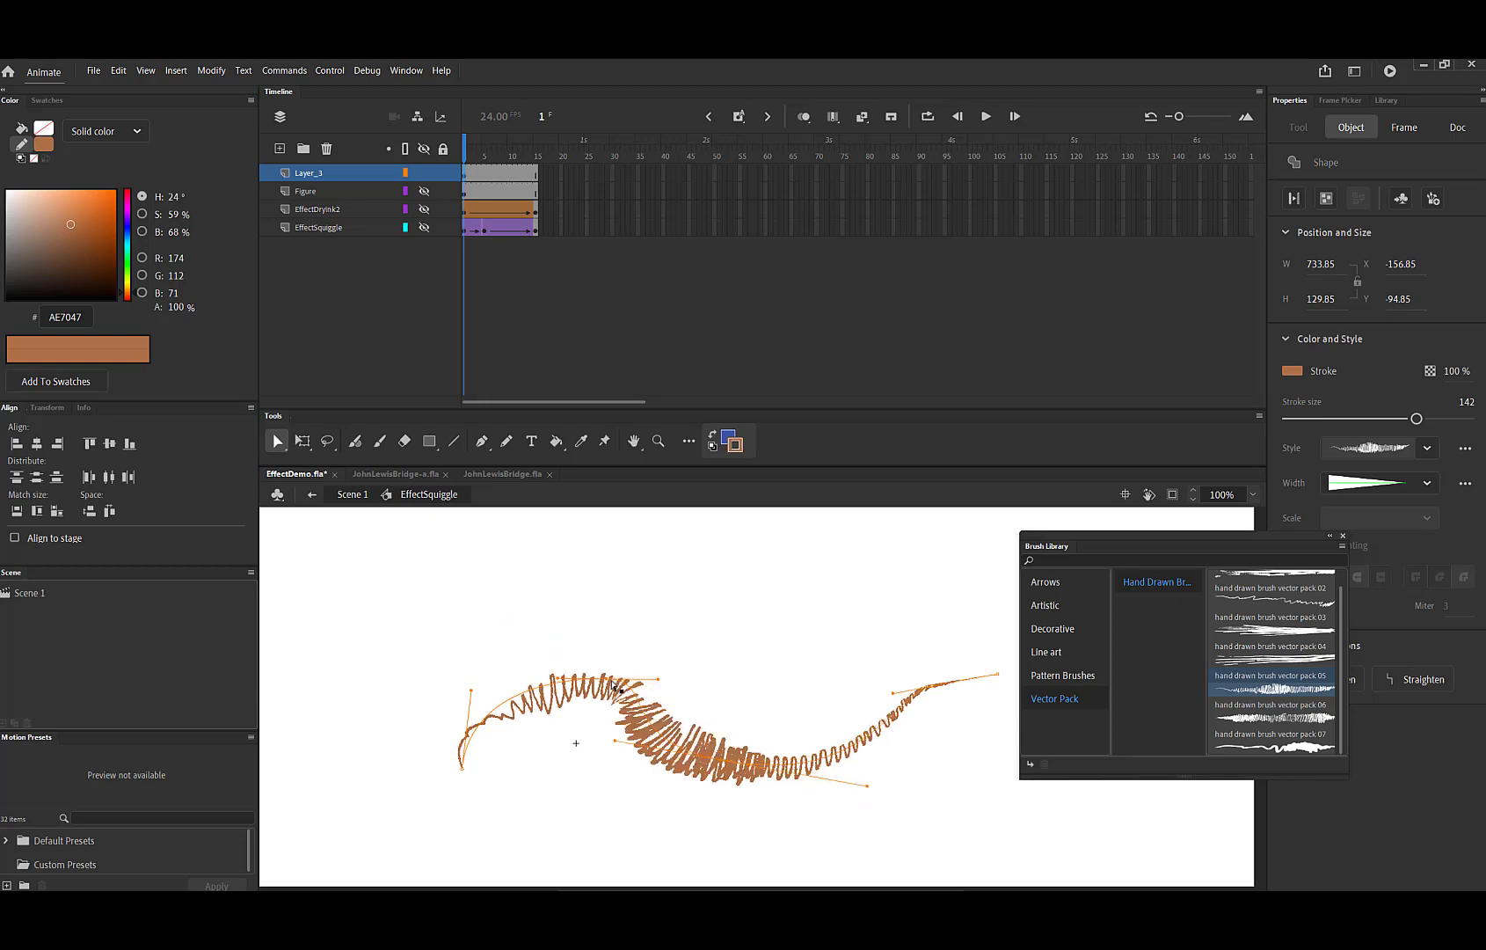
{"action": "left_click", "coordinate": [603, 670]}
{"action": "left_click_drag", "start_coordinate": [604, 670], "coordinate": [591, 569]}
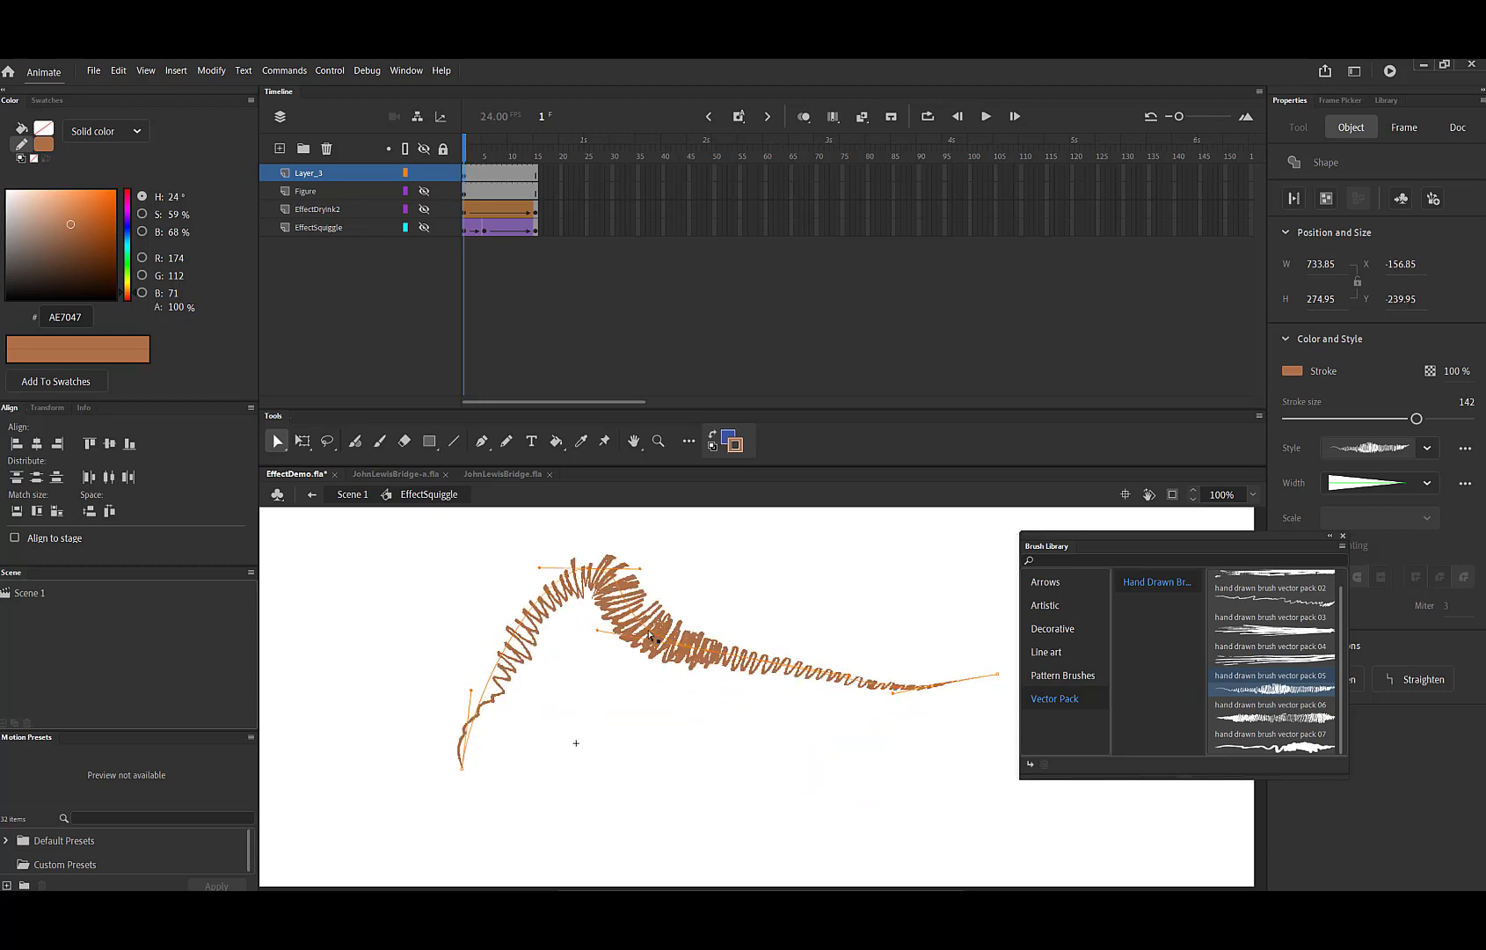
Pull the stroke's trough anchor down into a deep curve and adjust the anchor and handle near its thin tail.
{"action": "mouse_move", "coordinate": [684, 651]}
{"action": "left_mouse_down"}
{"action": "mouse_move", "coordinate": [743, 737]}
{"action": "mouse_move", "coordinate": [713, 779]}
{"action": "mouse_move", "coordinate": [770, 806]}
{"action": "left_mouse_up"}
{"action": "left_click", "coordinate": [804, 783]}
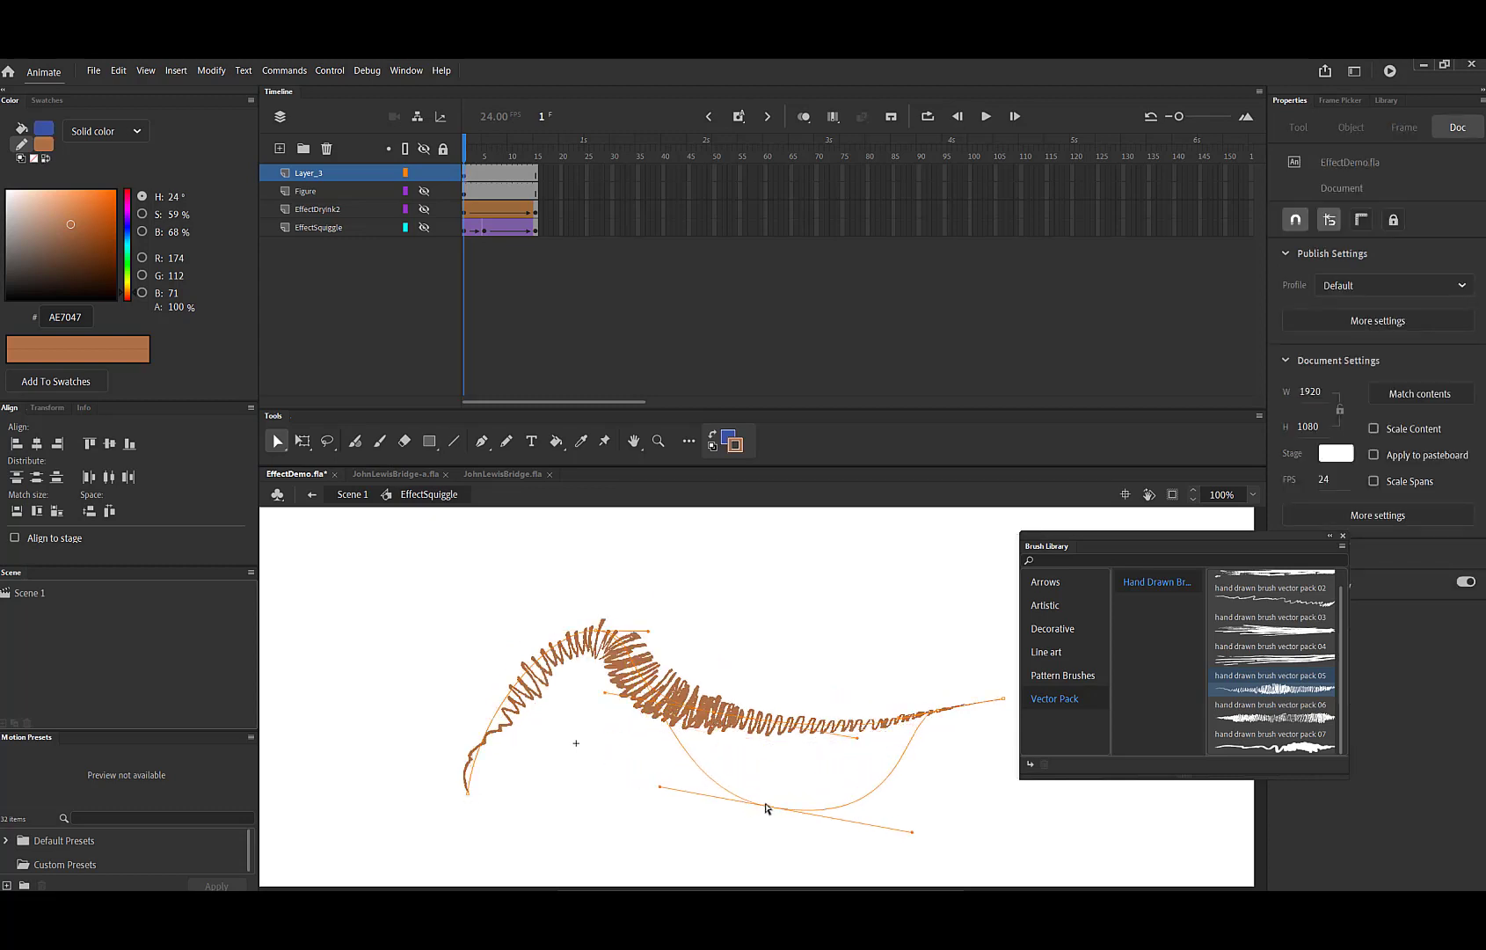
{"action": "mouse_move", "coordinate": [900, 721]}
{"action": "left_mouse_down"}
{"action": "mouse_move", "coordinate": [906, 691]}
{"action": "mouse_move", "coordinate": [924, 705]}
{"action": "left_mouse_up"}
{"action": "left_click_drag", "start_coordinate": [986, 747], "coordinate": [989, 733]}
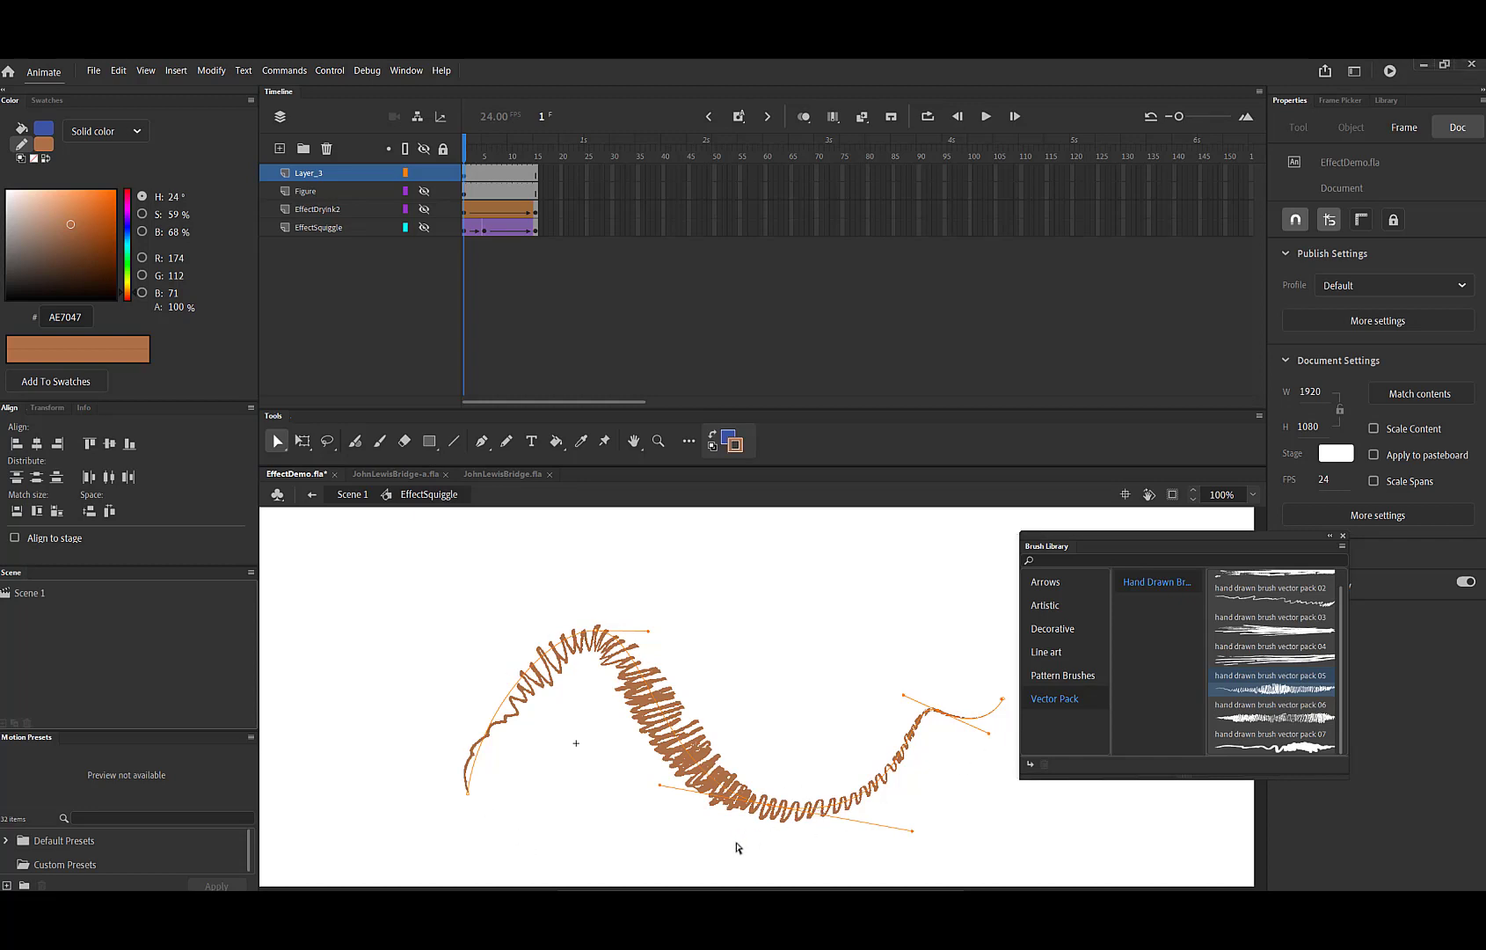
Rename Layer_3 as handDrawnVP5.
{"action": "left_click", "coordinate": [312, 179]}
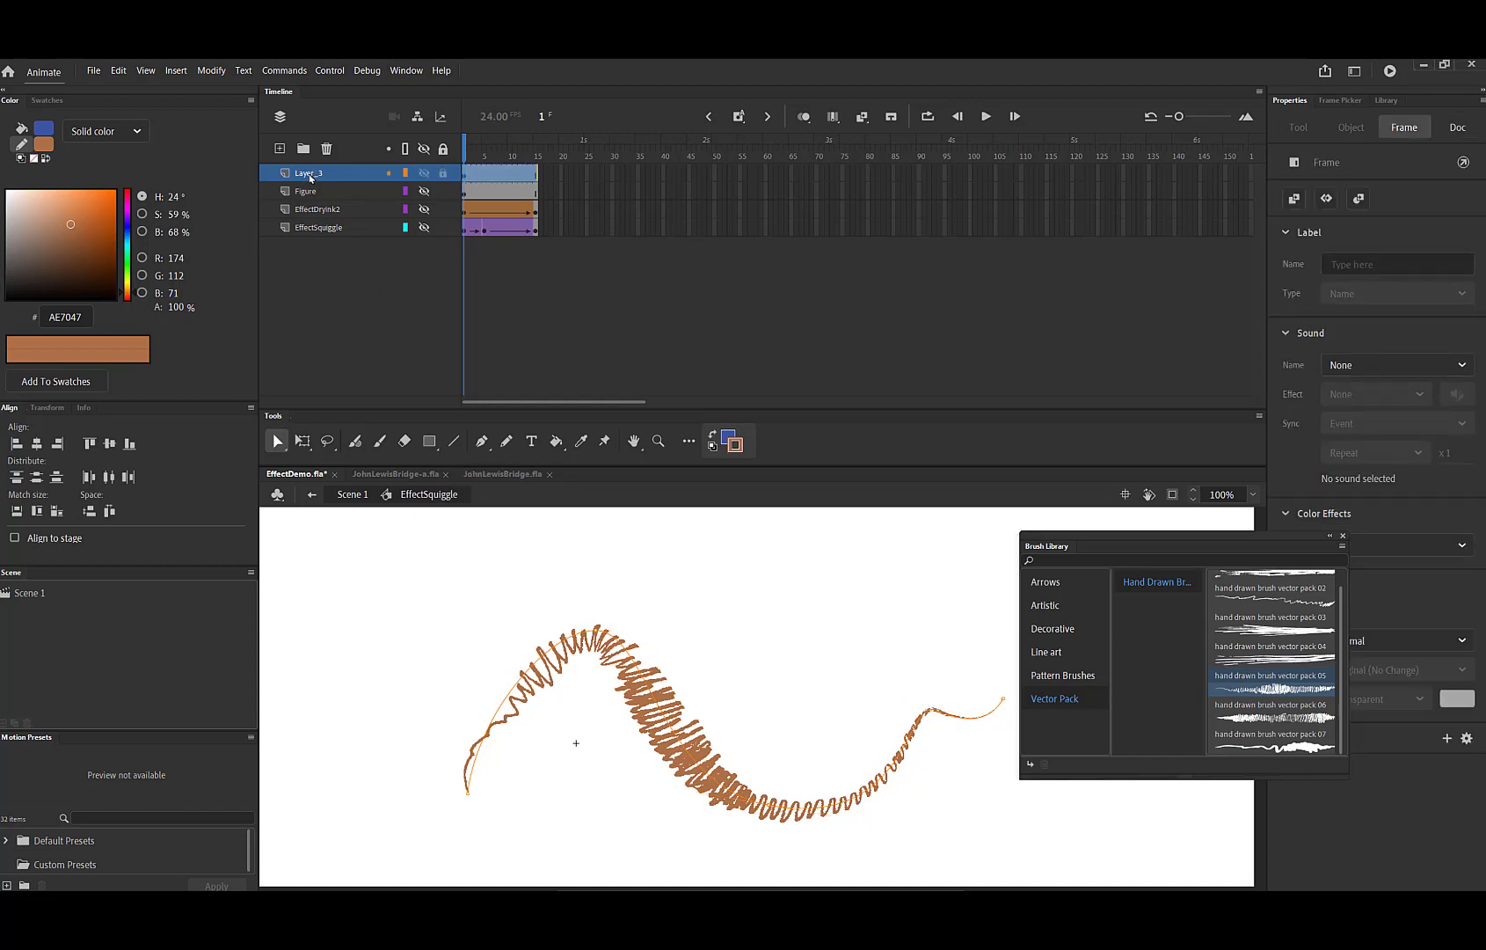
{"action": "double_click", "coordinate": [309, 174]}
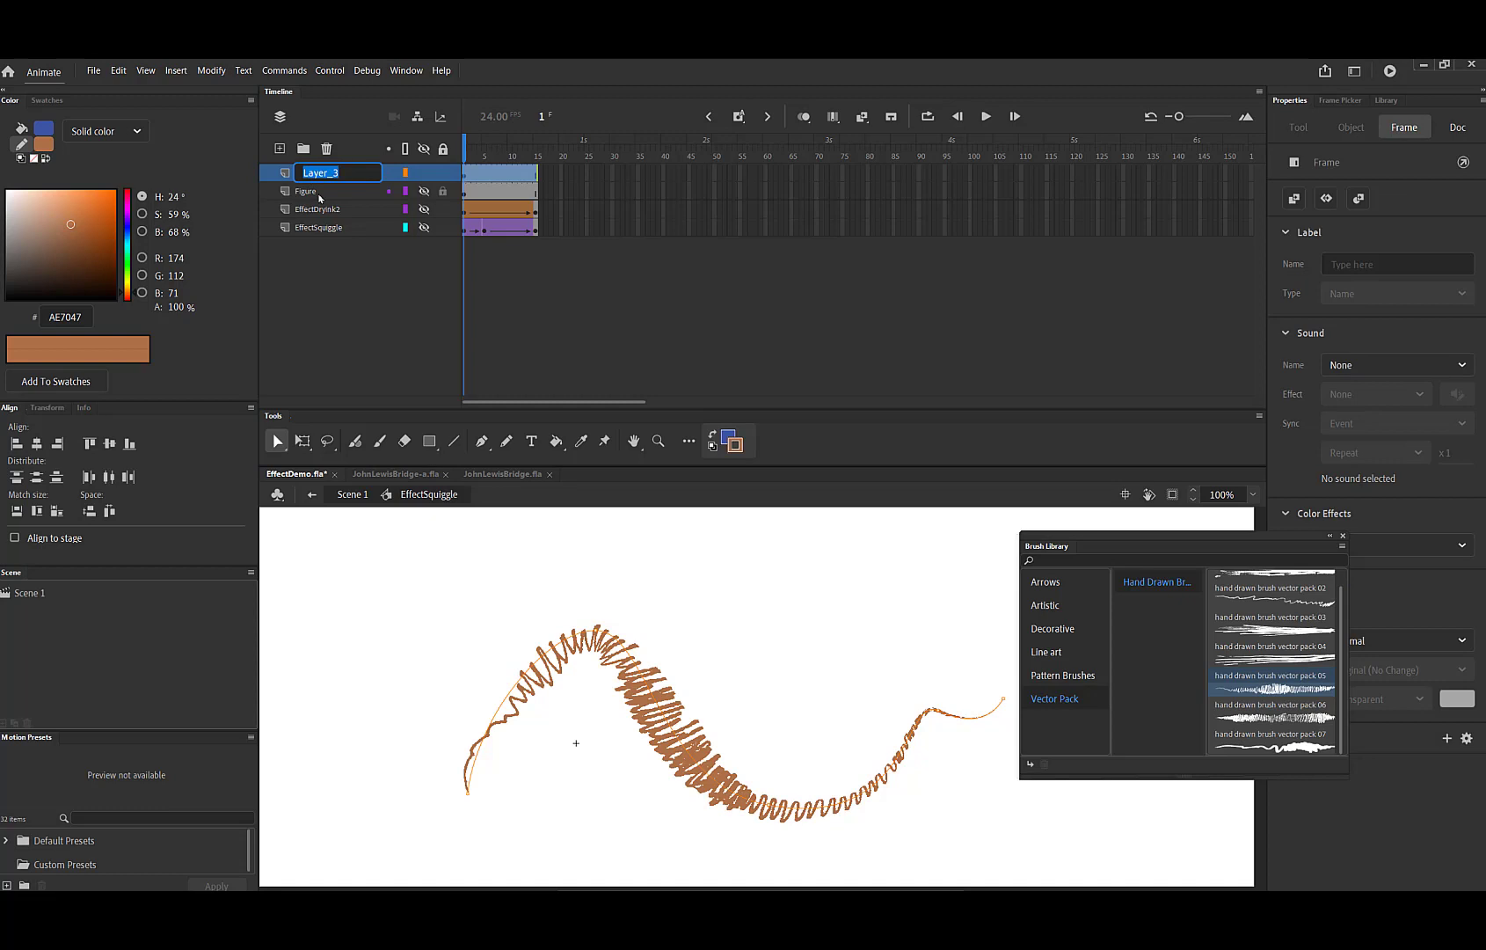
{"action": "type", "text": "hda"}
{"action": "key", "text": "Return"}
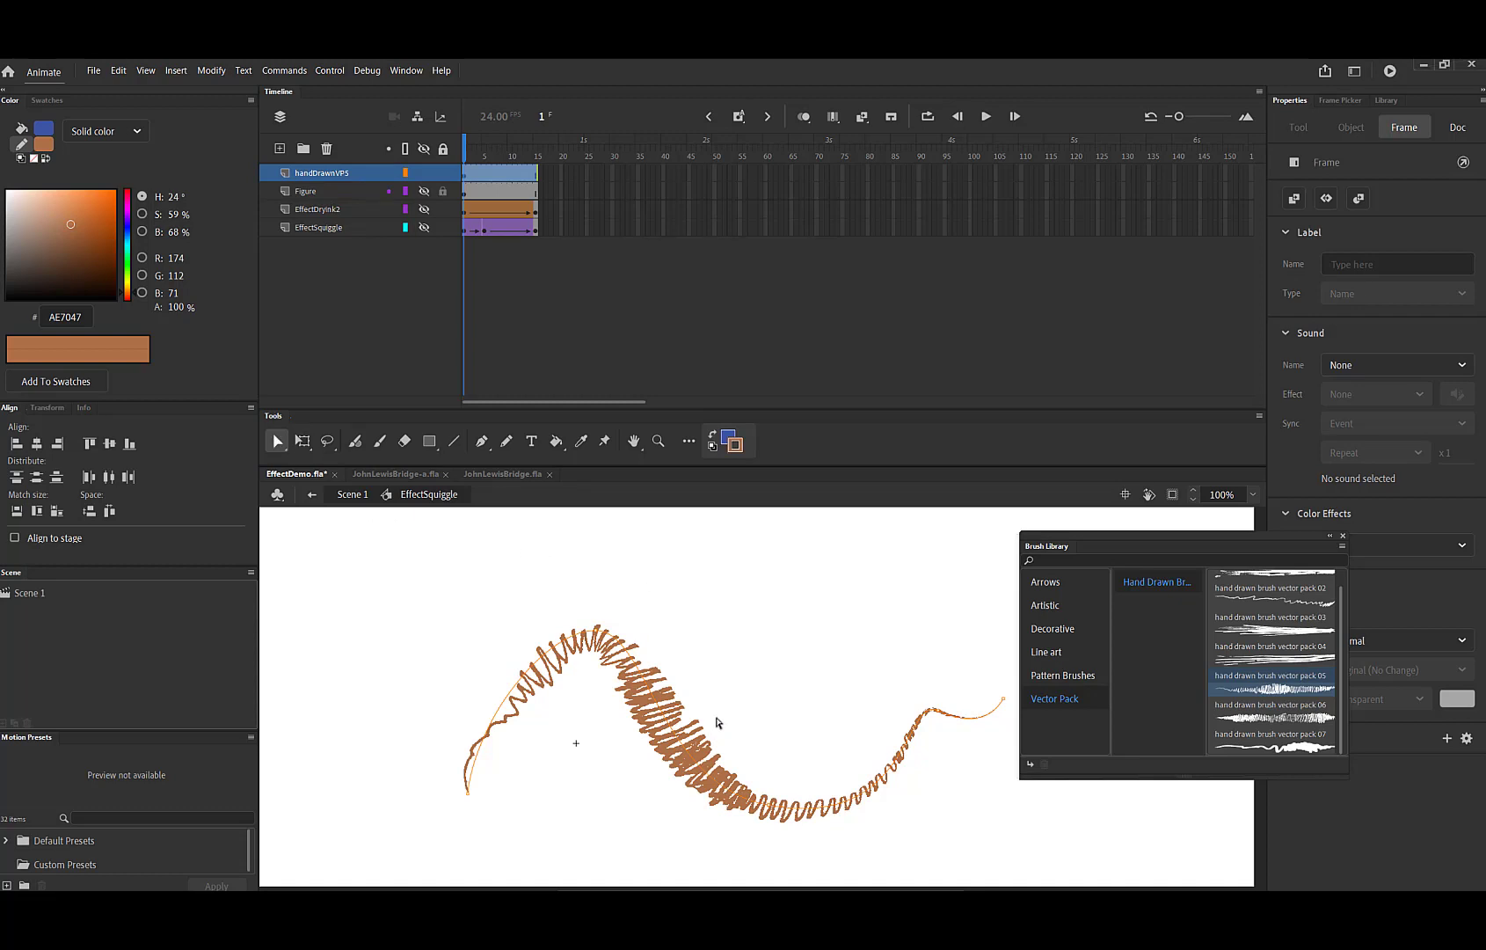
Insert a keyframe at frame 15 of the handDrawnVP5 layer.
{"action": "left_click", "coordinate": [713, 727]}
{"action": "left_click", "coordinate": [466, 179]}
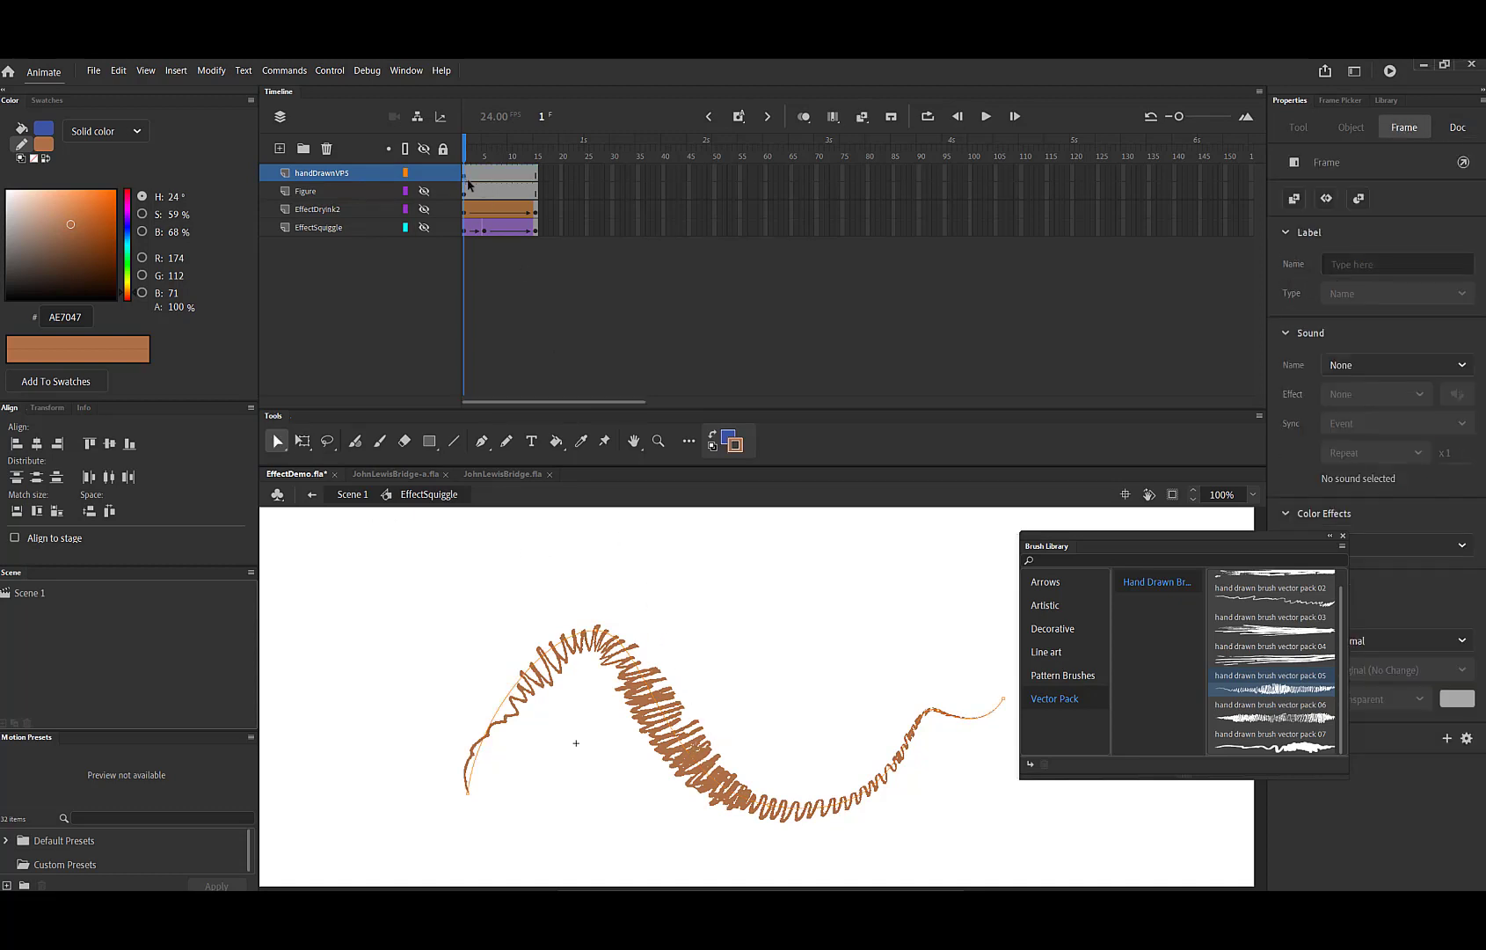
{"action": "left_click", "coordinate": [779, 810]}
{"action": "left_click", "coordinate": [535, 175]}
{"action": "right_click", "coordinate": [537, 176]}
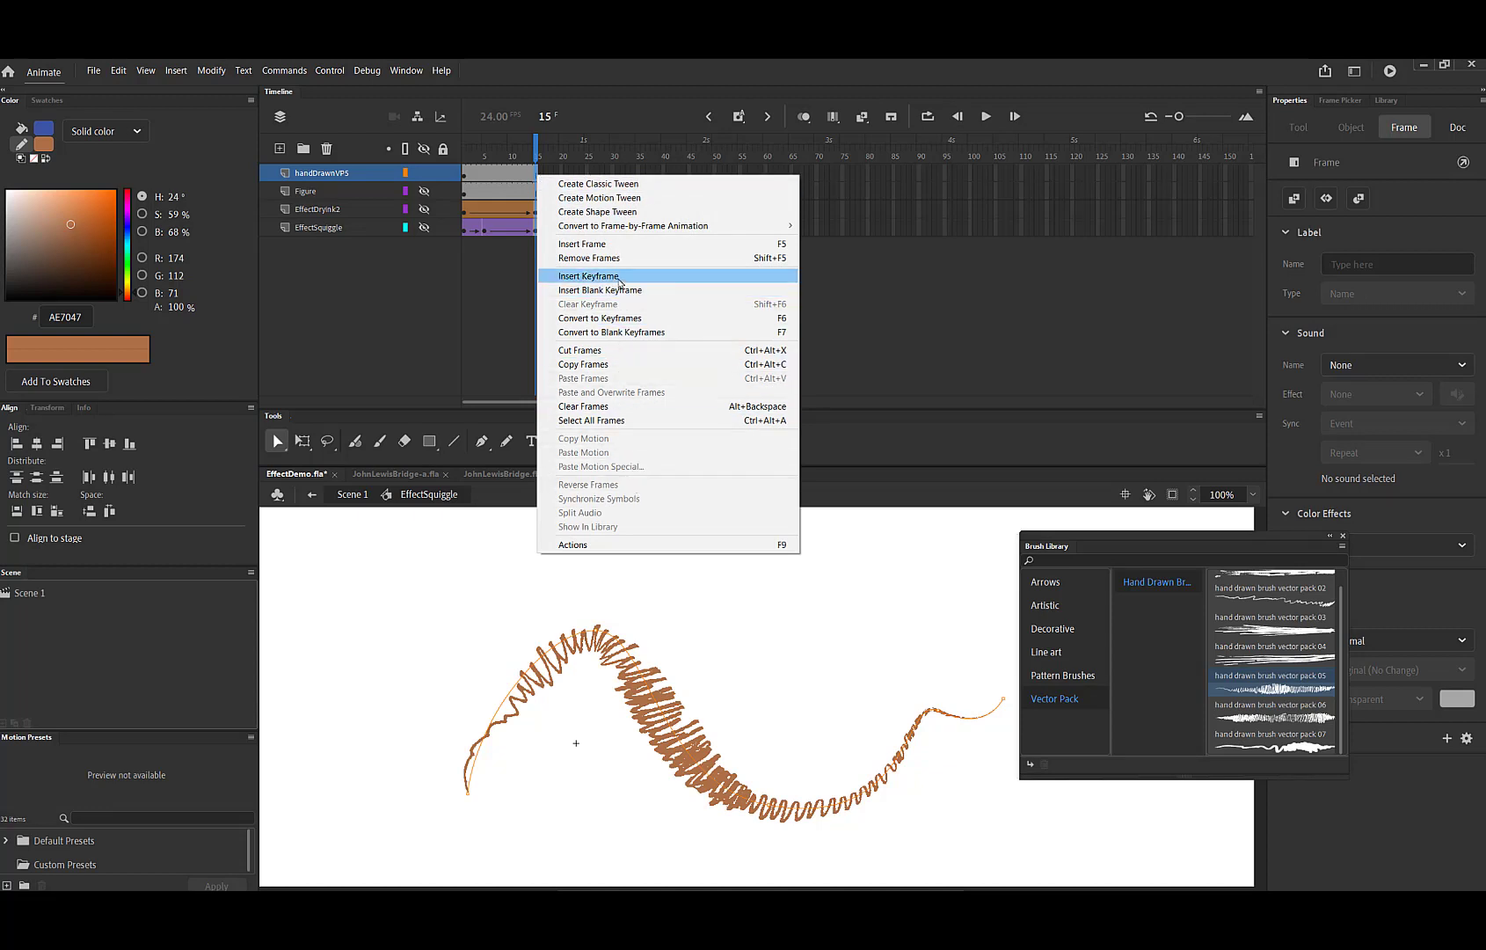
{"action": "left_click", "coordinate": [618, 278]}
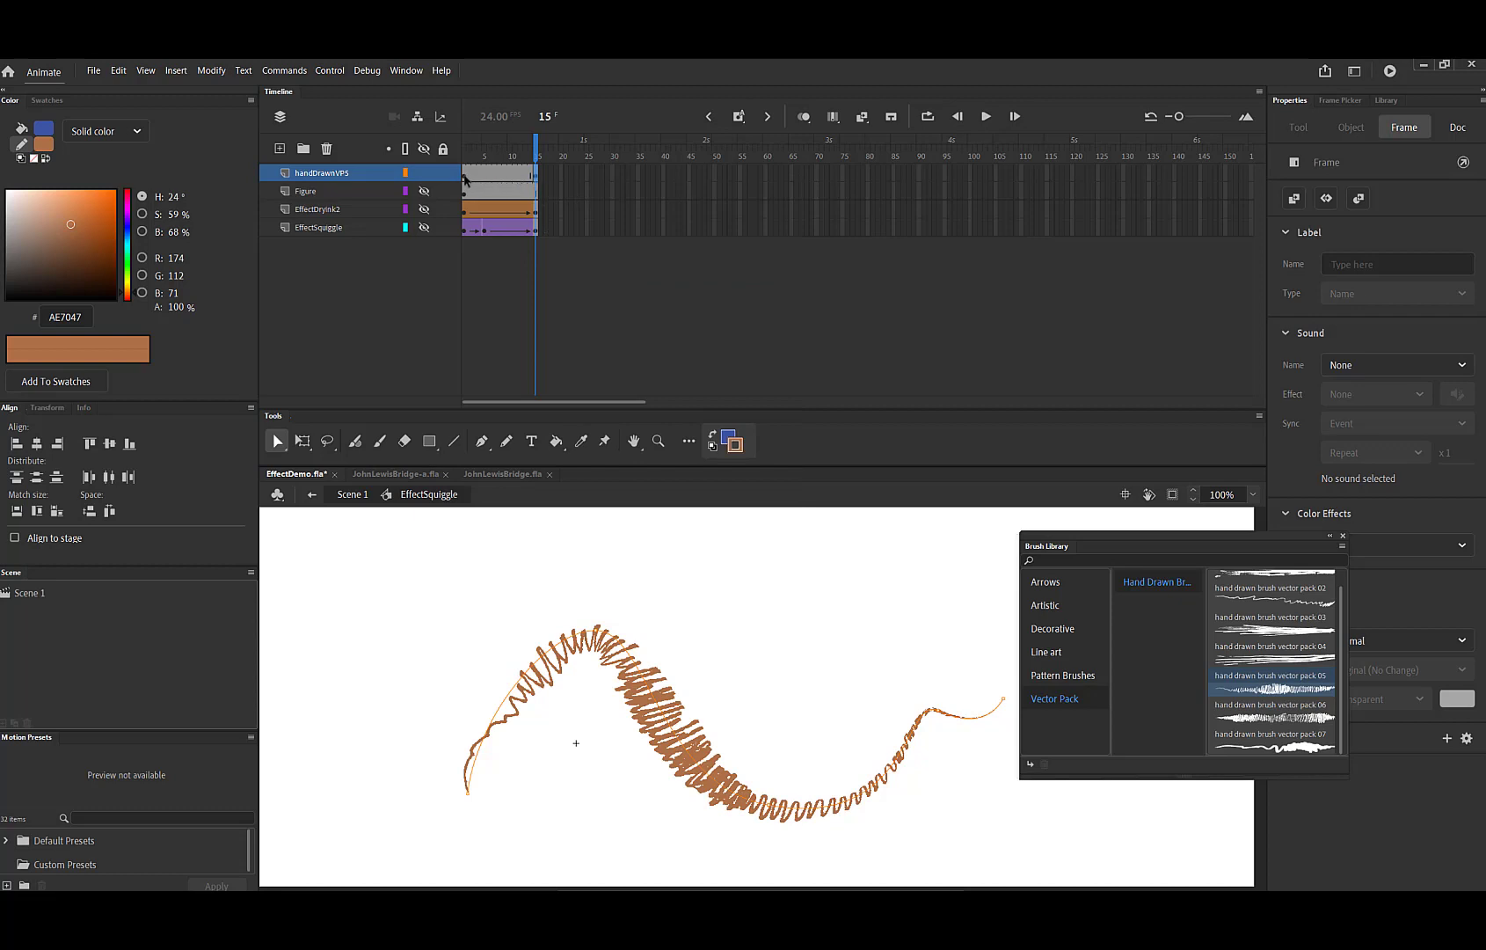
At frame 15, raise the stroke's trough, extend its tail end up and outward, and smooth the bend before the tail.
{"action": "left_click_drag", "start_coordinate": [465, 178], "coordinate": [535, 179]}
{"action": "left_click_drag", "start_coordinate": [779, 809], "coordinate": [807, 786]}
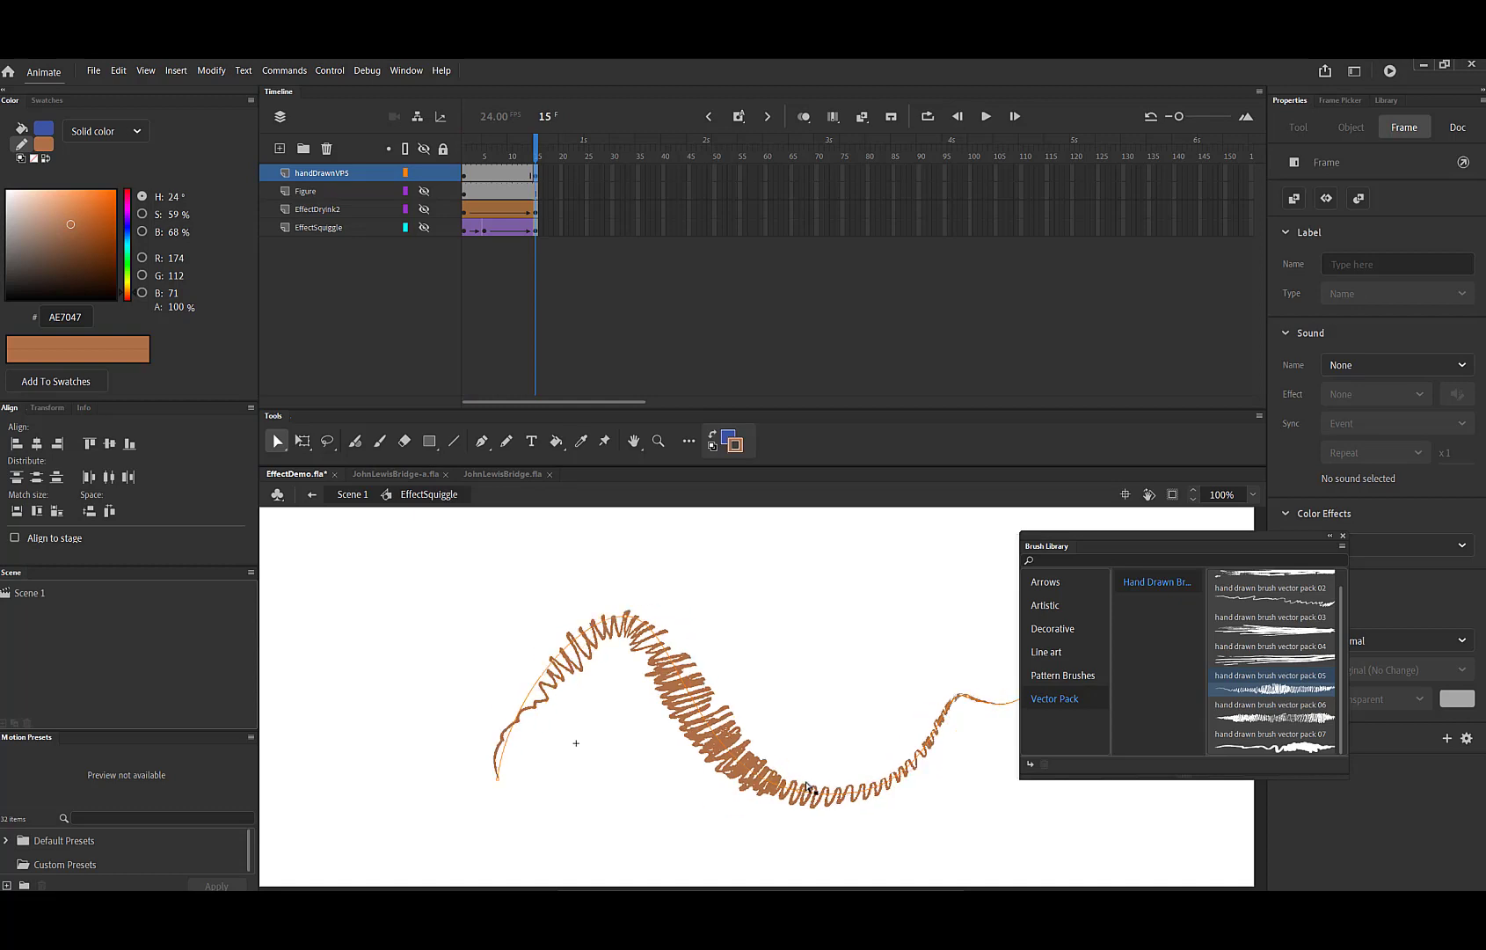
{"action": "key", "text": "ctrl+z"}
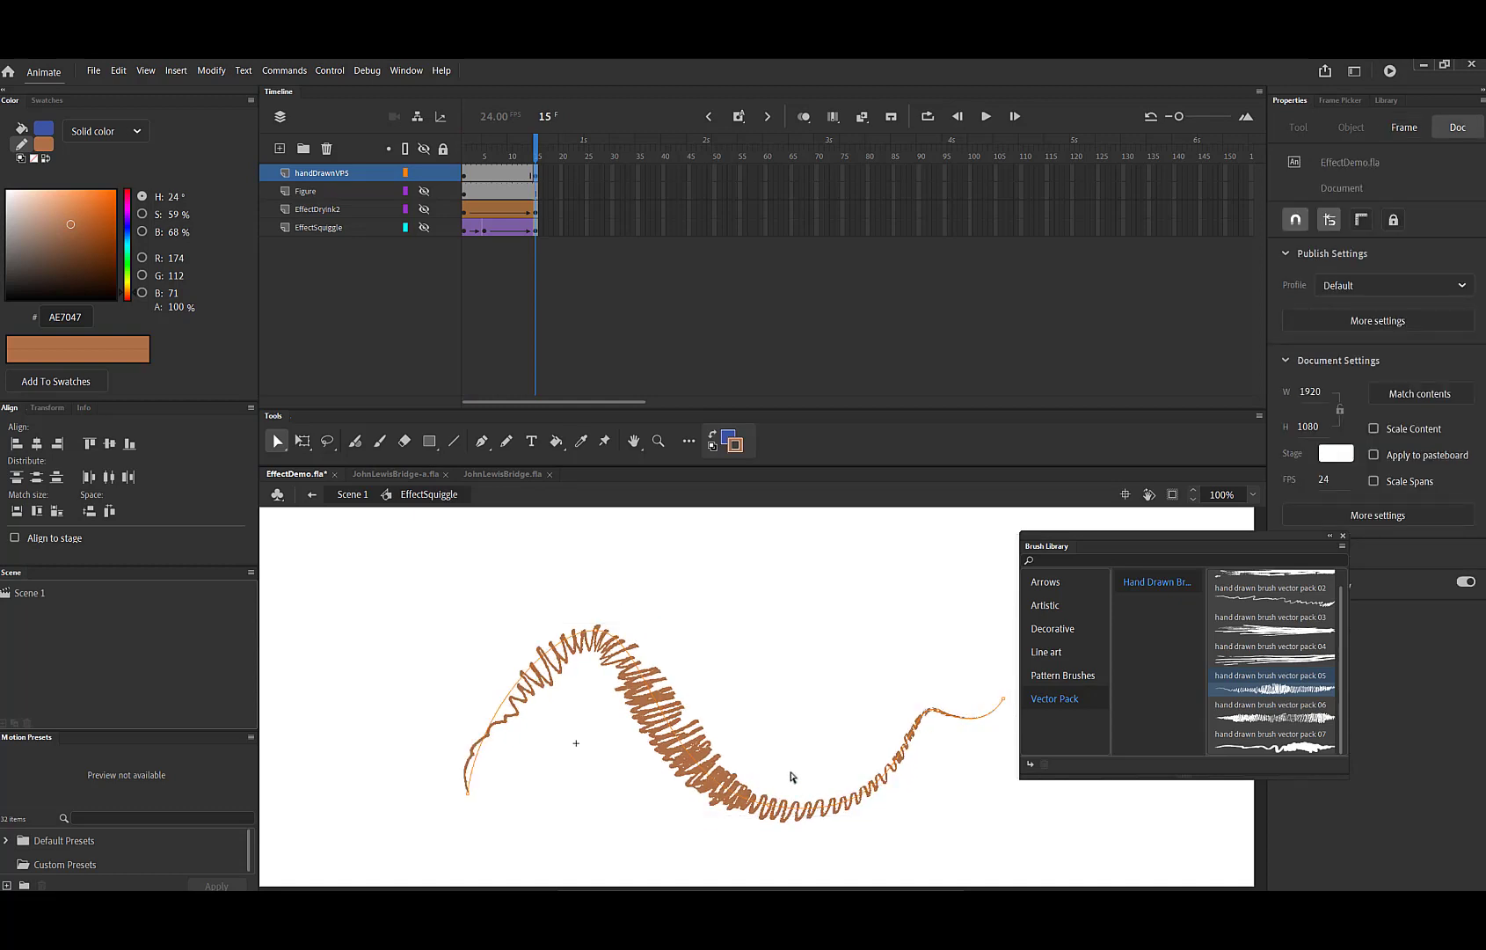
{"action": "left_click", "coordinate": [773, 813]}
{"action": "left_click_drag", "start_coordinate": [773, 813], "coordinate": [822, 764]}
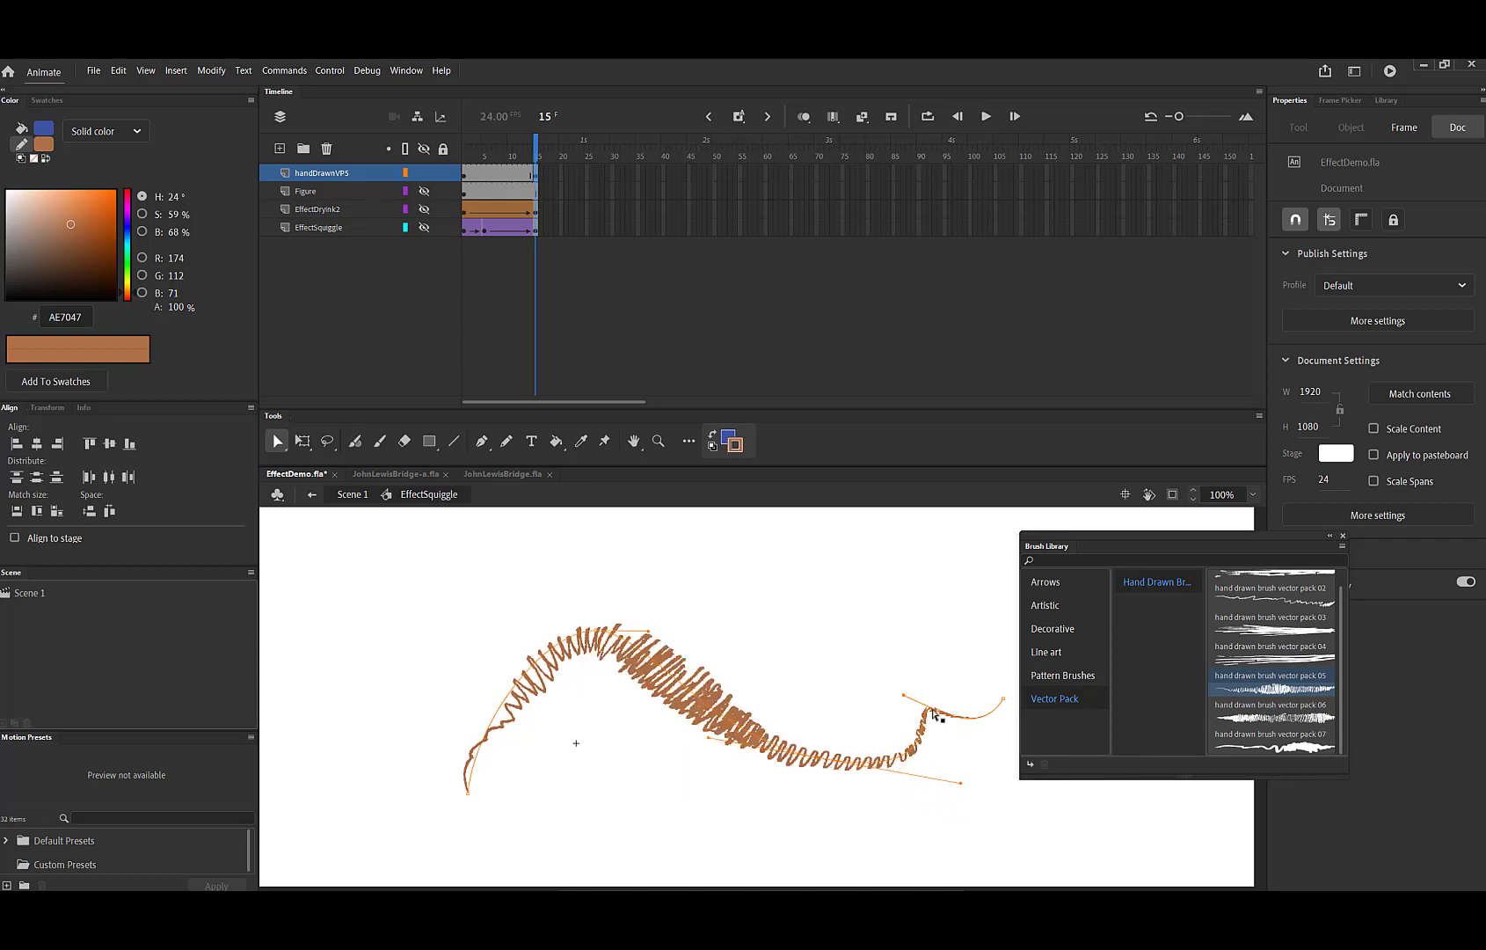
{"action": "left_click_drag", "start_coordinate": [935, 711], "coordinate": [970, 701]}
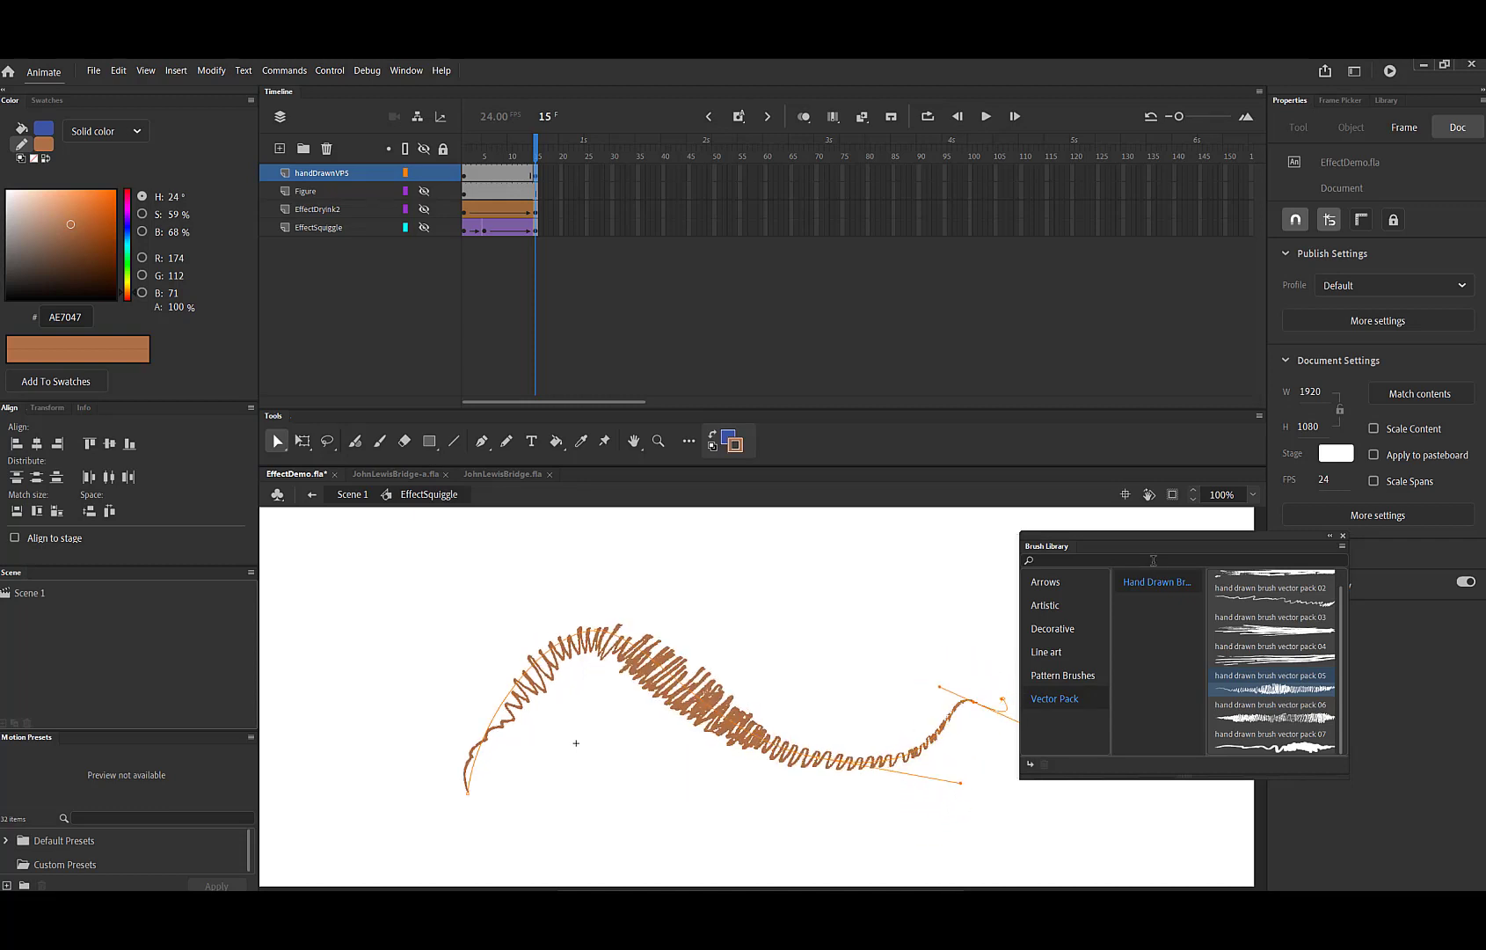
{"action": "left_click_drag", "start_coordinate": [1170, 538], "coordinate": [1189, 283]}
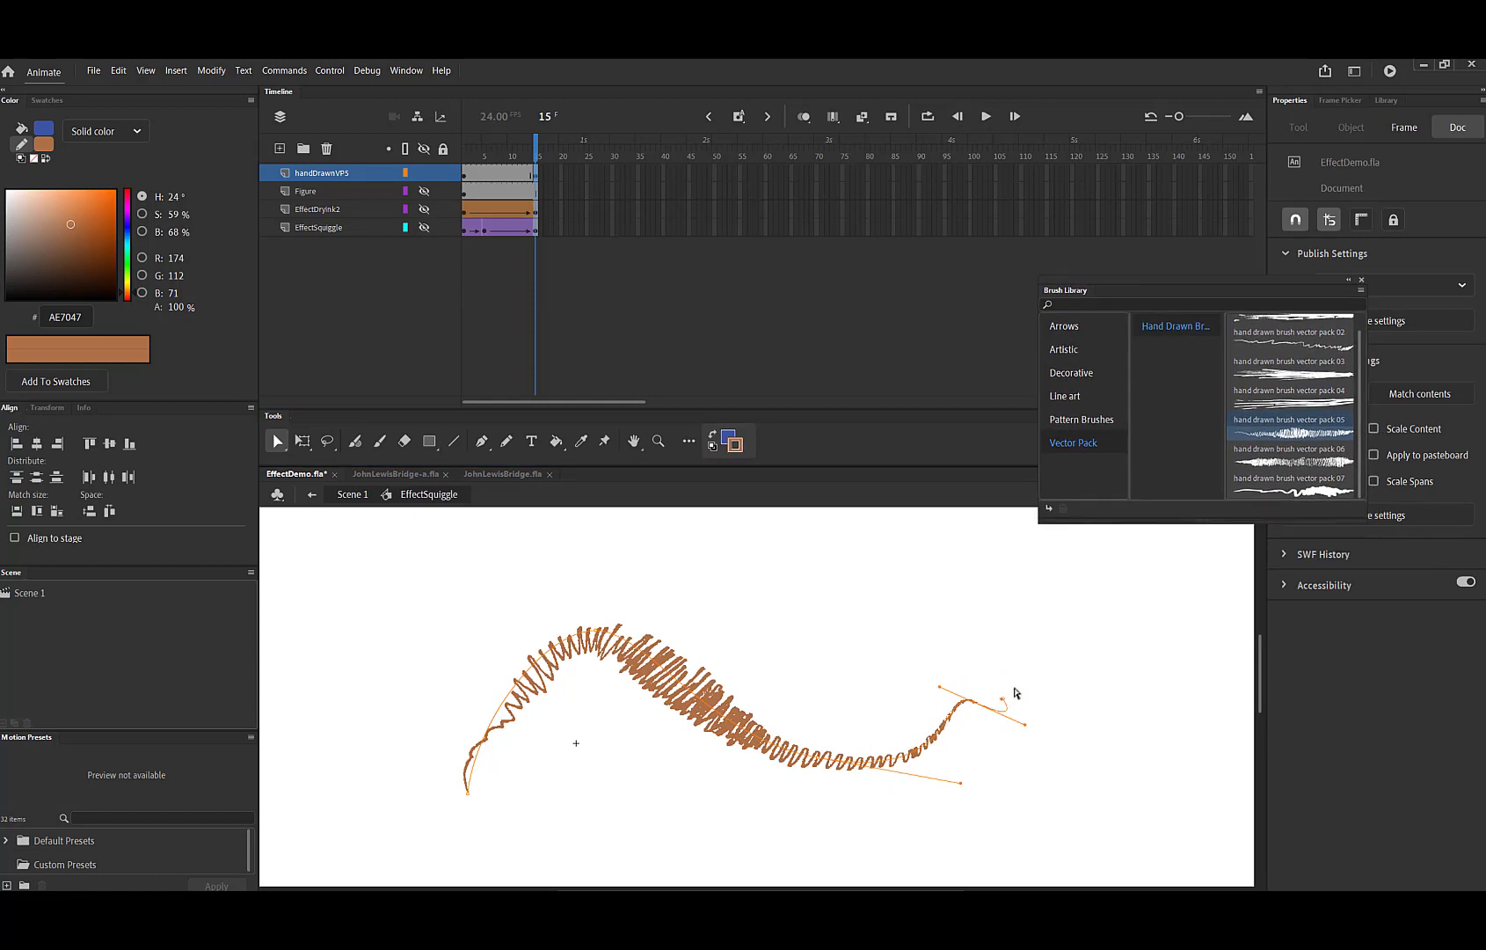
{"action": "left_click_drag", "start_coordinate": [1004, 699], "coordinate": [1152, 617]}
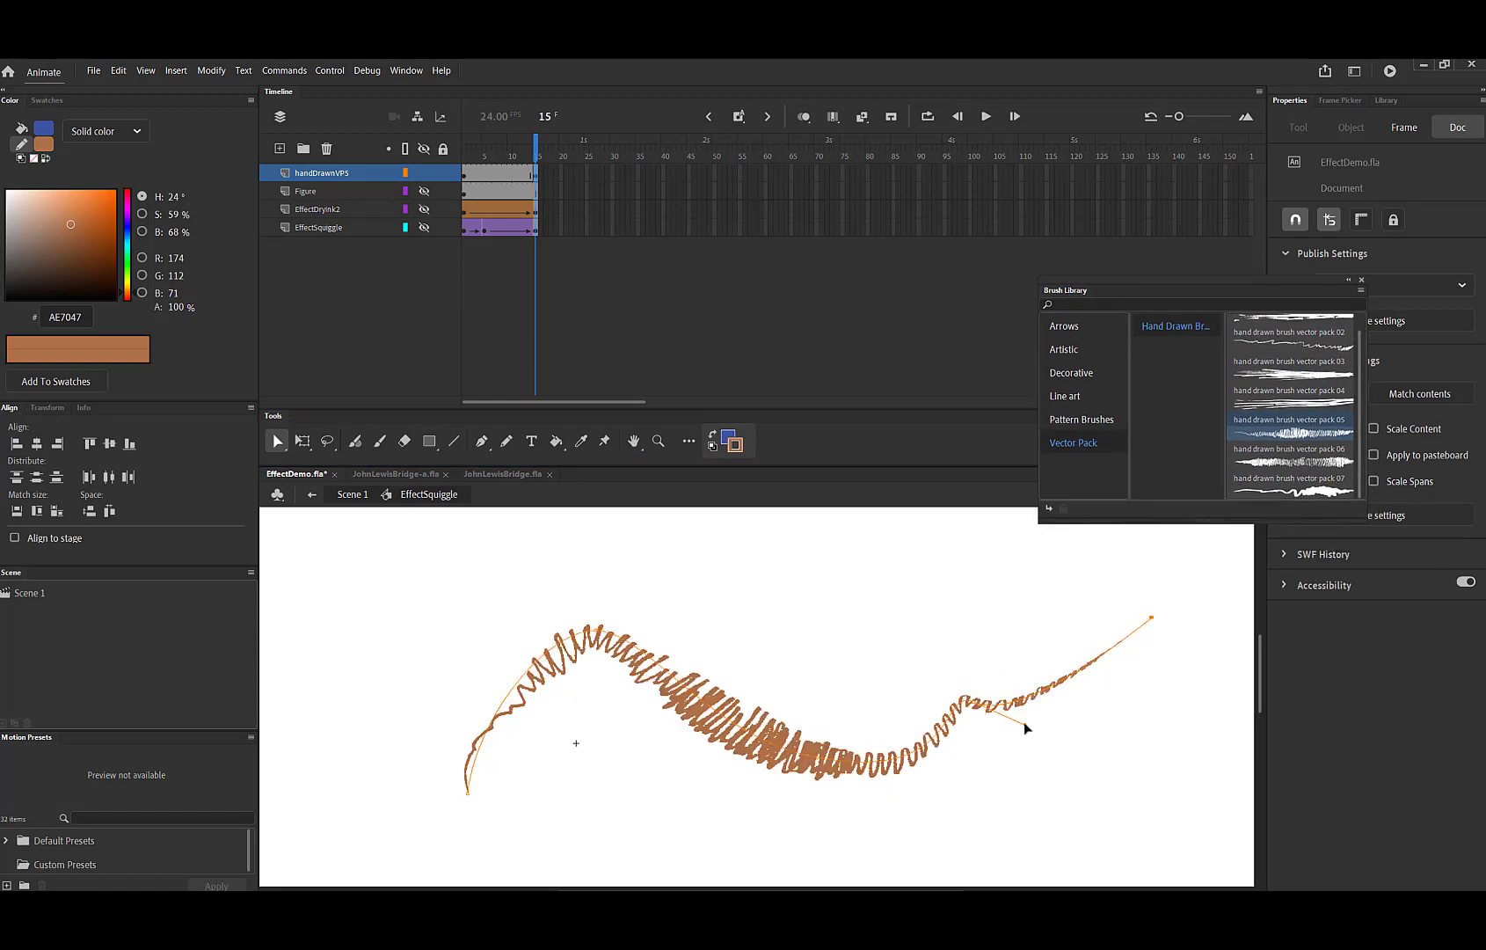
{"action": "mouse_move", "coordinate": [1026, 726]}
{"action": "left_mouse_down"}
{"action": "mouse_move", "coordinate": [1052, 667]}
{"action": "mouse_move", "coordinate": [1085, 647]}
{"action": "mouse_move", "coordinate": [1055, 623]}
{"action": "mouse_move", "coordinate": [1020, 655]}
{"action": "left_mouse_up"}
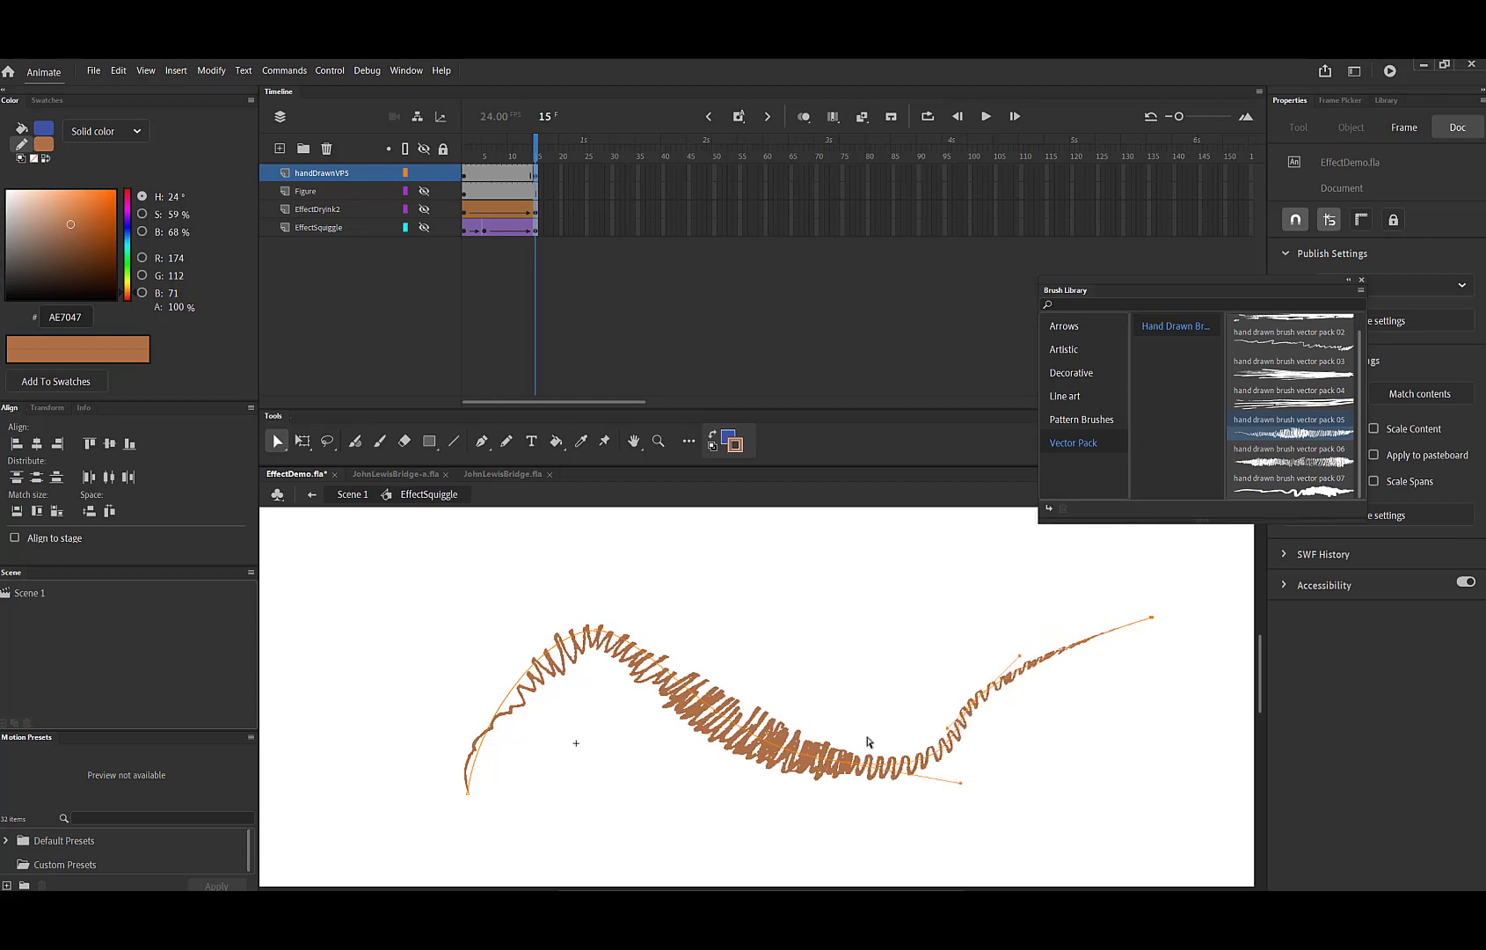
Create a shape tween between frames 1 and 15 of the handDrawnVP5 layer and preview the animation.
{"action": "left_click_drag", "start_coordinate": [534, 146], "coordinate": [489, 141]}
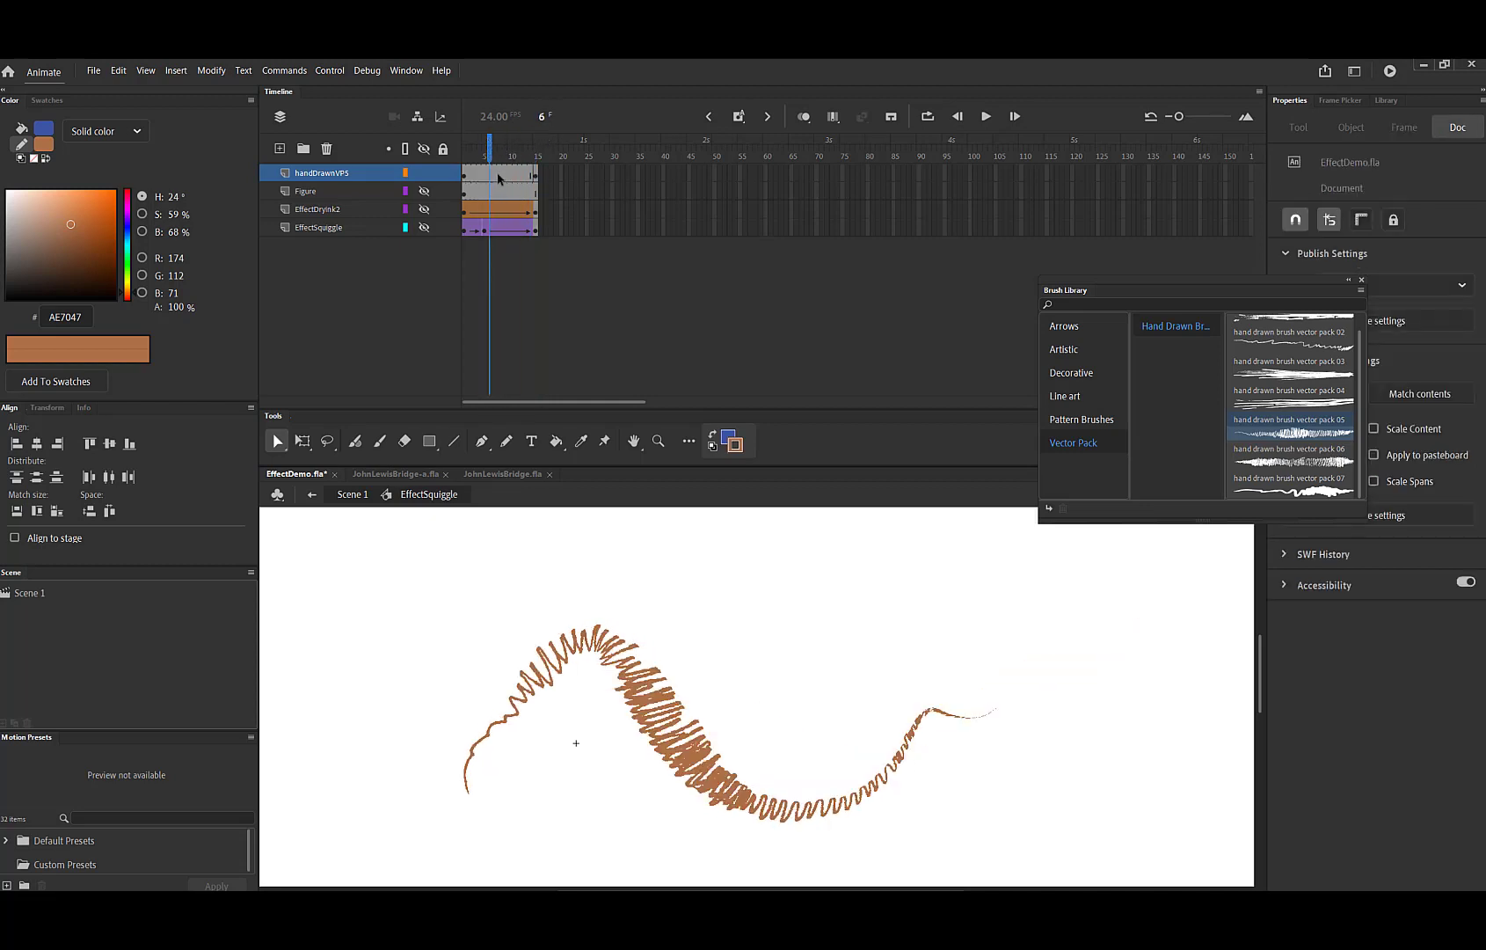
{"action": "left_click", "coordinate": [502, 181]}
{"action": "right_click", "coordinate": [502, 181]}
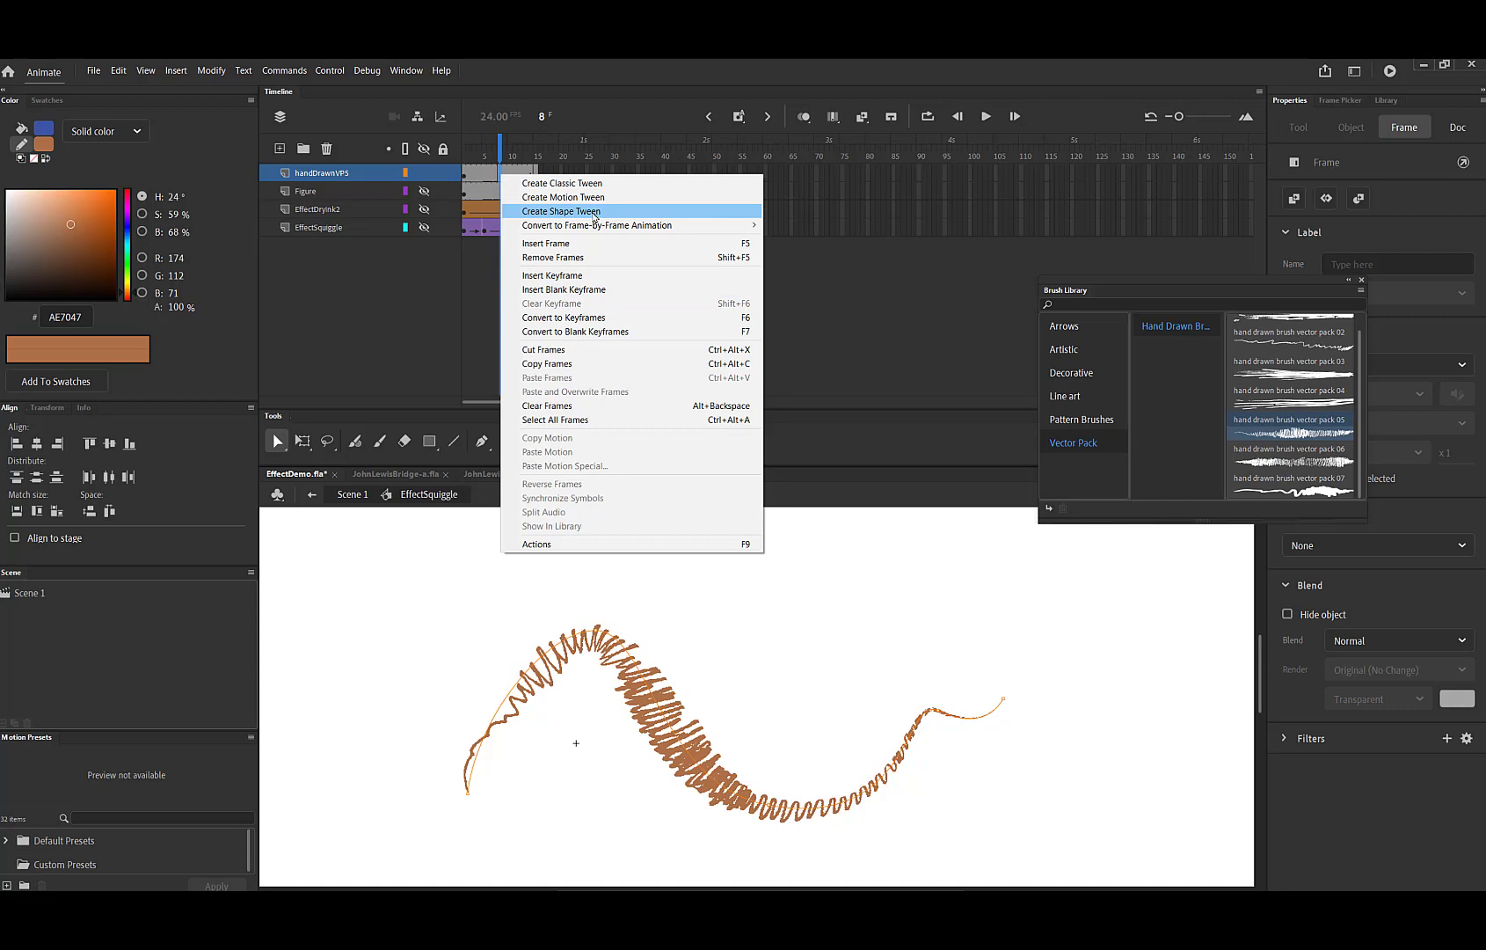
{"action": "left_click", "coordinate": [594, 213]}
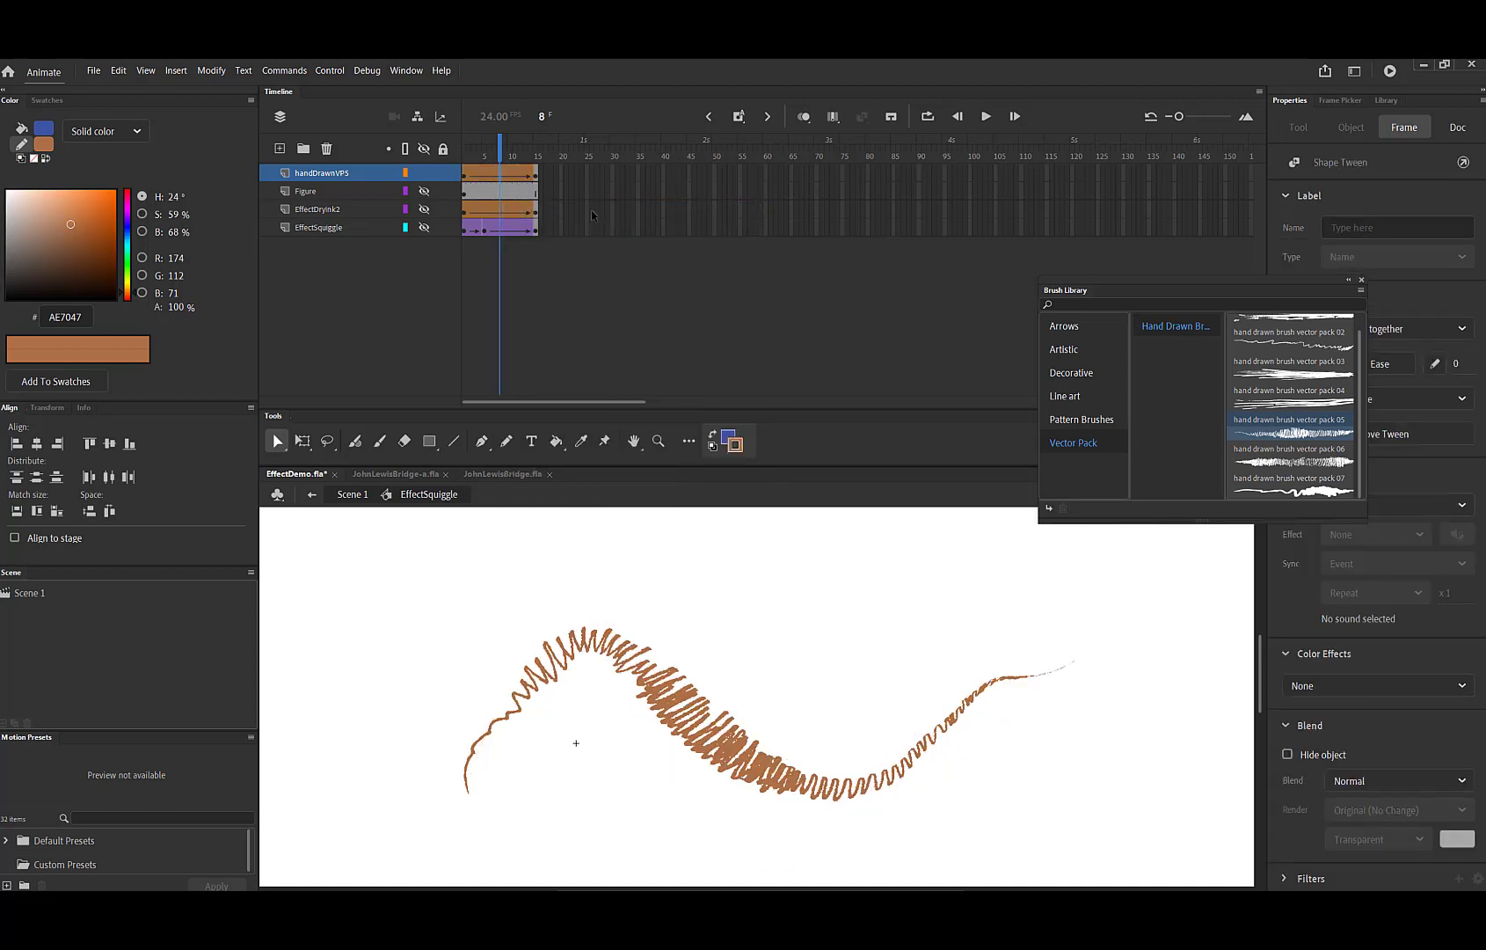
{"action": "mouse_move", "coordinate": [502, 151]}
{"action": "left_mouse_down"}
{"action": "mouse_move", "coordinate": [465, 150]}
{"action": "mouse_move", "coordinate": [521, 154]}
{"action": "left_mouse_up"}
{"action": "key", "text": "Return"}
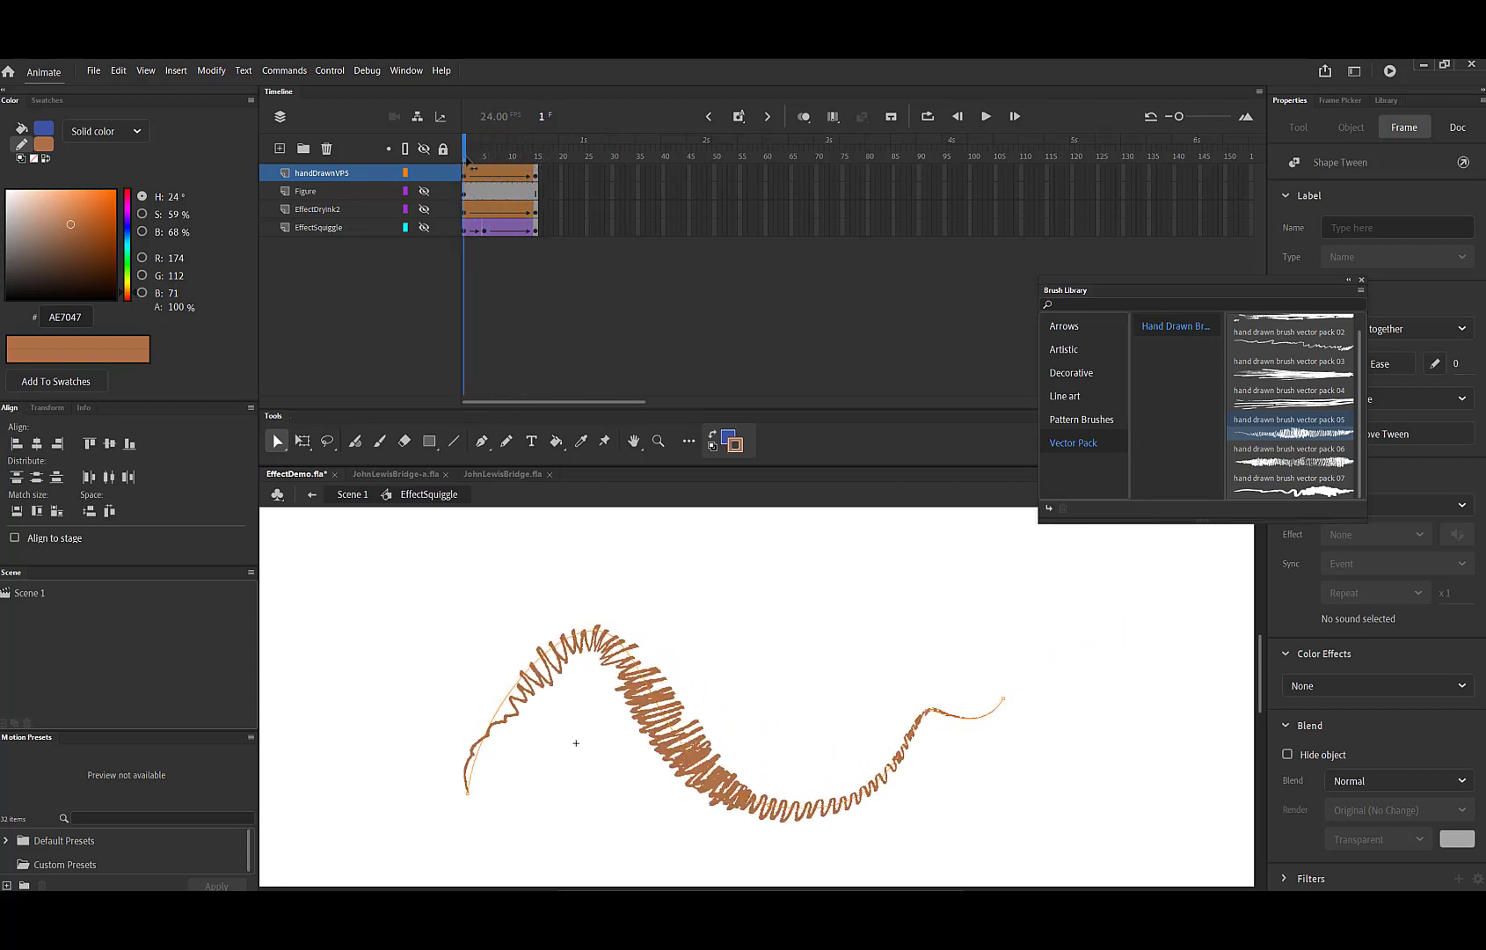
At frame 15, split the stroke near its middle with the Selection tool and apply the streaky multi-line brush style to the right-hand part.
{"action": "left_click", "coordinate": [535, 163]}
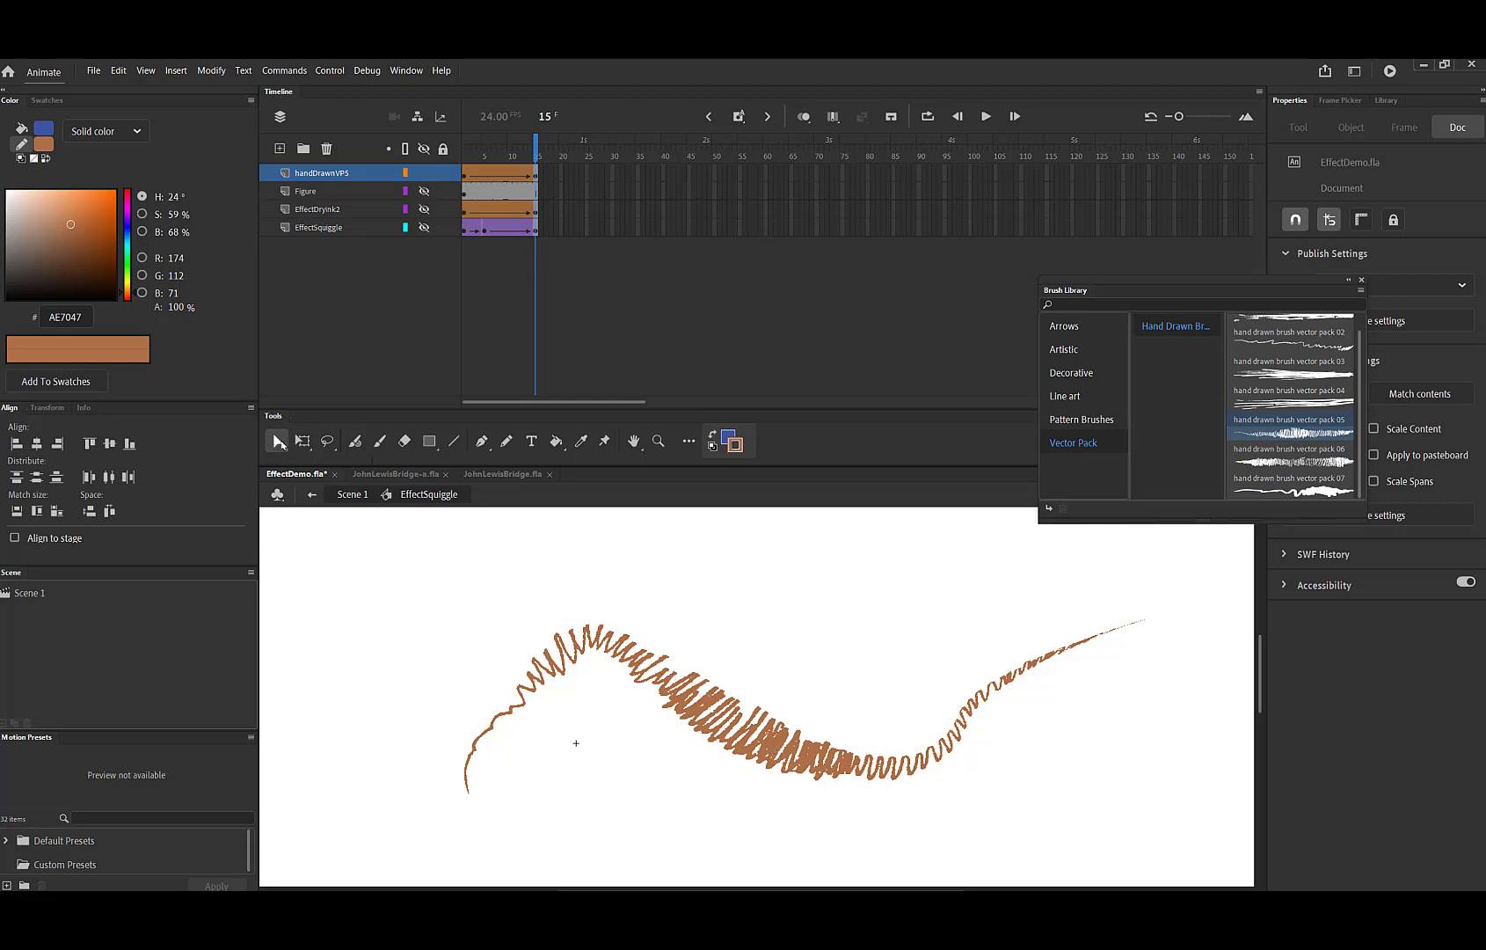
{"action": "left_click_drag", "start_coordinate": [278, 441], "coordinate": [365, 442]}
{"action": "left_click", "coordinate": [675, 688]}
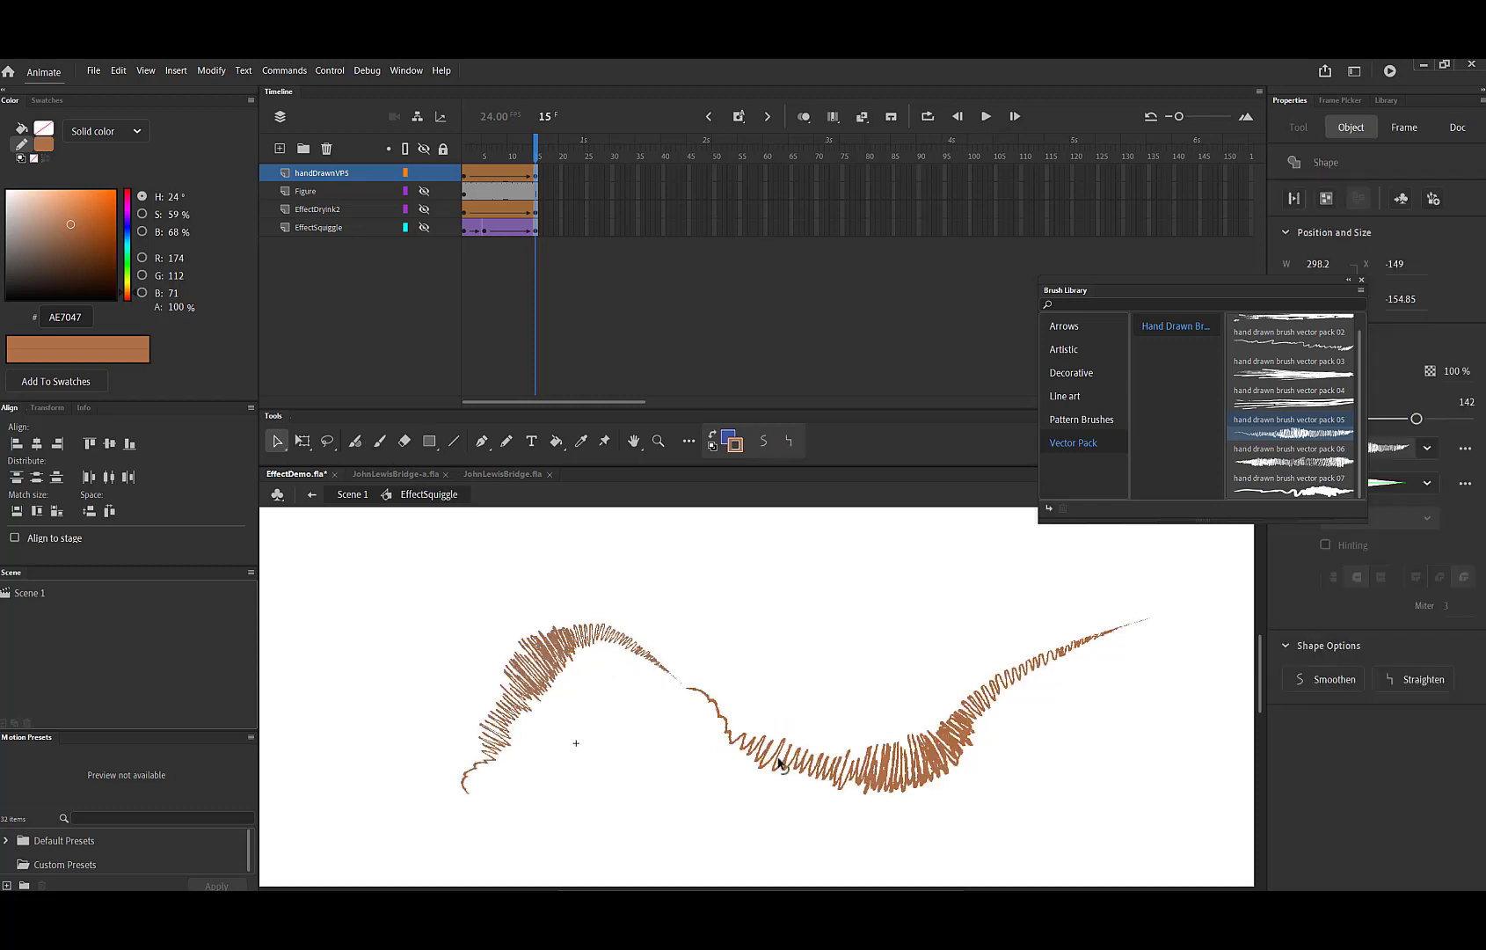
{"action": "left_click", "coordinate": [1300, 382]}
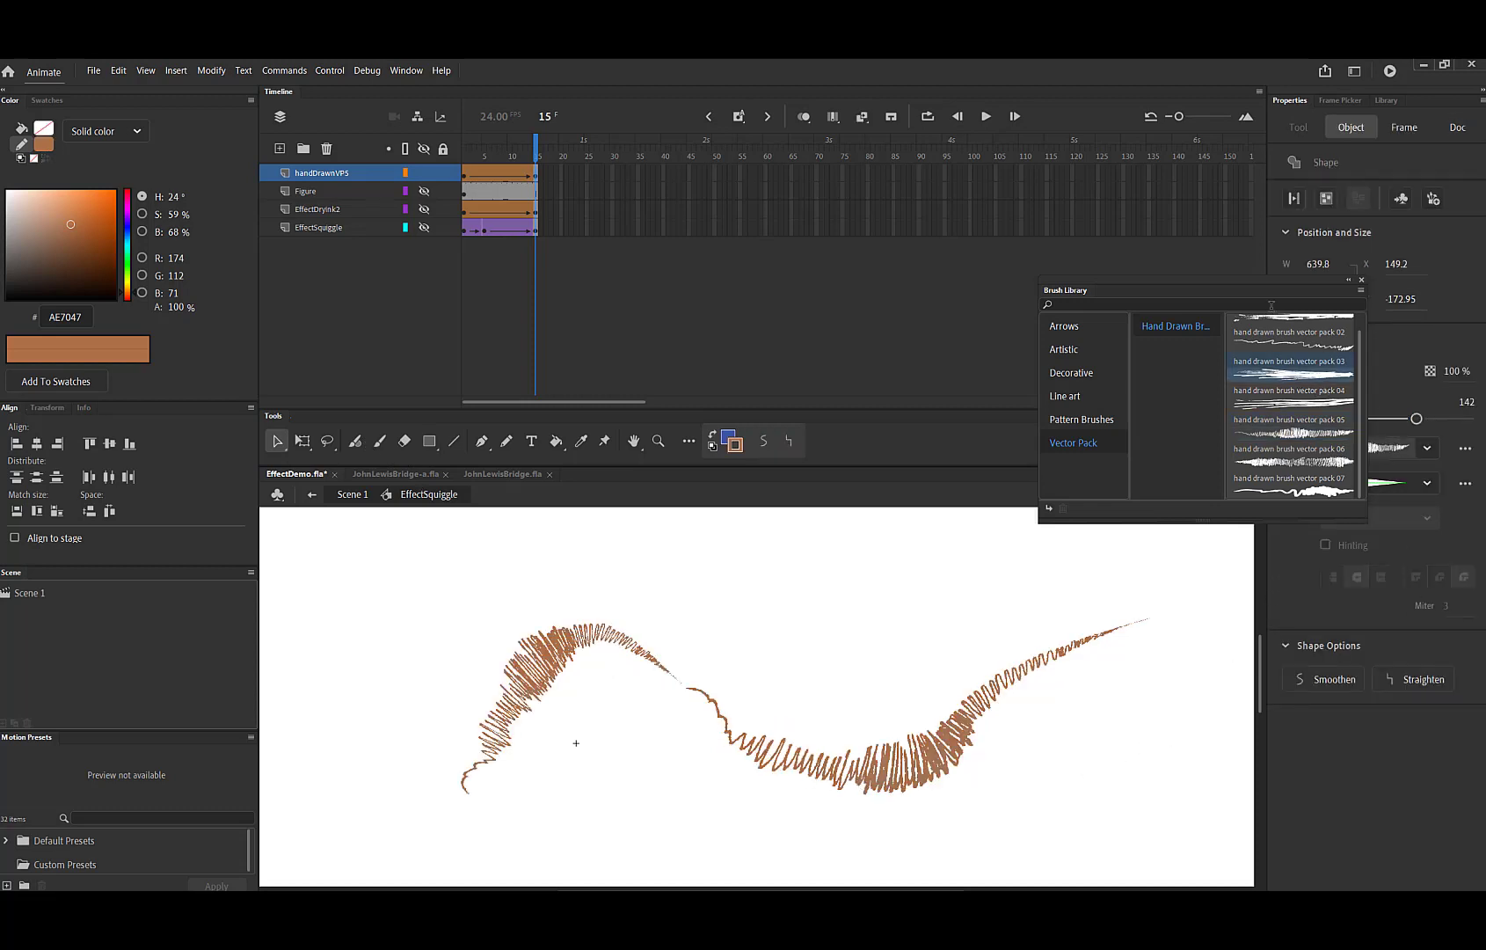
{"action": "left_click_drag", "start_coordinate": [1264, 290], "coordinate": [1351, 664]}
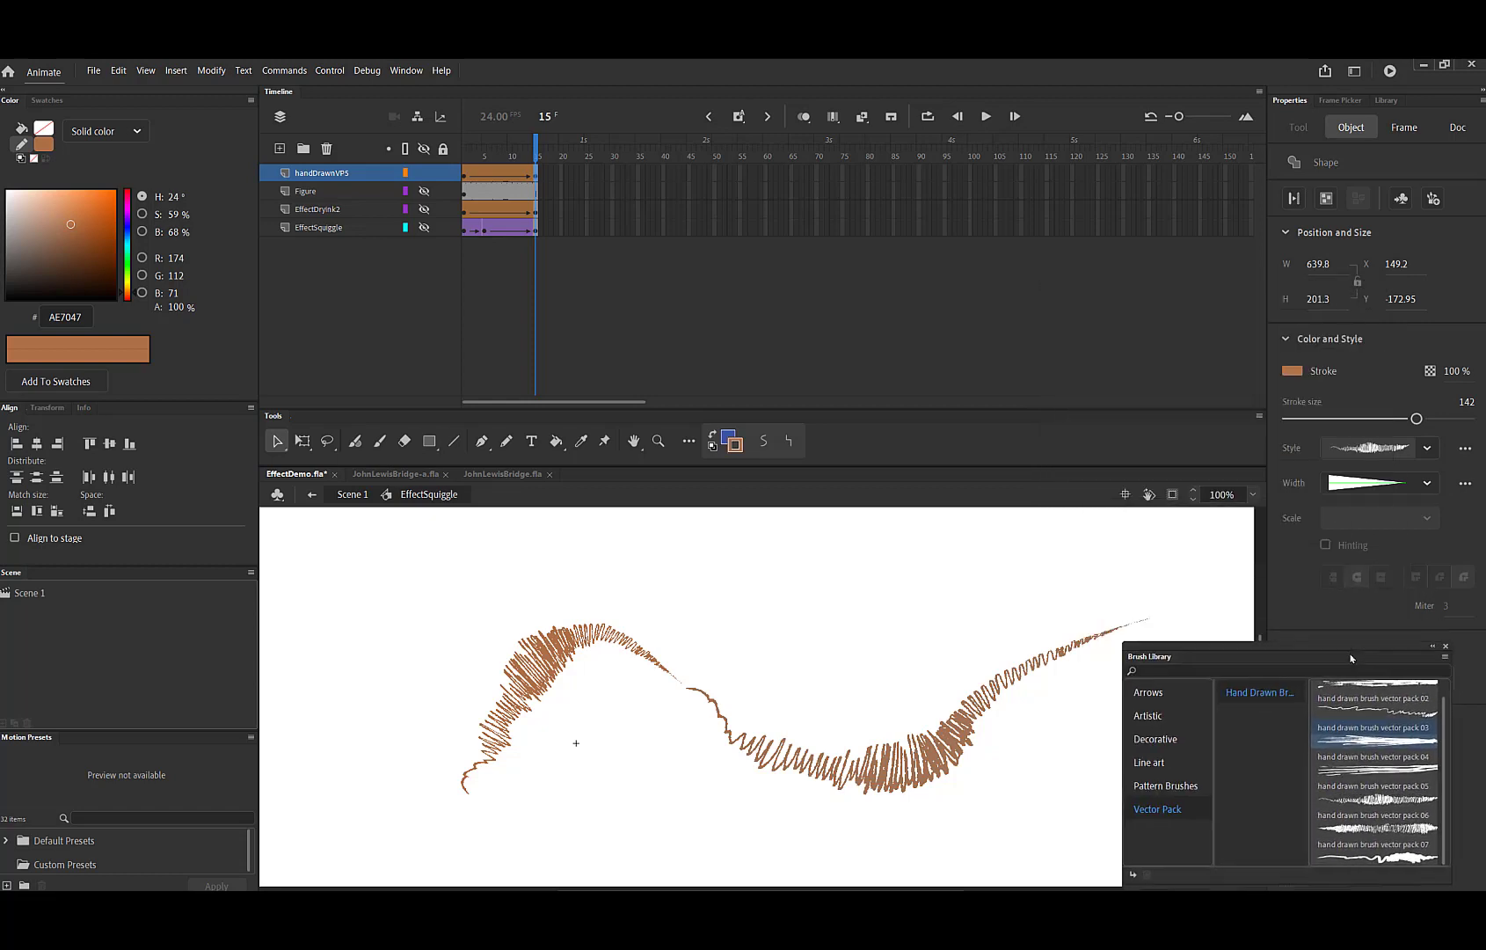
{"action": "left_click", "coordinate": [1425, 448]}
{"action": "left_click", "coordinate": [1390, 611]}
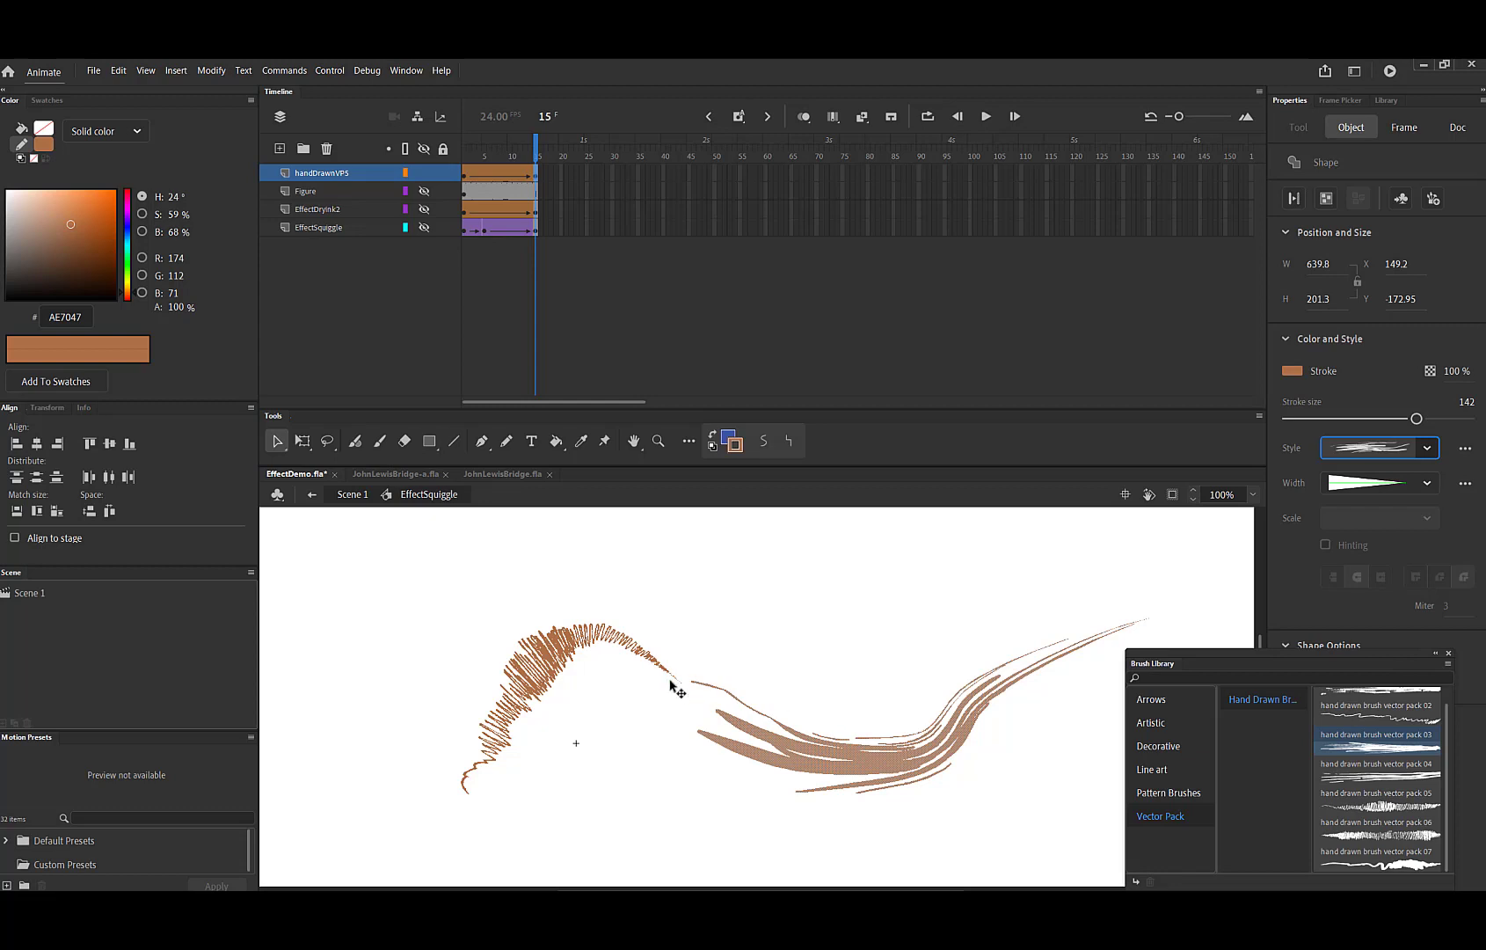
{"action": "left_click", "coordinate": [758, 821]}
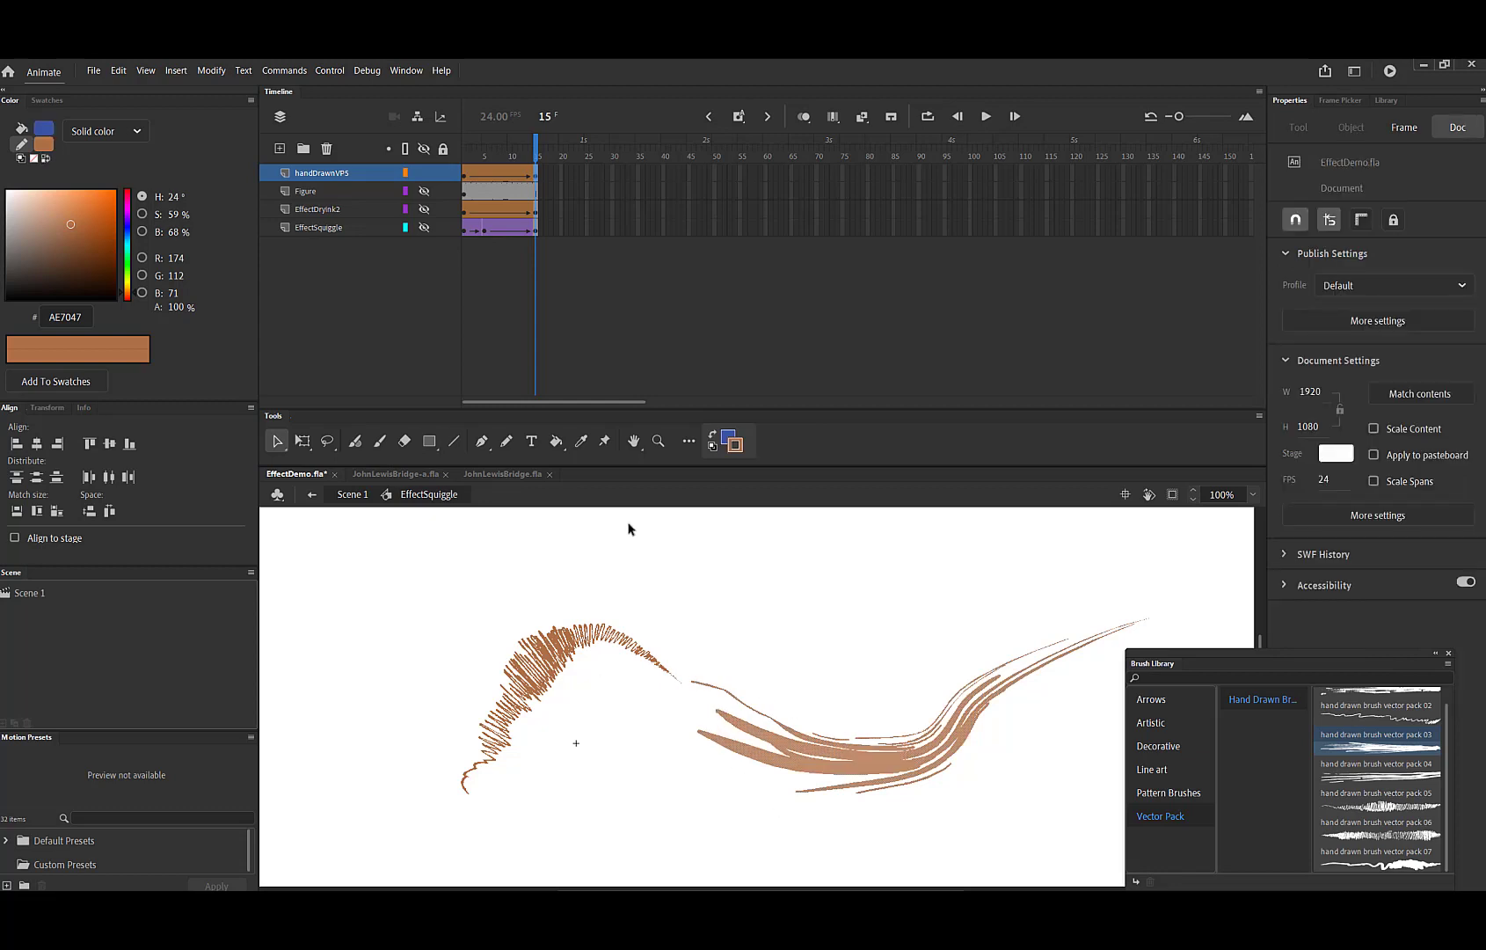
Apply the streaky multi-line brush style to the whole stroke at frame 1.
{"action": "left_click", "coordinate": [464, 171]}
{"action": "left_click_drag", "start_coordinate": [341, 602], "coordinate": [1066, 839]}
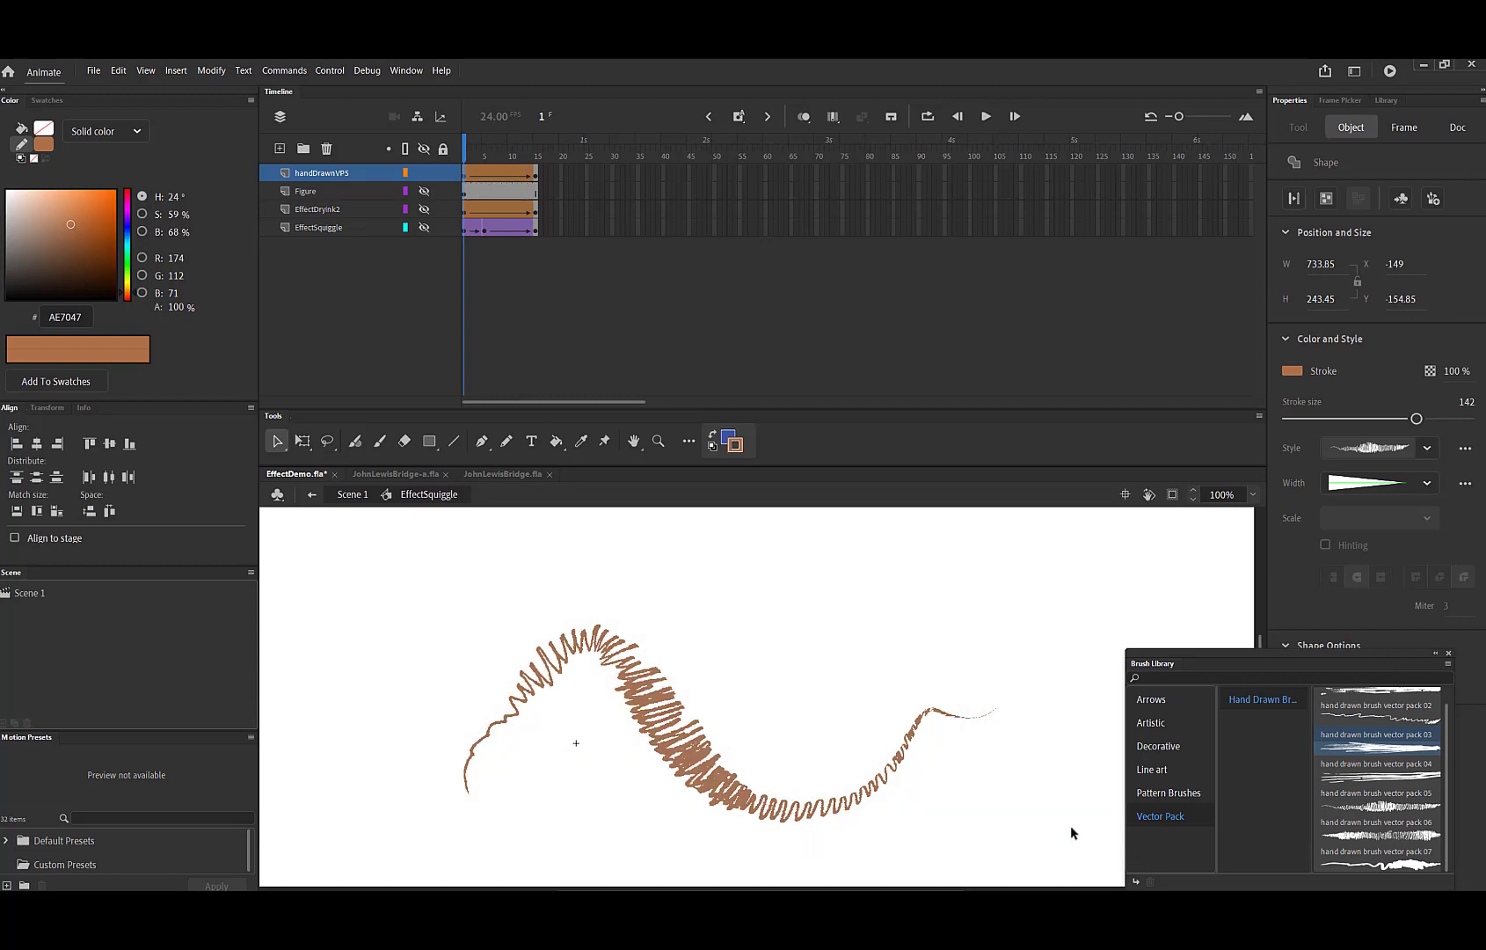
{"action": "left_click", "coordinate": [1427, 447]}
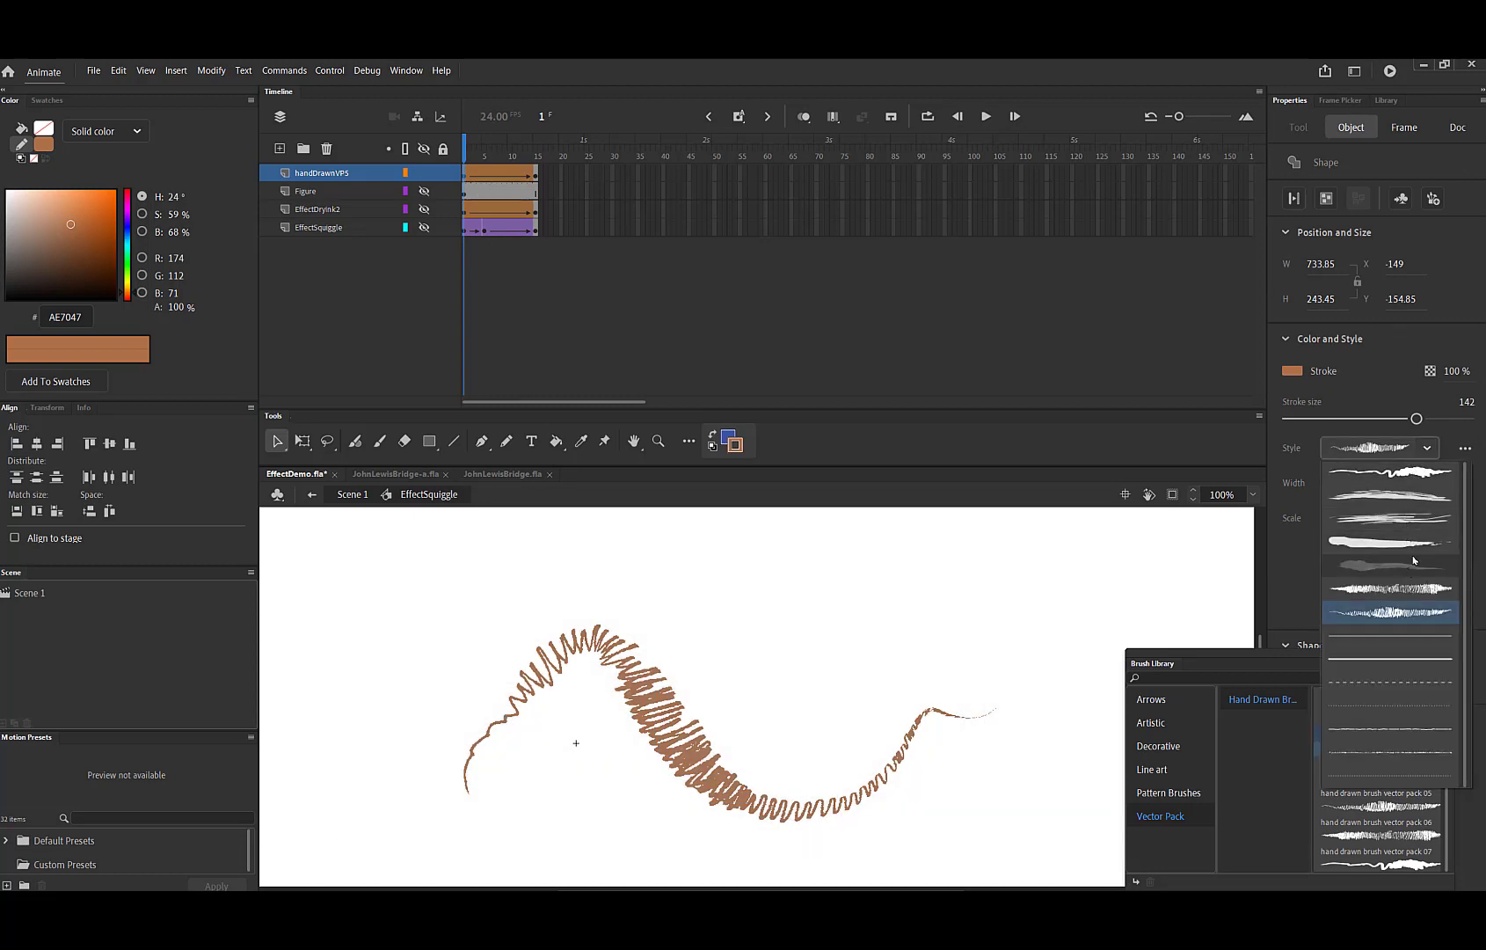
{"action": "left_click", "coordinate": [1415, 519]}
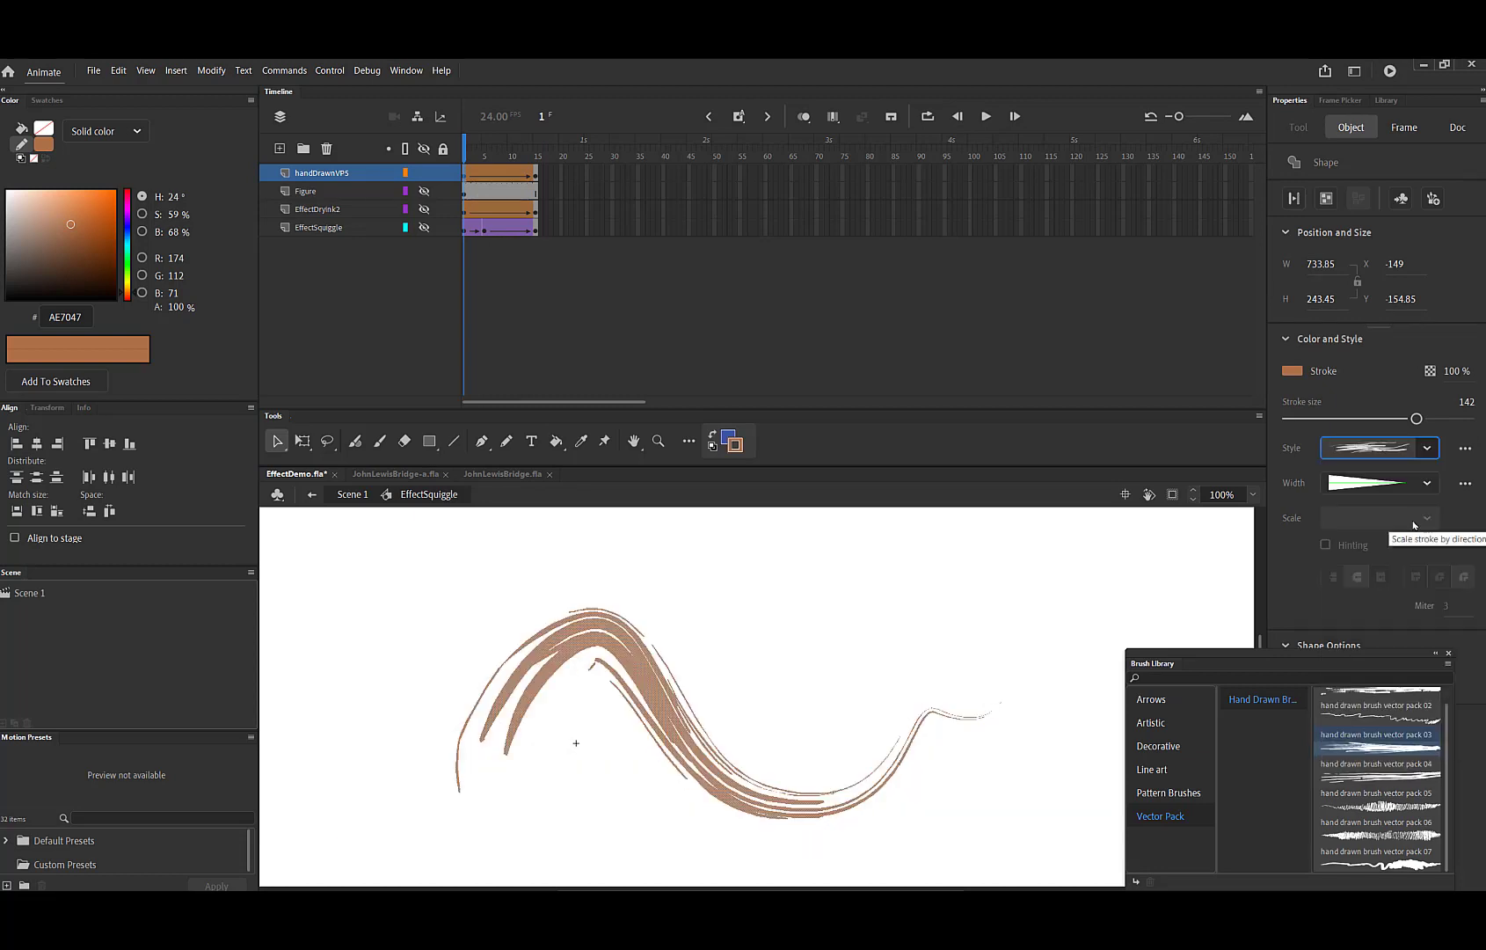
Select both stroke parts at frame 15 and the keyframe itself to check their properties.
{"action": "left_click", "coordinate": [534, 176]}
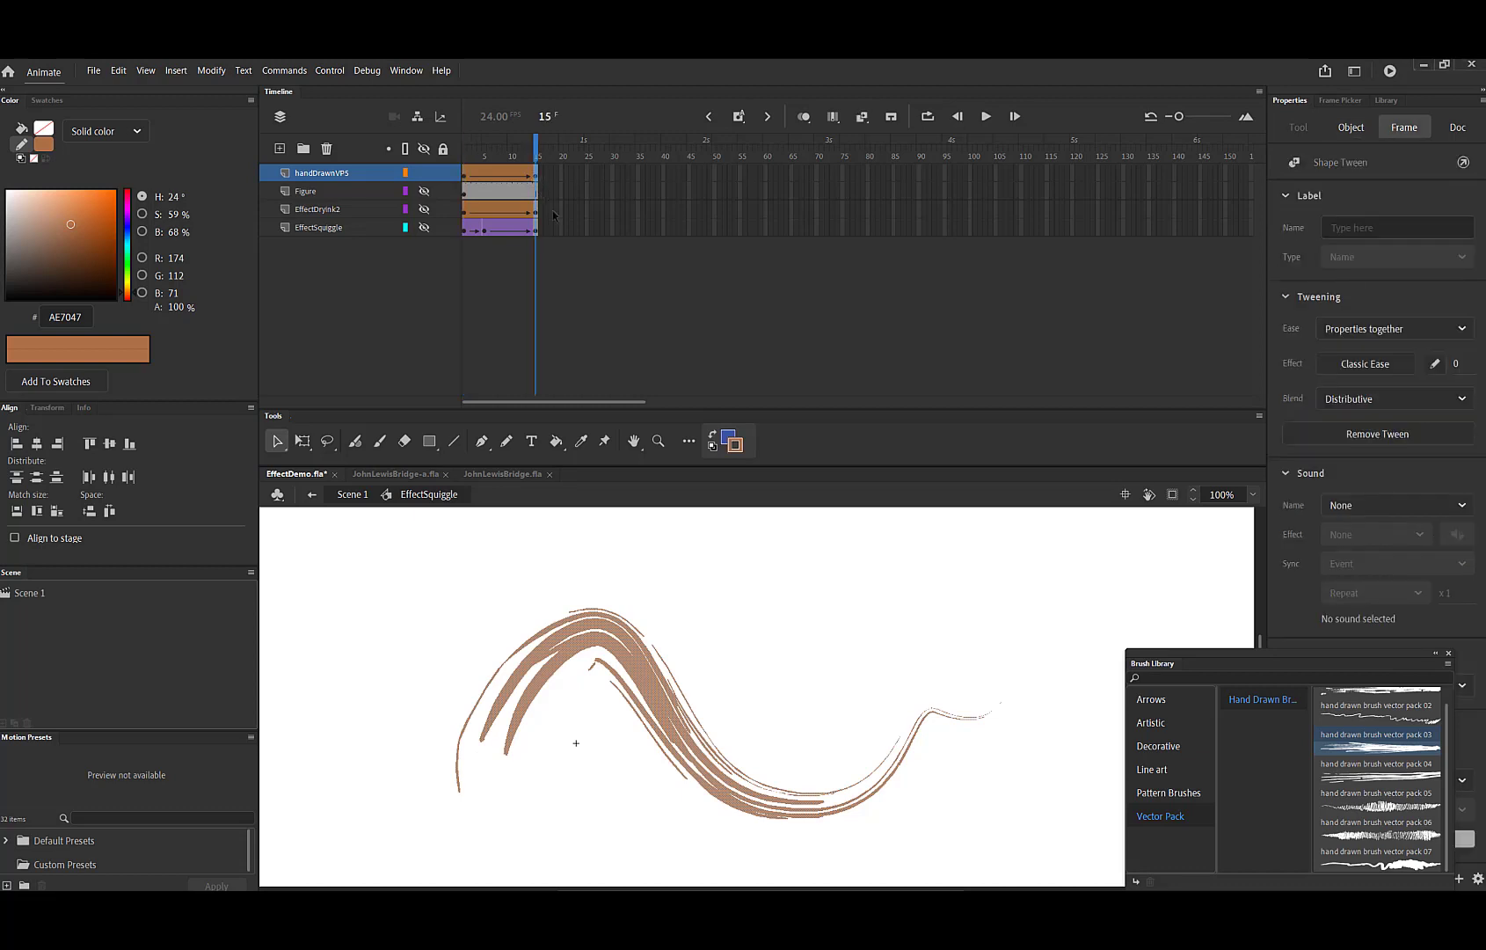
{"action": "left_click", "coordinate": [402, 616]}
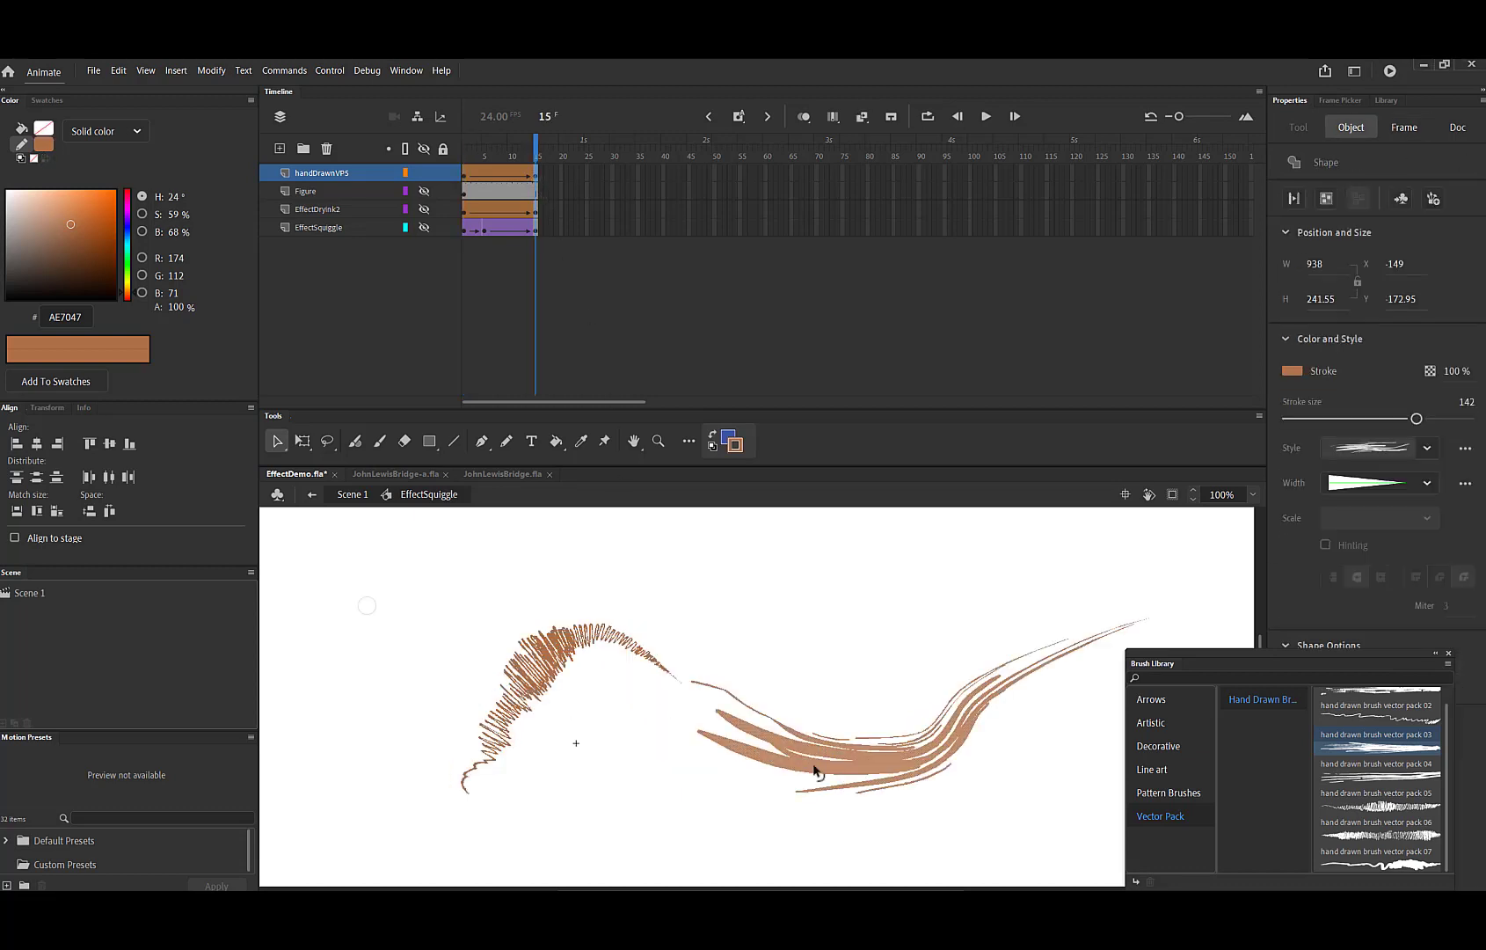
{"action": "left_click", "coordinate": [537, 176]}
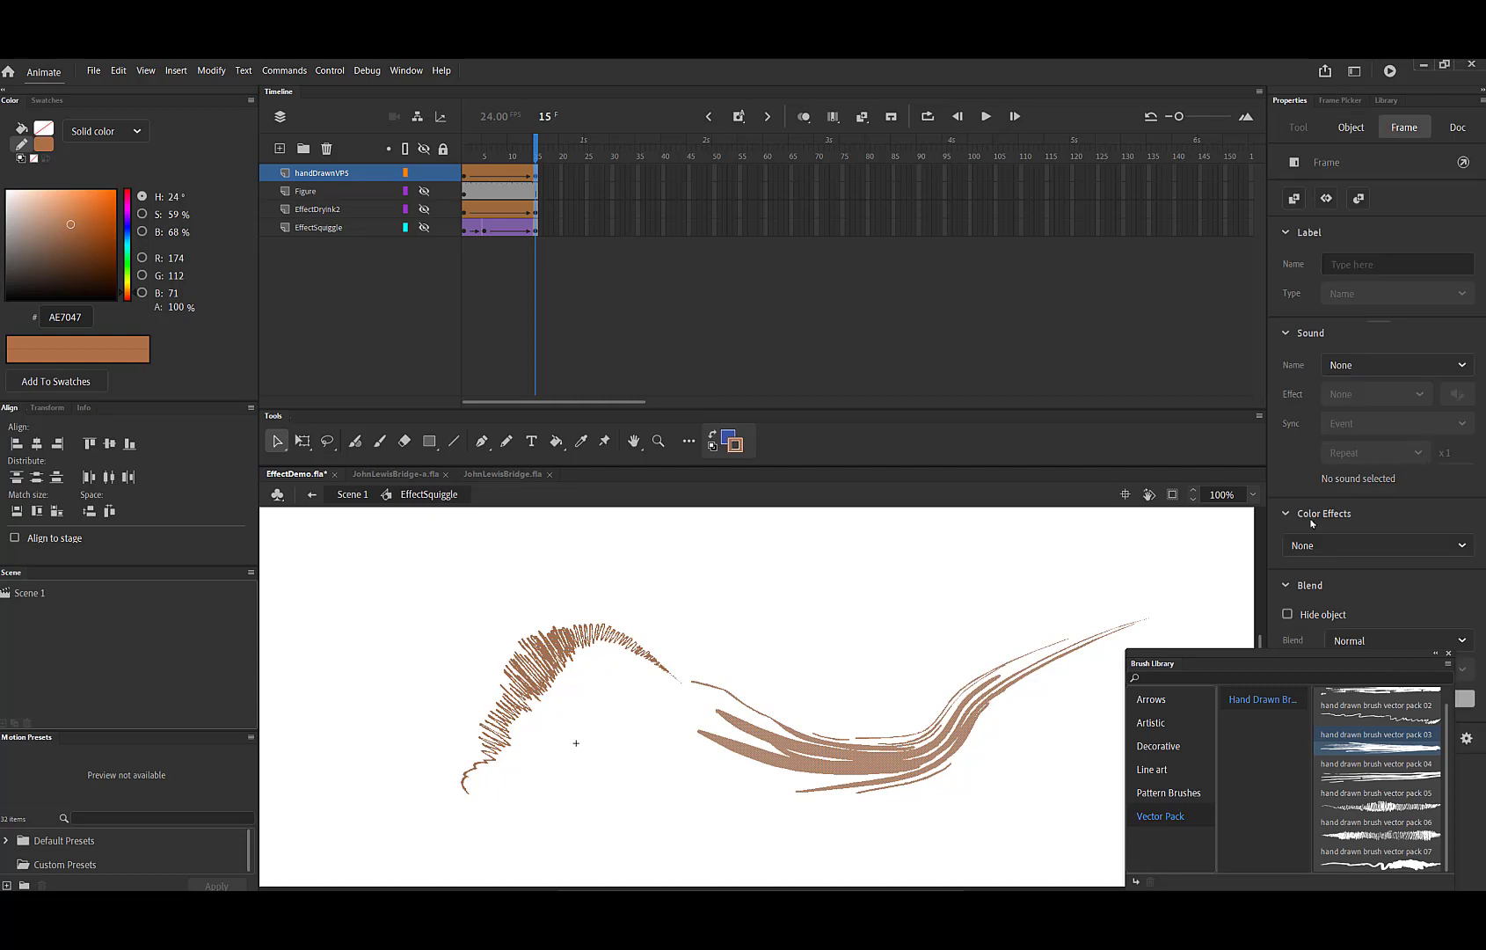
Select both stroke parts at frame 15, restyle them with the streaky multi-line brush and clear the selection.
{"action": "left_click", "coordinate": [871, 774]}
{"action": "left_click", "coordinate": [795, 714]}
{"action": "left_click", "coordinate": [573, 652]}
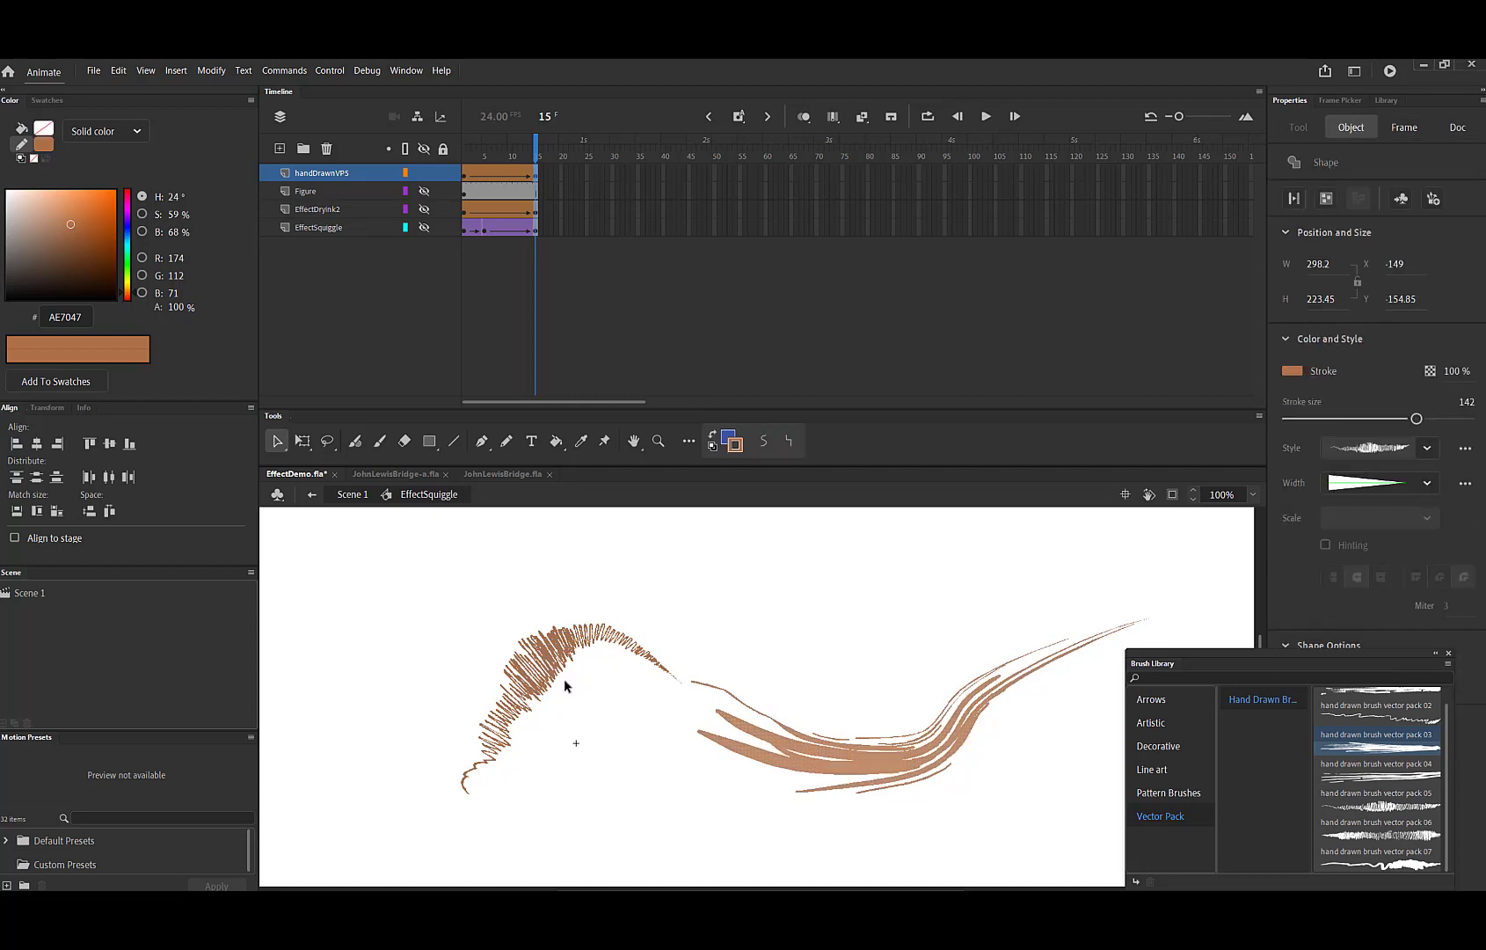
{"action": "left_click", "coordinate": [626, 795]}
{"action": "mouse_move", "coordinate": [339, 585]}
{"action": "left_mouse_down"}
{"action": "mouse_move", "coordinate": [931, 816]}
{"action": "mouse_move", "coordinate": [1244, 836]}
{"action": "left_mouse_up"}
{"action": "left_click", "coordinate": [1418, 450]}
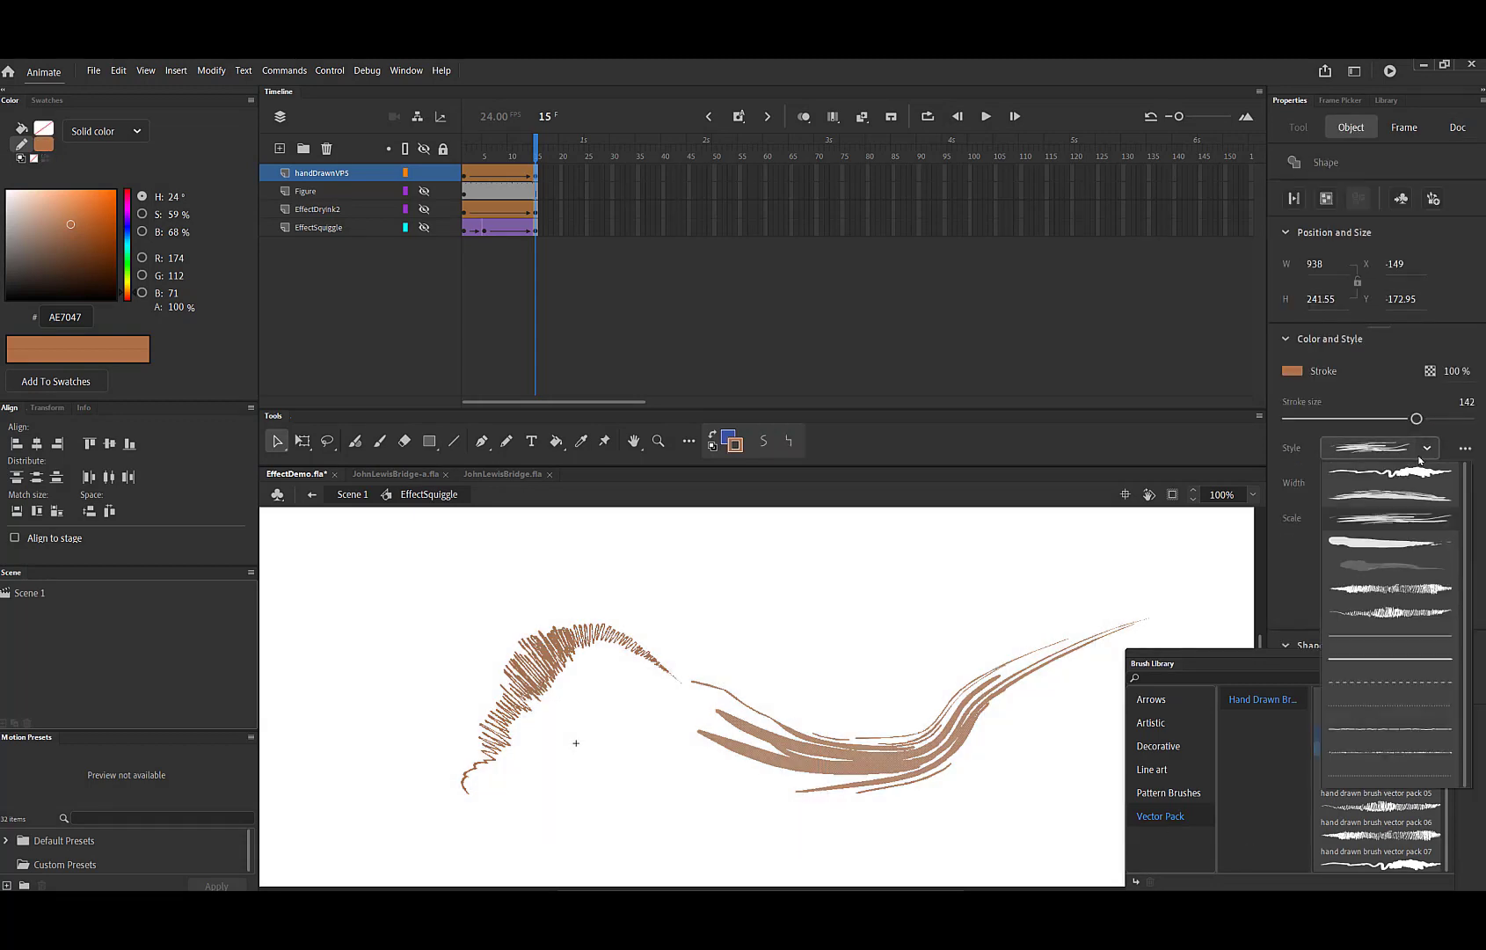
{"action": "left_click", "coordinate": [1398, 520]}
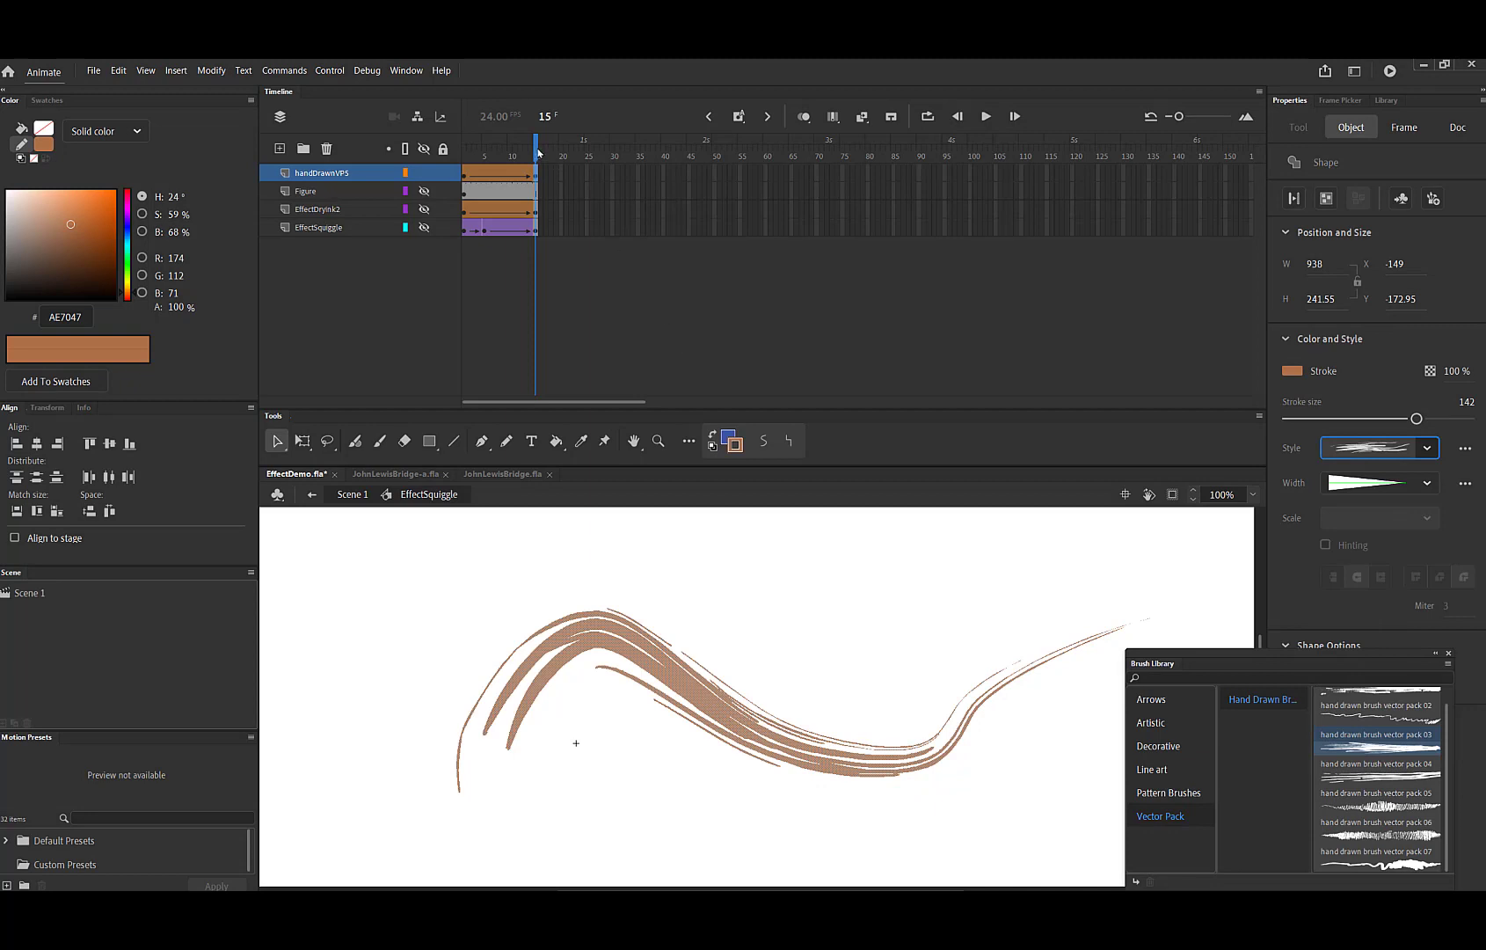
{"action": "mouse_move", "coordinate": [539, 153]}
{"action": "left_mouse_down"}
{"action": "mouse_move", "coordinate": [463, 148]}
{"action": "mouse_move", "coordinate": [547, 155]}
{"action": "left_mouse_up"}
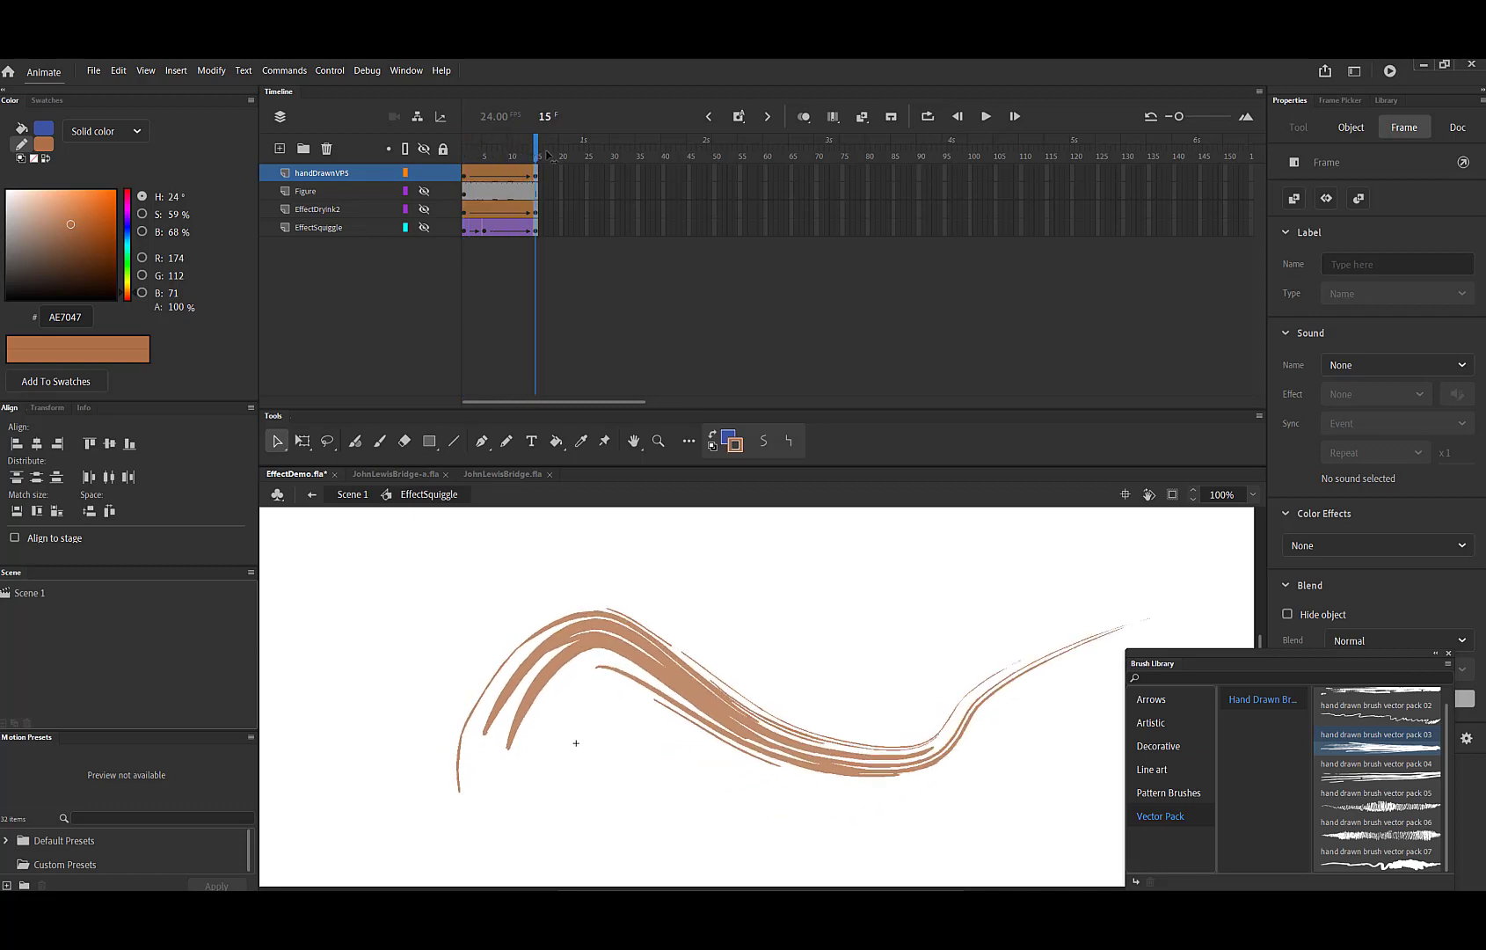
{"action": "left_click", "coordinate": [566, 196]}
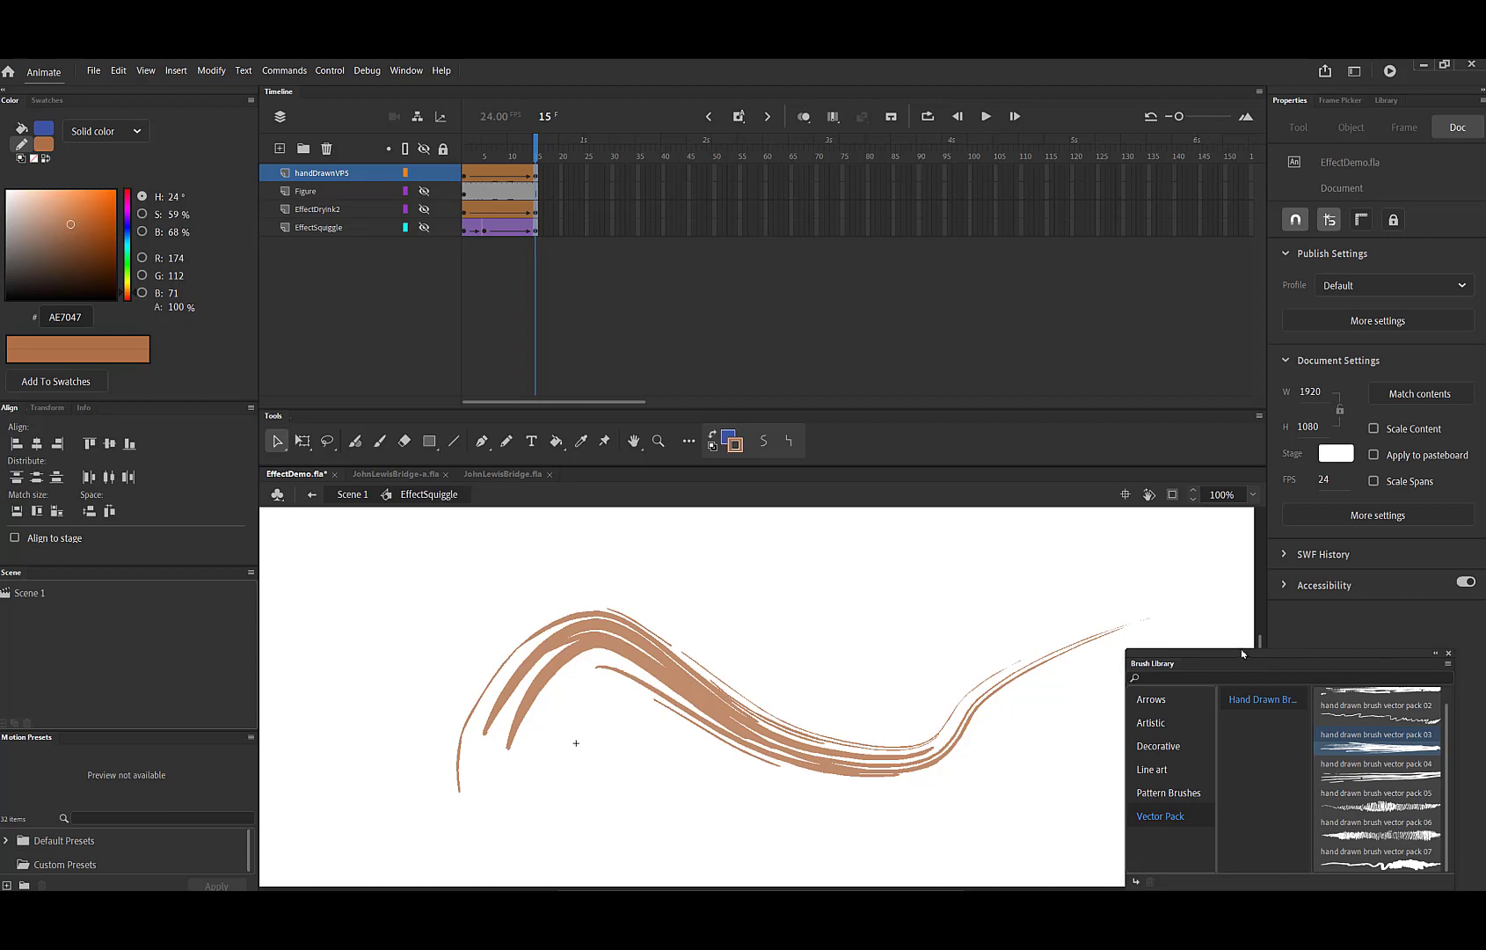
Move the Brush Library off the stage and draw a wavy Pencil stroke above the existing one on a new top layer.
{"action": "mouse_move", "coordinate": [1240, 651]}
{"action": "left_mouse_down"}
{"action": "mouse_move", "coordinate": [1217, 663]}
{"action": "mouse_move", "coordinate": [1000, 284]}
{"action": "left_mouse_up"}
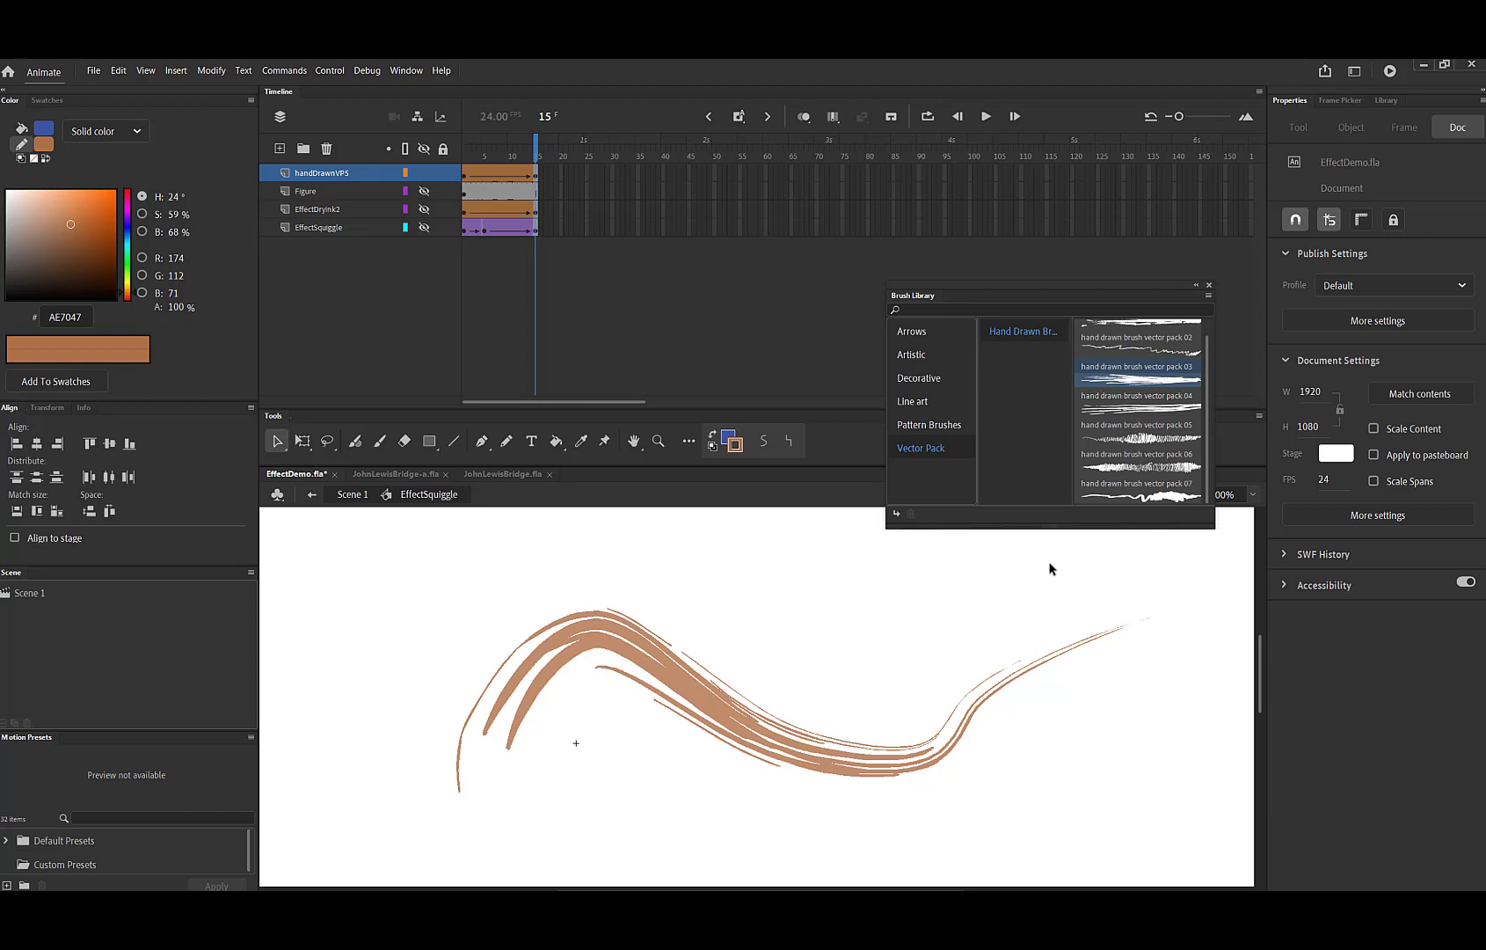
{"action": "left_click", "coordinate": [506, 440]}
{"action": "left_click", "coordinate": [733, 617]}
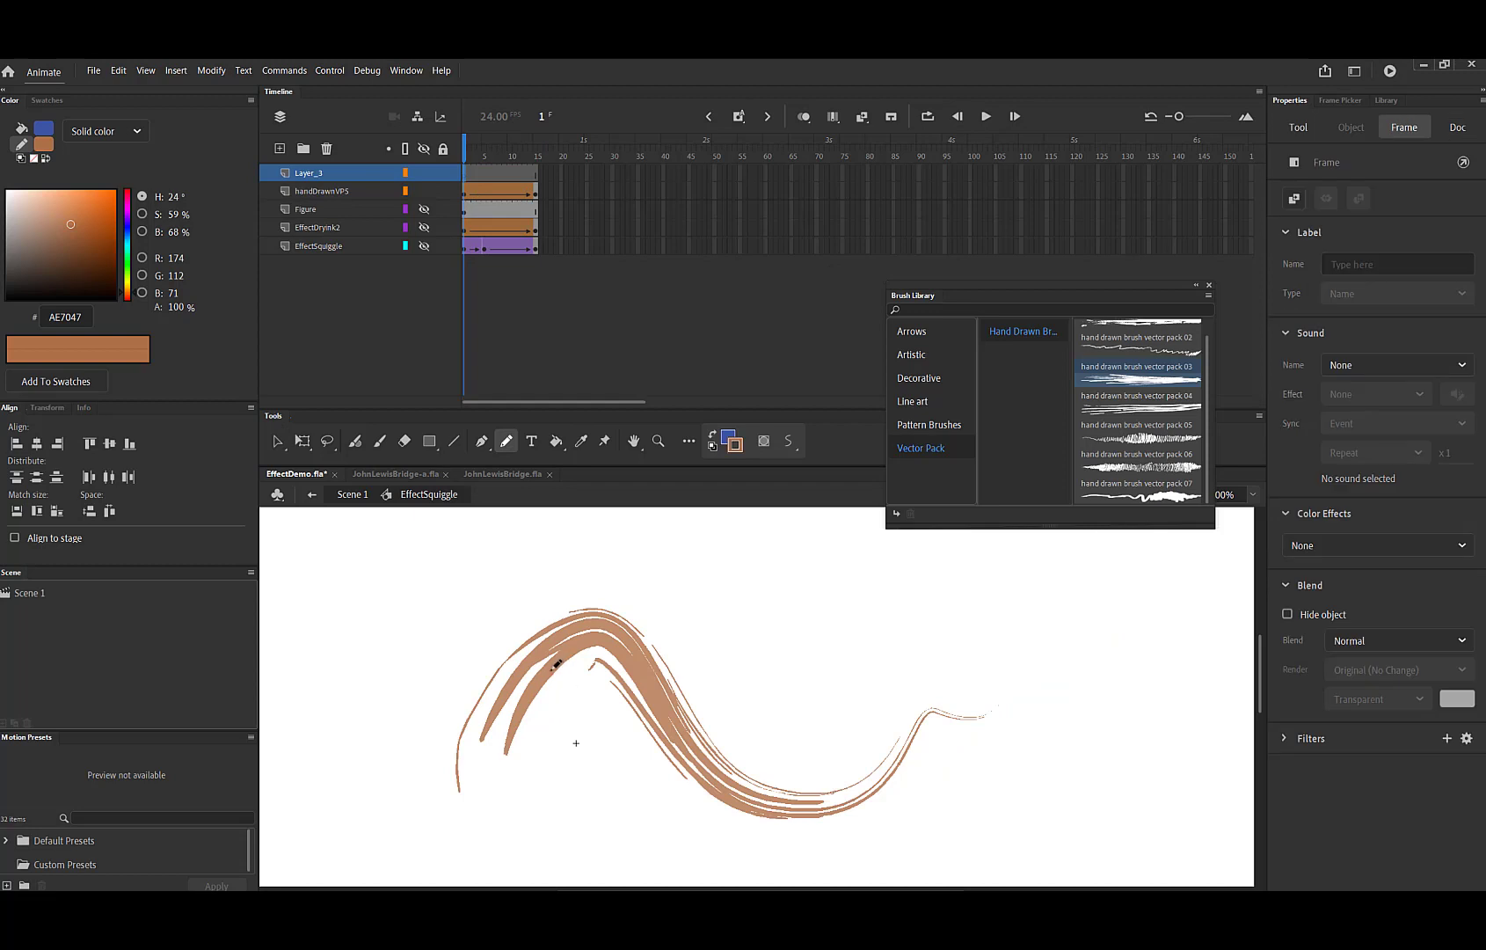
{"action": "mouse_move", "coordinate": [373, 745]}
{"action": "left_mouse_down"}
{"action": "mouse_move", "coordinate": [415, 621]}
{"action": "mouse_move", "coordinate": [653, 584]}
{"action": "mouse_move", "coordinate": [864, 639]}
{"action": "mouse_move", "coordinate": [908, 626]}
{"action": "left_mouse_up"}
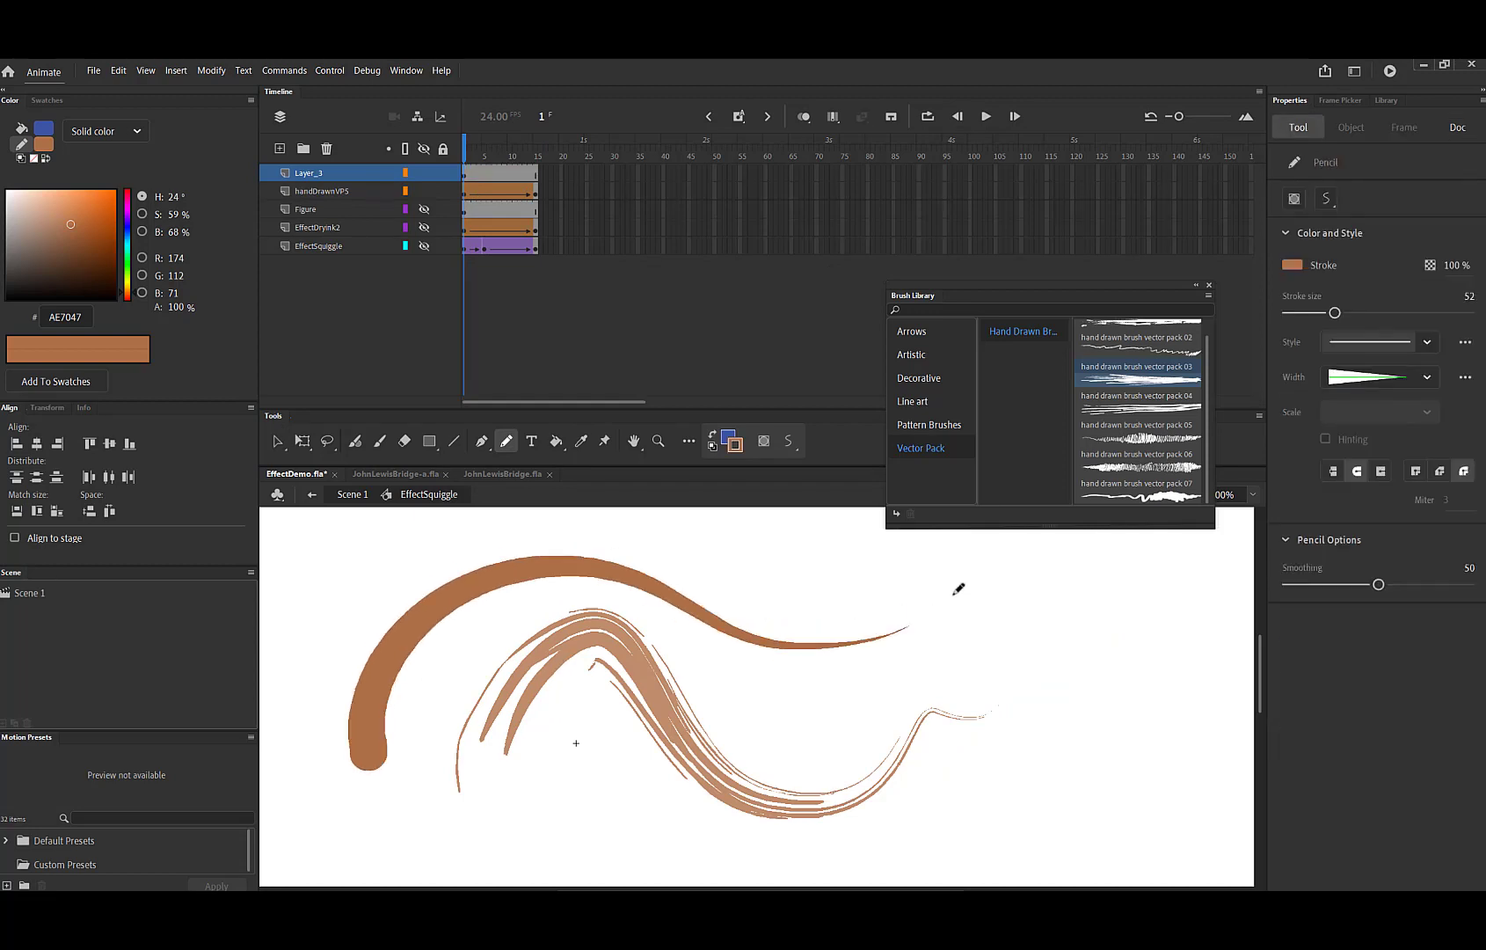
Set the Pencil tool's stroke width profile to the symmetrical lens shape tapering at both ends.
{"action": "left_click", "coordinate": [1430, 345]}
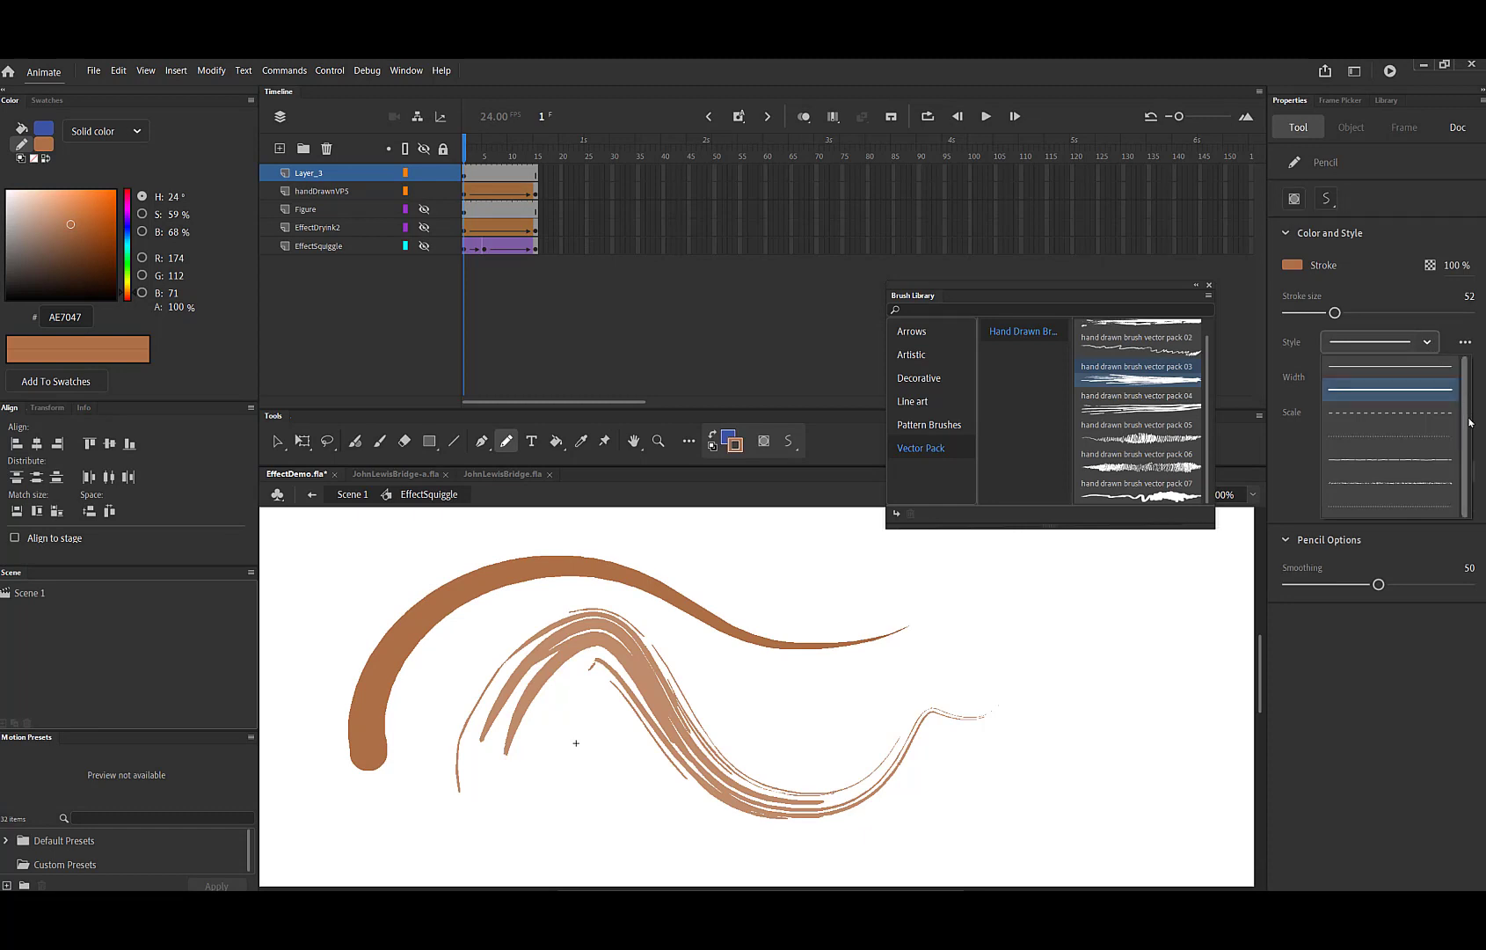
{"action": "left_click", "coordinate": [1453, 335]}
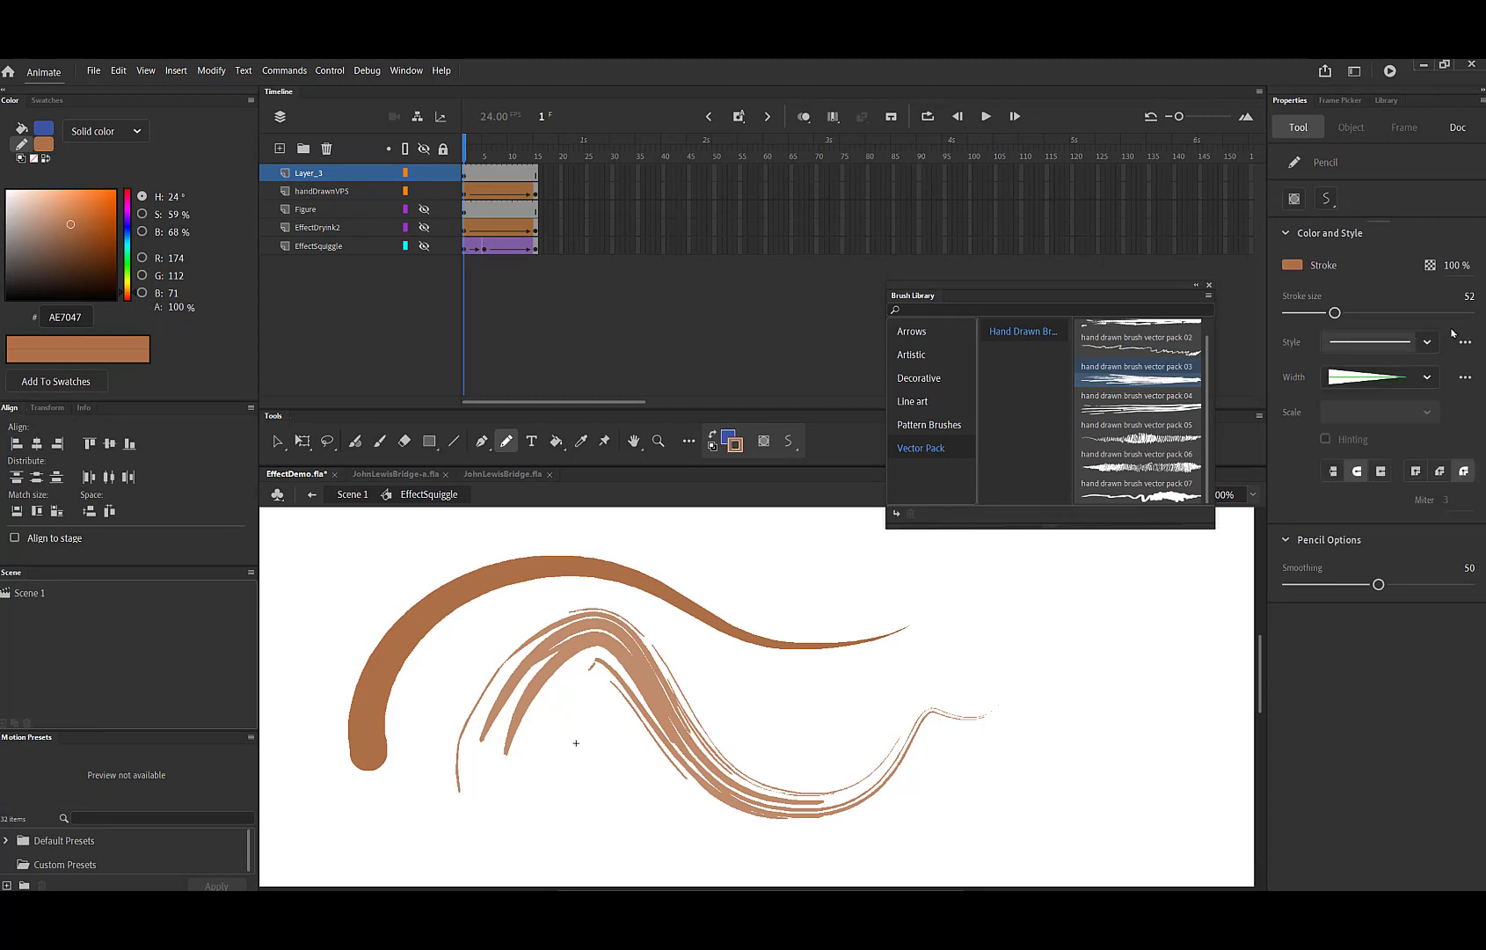
{"action": "left_click", "coordinate": [1426, 378]}
{"action": "left_click", "coordinate": [1426, 380]}
{"action": "left_click", "coordinate": [1426, 380]}
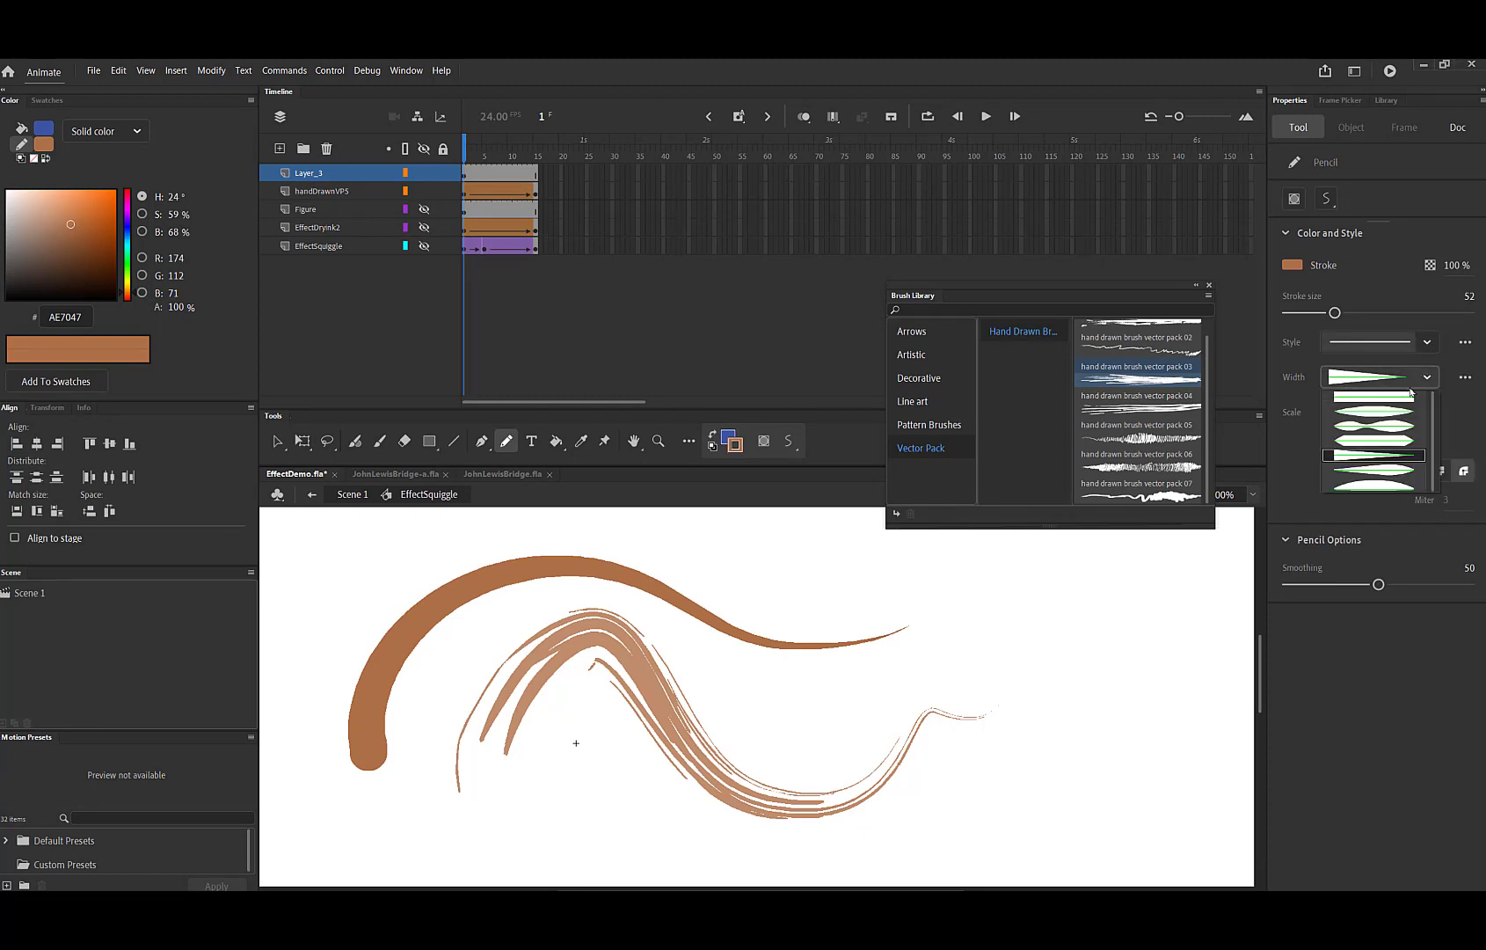
{"action": "left_click", "coordinate": [1391, 413]}
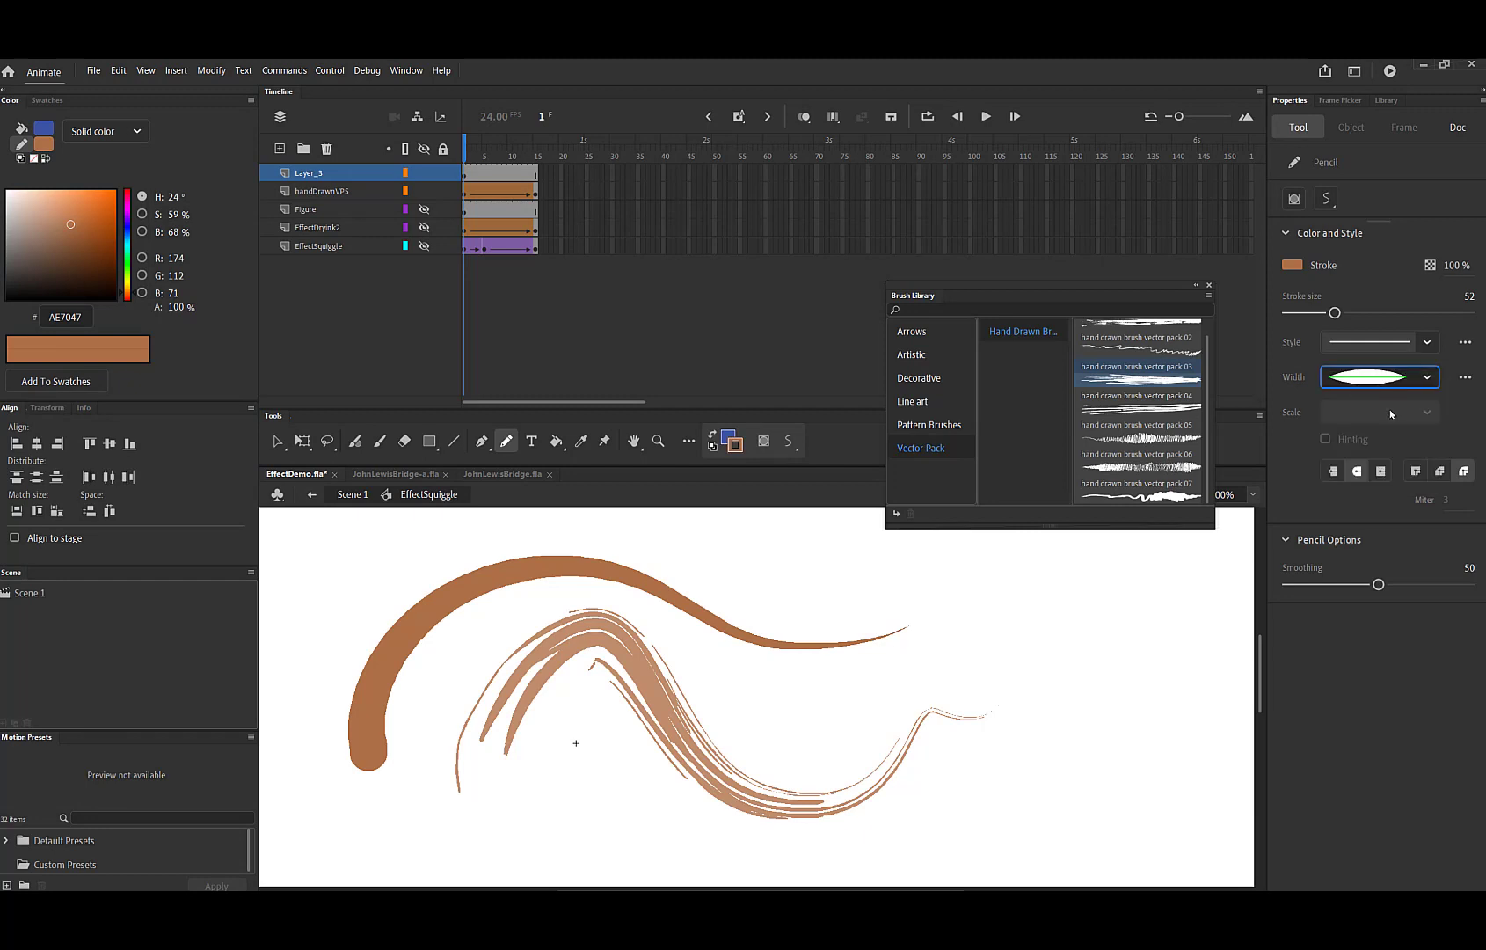
Select the new stroke on Layer_3 and try the scribbled brush style and the streaky multi-line style on it.
{"action": "key", "text": "v"}
{"action": "left_click", "coordinate": [735, 631]}
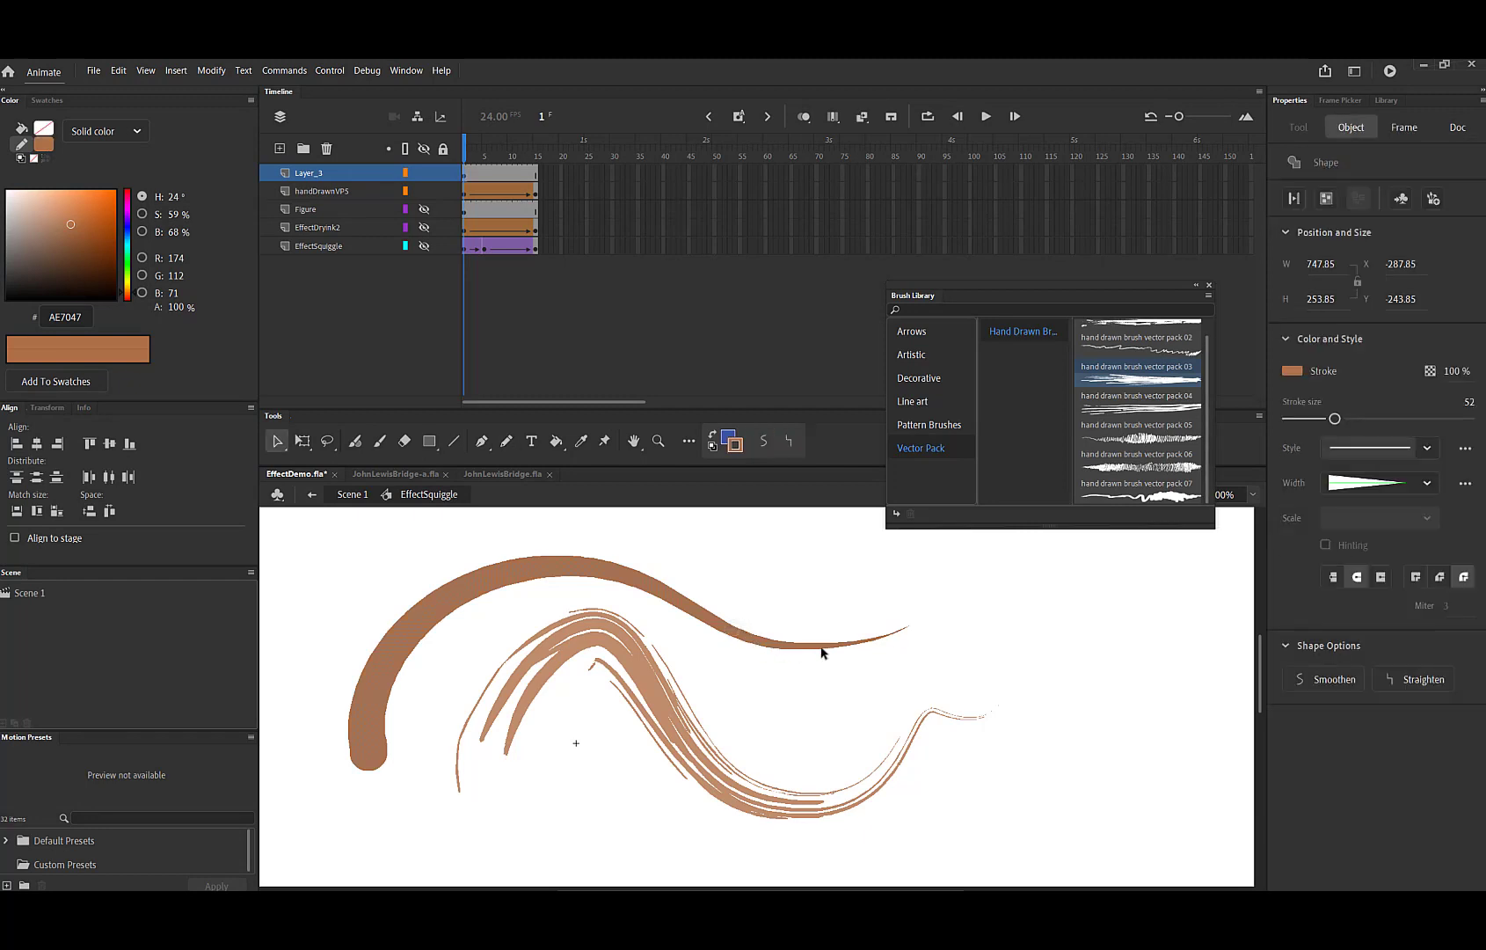
{"action": "left_click", "coordinate": [1426, 449]}
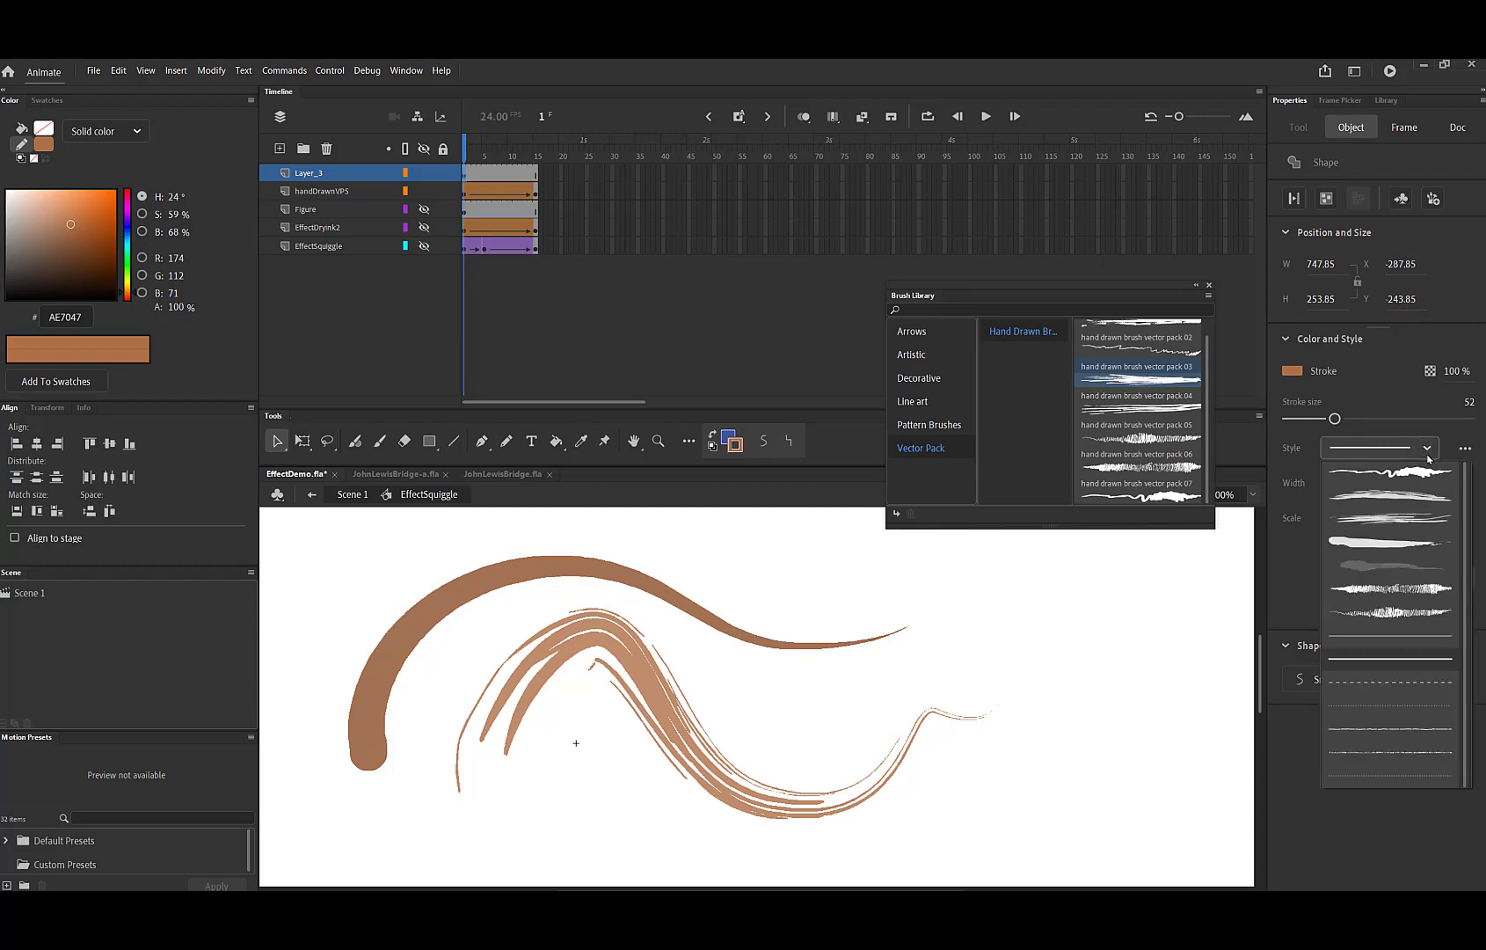
{"action": "left_click", "coordinate": [1416, 614]}
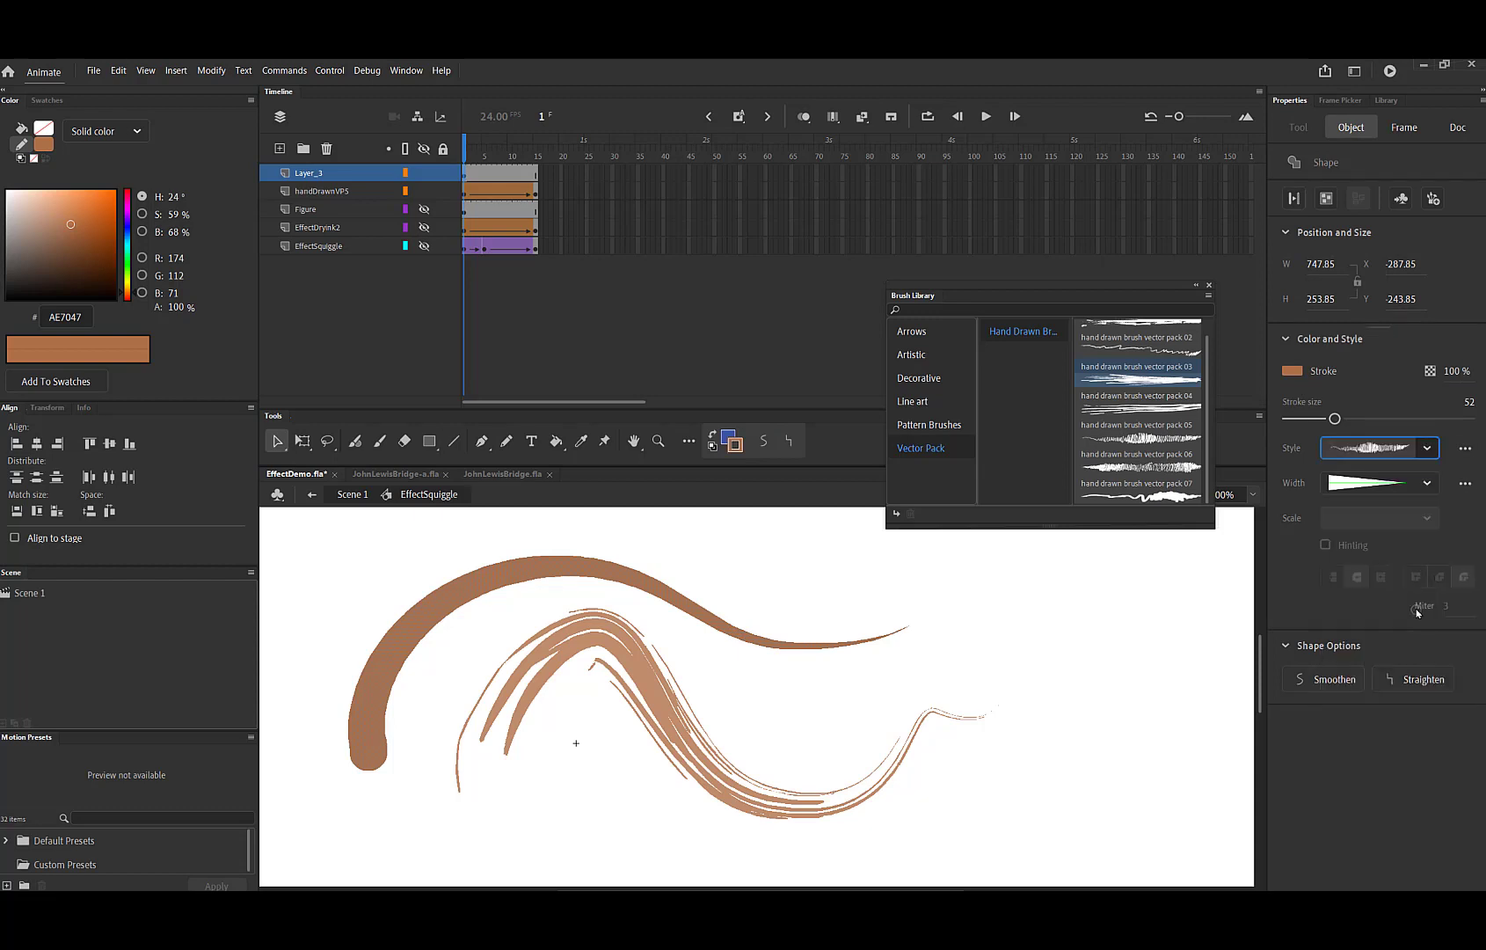
{"action": "left_click", "coordinate": [1420, 451]}
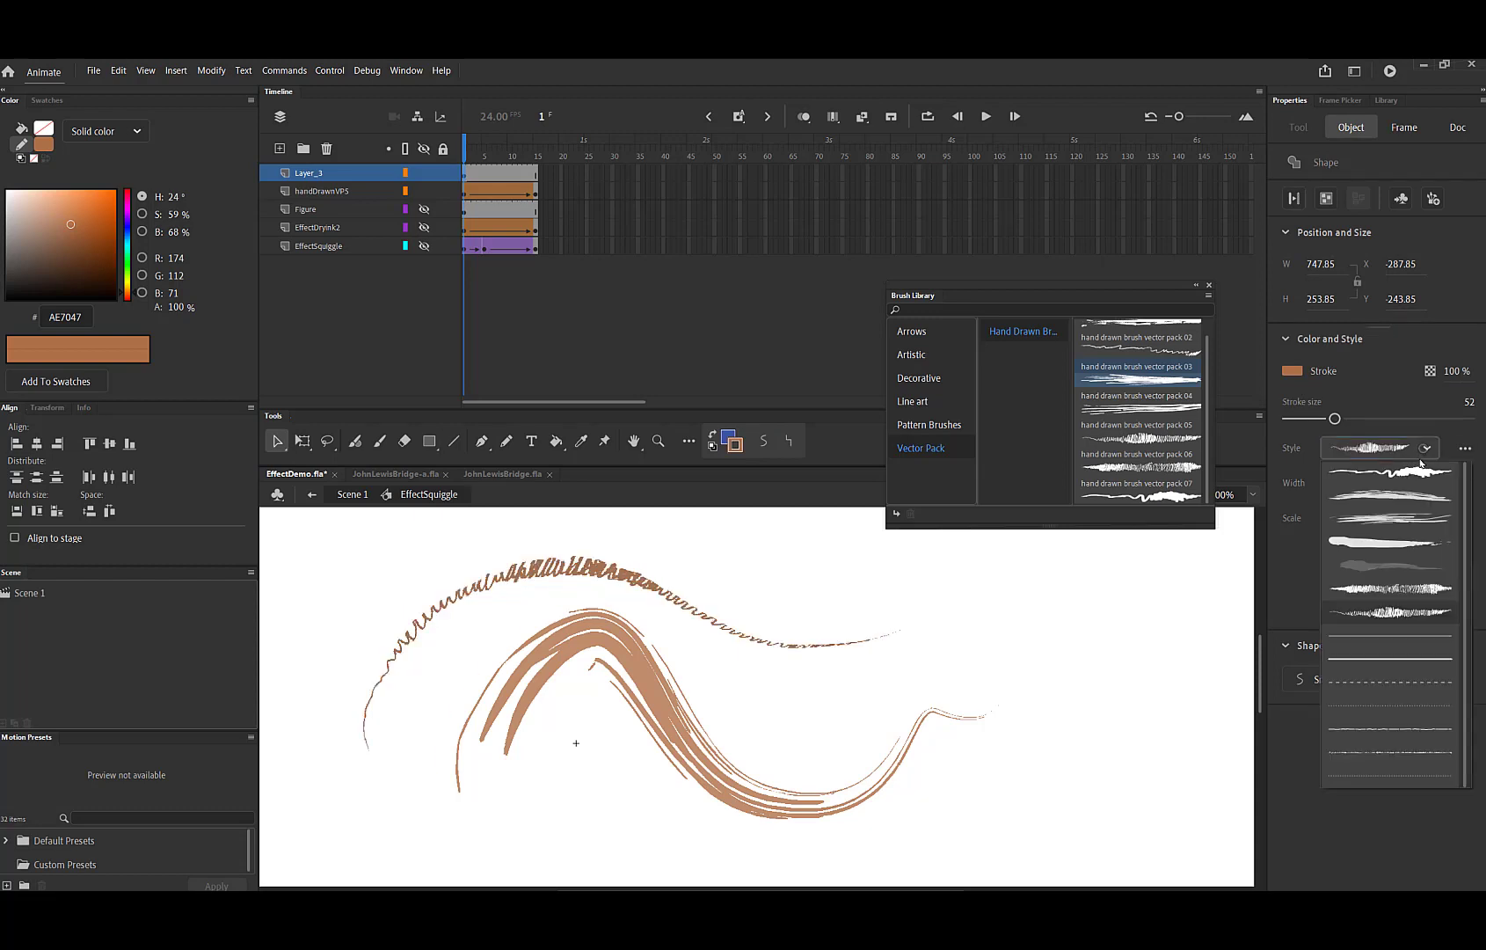
{"action": "left_click", "coordinate": [1399, 608]}
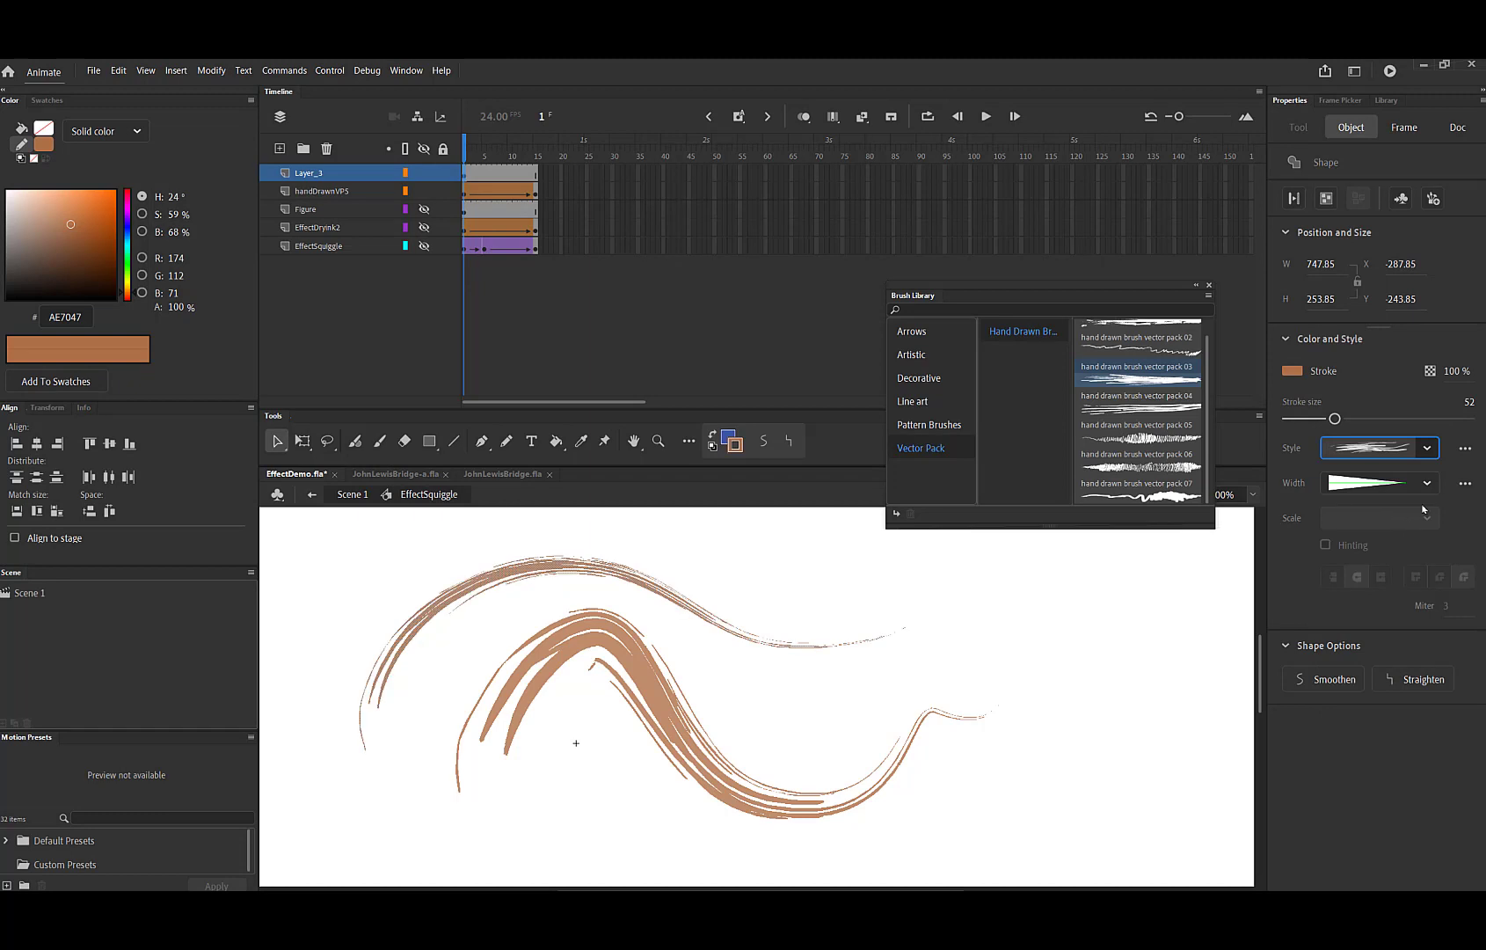
{"action": "left_click", "coordinate": [1429, 449]}
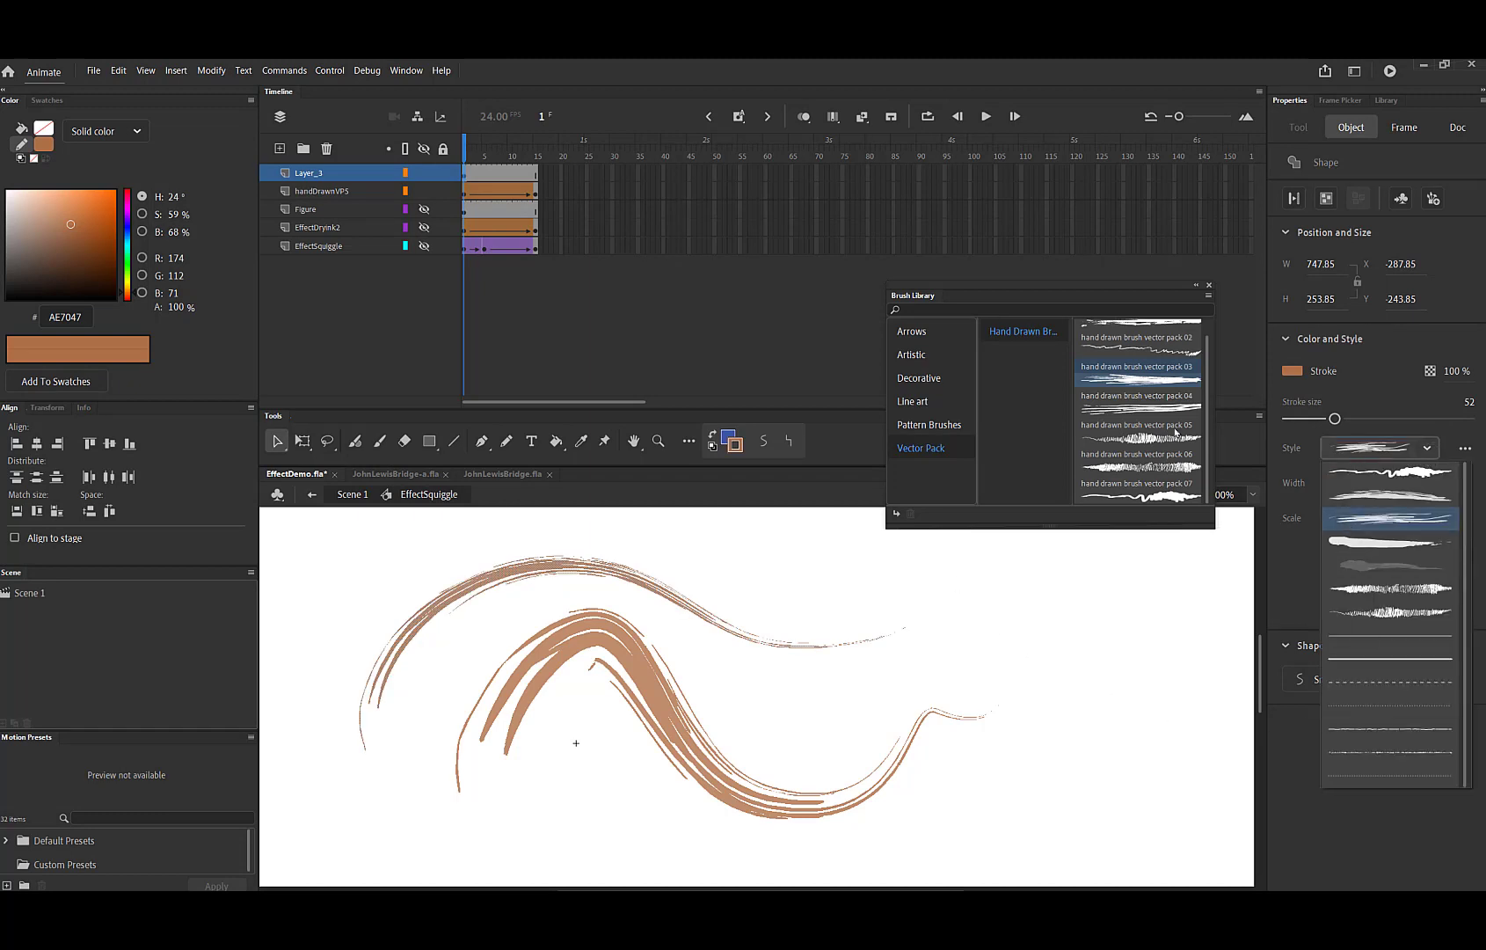
Apply the Sonata brush from the Decorative pattern brushes to the Layer_3 stroke.
{"action": "left_click", "coordinate": [962, 426]}
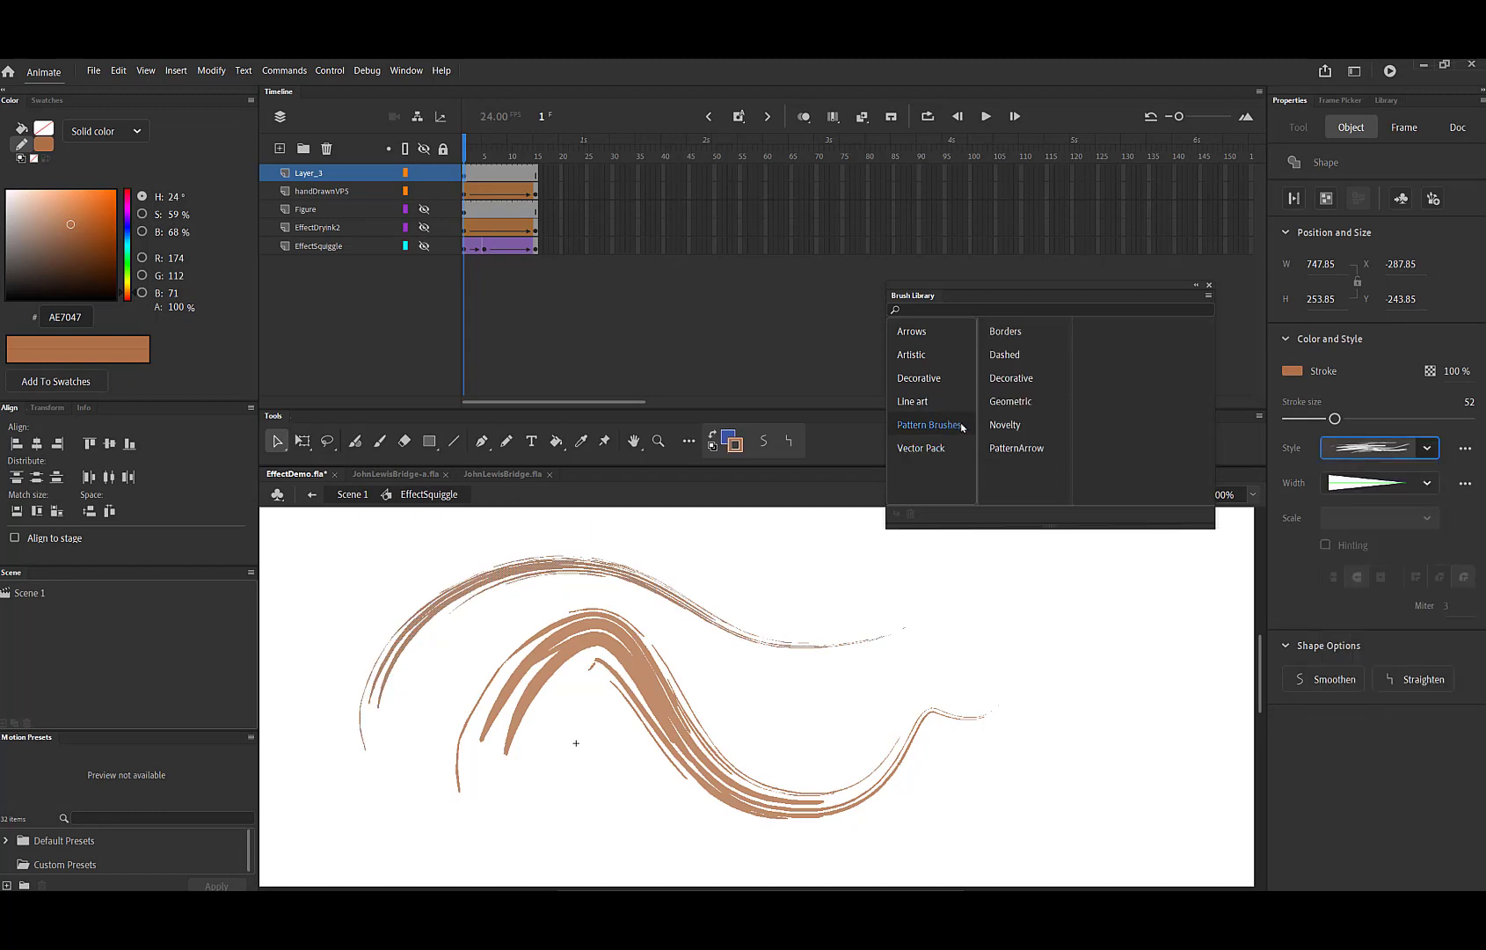
{"action": "left_click", "coordinate": [1022, 378]}
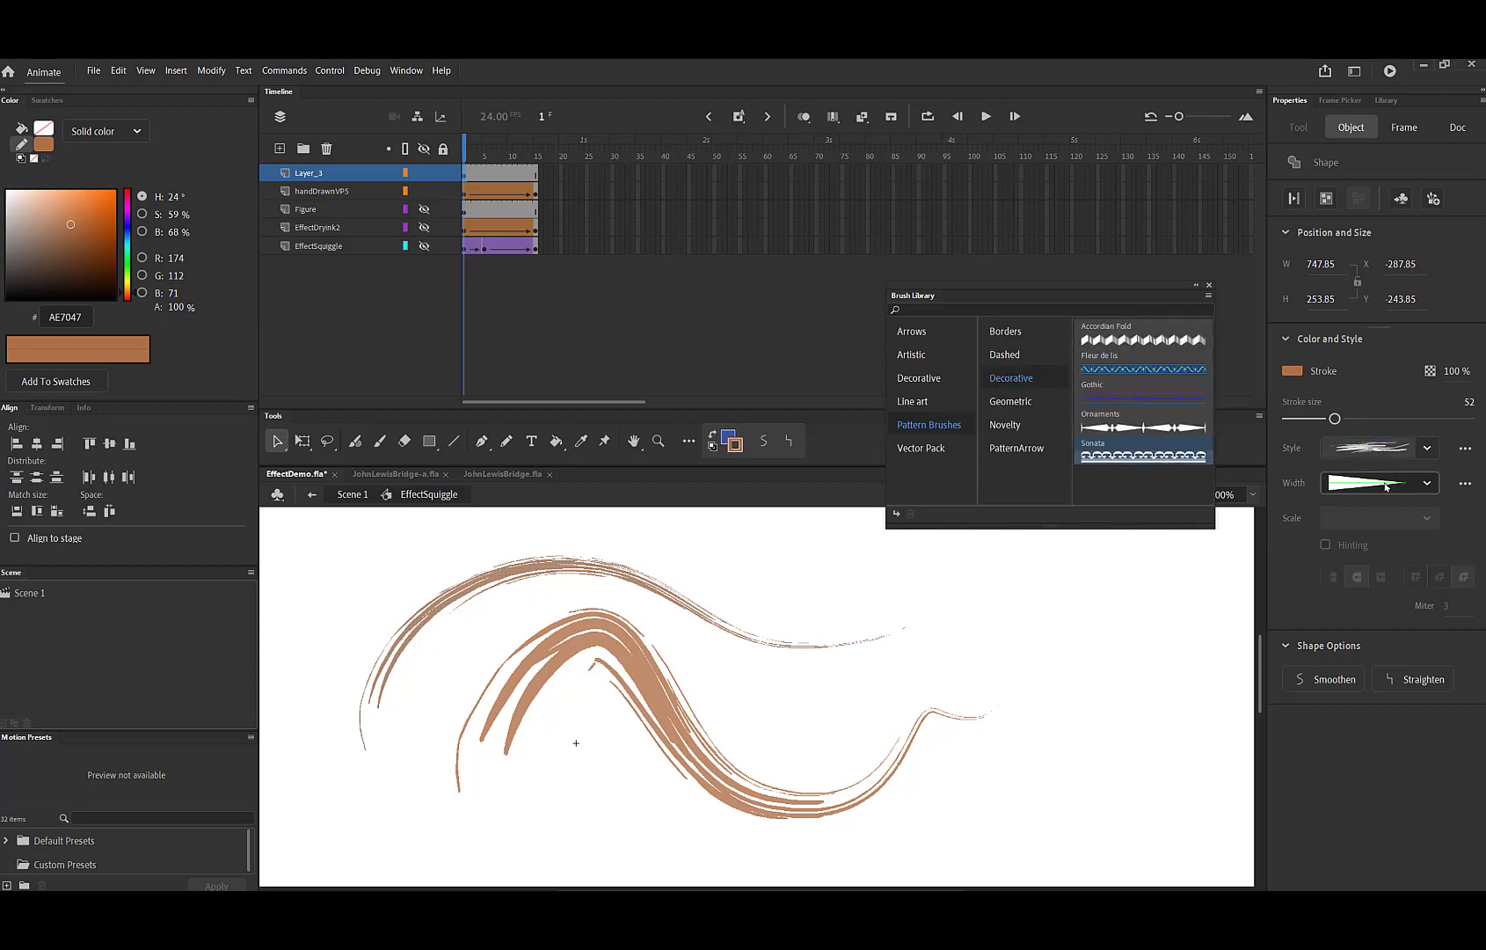
{"action": "left_click", "coordinate": [1152, 459]}
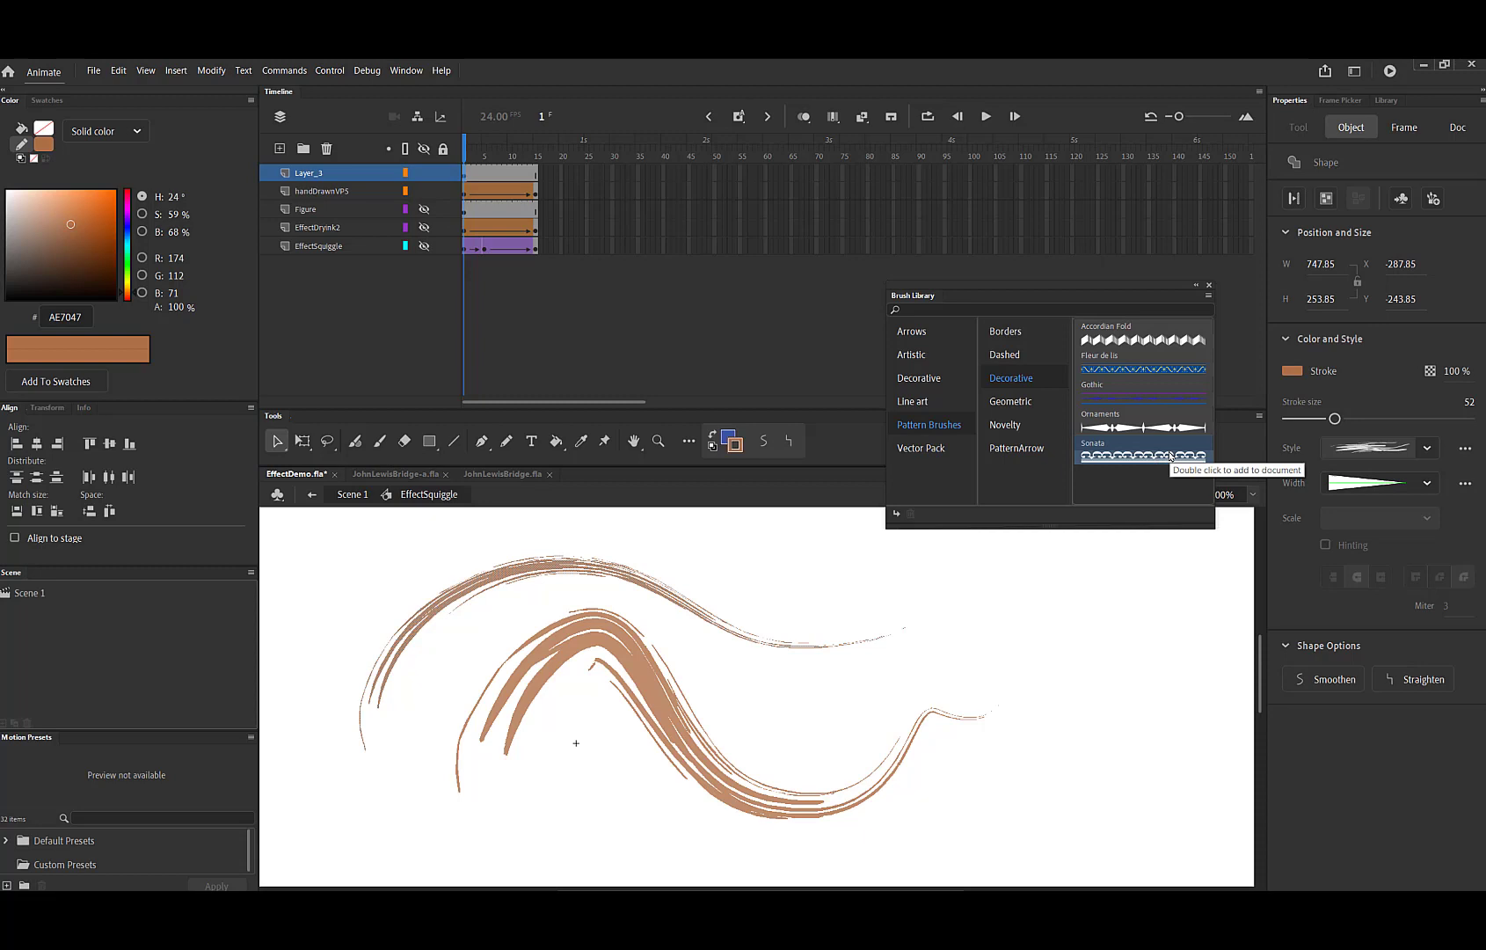
{"action": "left_click", "coordinate": [1430, 450]}
{"action": "left_click", "coordinate": [1428, 452]}
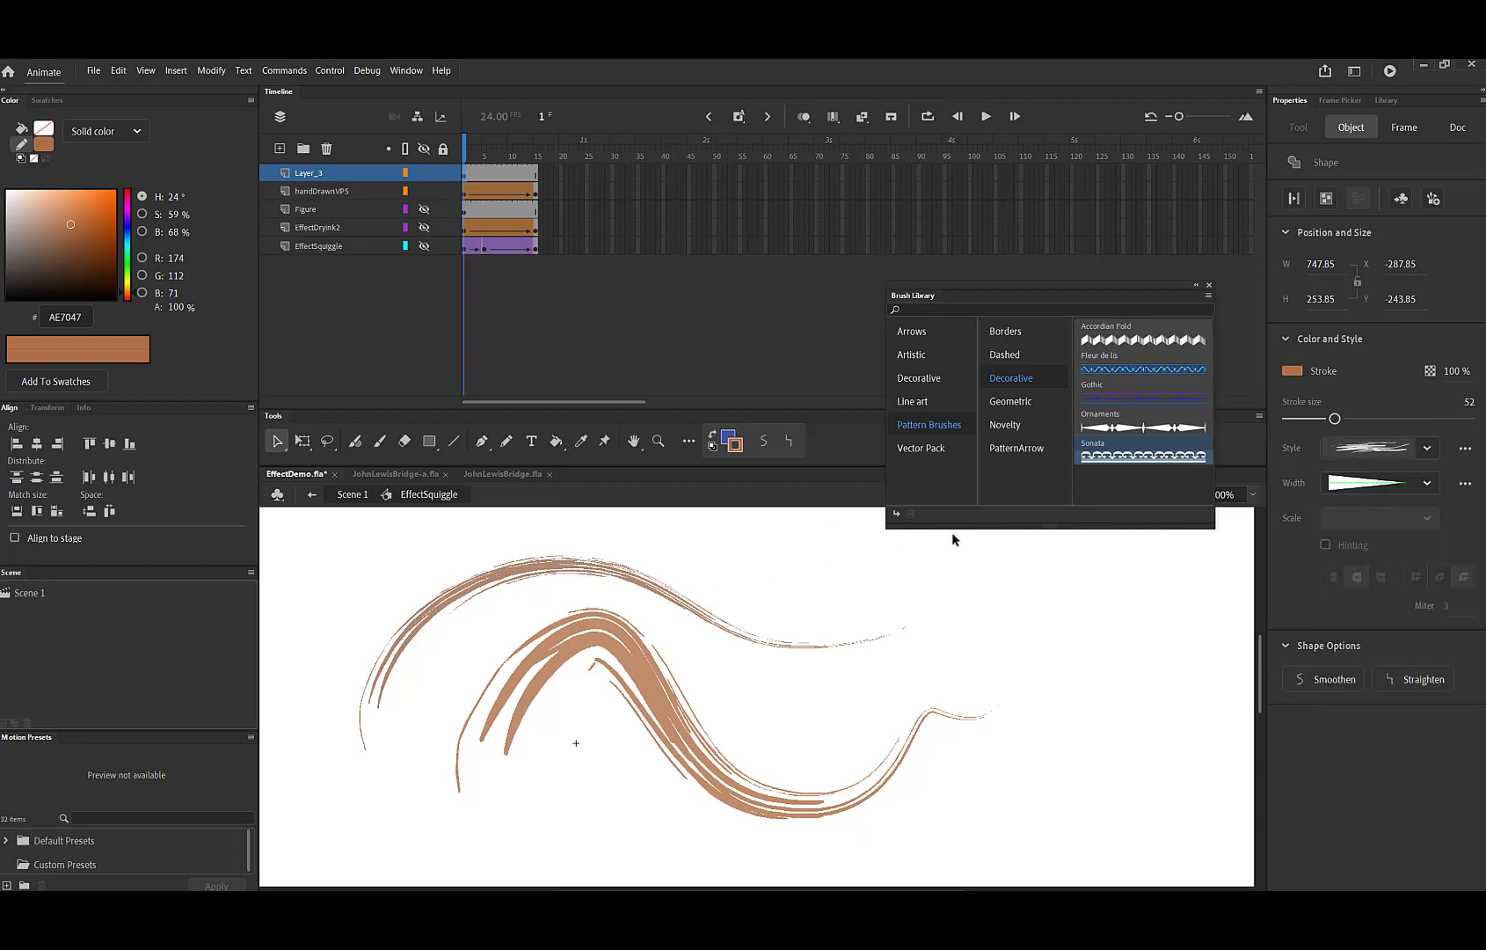
{"action": "double_click", "coordinate": [1136, 453]}
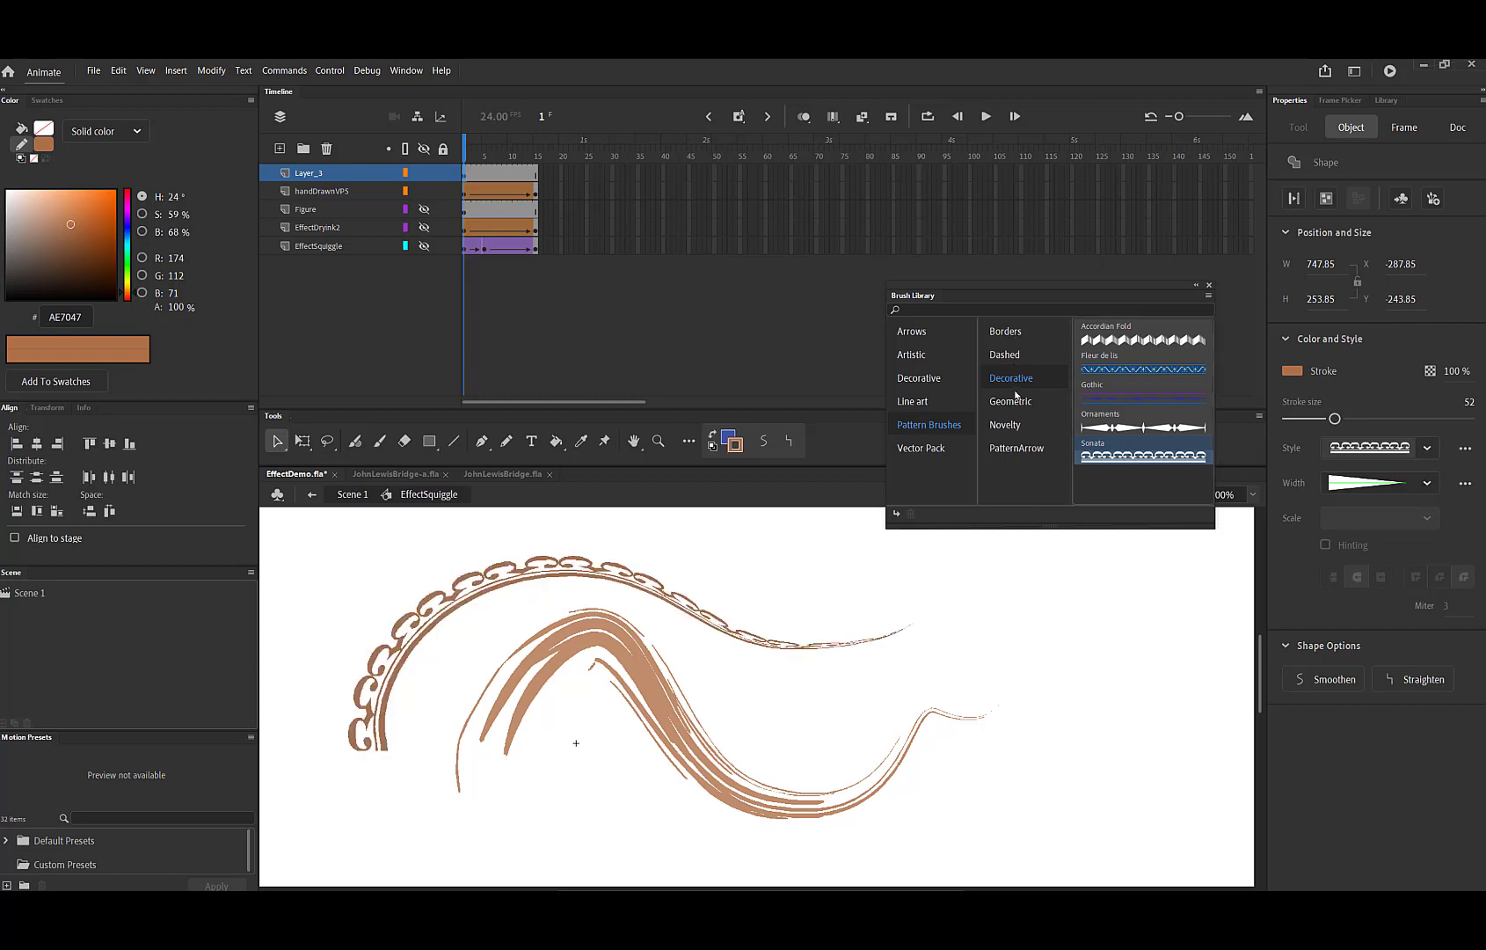
Try the Geometric and DashedSquares1.5 pattern brushes on the Layer_3 stroke and settle on Dashed Square.
{"action": "left_click", "coordinate": [1013, 401]}
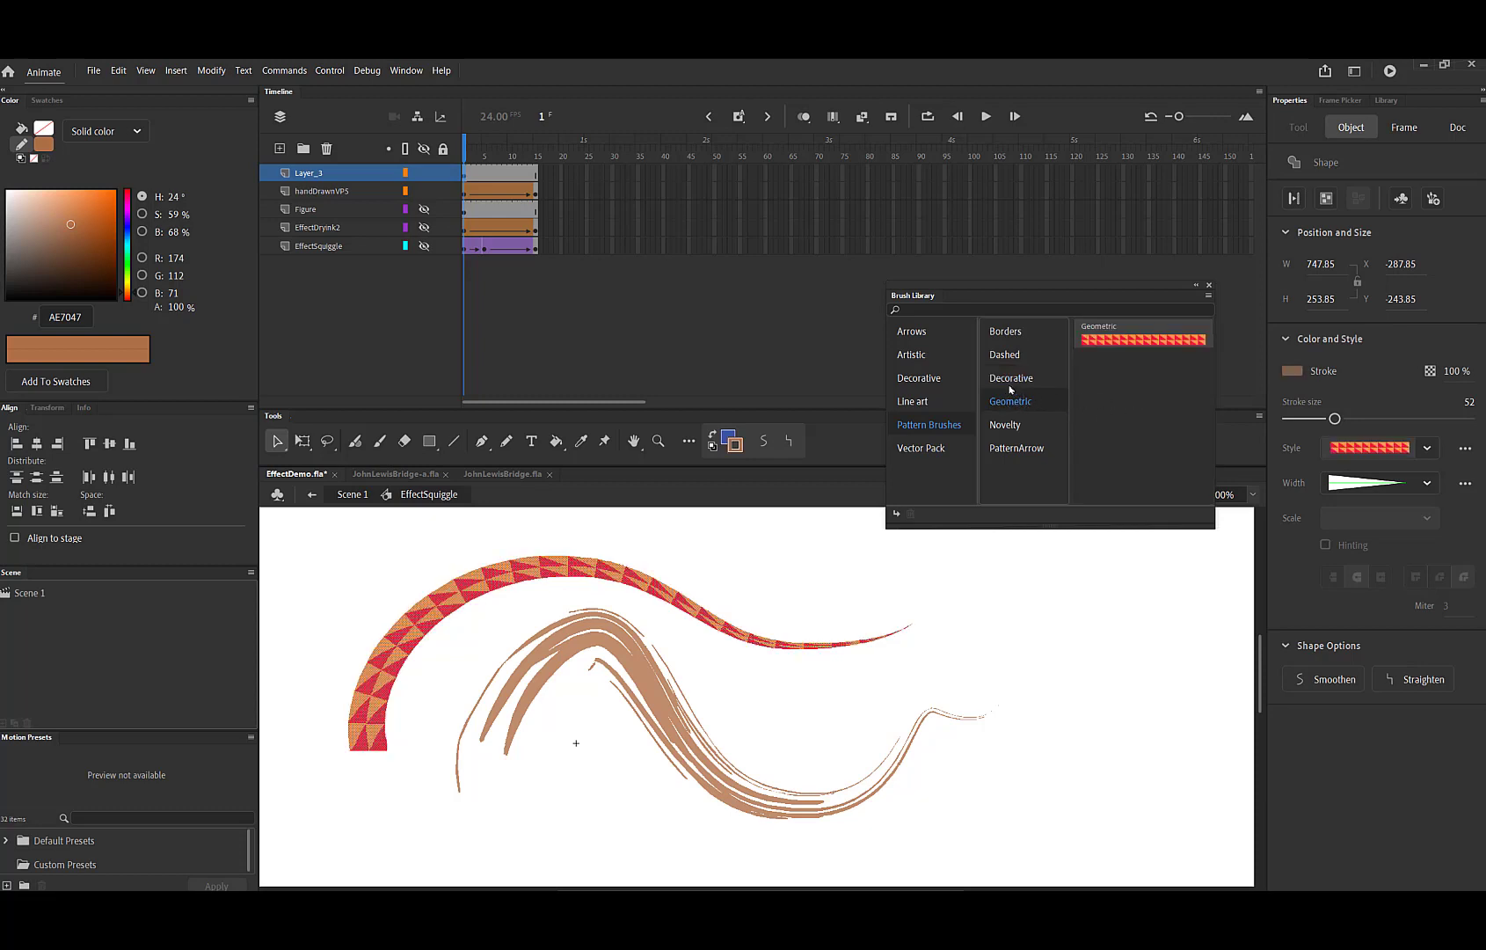
{"action": "left_click", "coordinate": [1006, 425]}
{"action": "left_click", "coordinate": [1004, 355]}
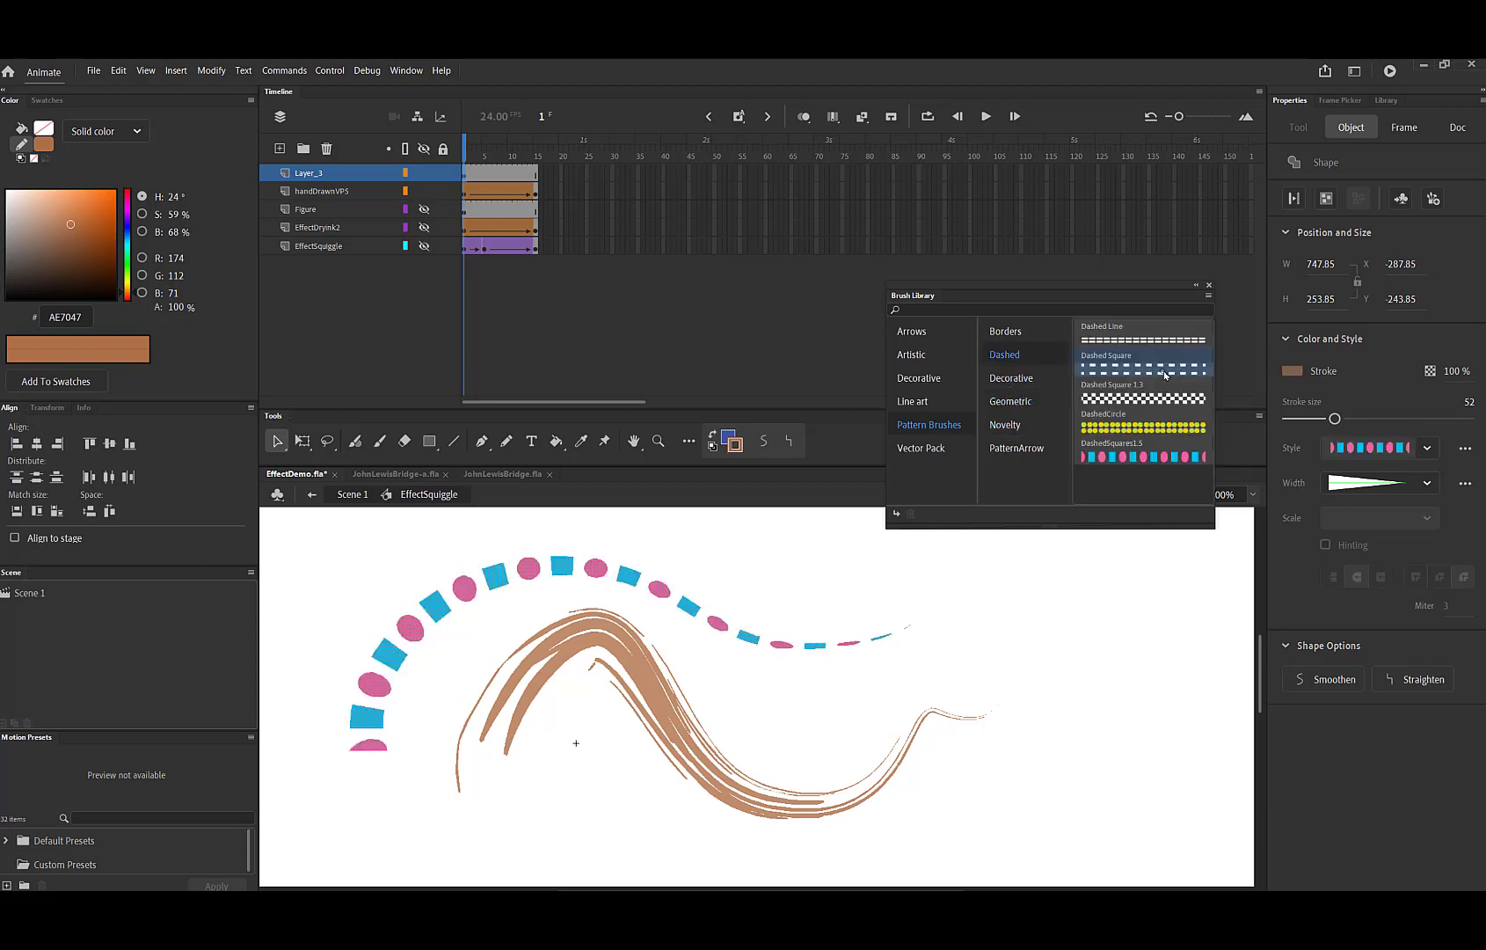
{"action": "left_click", "coordinate": [1165, 373]}
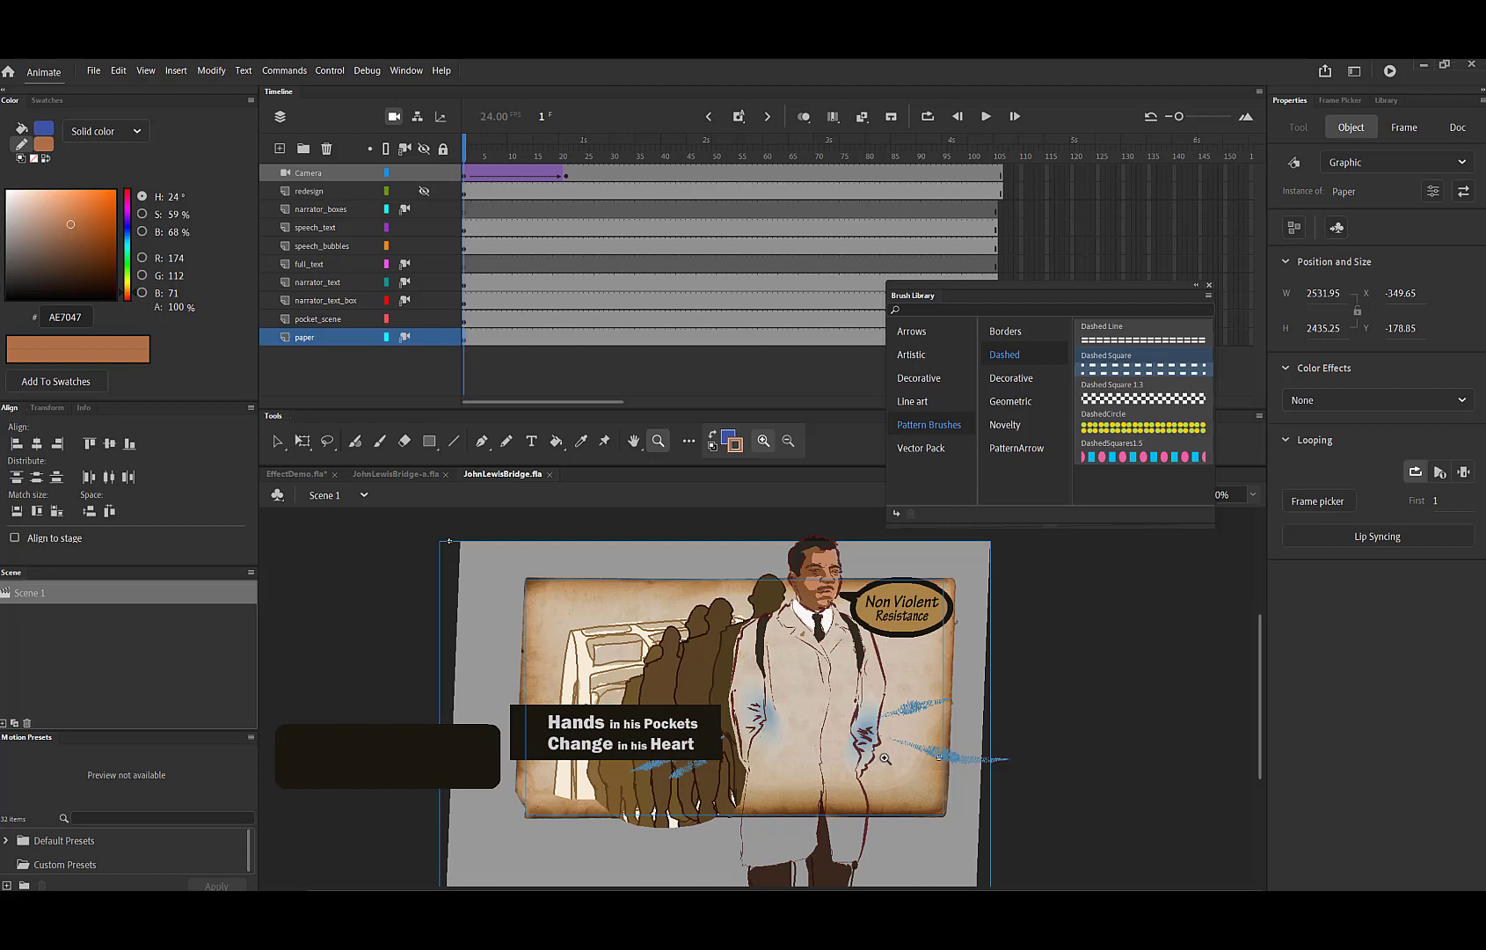
Return to the EffectDemo.fla document and select frame 1 of Layer_3.
{"action": "left_click", "coordinate": [322, 480]}
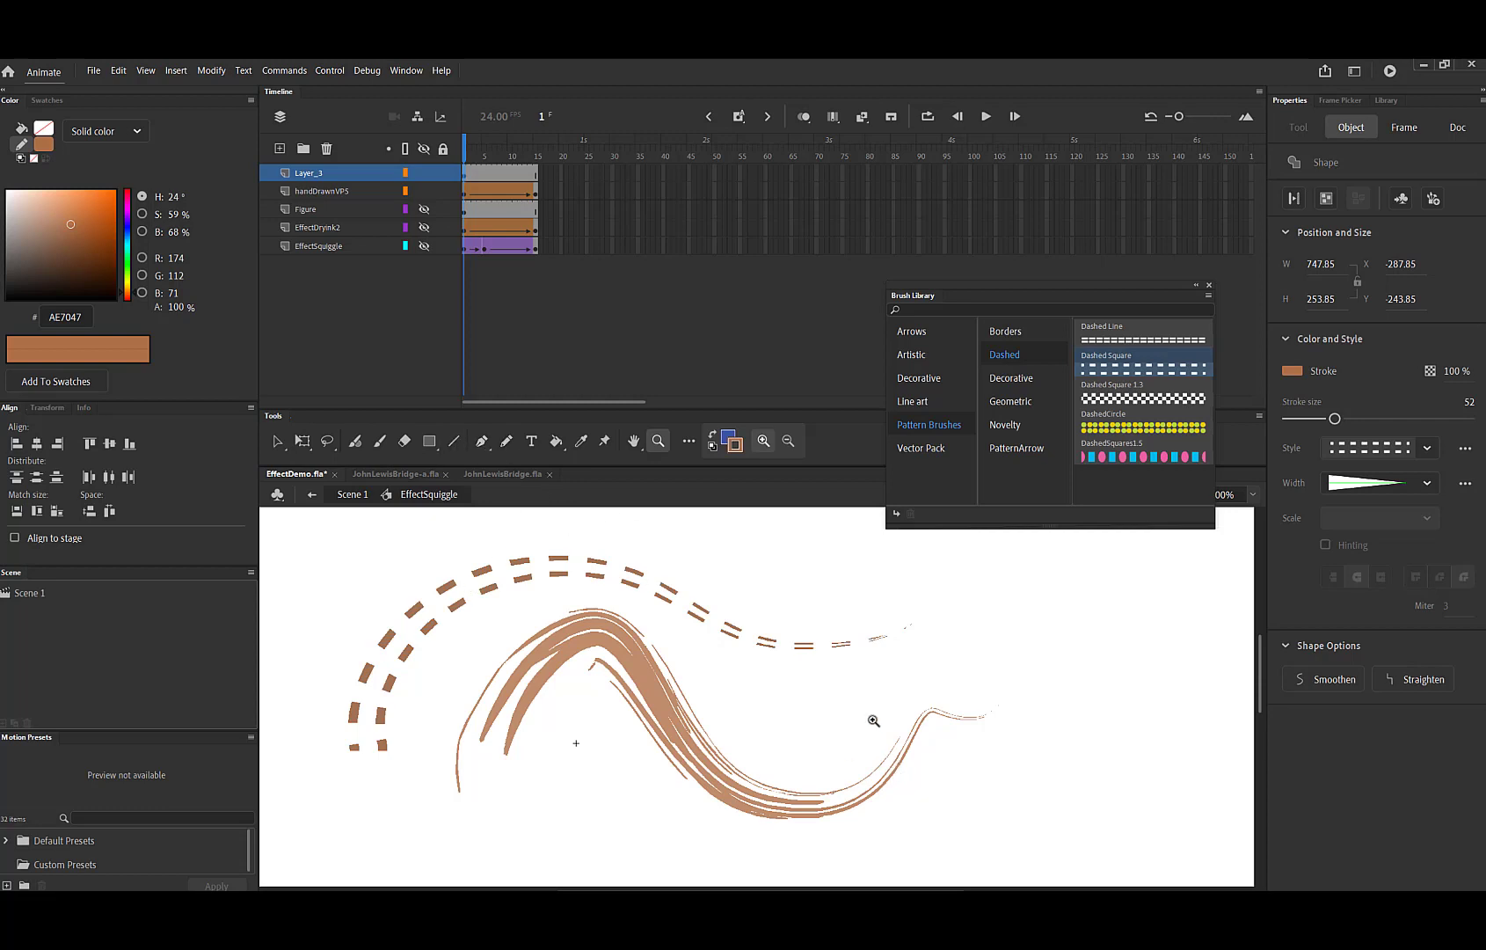
{"action": "mouse_move", "coordinate": [464, 156]}
{"action": "left_mouse_down"}
{"action": "mouse_move", "coordinate": [537, 155]}
{"action": "mouse_move", "coordinate": [462, 161]}
{"action": "left_mouse_up"}
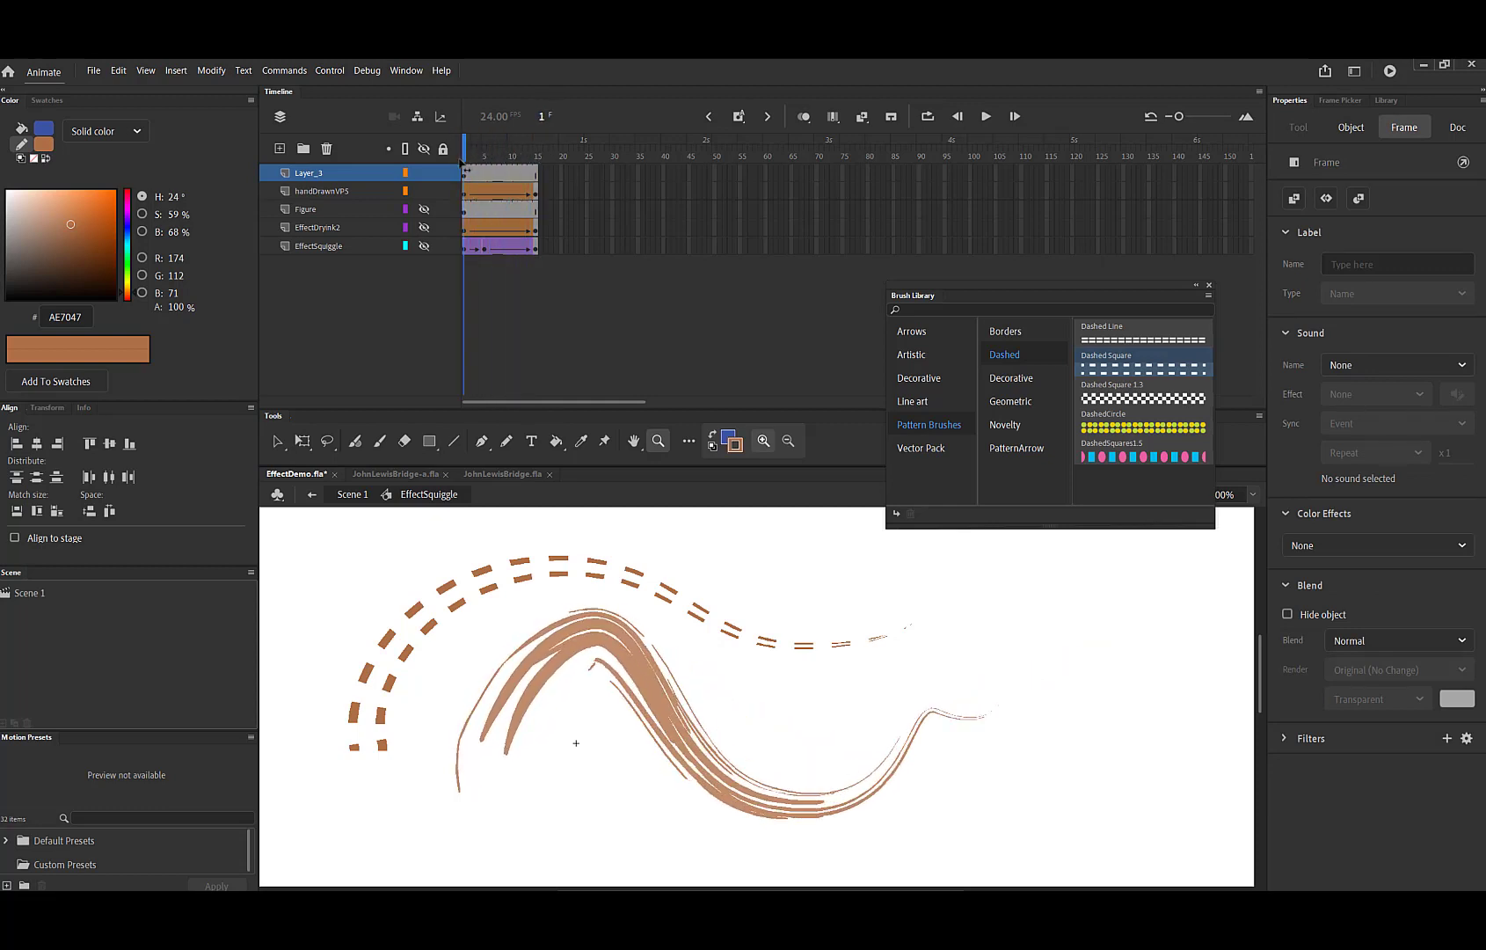